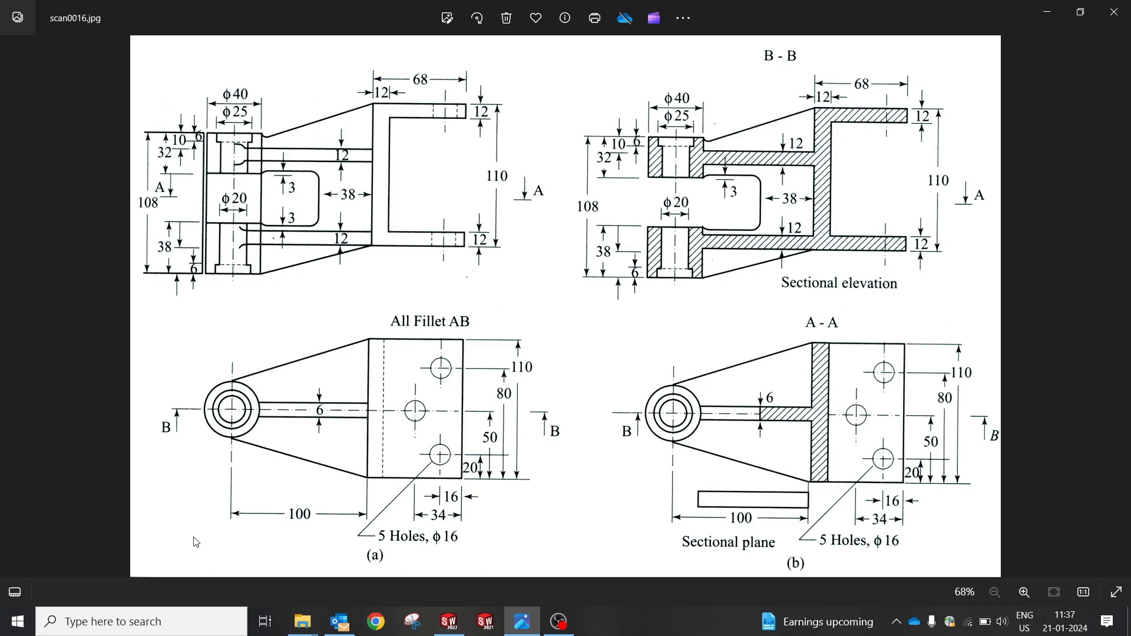
Review the scanned bracket drawing scan0016.jpg and return to the empty part EP7 in SOLIDWORKS
mouse_move(457, 608)
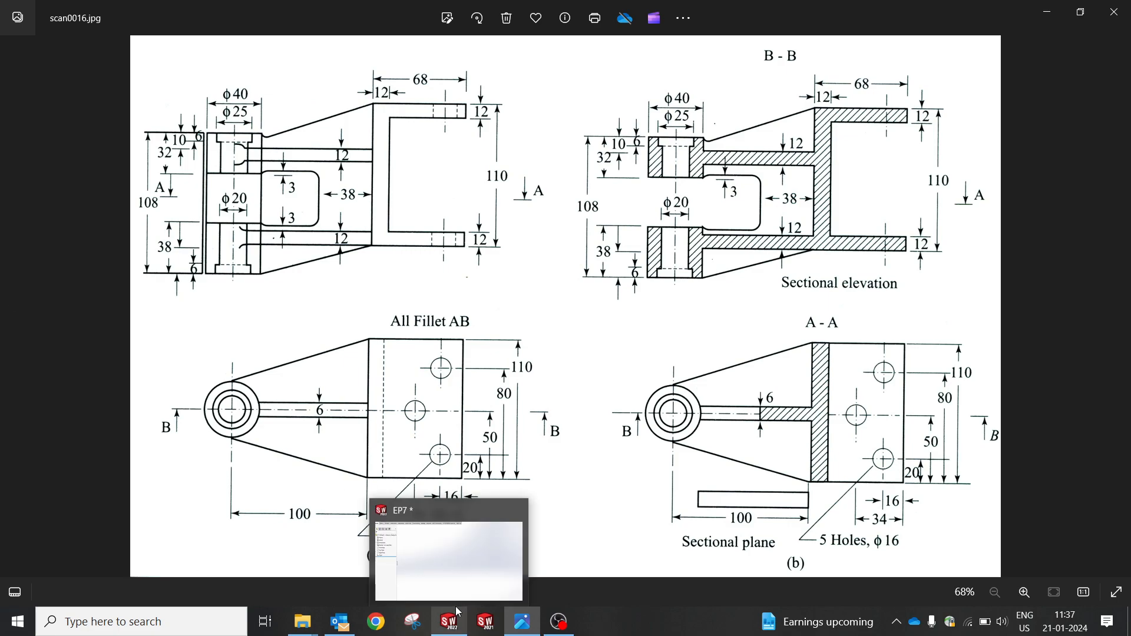
left_click(433, 551)
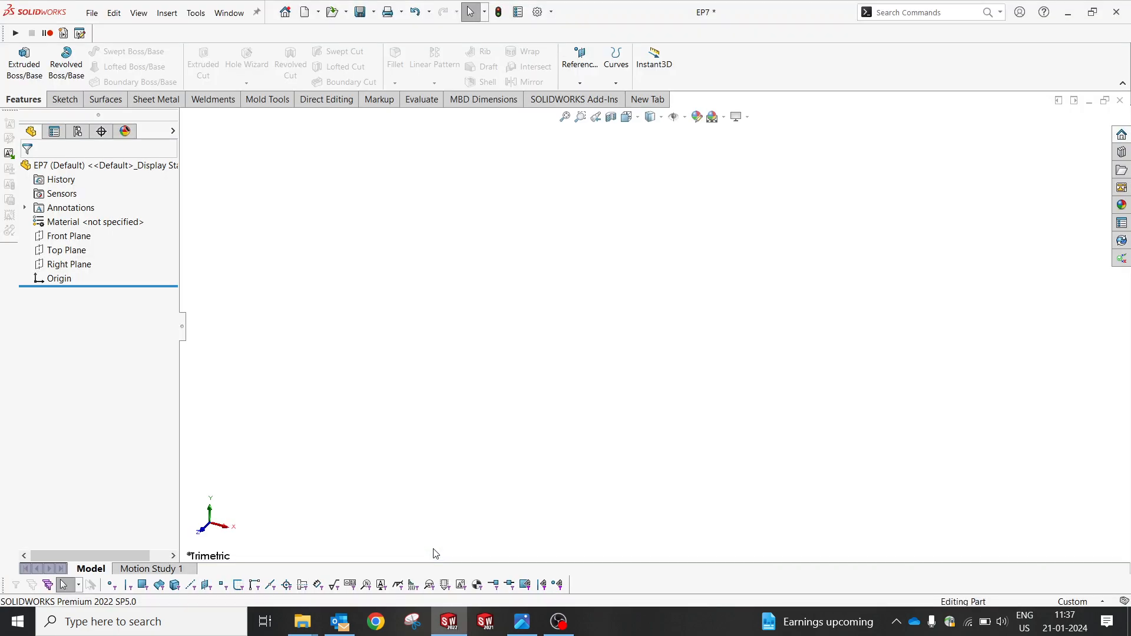
left_click(518, 622)
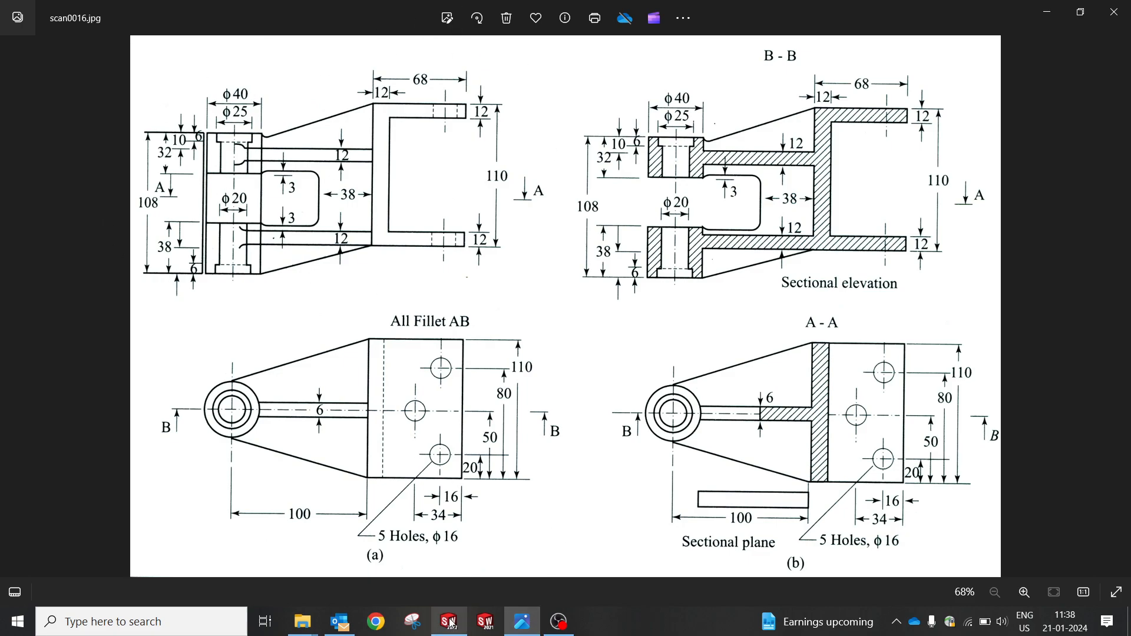
mouse_move(452, 623)
left_click(434, 541)
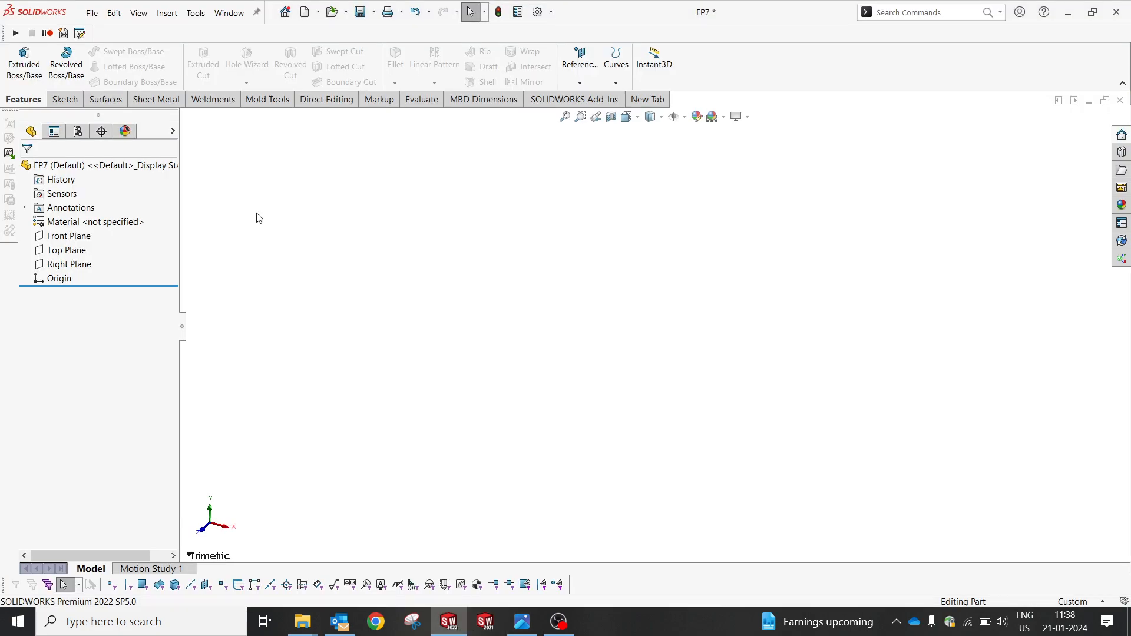
Start a sketch on the Front Plane and draw infinite vertical and horizontal construction lines
left_click(69, 236)
left_click(89, 219)
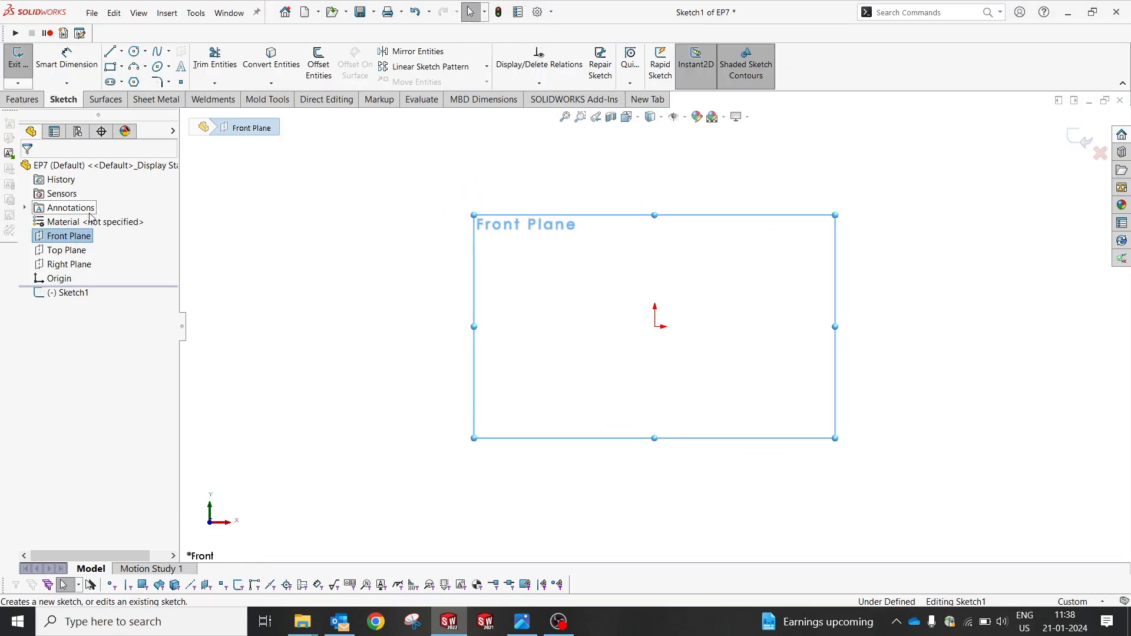
left_click(121, 51)
left_click(130, 81)
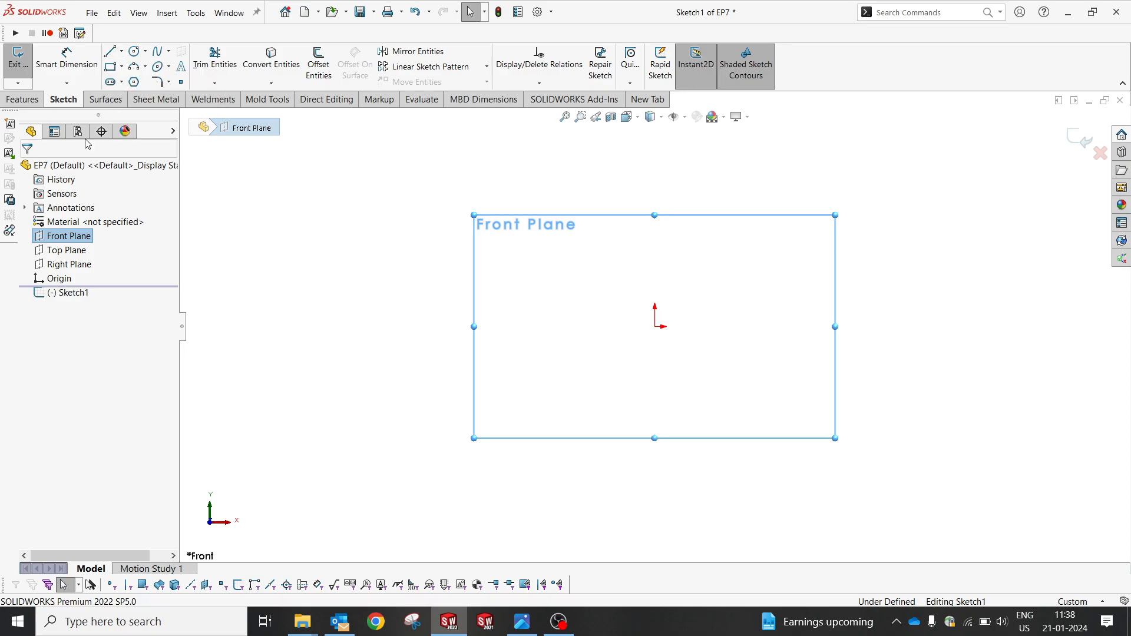
left_click(77, 345)
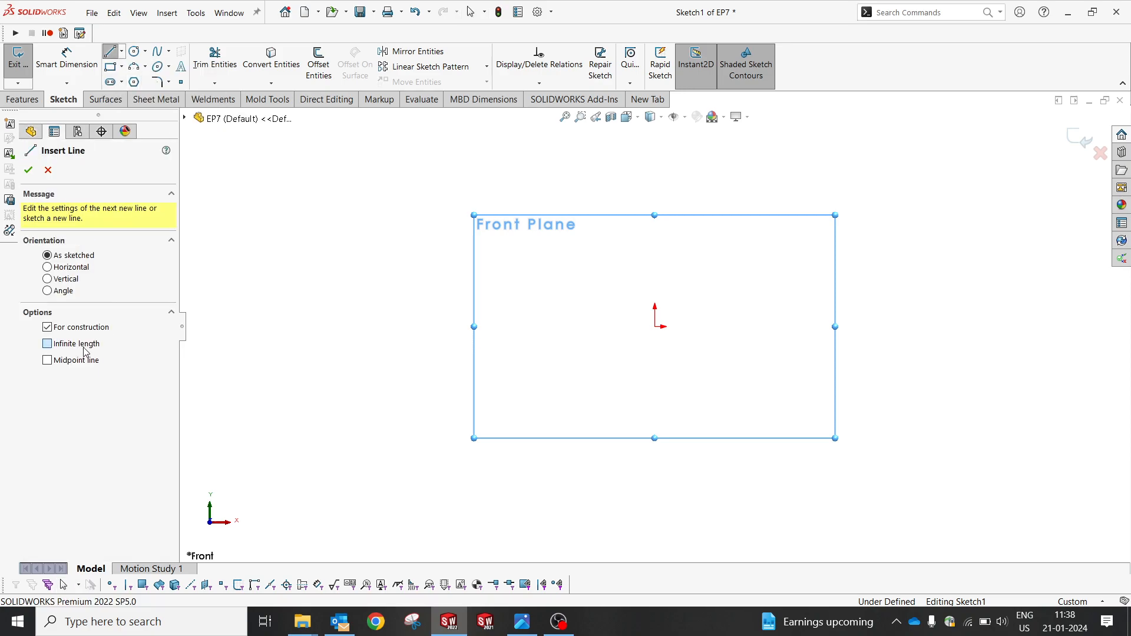
left_click(654, 326)
left_click(658, 350)
key("Escape")
Make the infinite horizontal construction line coincident with the sketch origin
left_click_drag(677, 324, 672, 346)
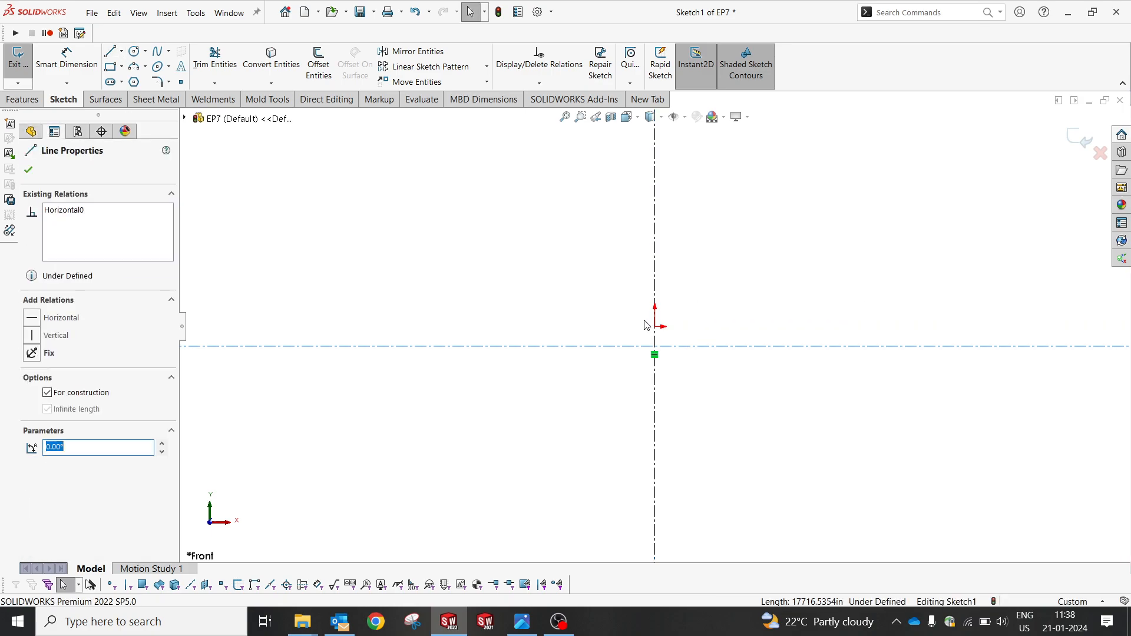
left_click(655, 329, "ctrl")
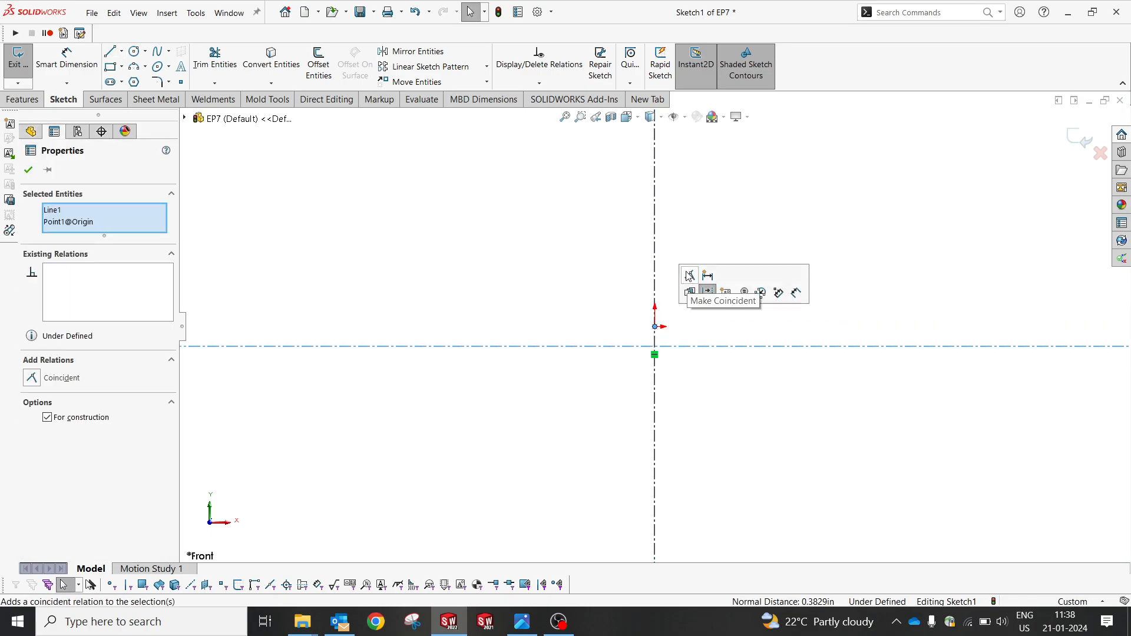
left_click(690, 282)
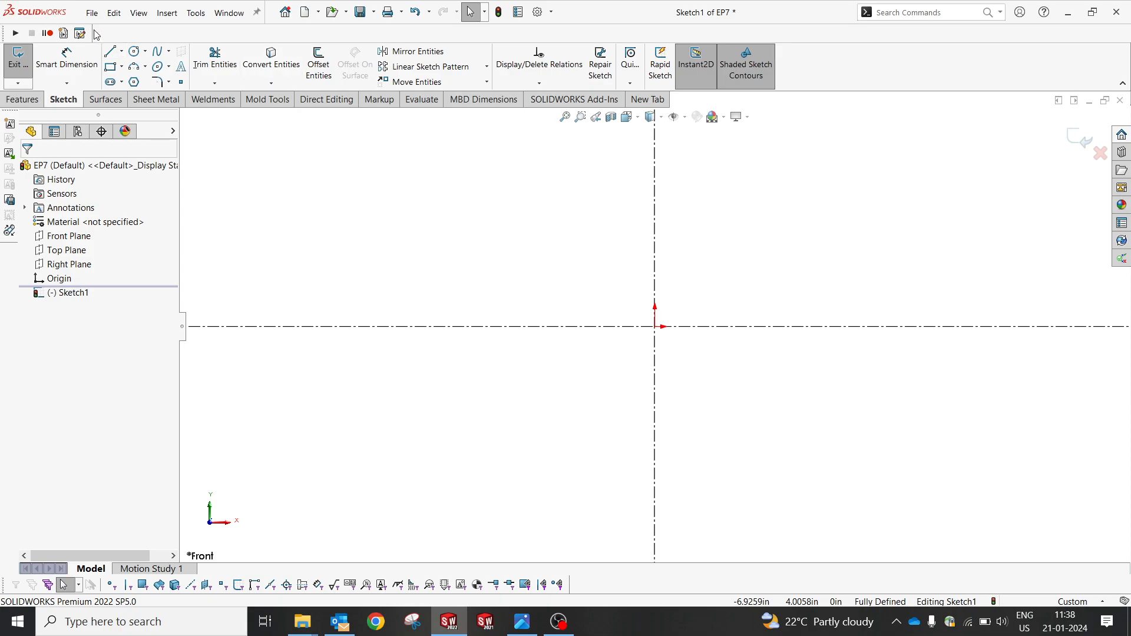
Consult the scanned bracket drawing for the shape and dimensions of the cylindrical boss, and return to the sketch
left_click(537, 626)
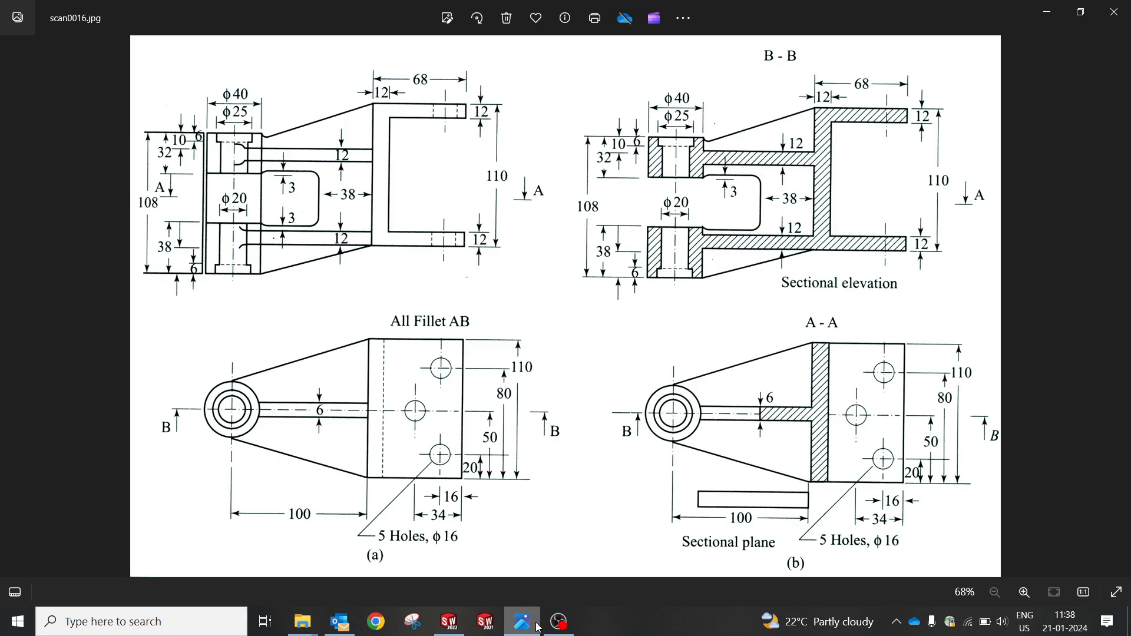
left_click(537, 627)
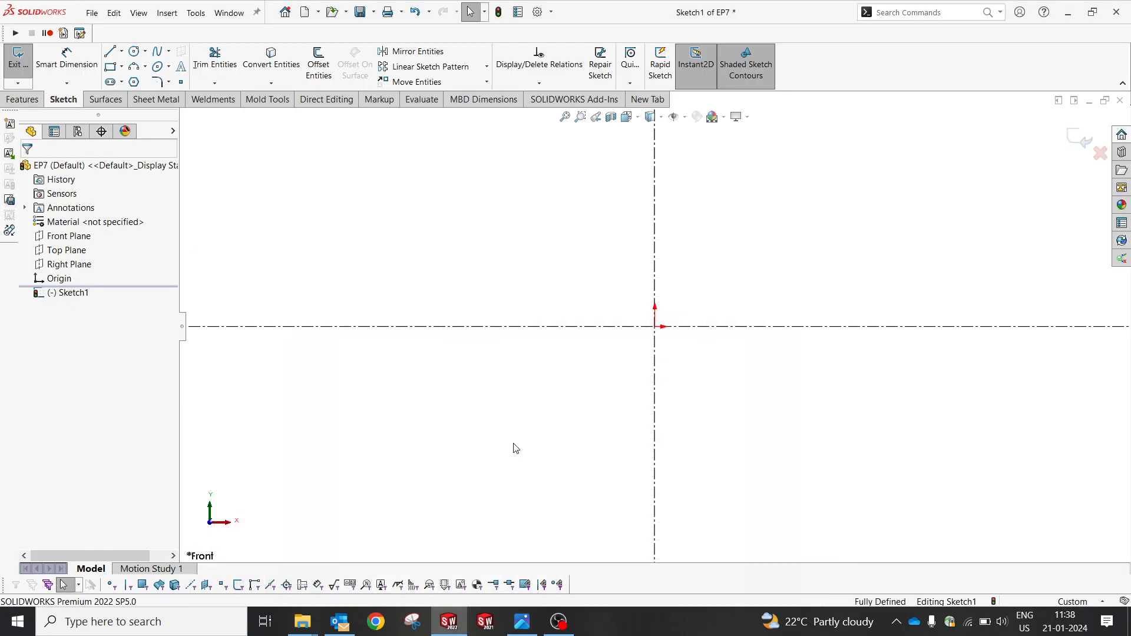
left_click(110, 52)
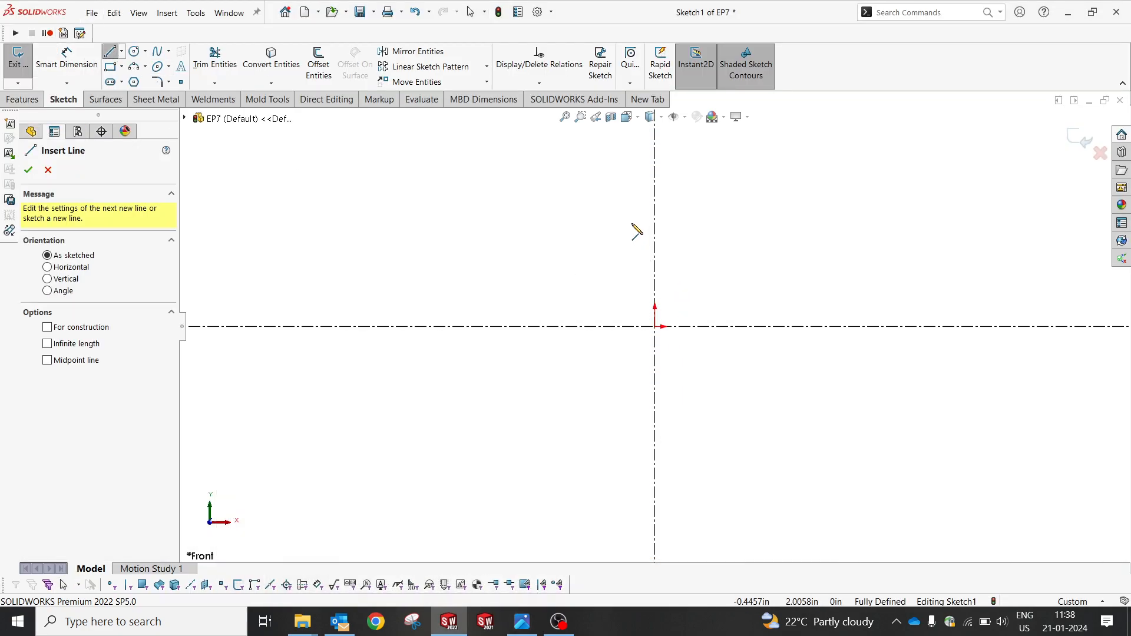
left_click(527, 621)
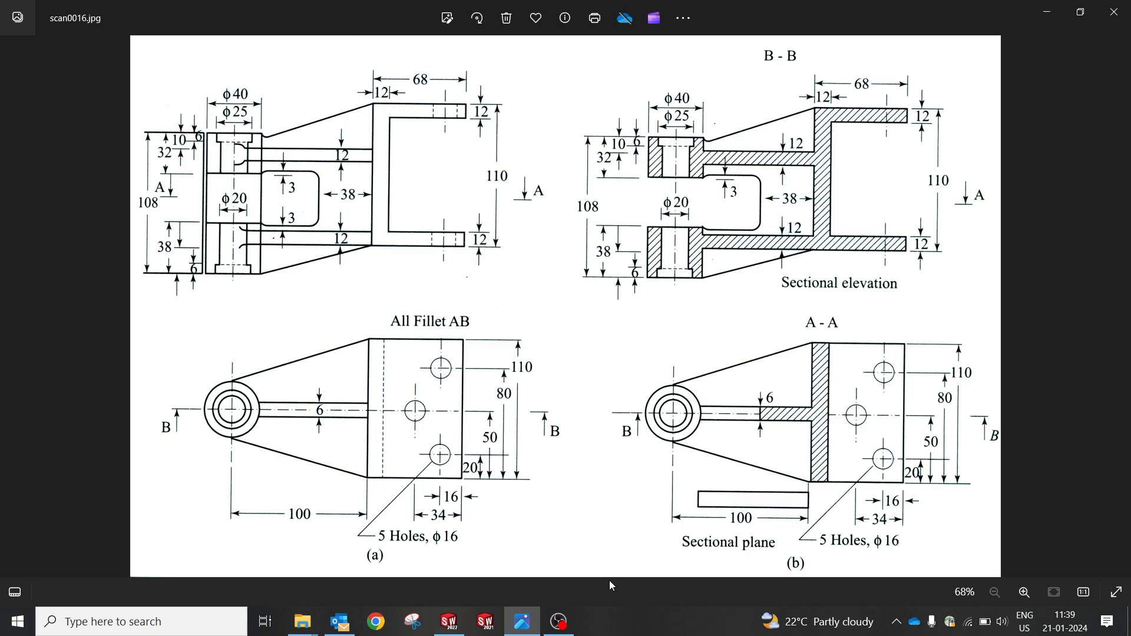
left_click(517, 623)
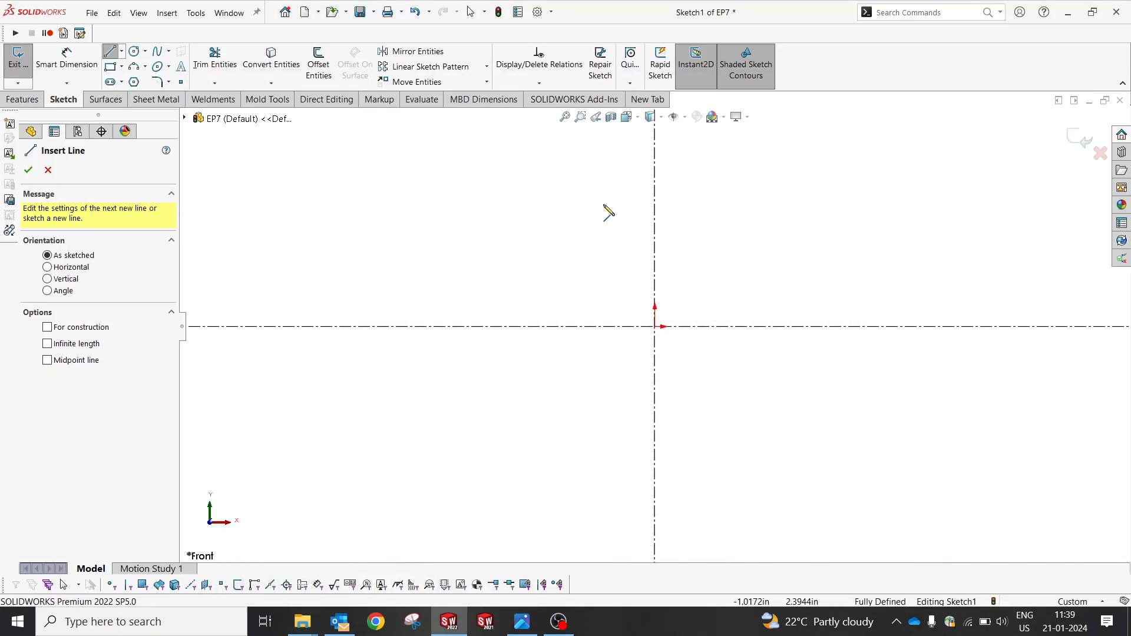
left_click(656, 327)
left_click(729, 327)
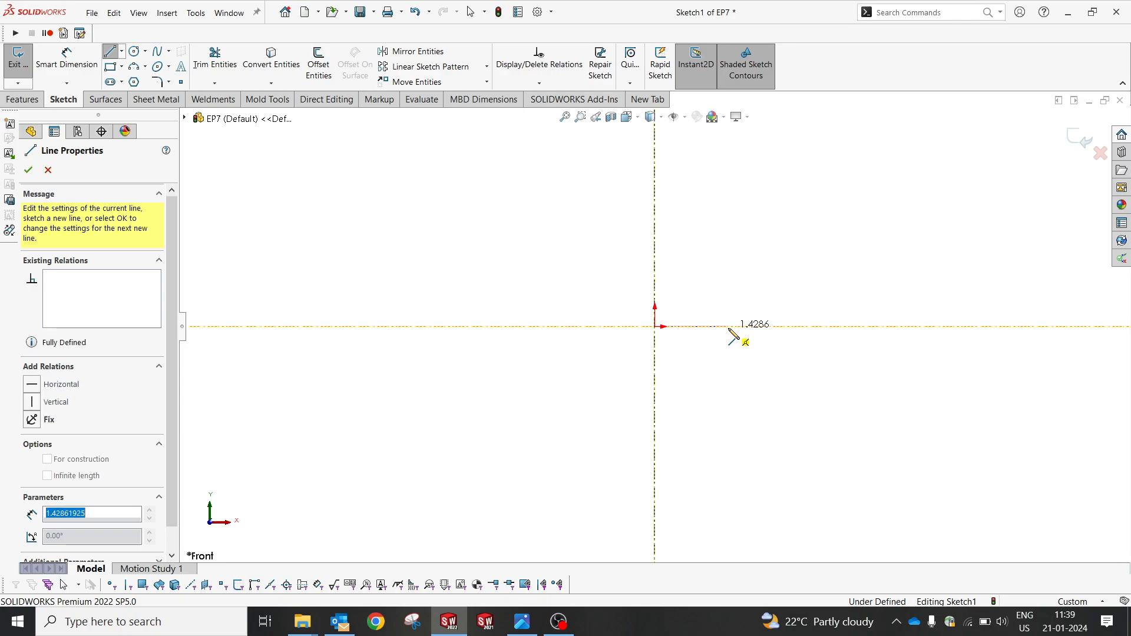
left_click(729, 505)
left_click(654, 505)
left_click(655, 326)
scroll(656, 327, "up", 5)
scroll(710, 364, "down", 3)
key("Escape")
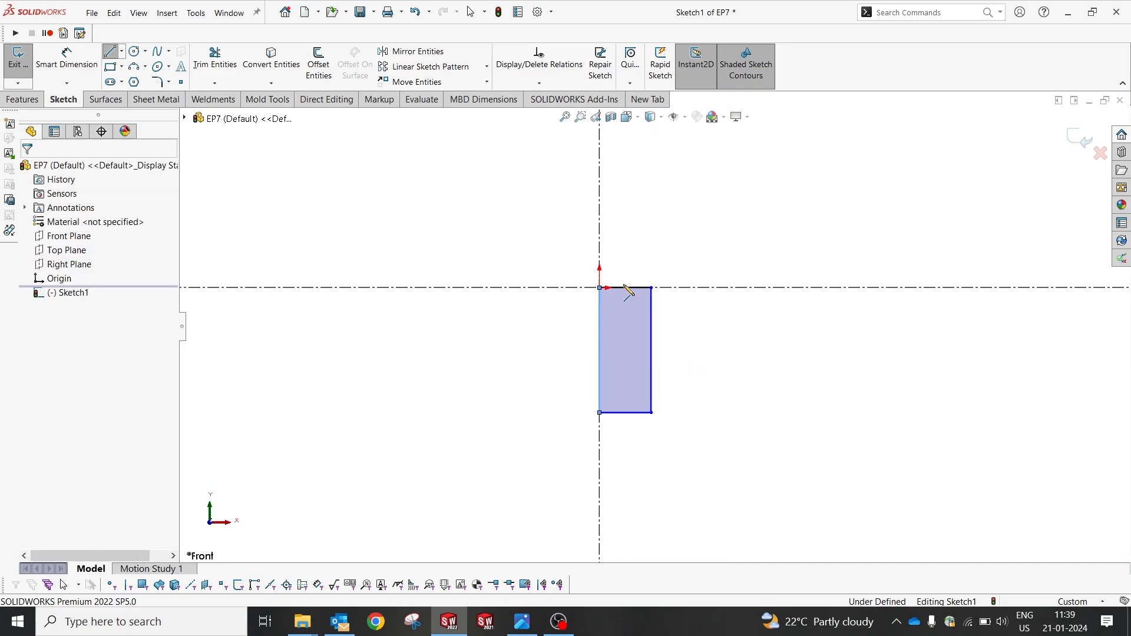
left_click(628, 288)
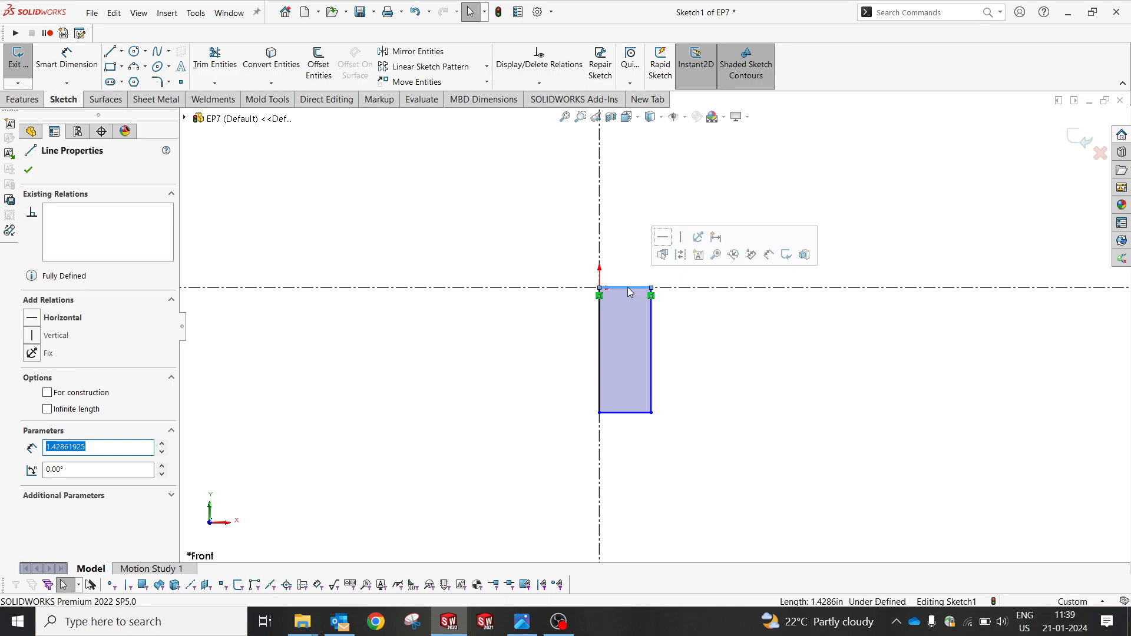
key("Delete")
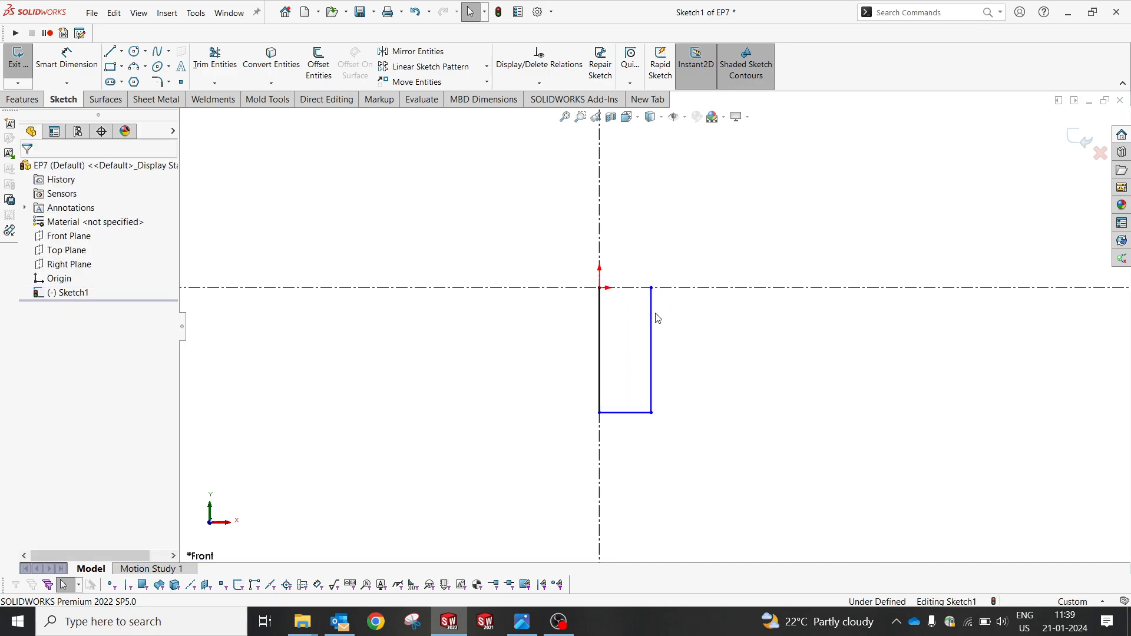
left_click_drag(566, 265, 735, 478)
key("Delete")
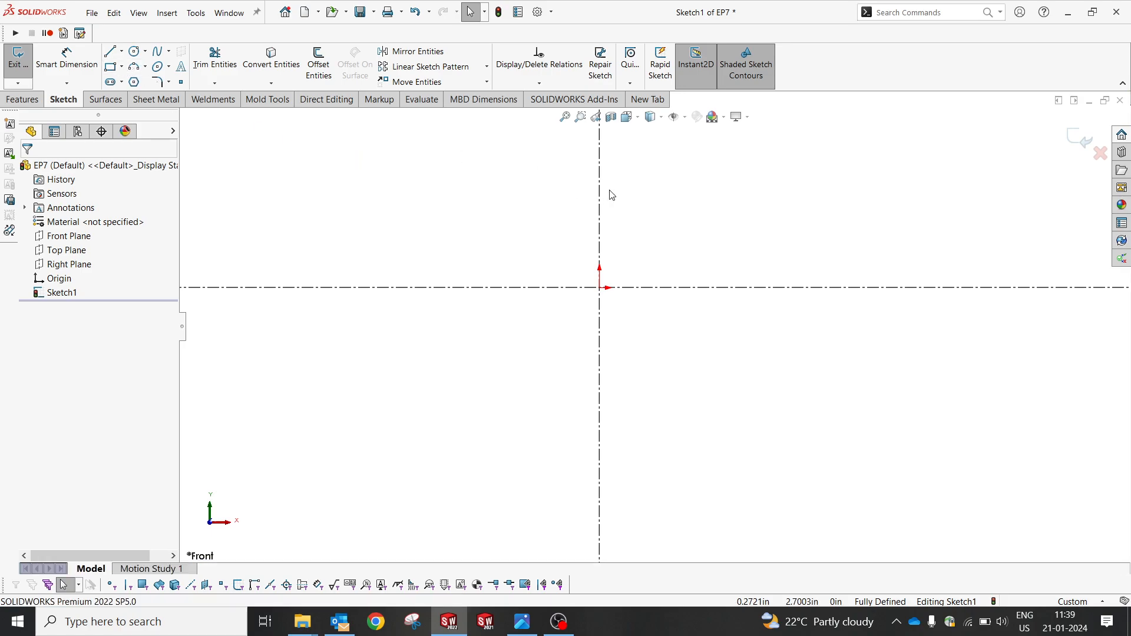
Sketch a corner rectangle about 2.19 in wide and 5.97 in high from the vertical construction line, spanning the horizontal one
left_click(114, 69)
left_click(599, 205)
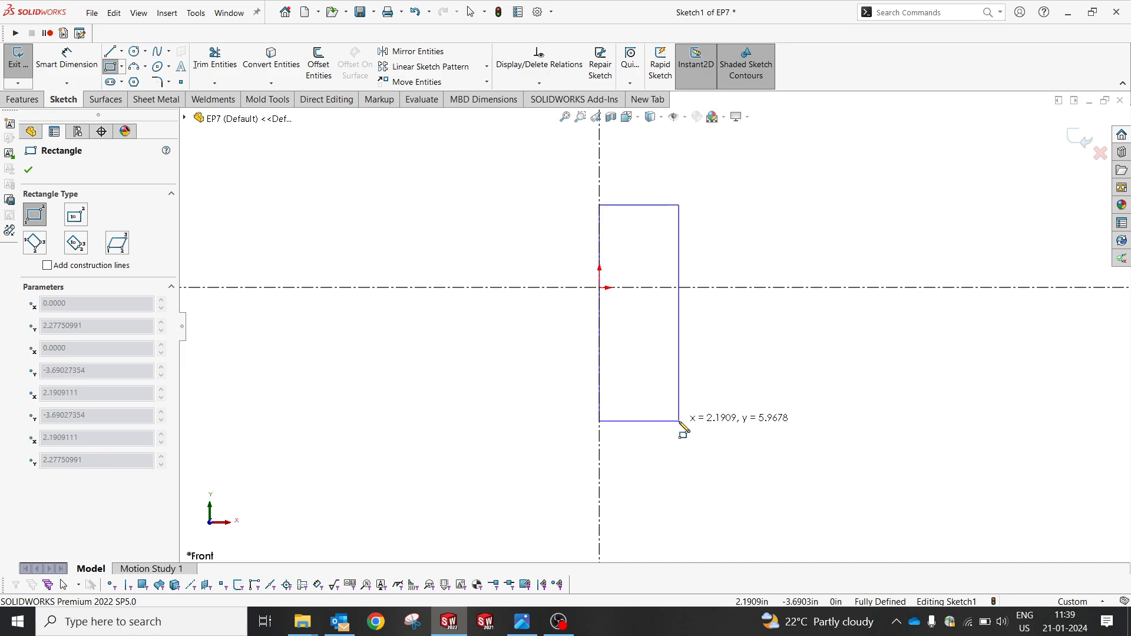
left_click(677, 422)
key("Escape")
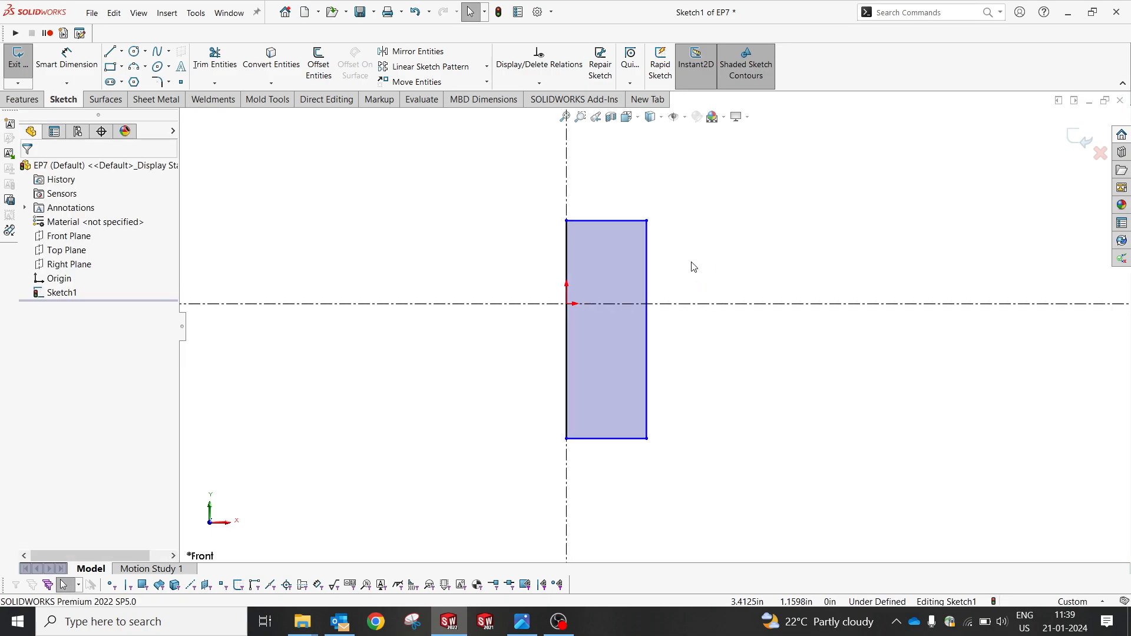
Add a doubled dimension of 40 in from the rectangle's outer vertical edge across the vertical construction line
right_click_drag(689, 265, 638, 177)
left_click(615, 222)
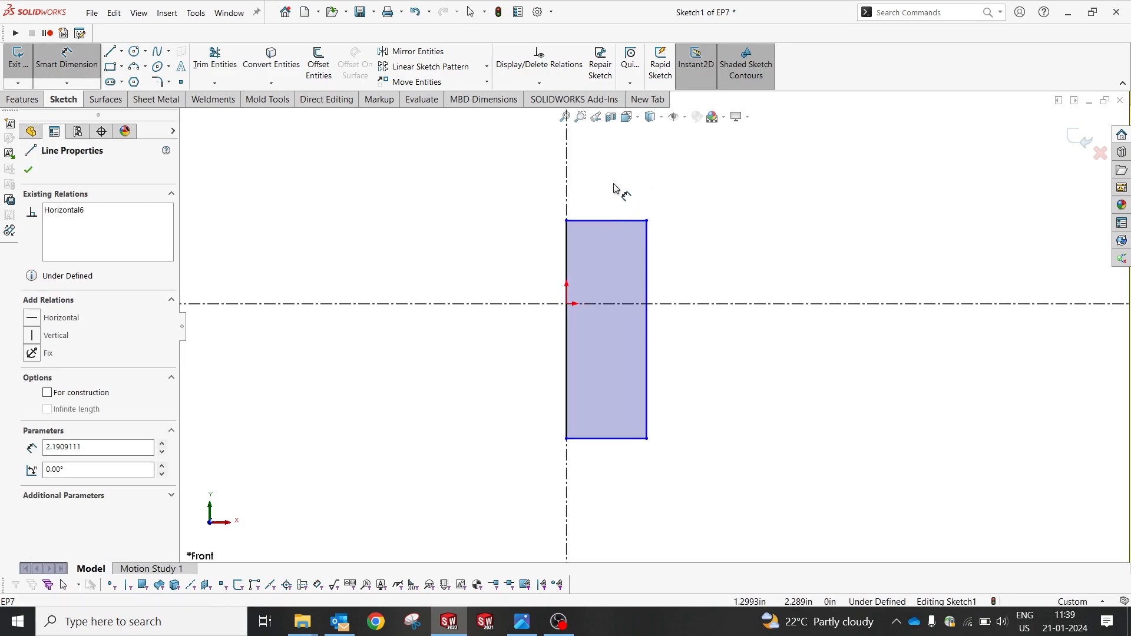
key("Escape")
left_click(647, 238)
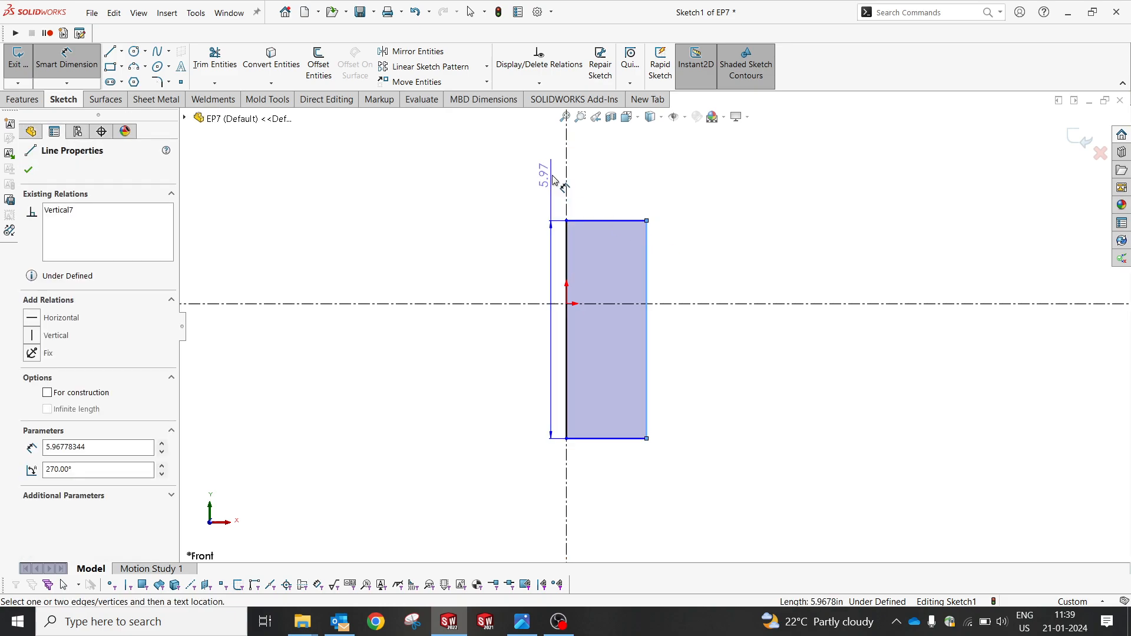
left_click(567, 184)
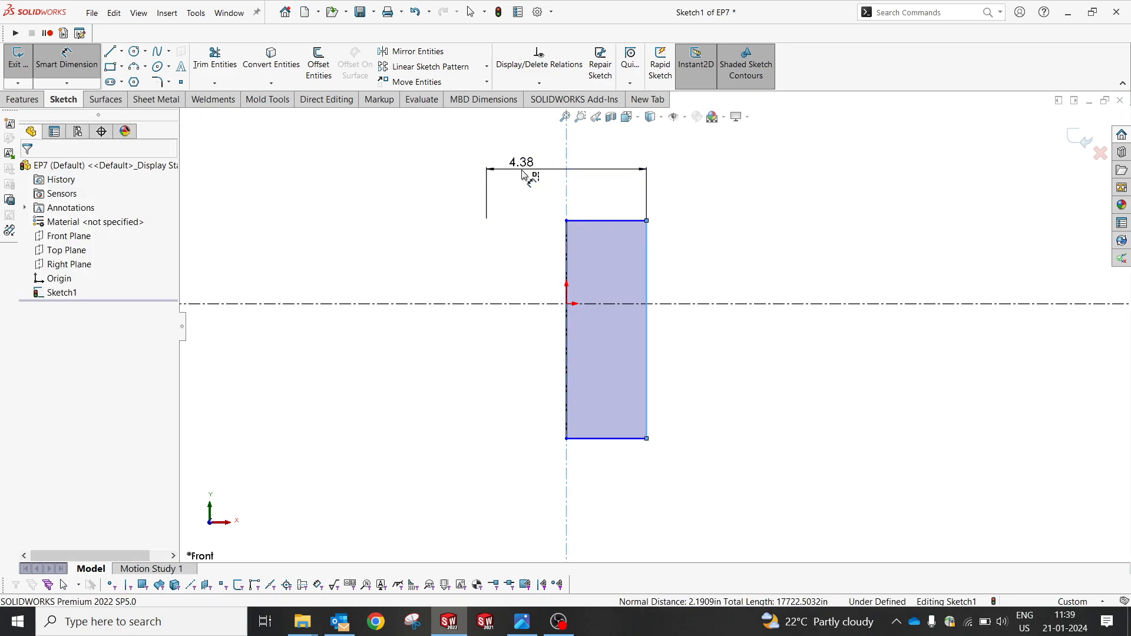
left_click(523, 173)
type("40")
key("Return")
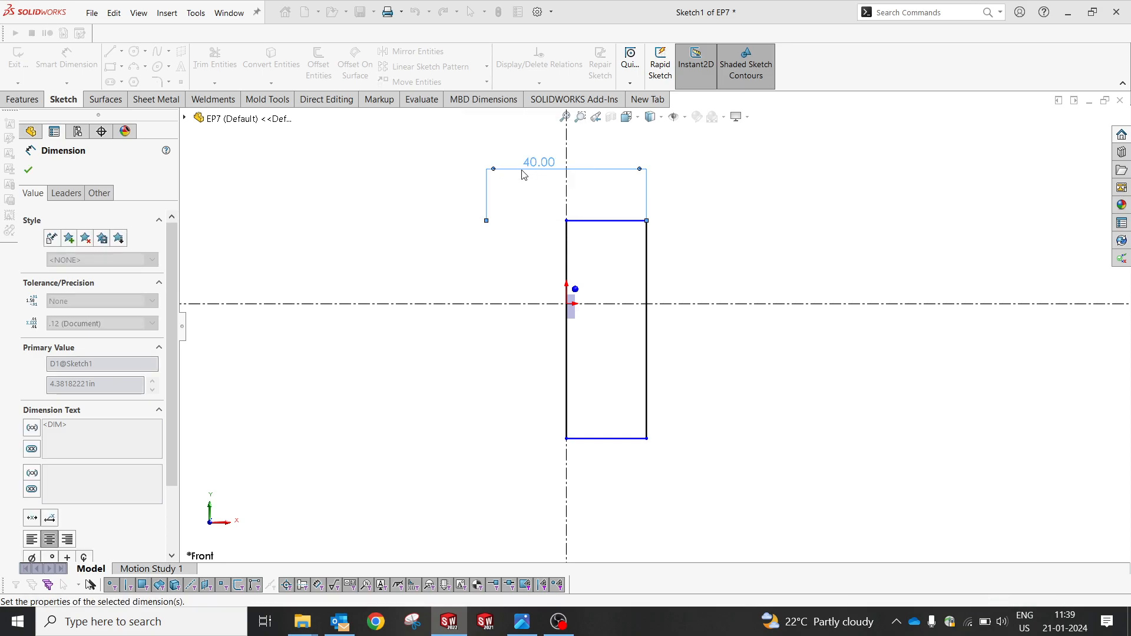
key("Escape")
Change the document units to MMGS (millimeter, gram, second), rebuild the part and reopen the sketch for editing
left_click(1070, 601)
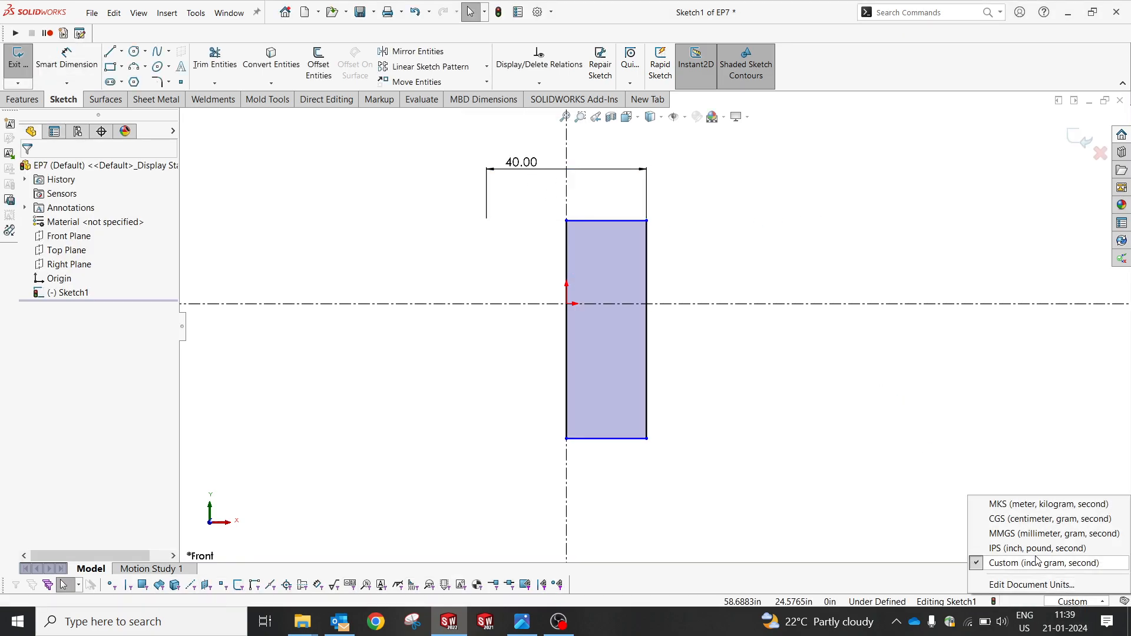
left_click(1028, 533)
key("ctrl+b")
left_click(66, 293)
left_click(65, 260)
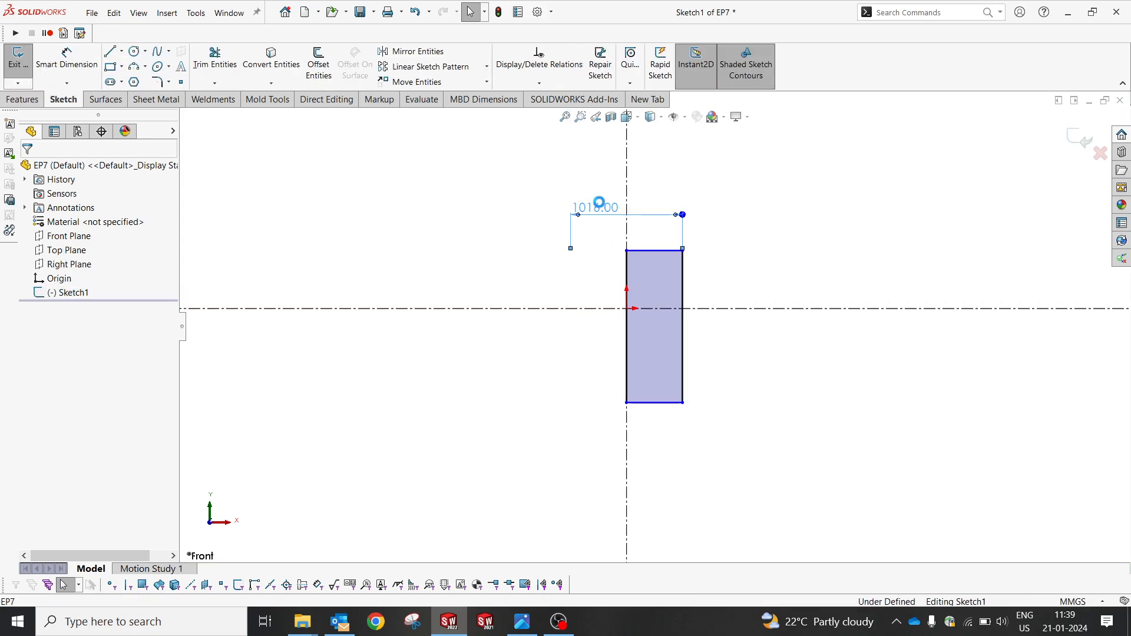
Set the rectangle's doubled width dimension across the centreline to 40 mm
double_click(586, 213)
type("40")
key("Return")
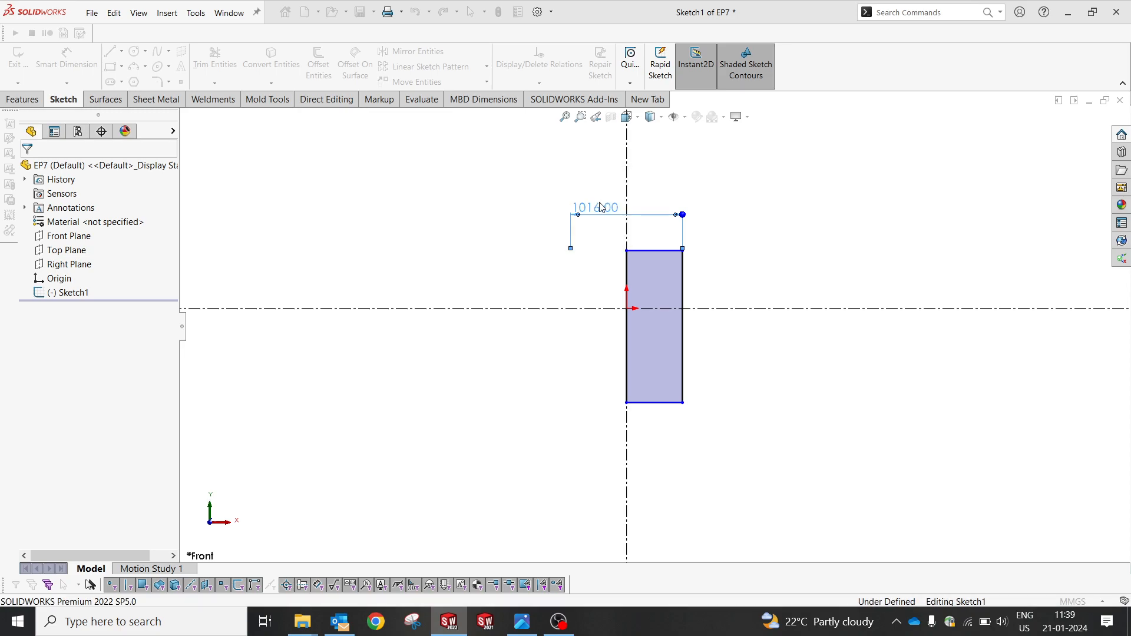
left_click(639, 286)
Dimension the rectangle's height as 108 mm
scroll(636, 285, "down", 4)
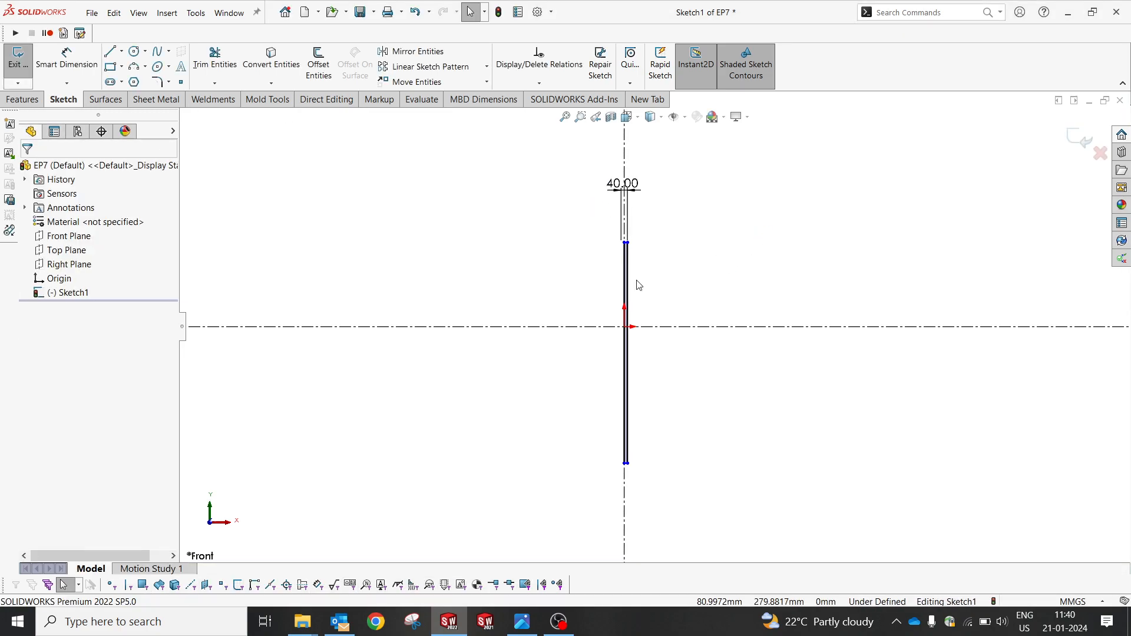
right_click_drag(637, 285, 631, 207)
left_click(624, 253)
left_click(518, 281)
type("108")
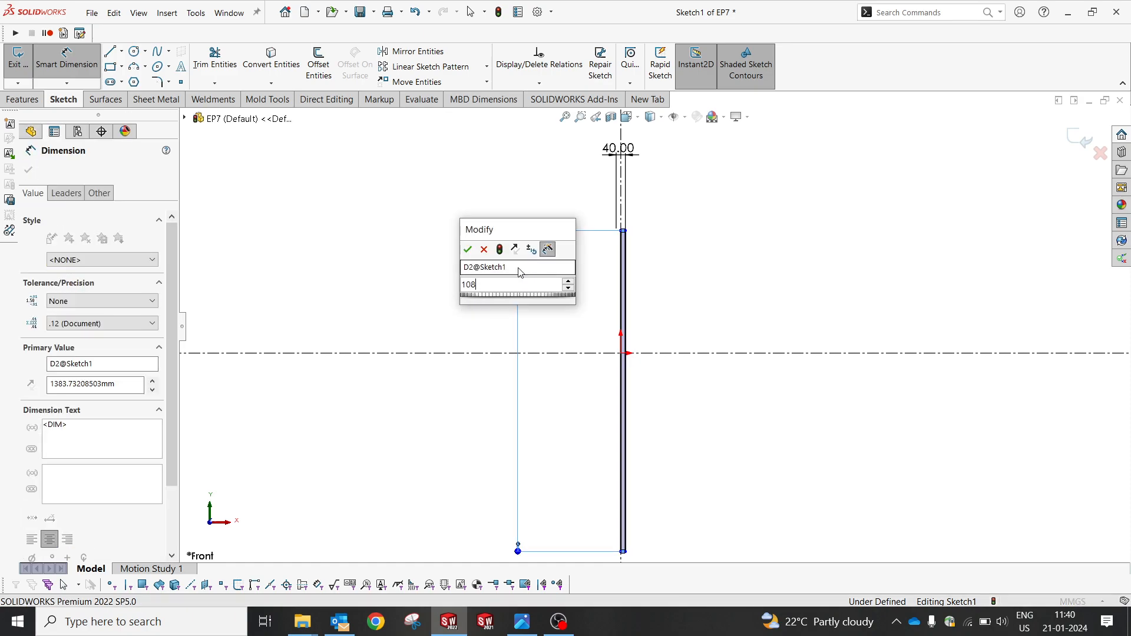
key("Return")
key("Escape")
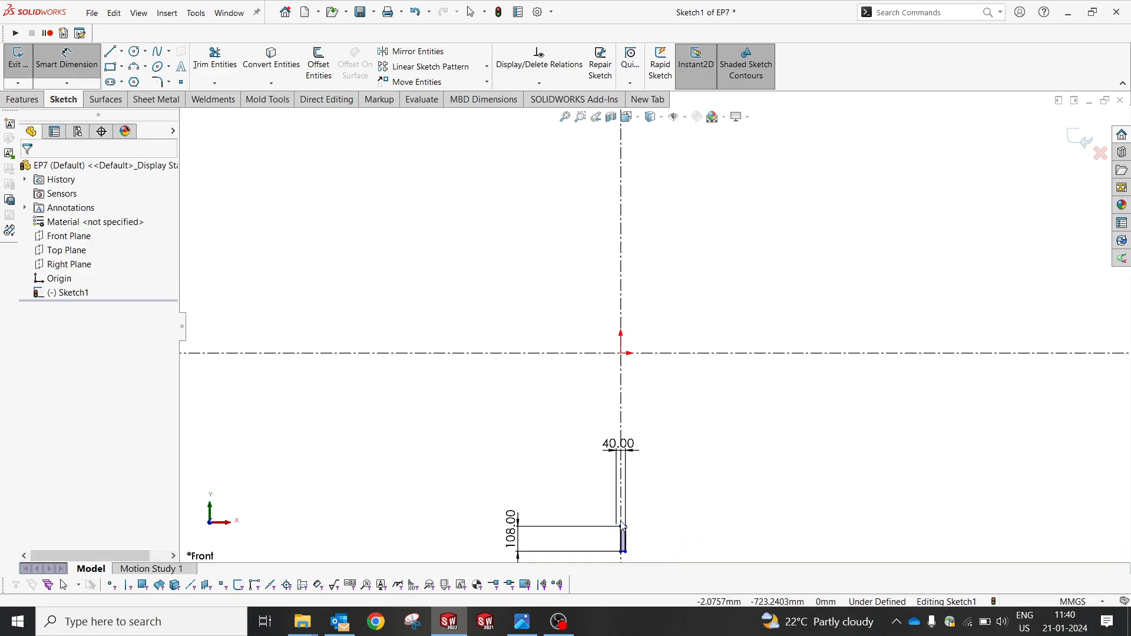
Move the rectangle up along the vertical construction line so that it spans the origin
left_click_drag(622, 527, 617, 335)
scroll(632, 355, "down", 9)
left_click(630, 314)
Reposition the 40 mm dimension just above the rectangle's upper edge
scroll(652, 325, "up", 7)
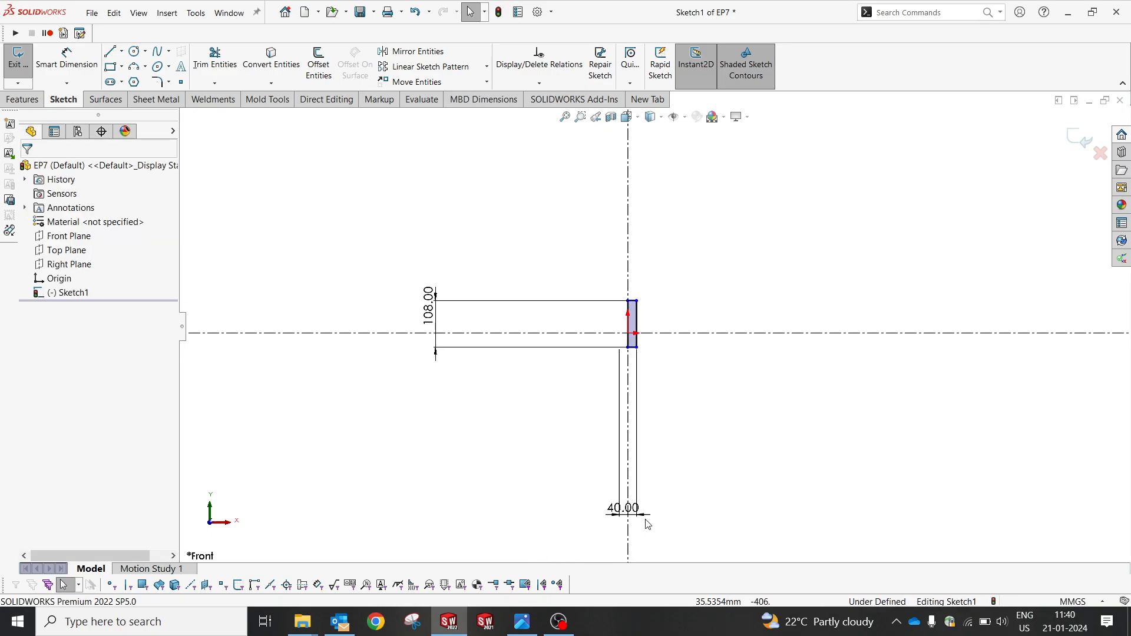
left_click_drag(625, 506, 678, 272)
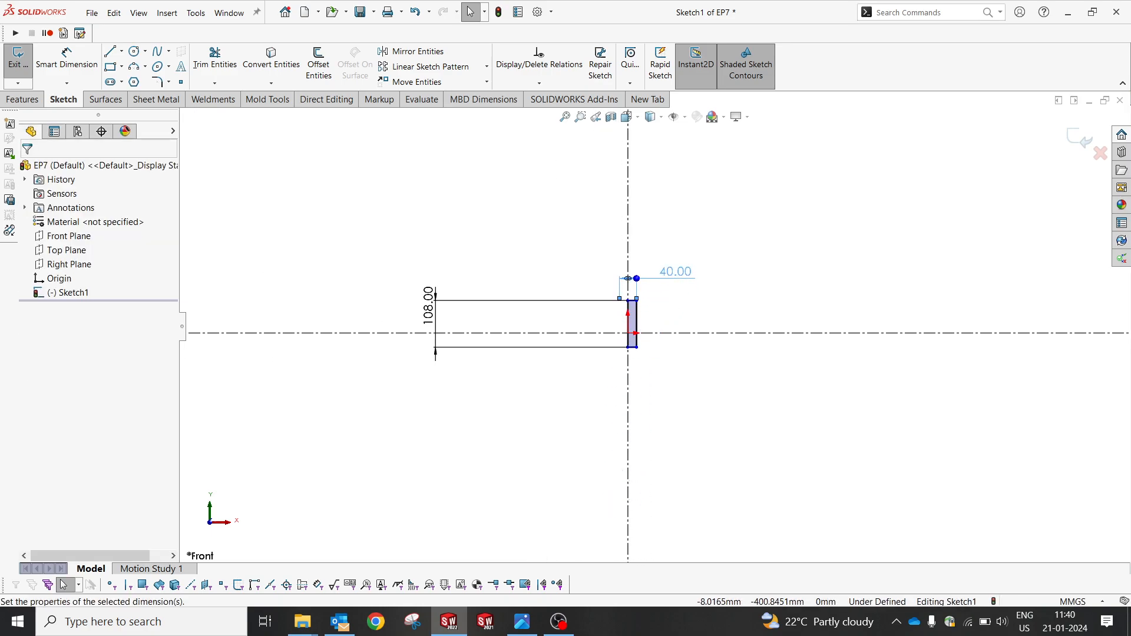
scroll(645, 306, "down", 5)
scroll(226, 349, "up", 2)
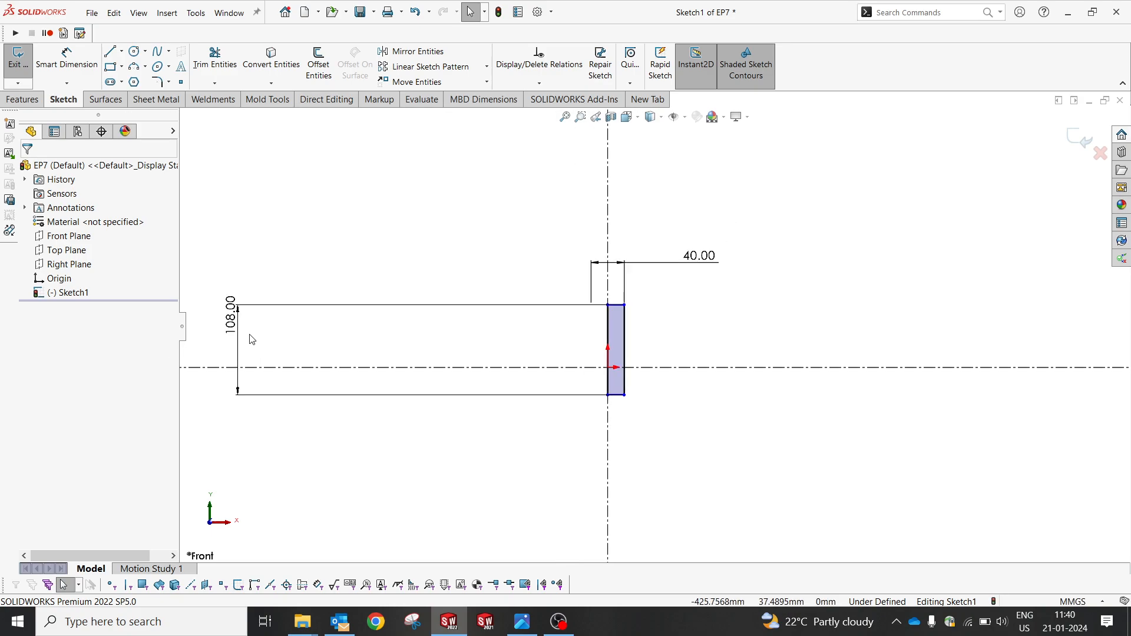
Reposition the 108 mm height dimension close beside the rectangle
left_click_drag(235, 323, 583, 337)
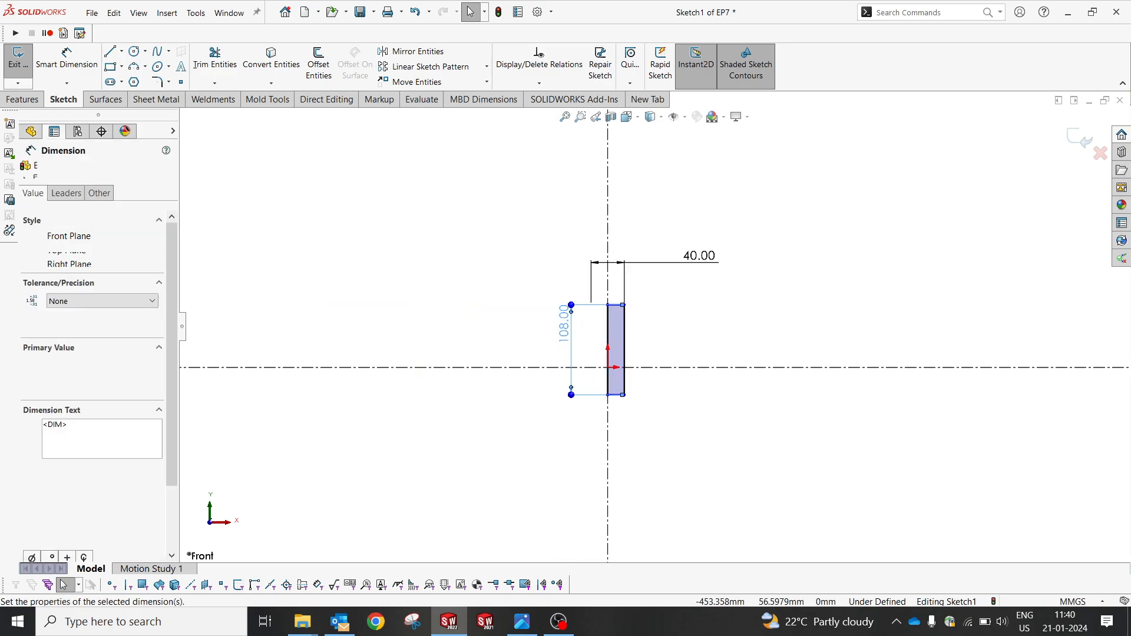
scroll(613, 320, "down", 6)
scroll(593, 298, "up", 2)
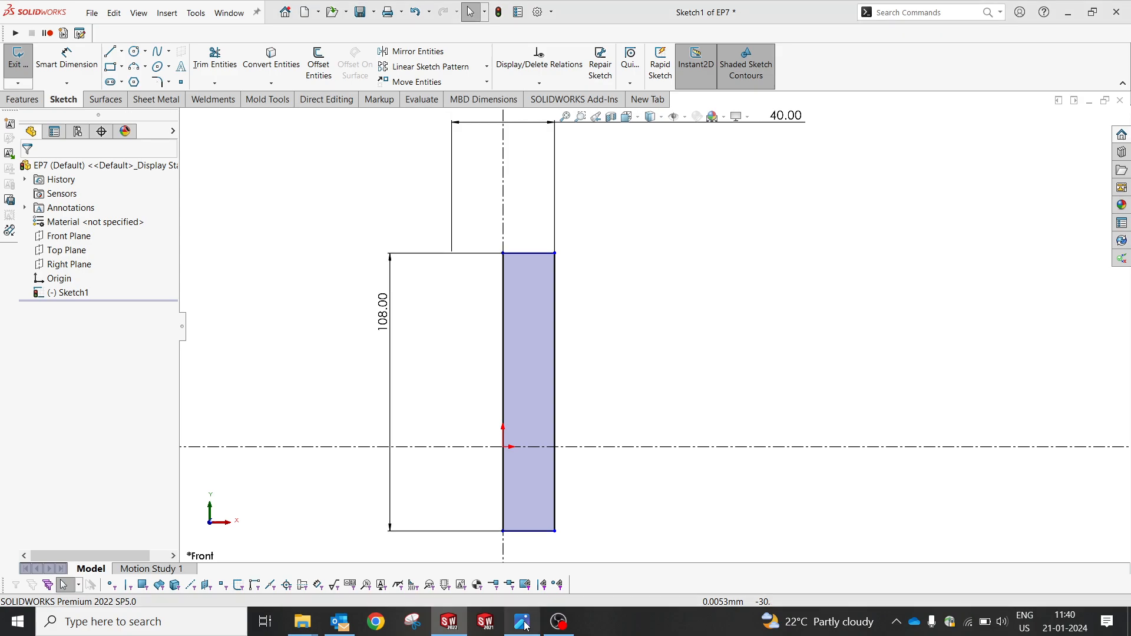
Check the scanned drawing and sketch a stepped bore line from the rectangle's upper edge to its lower edge, with end steps about 9 and 8 mm deep
left_click(523, 623)
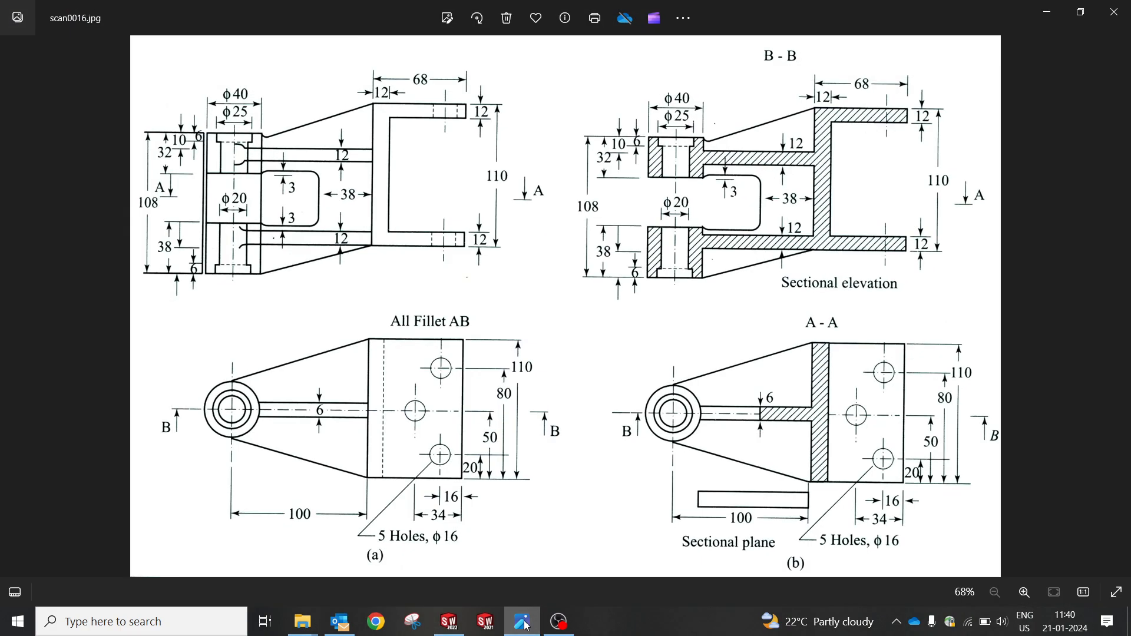
left_click(523, 624)
left_click(109, 52)
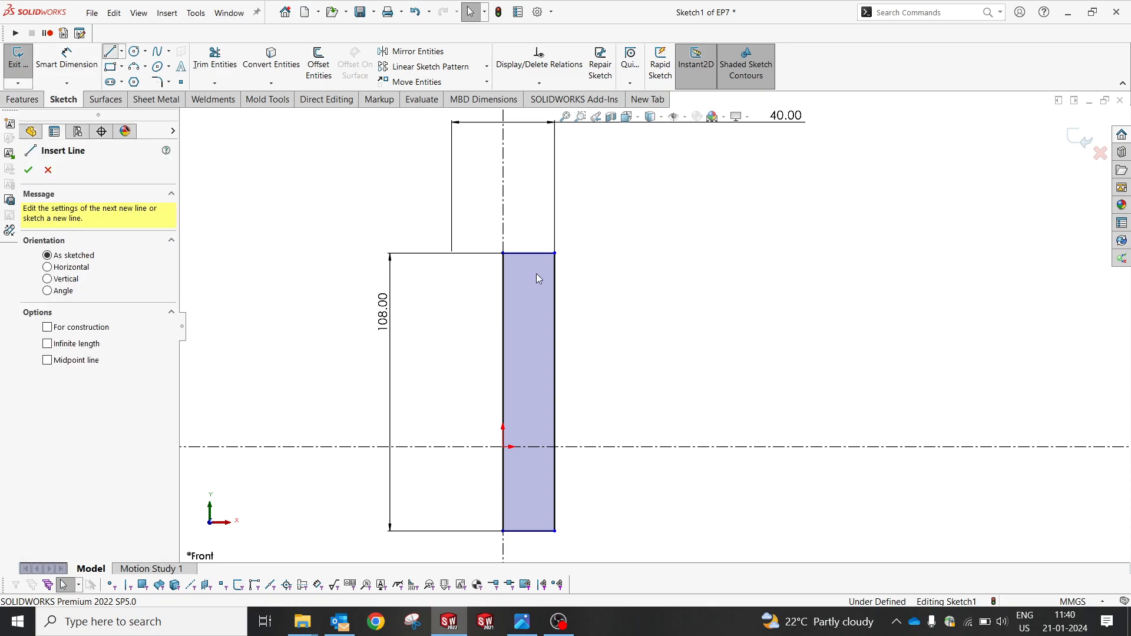
left_click(537, 253)
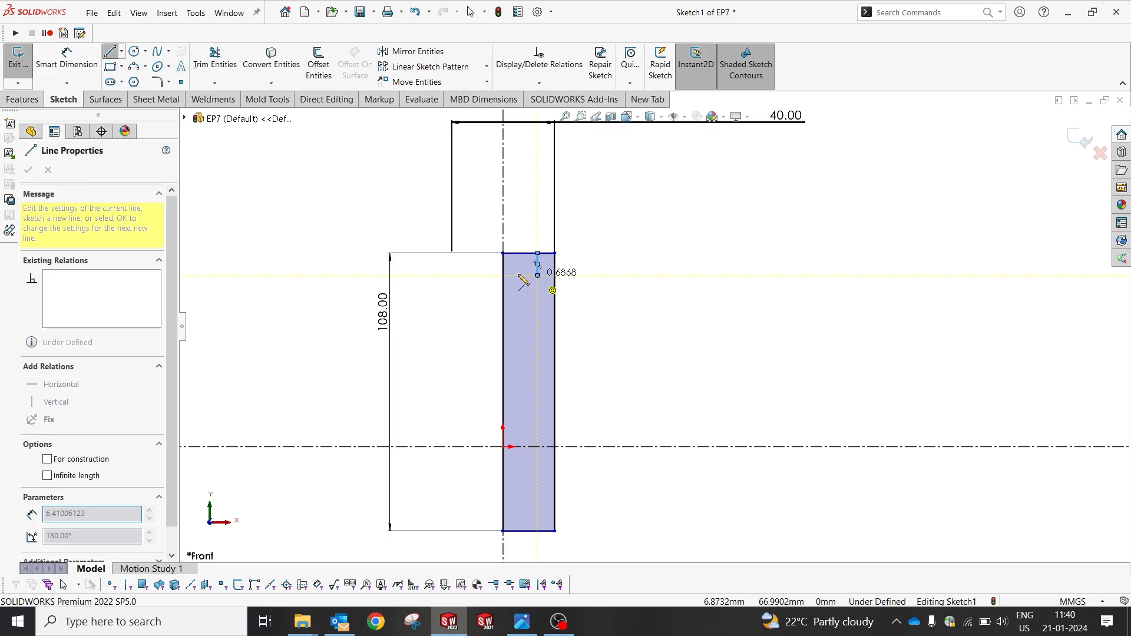
left_click(522, 275)
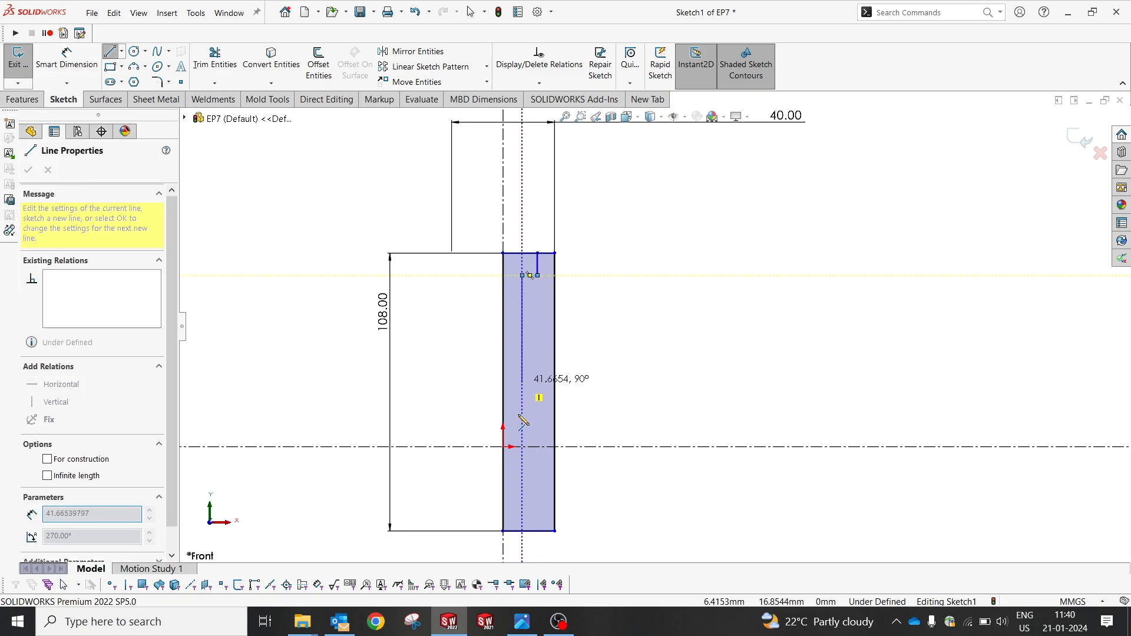
left_click(522, 511)
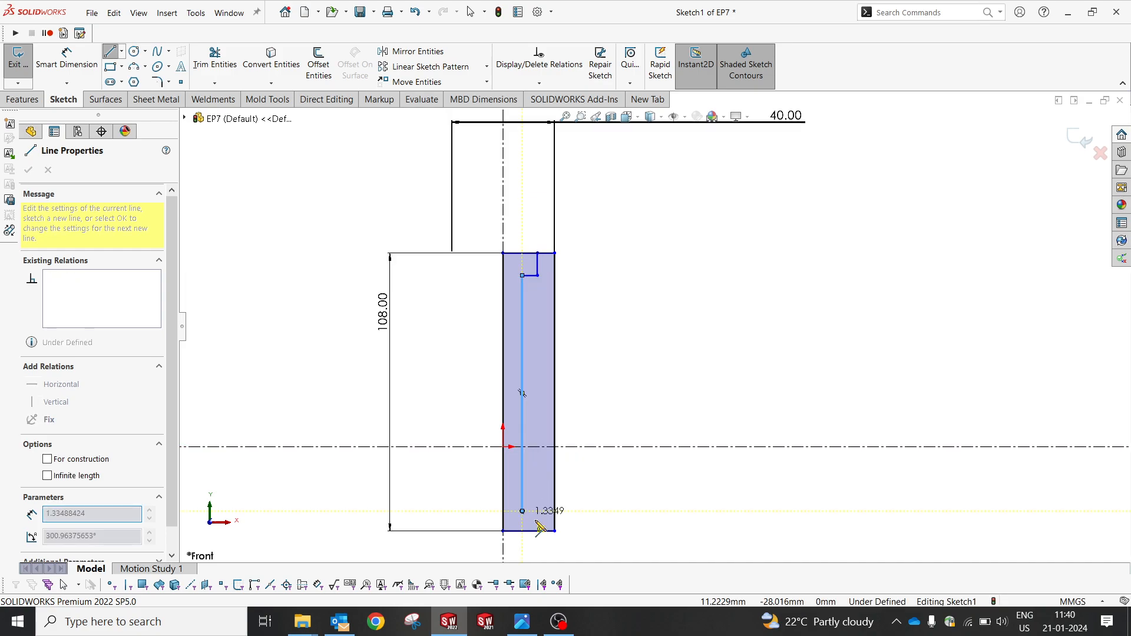
left_click(545, 510)
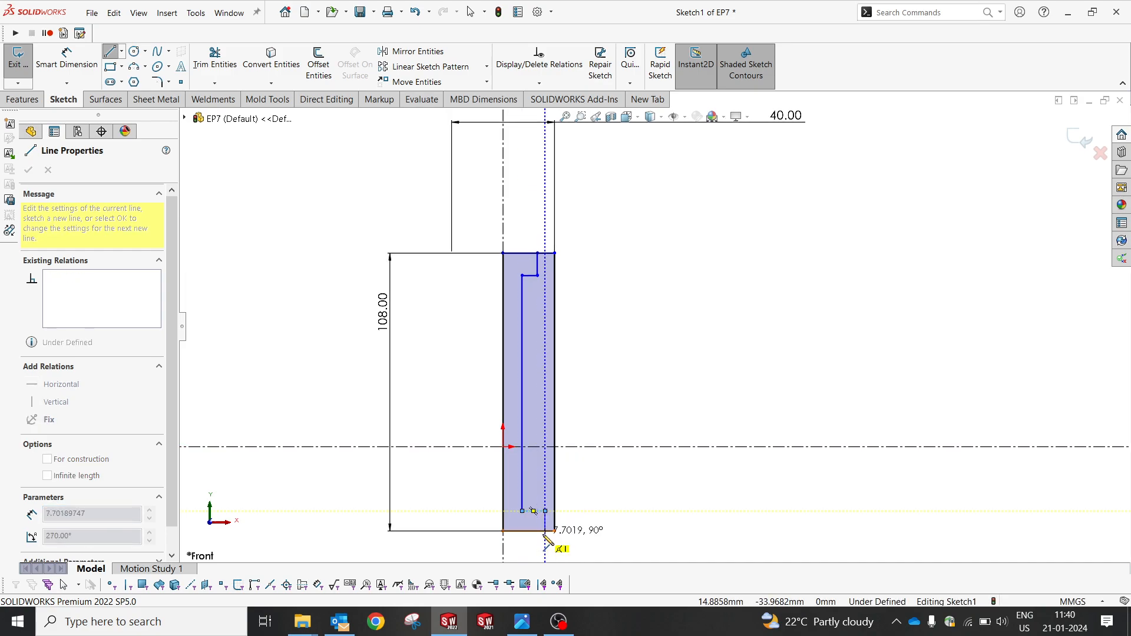
left_click(545, 531)
key("Escape")
Trim the rectangle's upper and lower edges inside the stepped bore line and delete the vertical edge lying on the centreline
left_click(215, 59)
left_click_drag(514, 233, 522, 268)
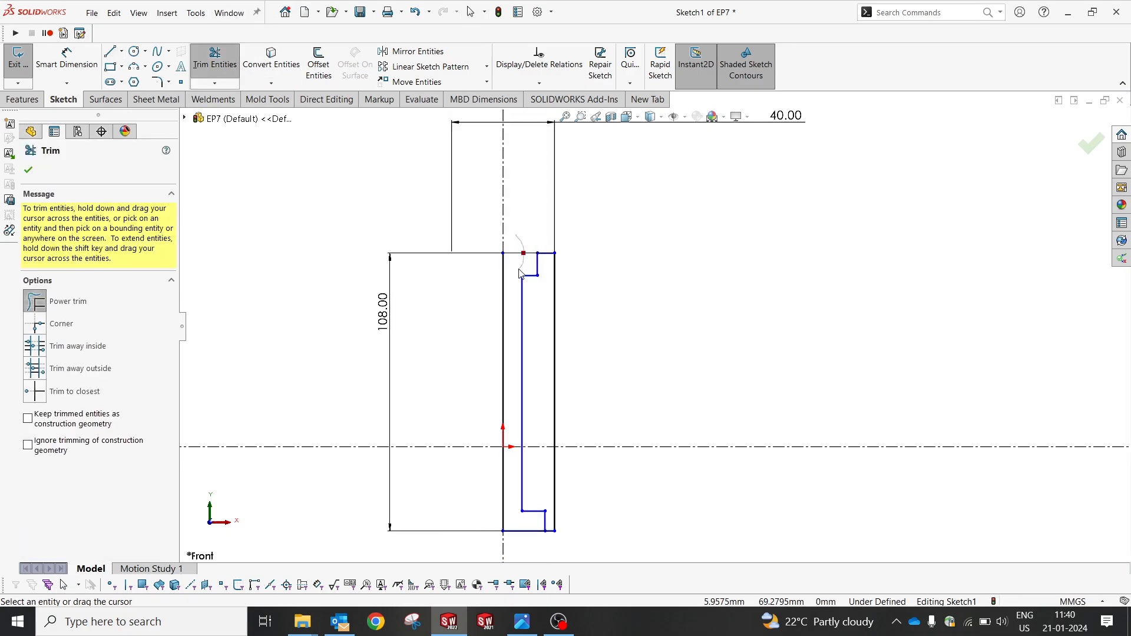
left_click_drag(530, 554, 508, 522)
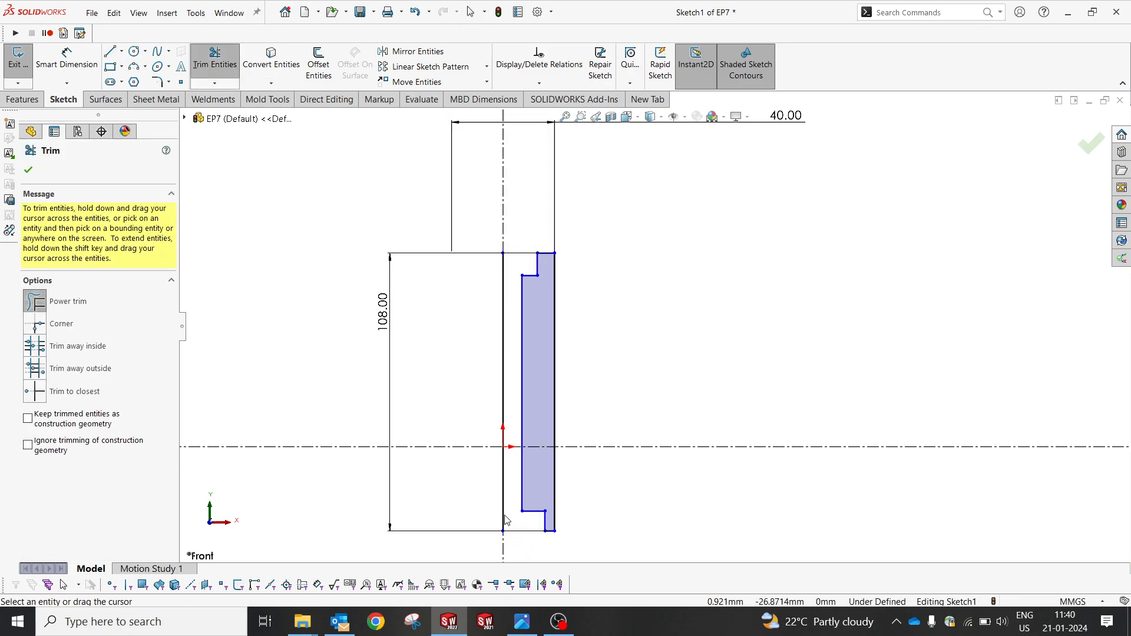
key("Escape")
left_click(504, 512)
key("Delete")
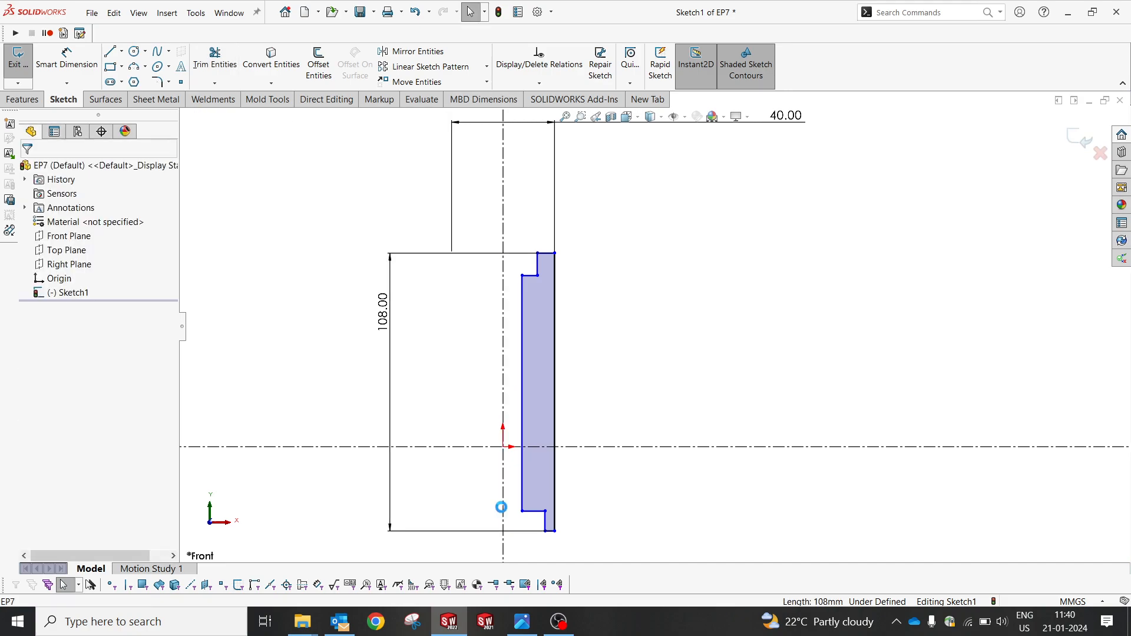
Dimension the long vertical bore line across the centreline as a 20 mm diameter
left_click(63, 51)
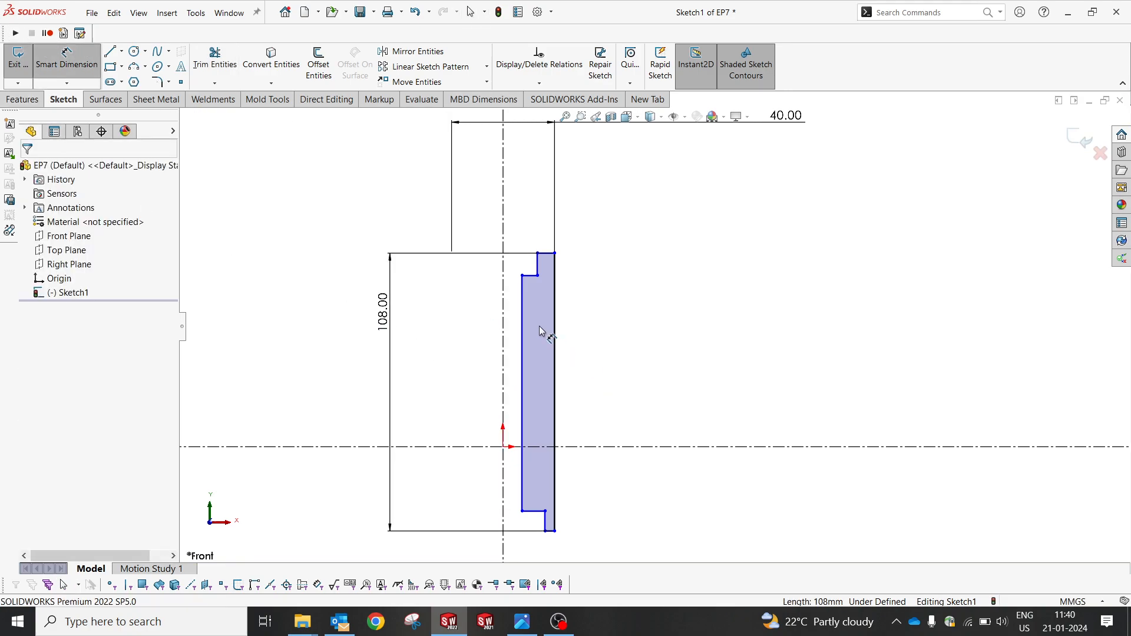
left_click(522, 317)
left_click(503, 276)
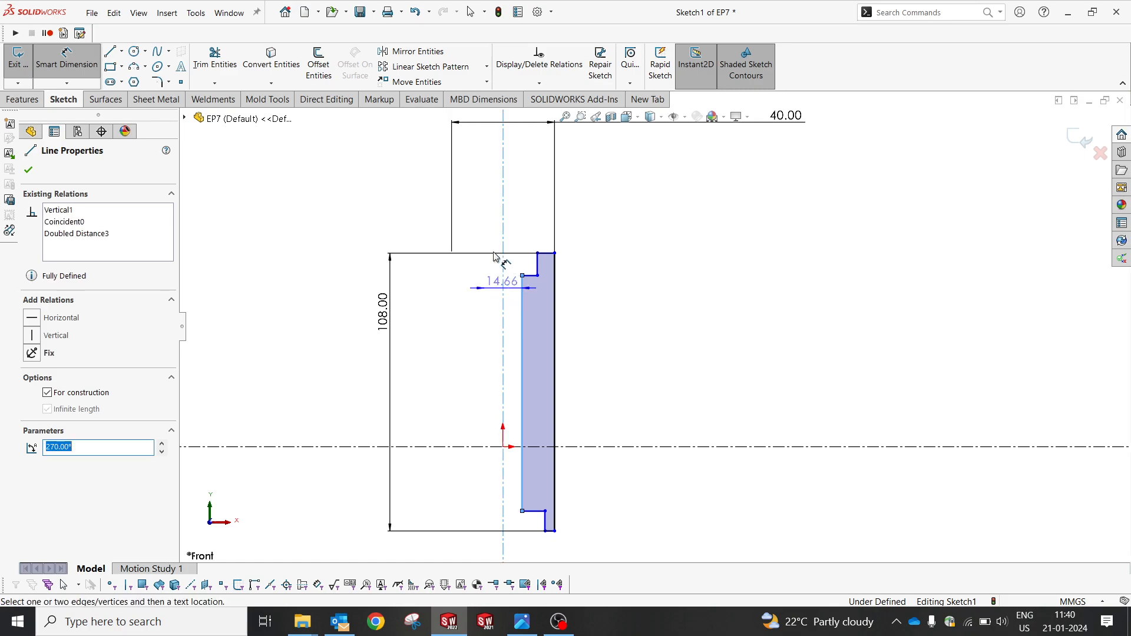
left_click(480, 207)
type("20")
key("Return")
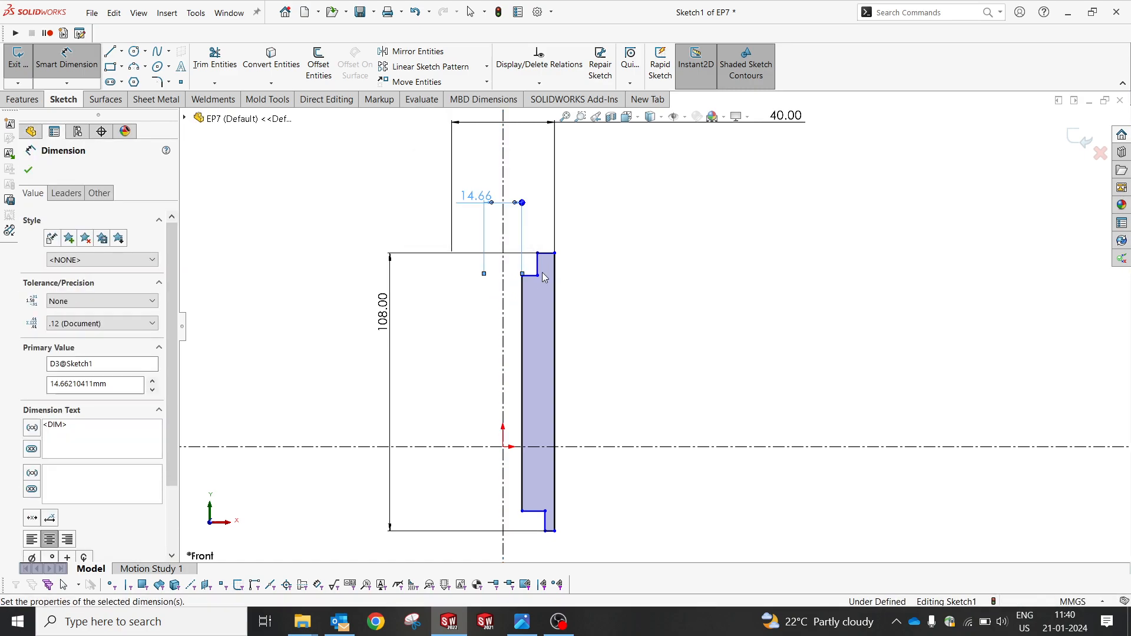
Dimension the upper counterbore's vertical line across the centreline as a 25 mm diameter
left_click(543, 263)
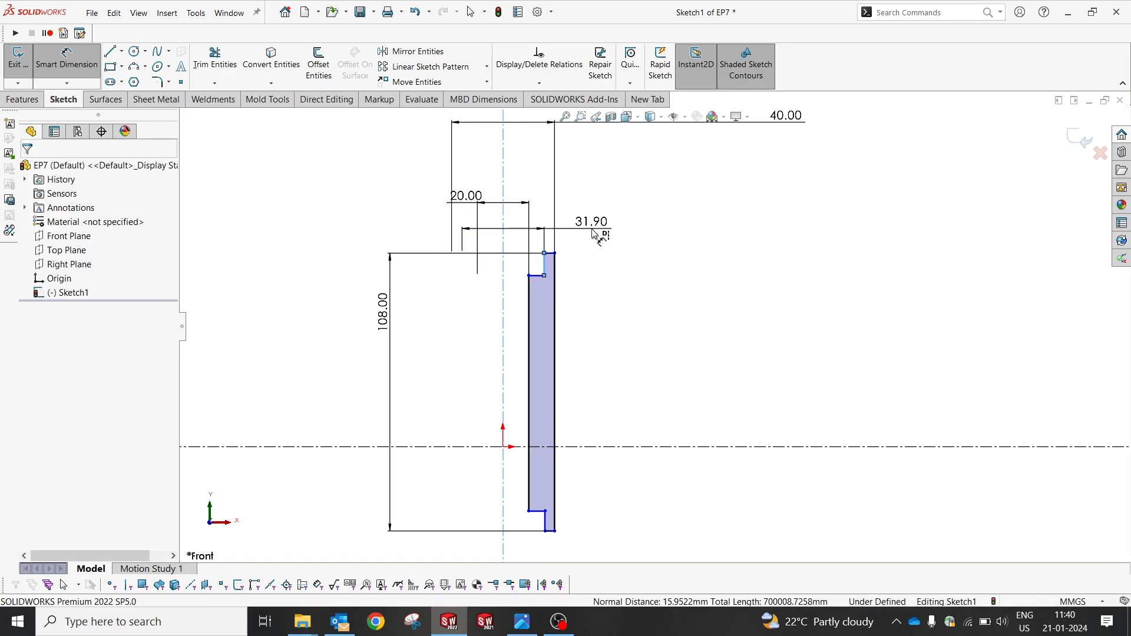
left_click(592, 232)
type("25")
key("Return")
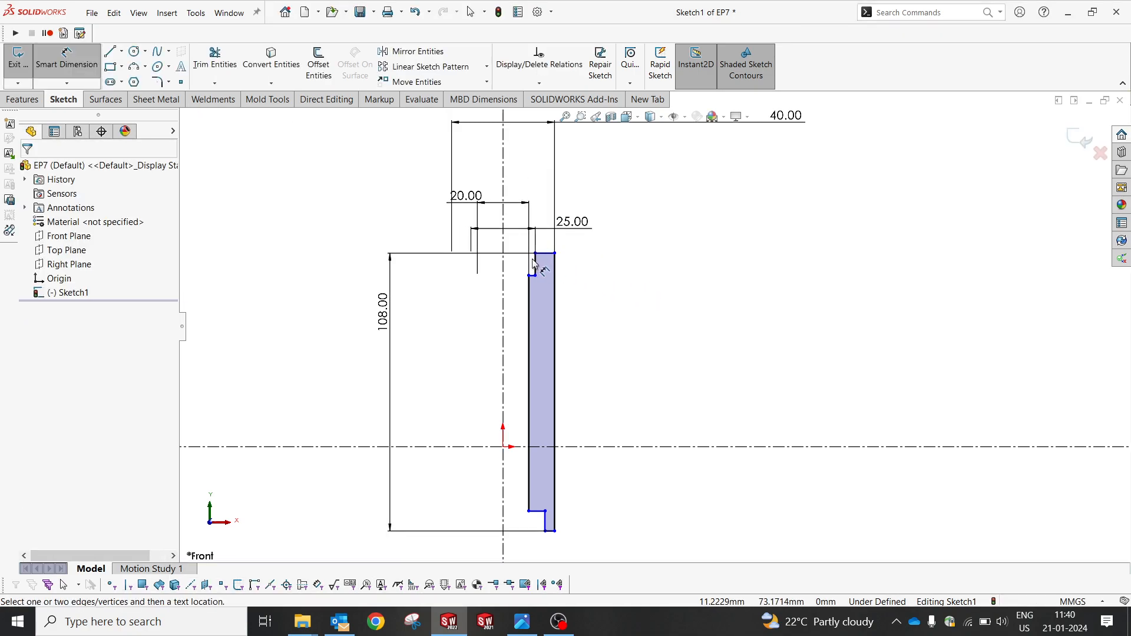
Dimension the upper counterbore's depth as 6 mm
left_click(535, 264)
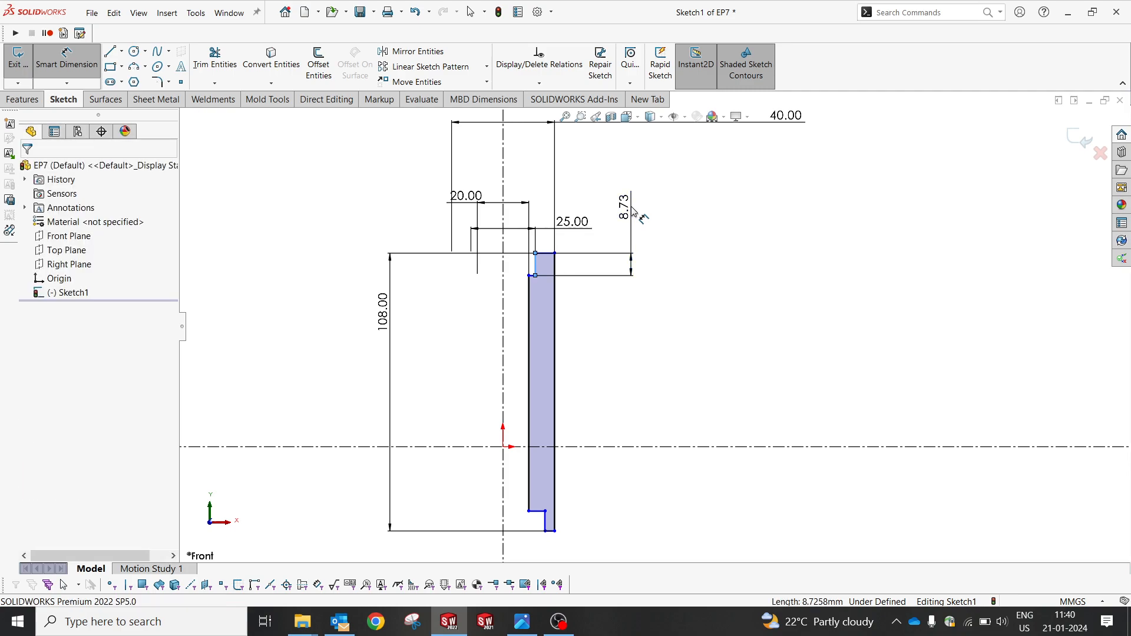
left_click(634, 210)
type("6")
key("Return")
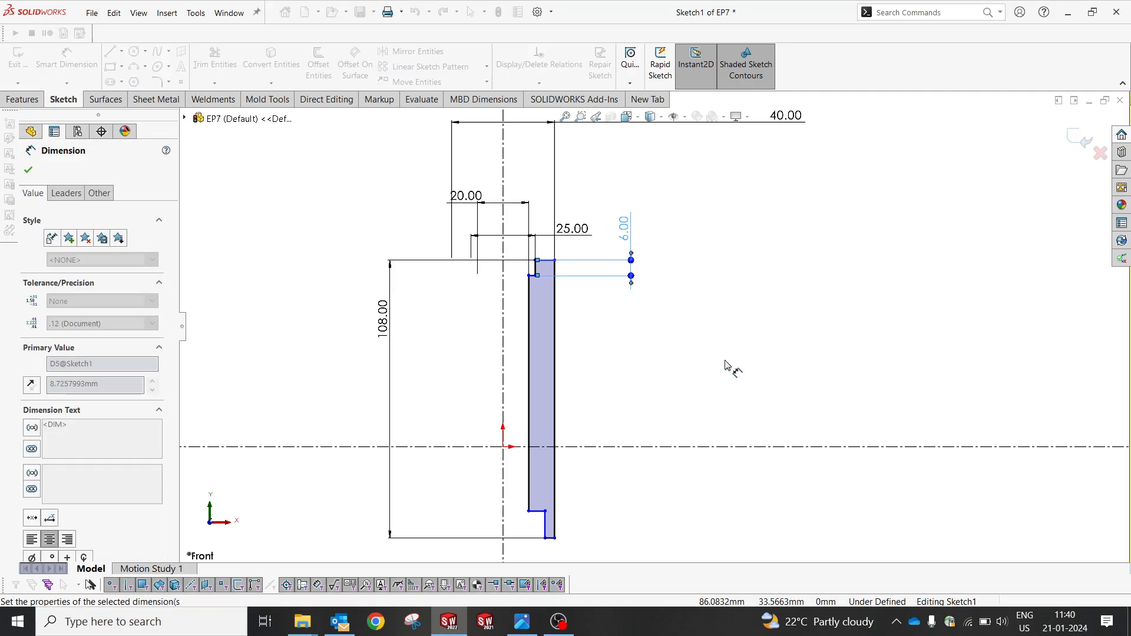
key("Escape")
left_click(550, 538)
key("Escape")
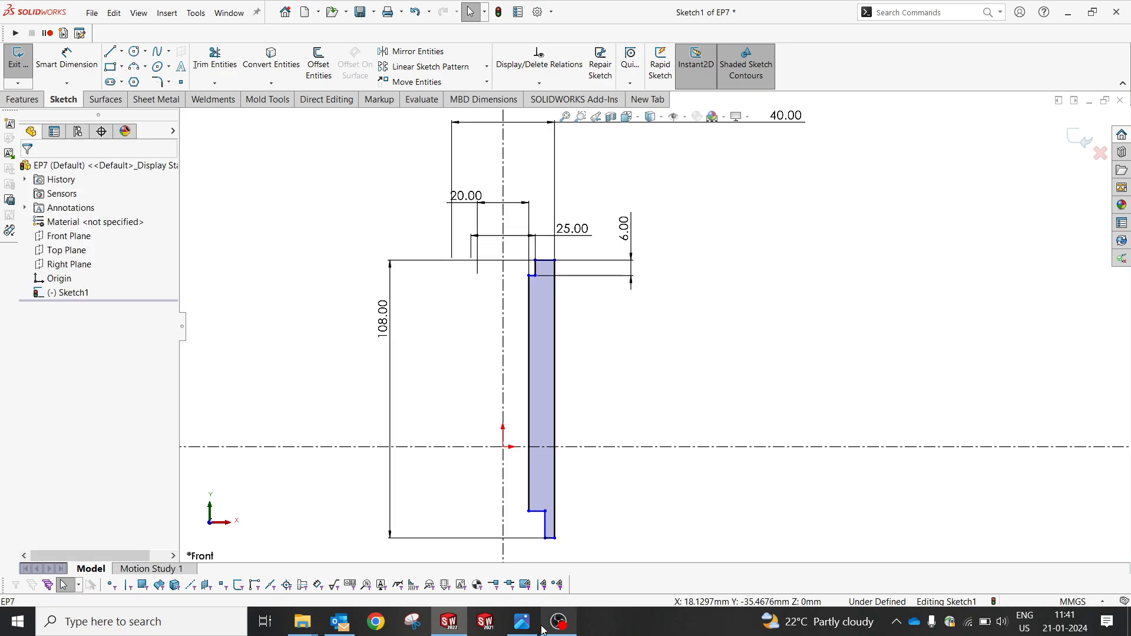
Check the scanned drawing and sketch two horizontal lines across the boss wall, the upper one about 25 mm below the profile's upper edge
left_click(521, 624)
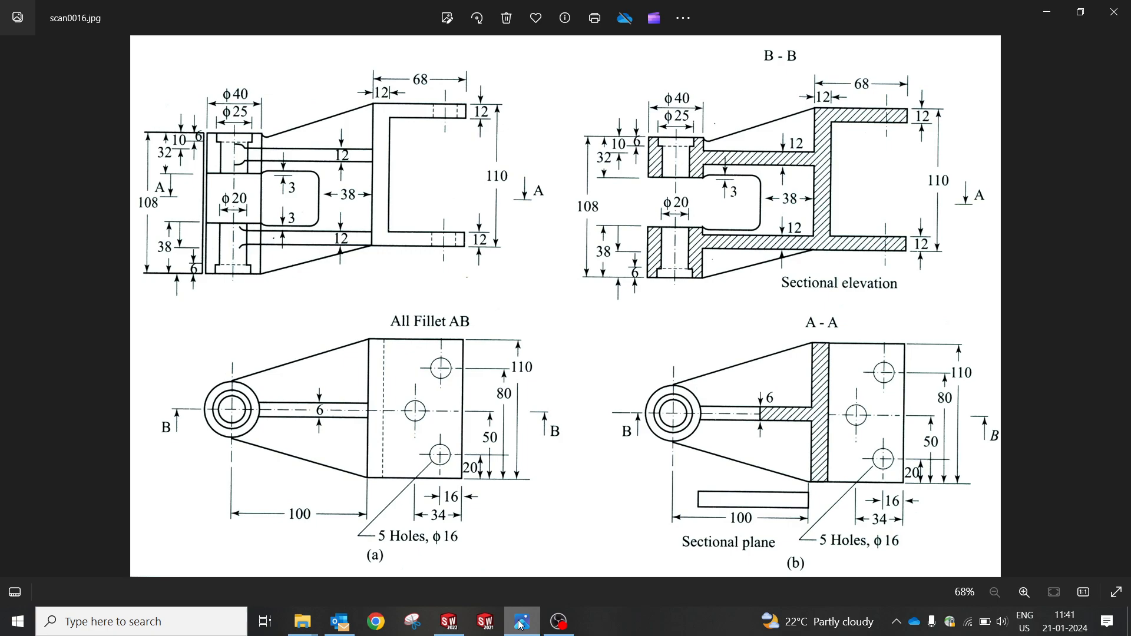
left_click(521, 624)
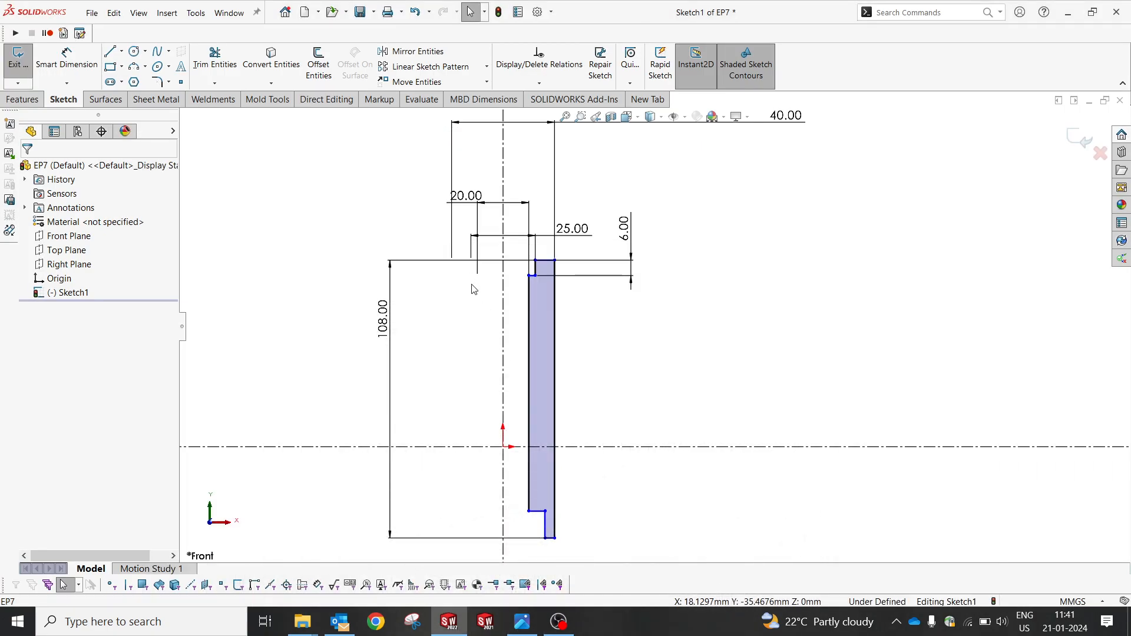
left_click(109, 51)
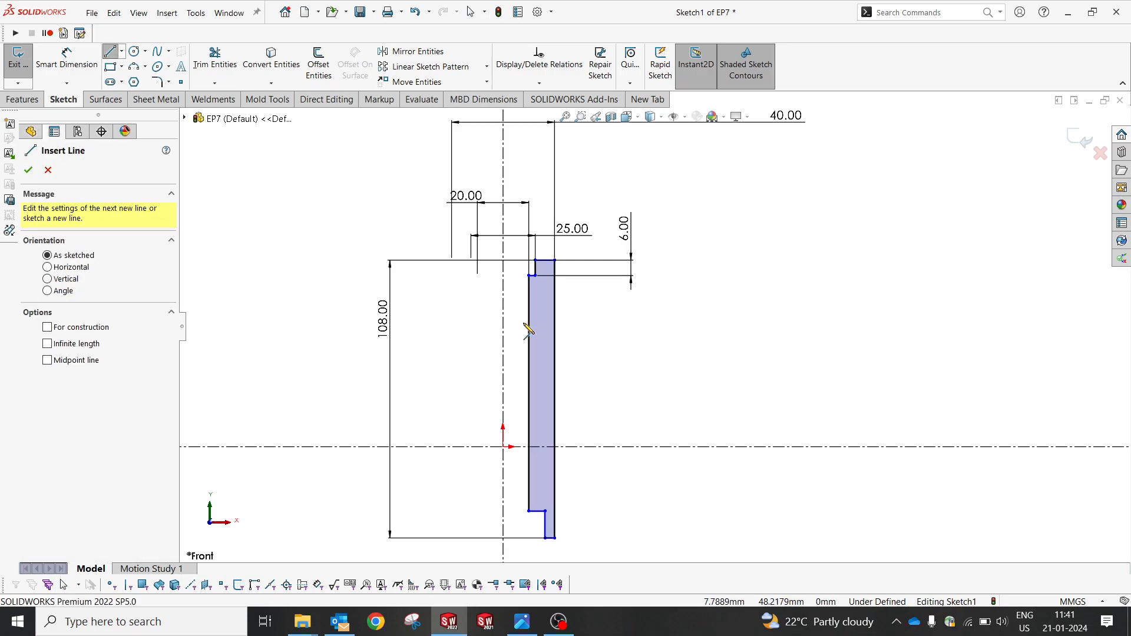
left_click(529, 325)
left_click(555, 324)
key("Escape")
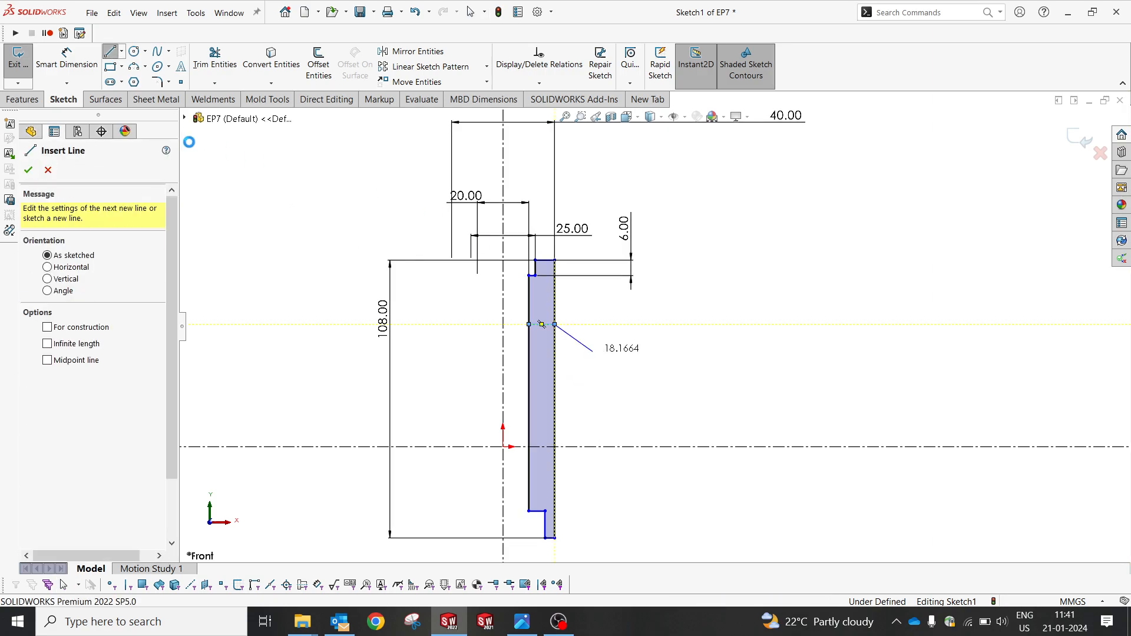
key("l")
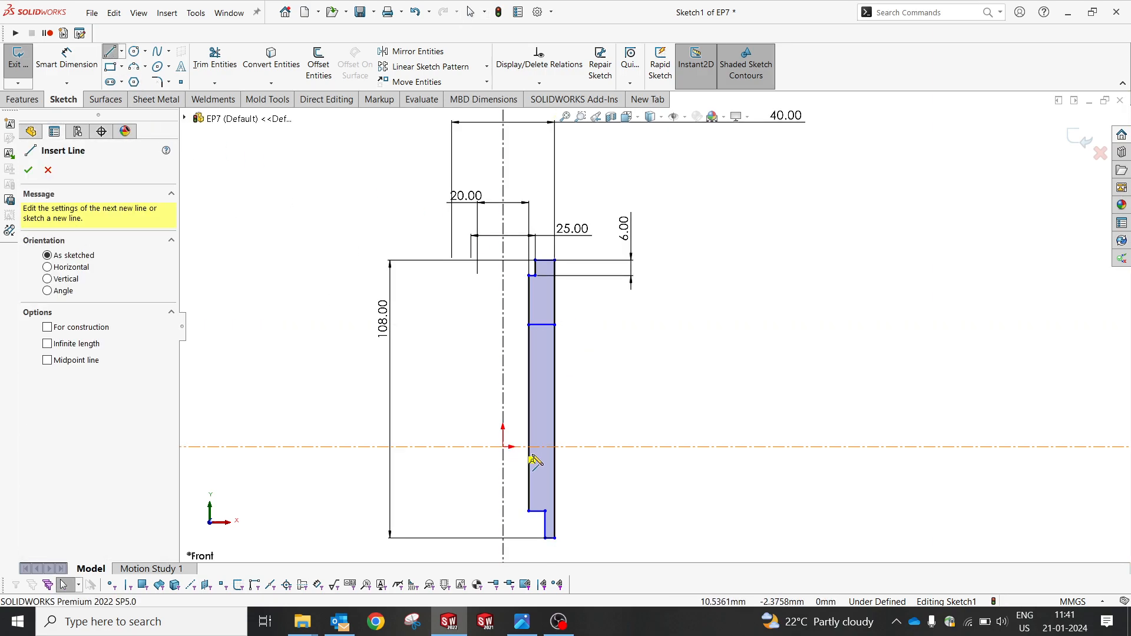
left_click(528, 426)
left_click(554, 426)
key("Escape")
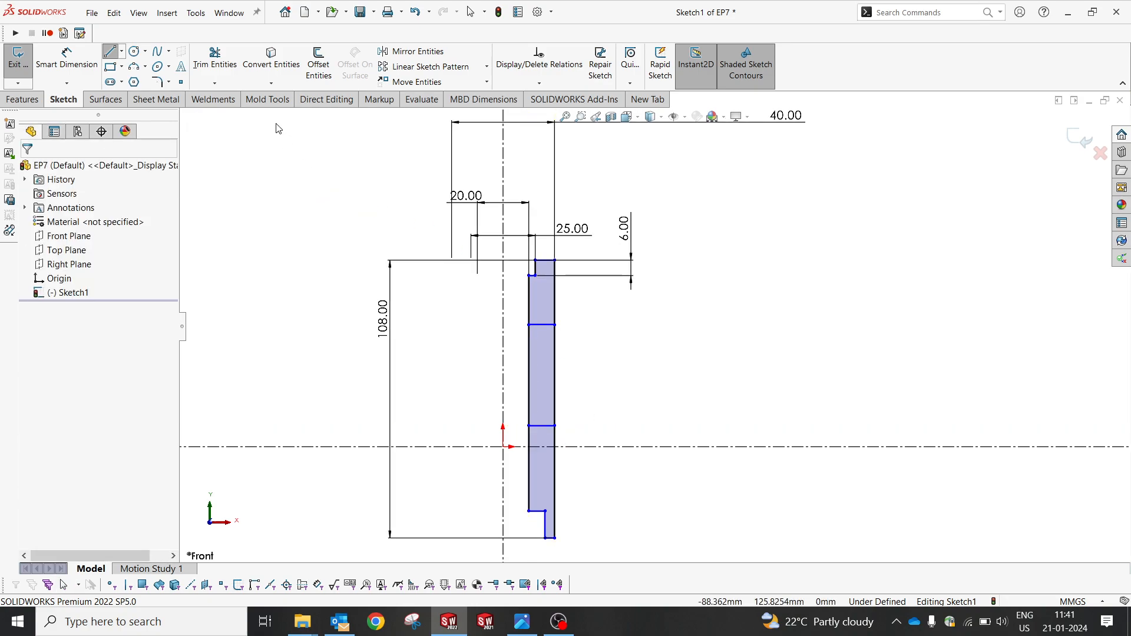
Trim both vertical wall lines between the two horizontal lines to split the profile into an upper and a lower block
left_click(215, 59)
left_click_drag(561, 361, 518, 367)
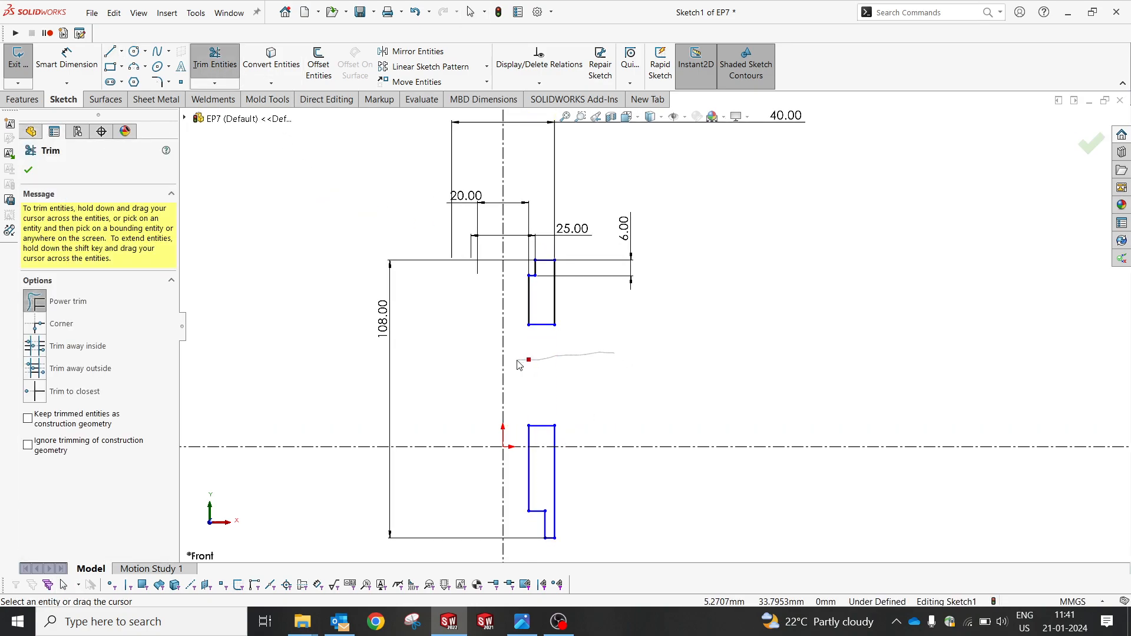
key("Escape")
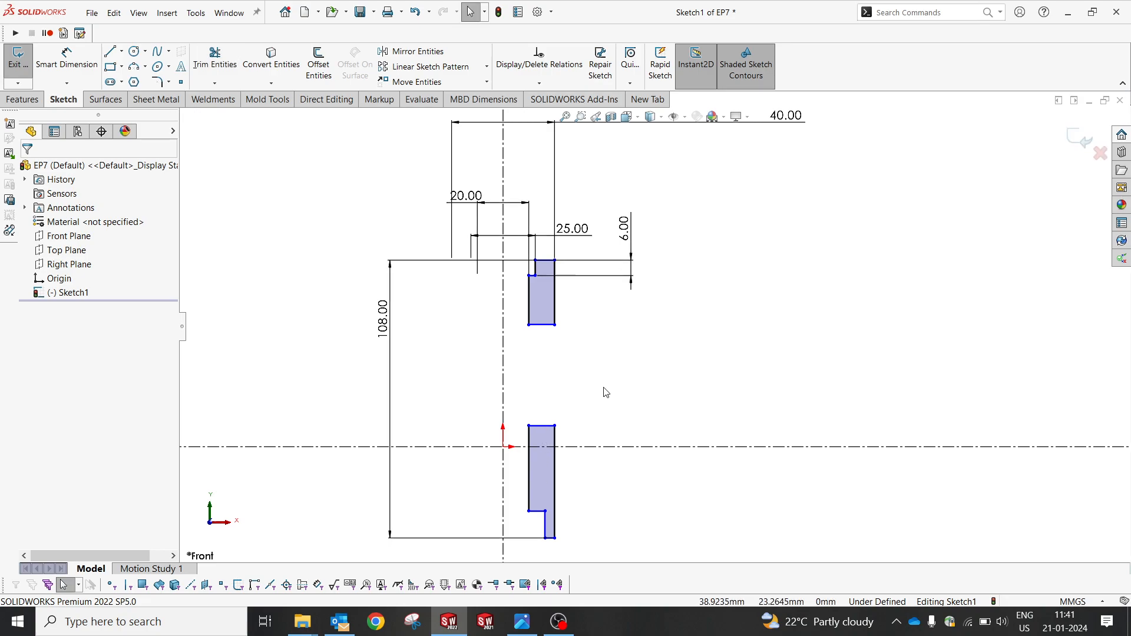
Dimension the upper block's outer vertical edge as 32 mm
right_click_drag(603, 393, 573, 313)
left_click(554, 300)
left_click(674, 283)
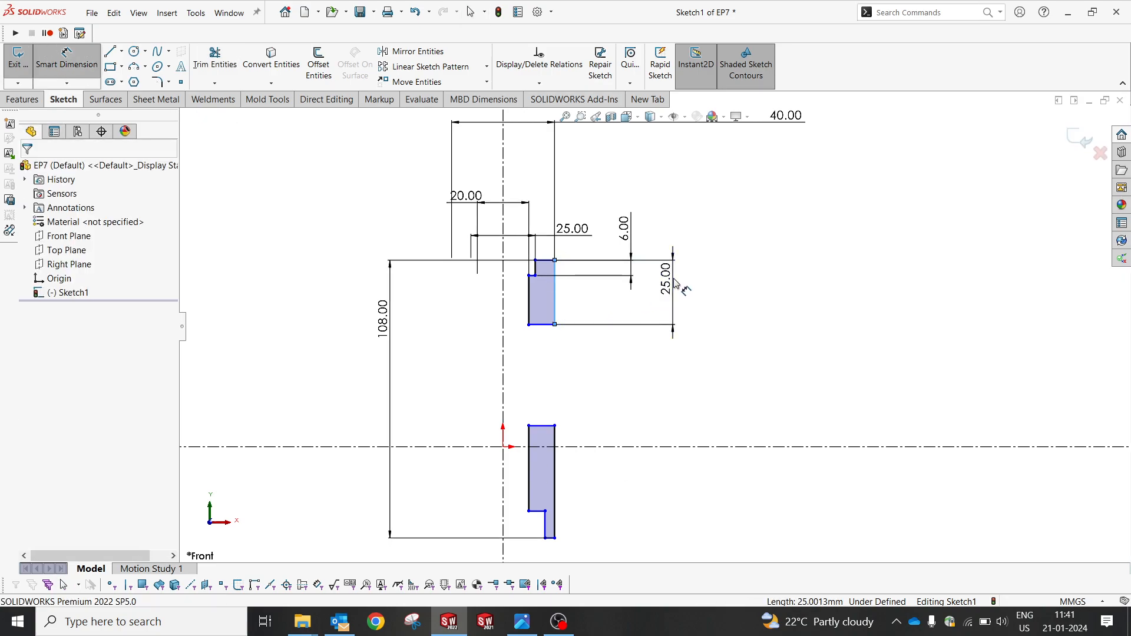
type("32")
key("Return")
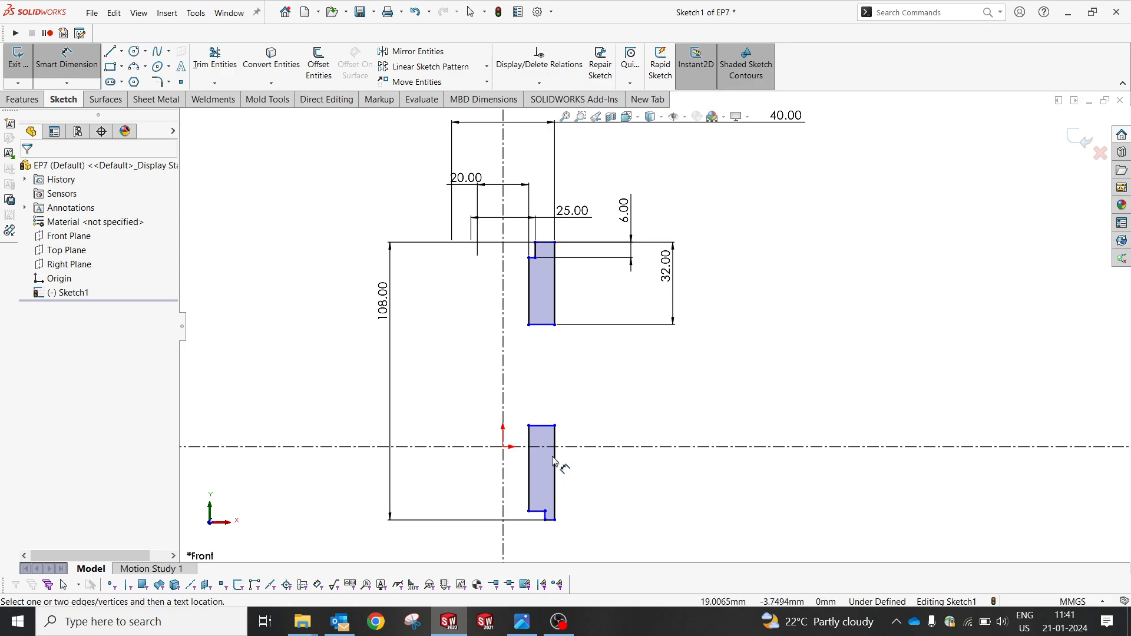
Dimension the lower block's outer vertical edge as 38 mm
left_click(553, 461)
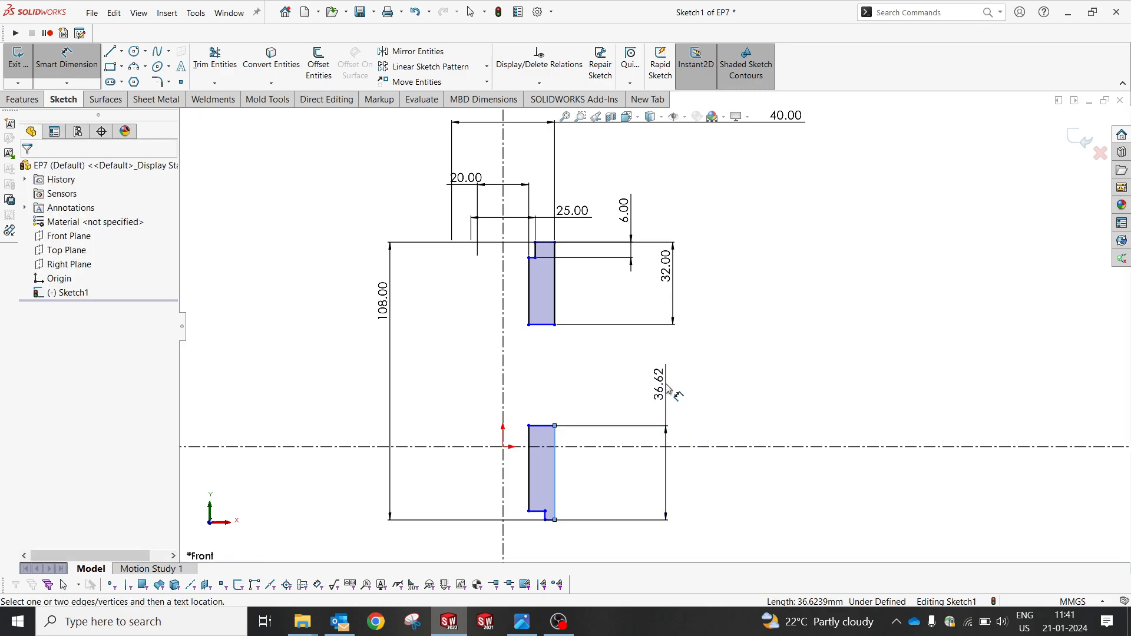
left_click(667, 389)
type("38")
key("Return")
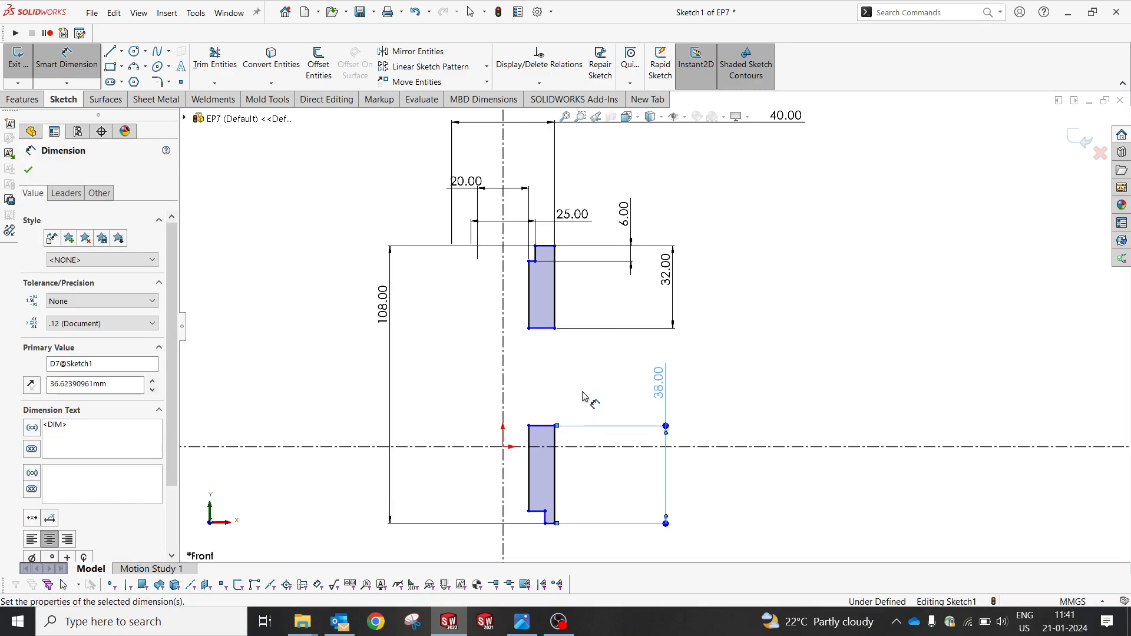
left_click(547, 426)
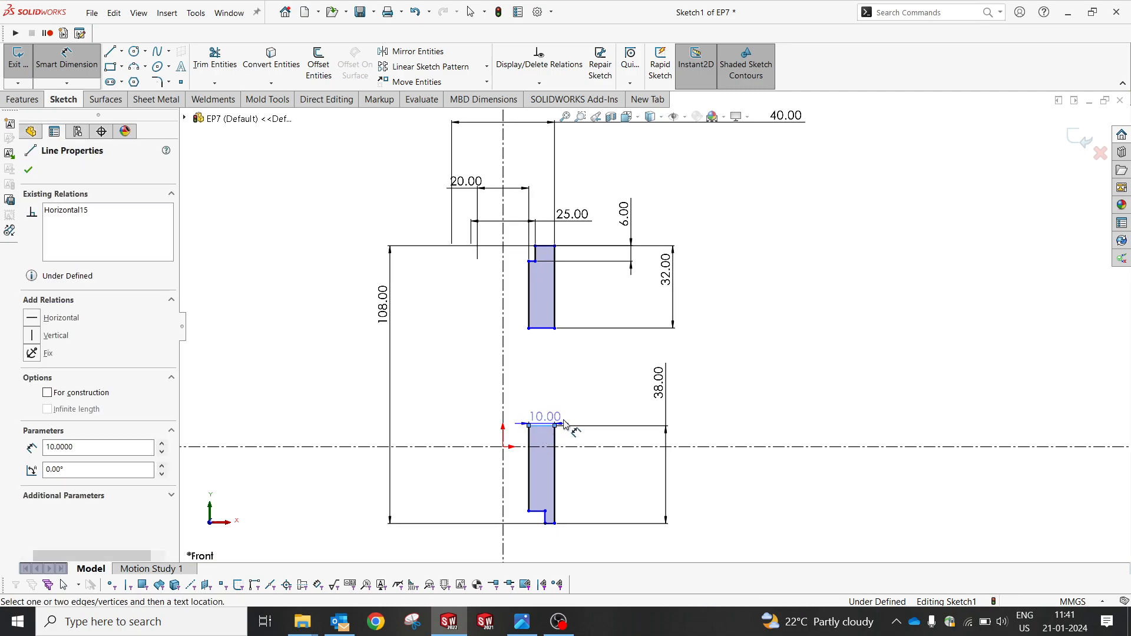
key("Escape")
Make the lower block's upper edge collinear with the horizontal construction line through the origin
left_click(543, 426)
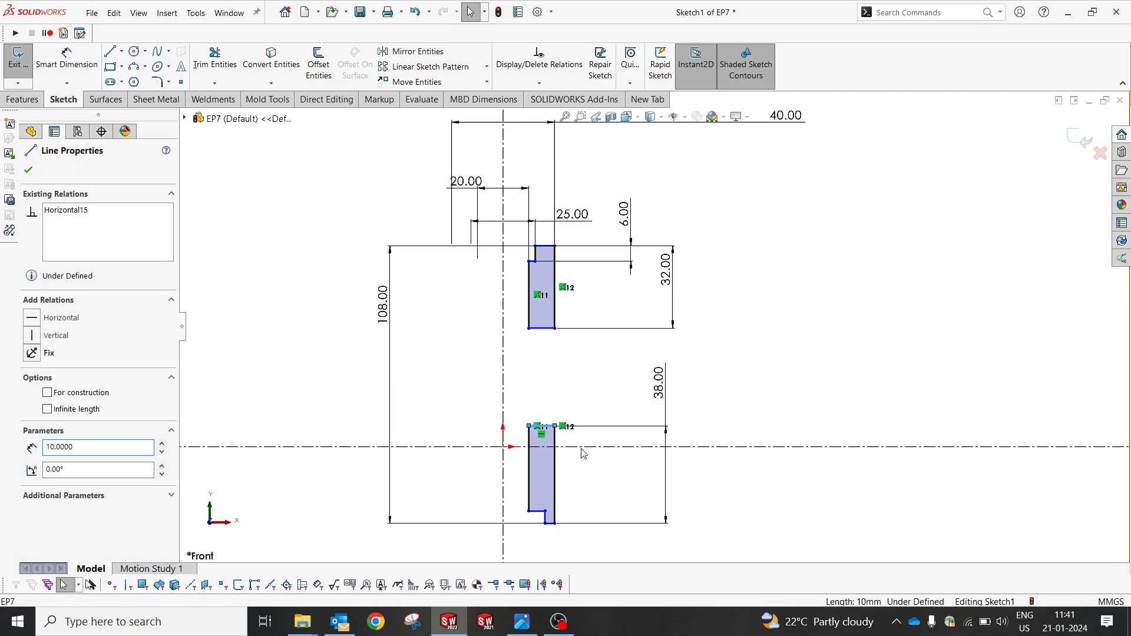
left_click(583, 446, "ctrl")
left_click(651, 395)
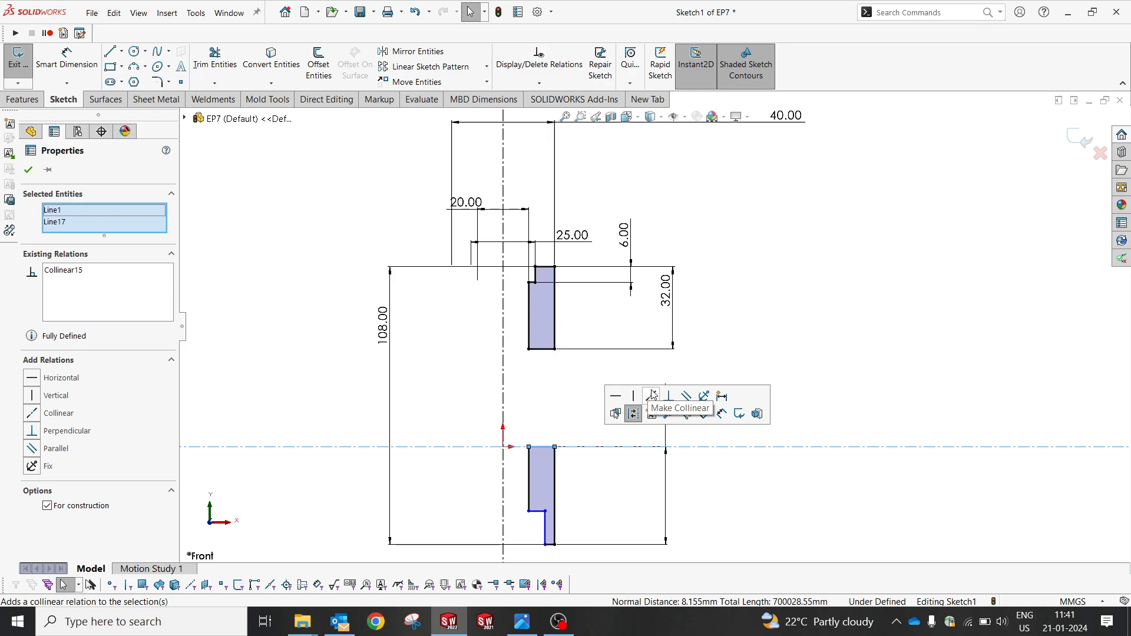
left_click(577, 393)
scroll(600, 469, "up", 1)
scroll(589, 507, "down", 1)
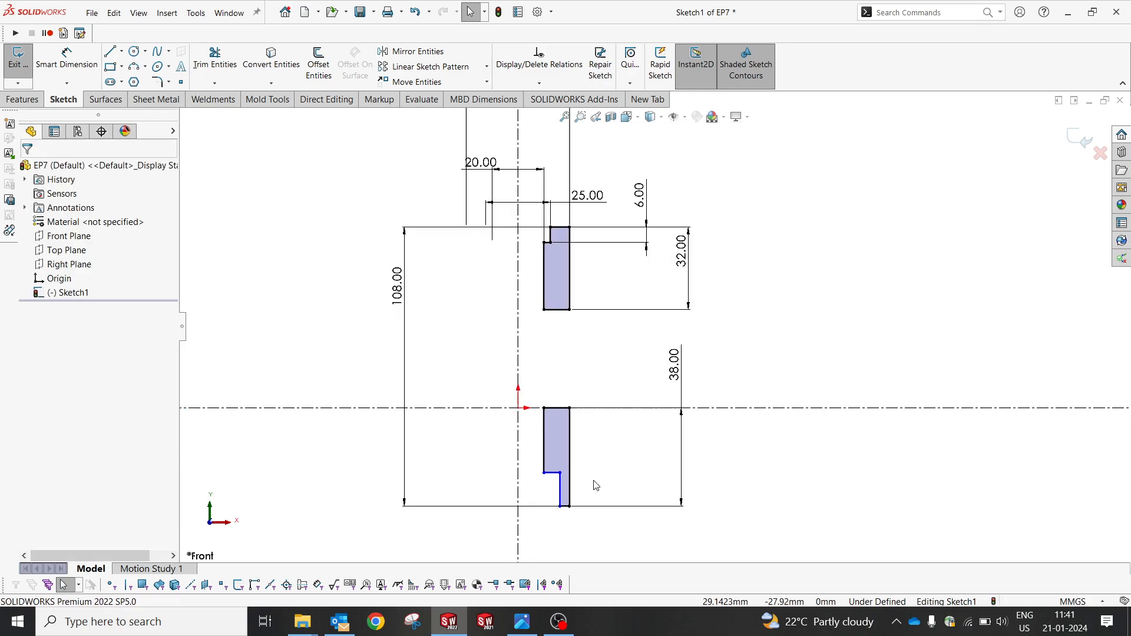
Make the vertical step edge of the lower block's counterbore equal in length to the upper block's counterbore edge
right_click(560, 493)
left_click(560, 492)
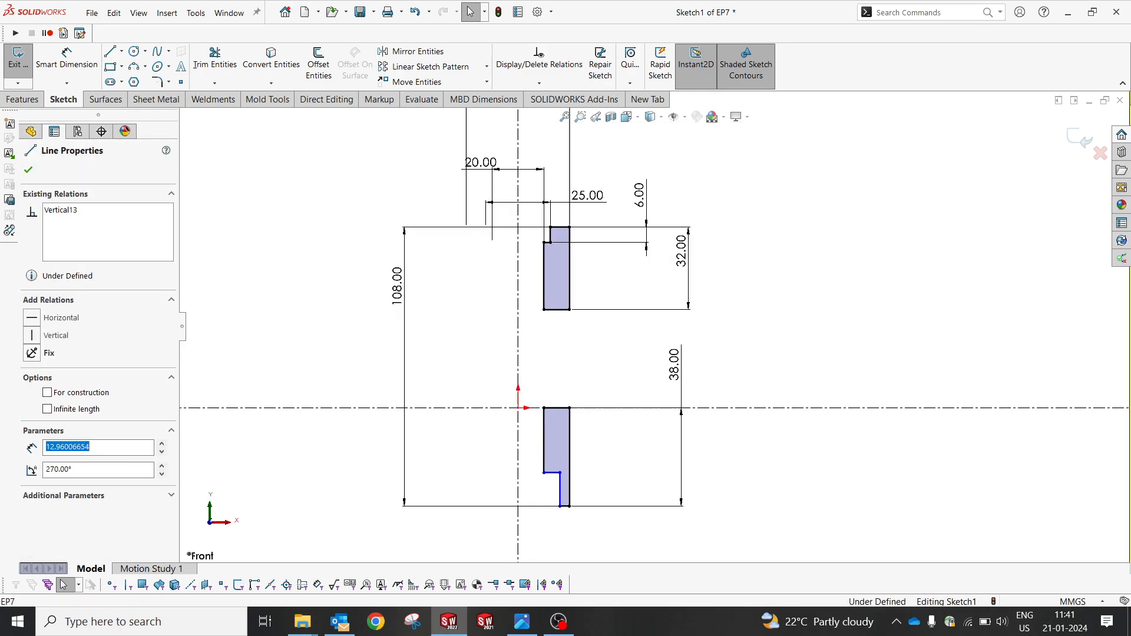
left_click(551, 236, "ctrl")
left_click(680, 184)
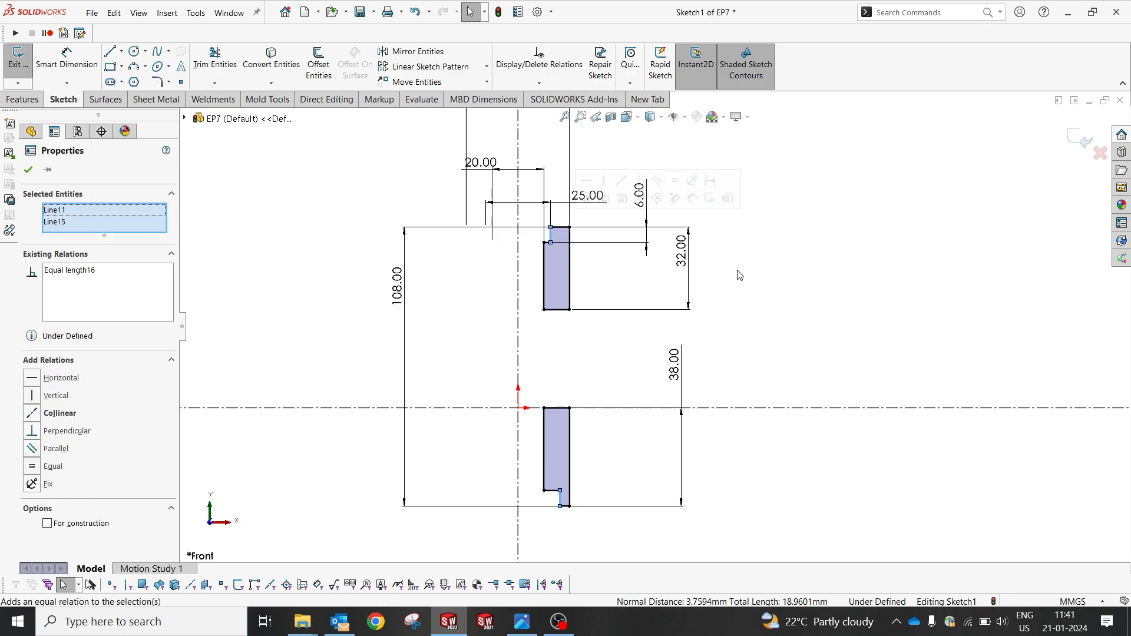
left_click(833, 450)
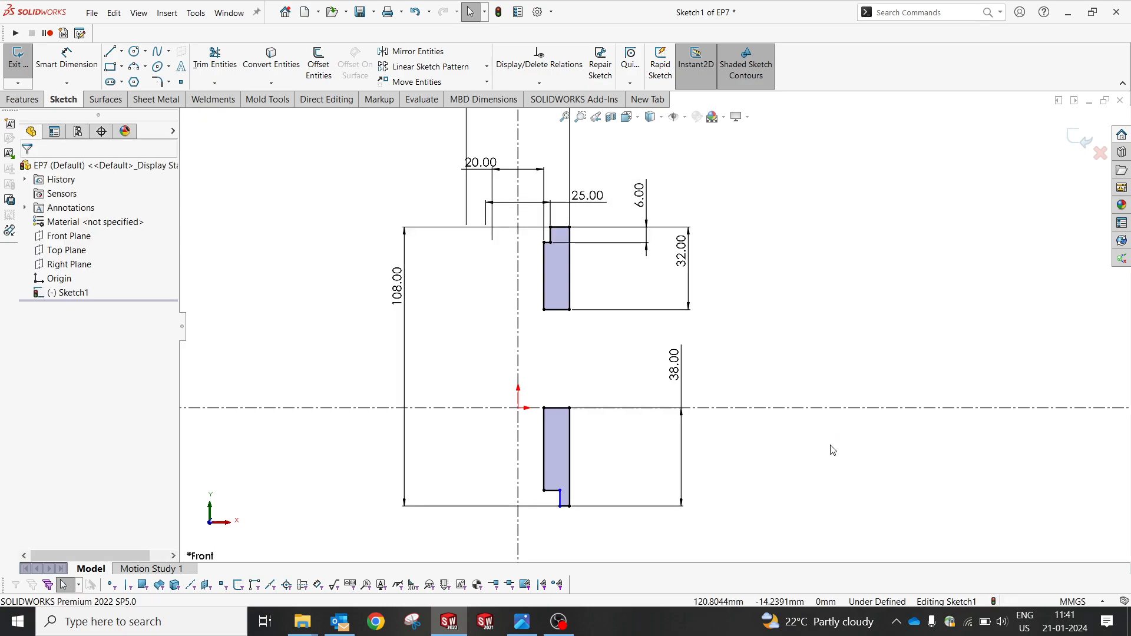
Consult the scanned drawing scan0016.jpg and sketch a thin horizontal rectangle extending outward from the upper block's outer edge
left_click(512, 630)
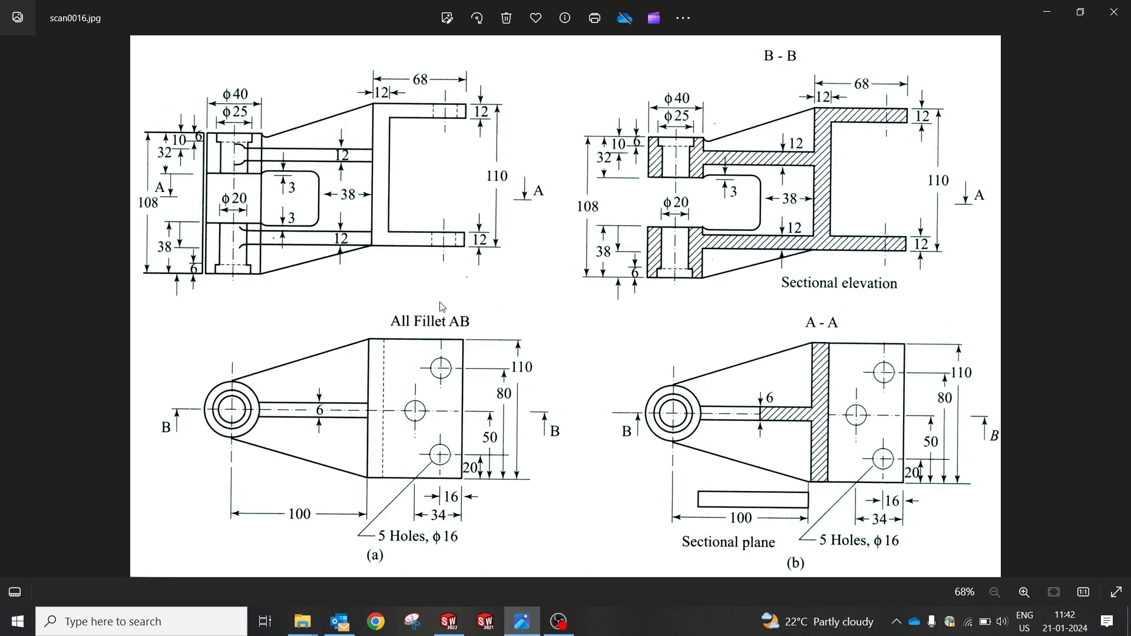
mouse_move(516, 632)
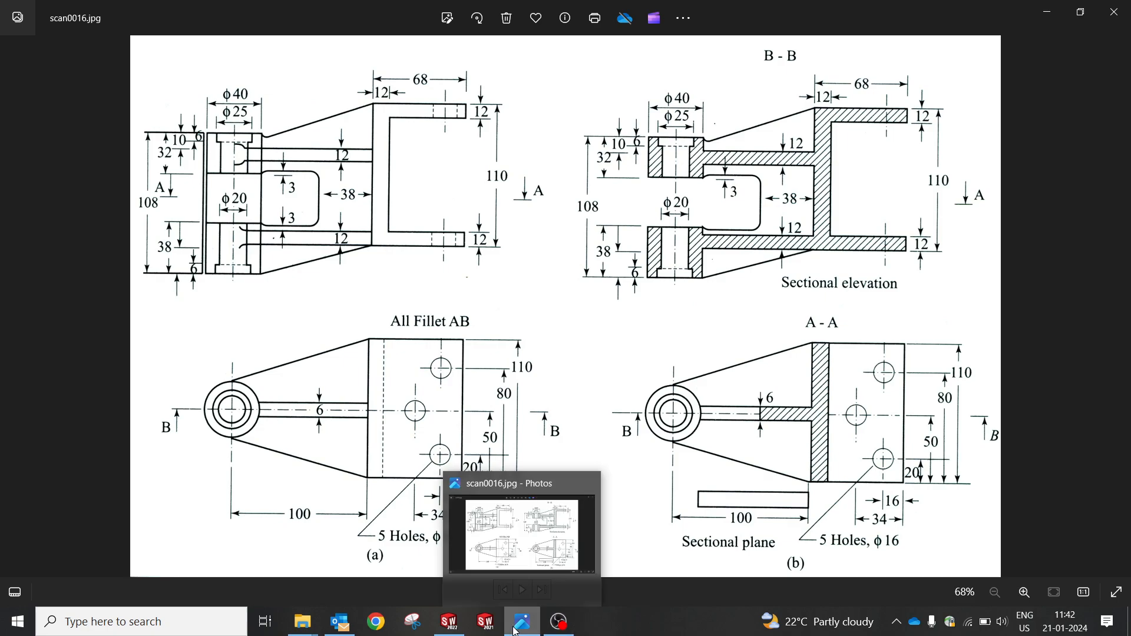
left_click(516, 631)
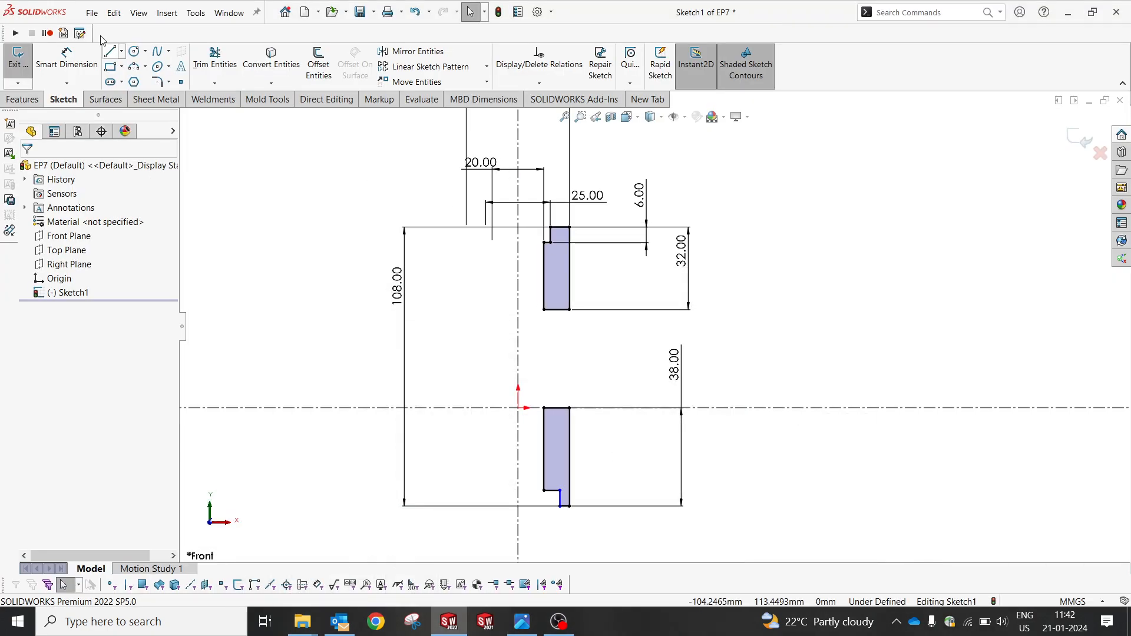
left_click(569, 286)
left_click(730, 296)
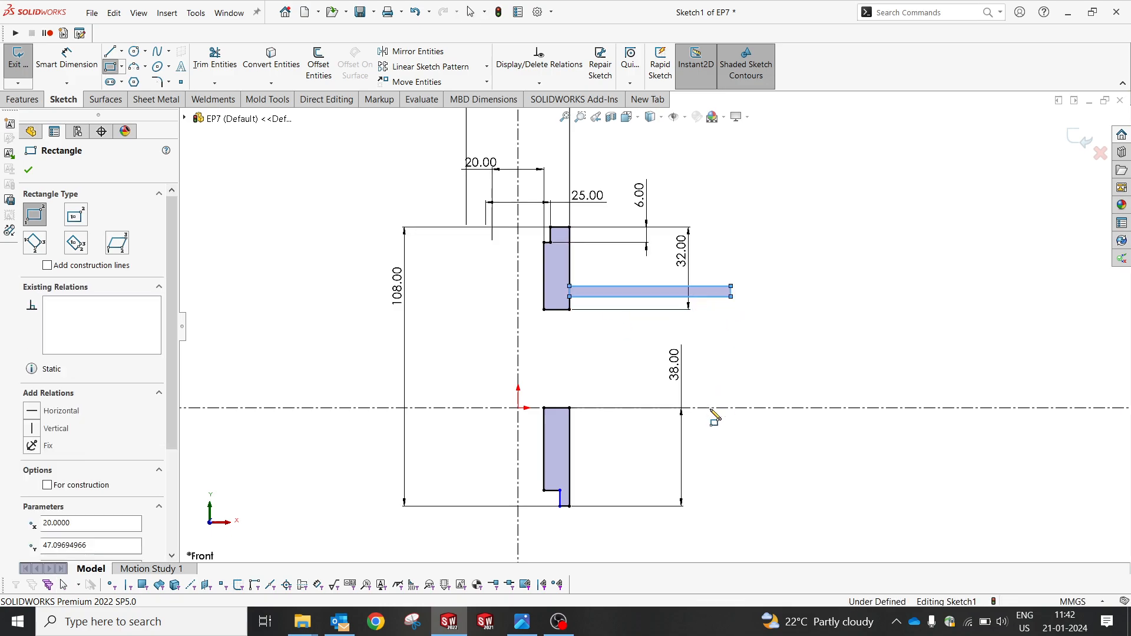
Recheck the scanned drawing and sketch a horizontal rectangle about 80 mm by 2.3 mm outward from the lower block's outer edge
left_click(517, 633)
left_click(518, 632)
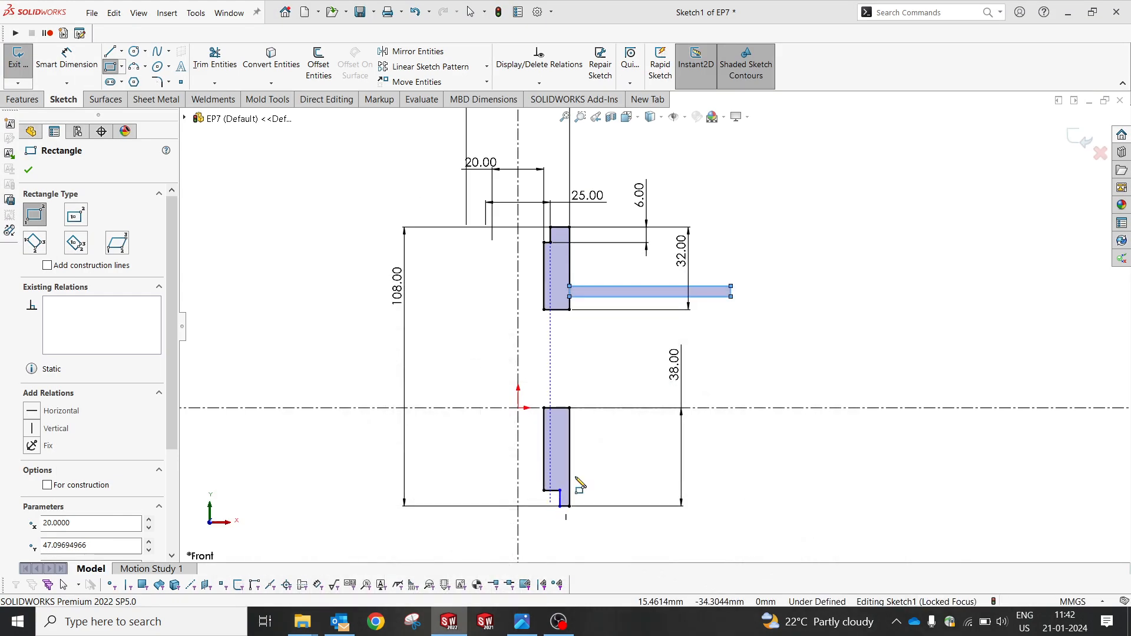
left_click(569, 429)
left_click(776, 434)
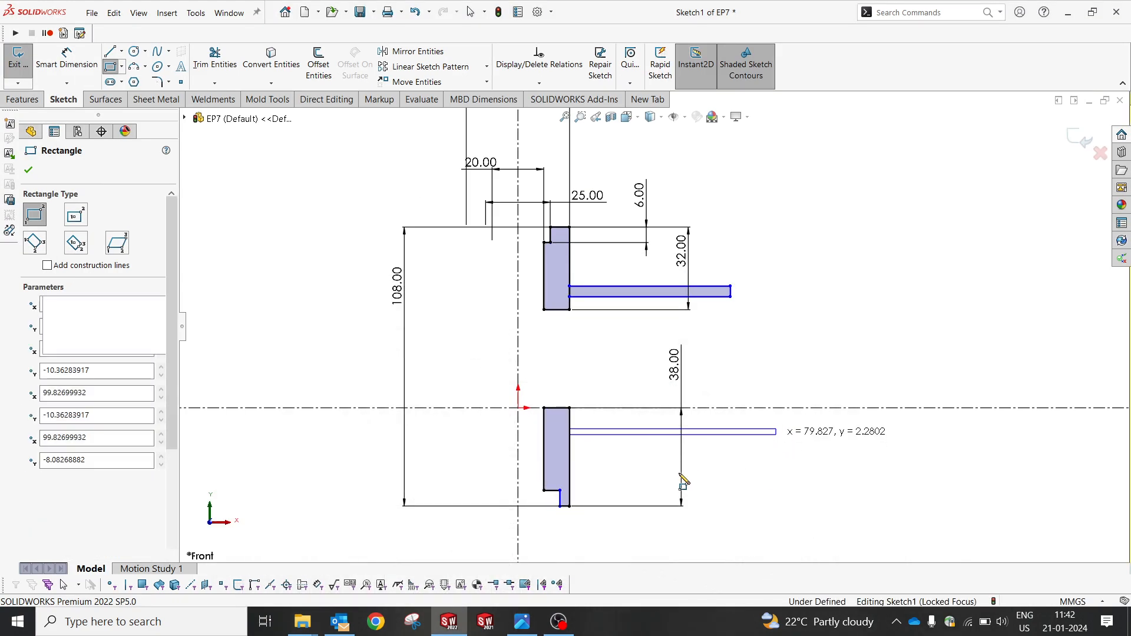
scroll(633, 517, "down", 6)
key("Escape")
Make the vertical counterbore edges of the lower and upper blocks collinear
left_click(400, 454)
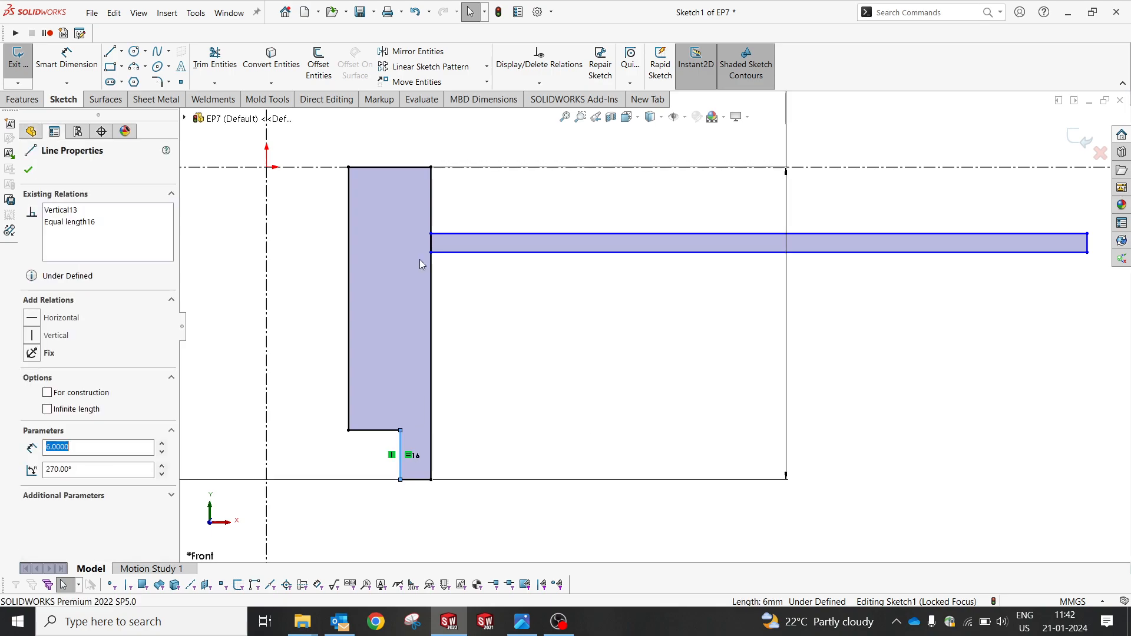
key("f")
scroll(619, 183, "down", 3)
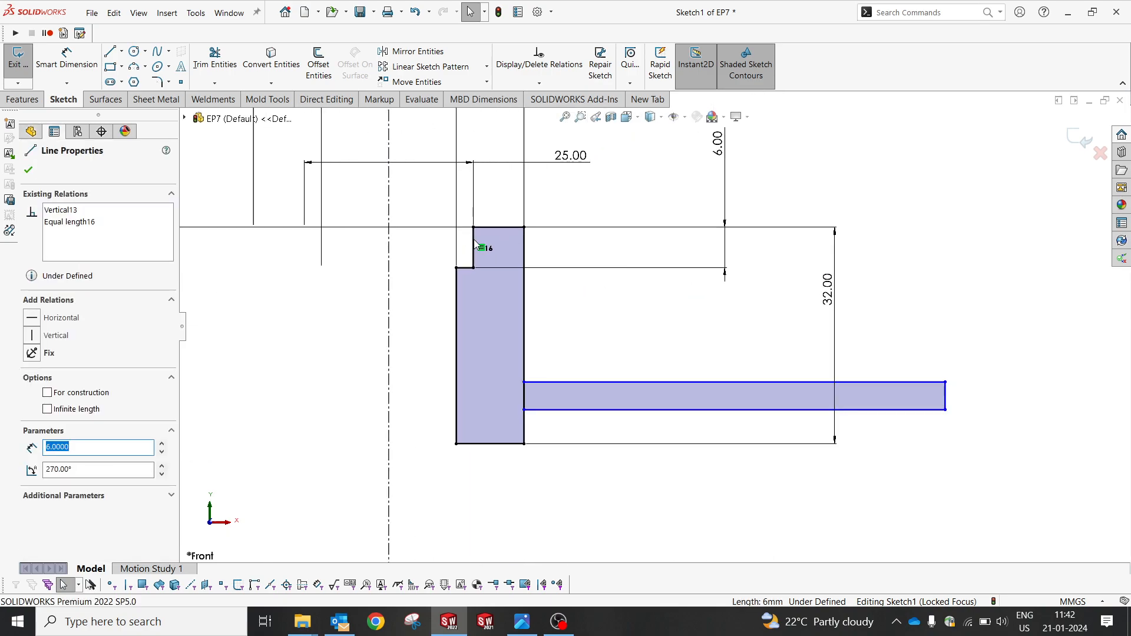
left_click(463, 245, "ctrl")
left_click(543, 187)
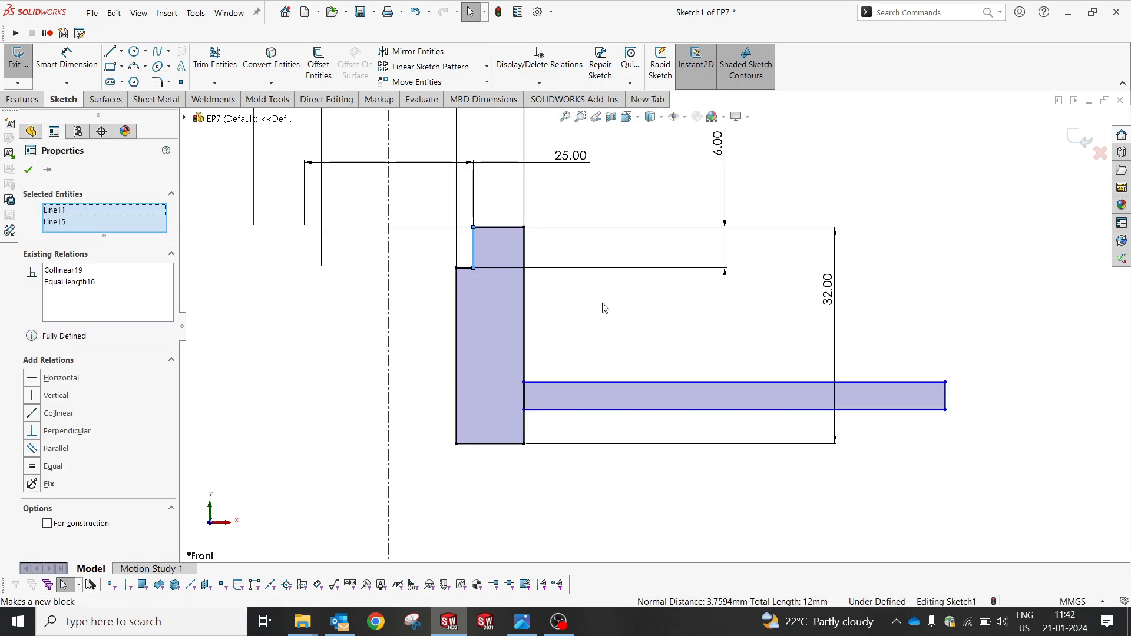
left_click(603, 308)
Dimension the upper arm rectangle's thickness as 12 mm between its two horizontal edges
scroll(666, 329, "up", 9)
scroll(692, 377, "down", 6)
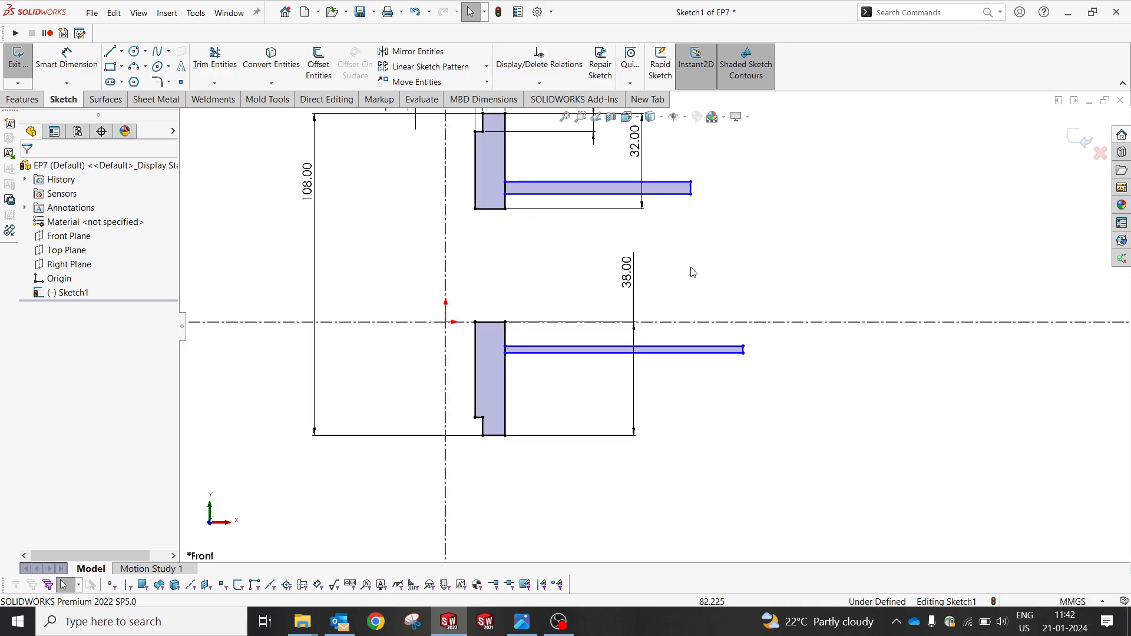
right_click_drag(666, 272, 692, 173)
left_click(681, 194)
left_click(673, 184)
left_click(744, 143)
type("12")
key("Return")
key("Escape")
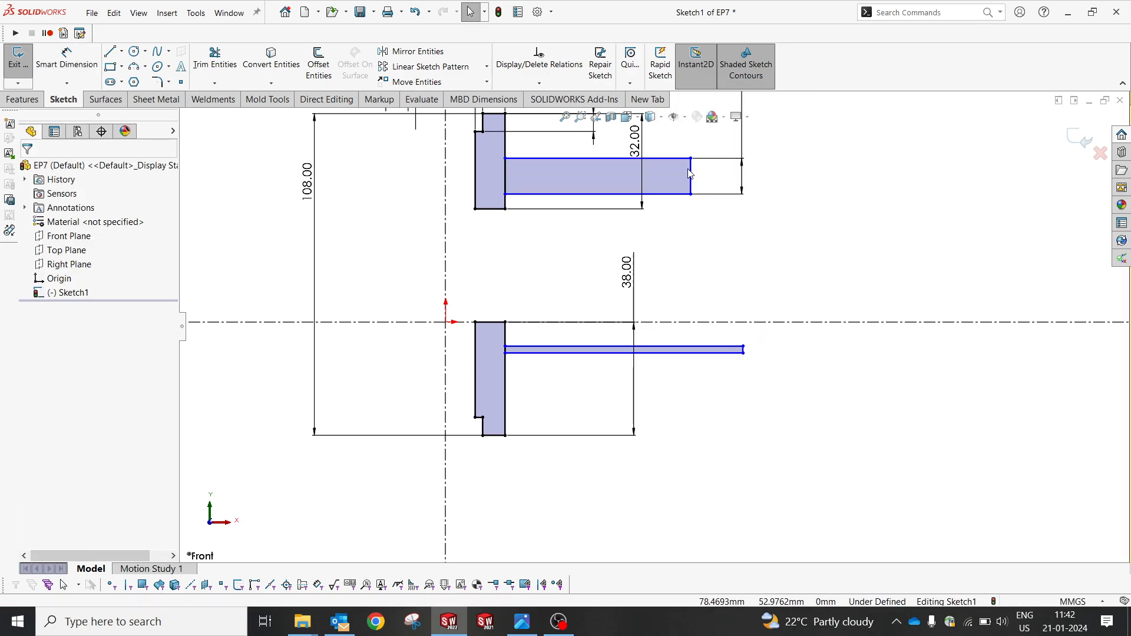
Make the lower arm rectangle's vertical end edge equal in length to the upper arm's end edge
left_click(690, 174)
scroll(747, 353, "down", 5)
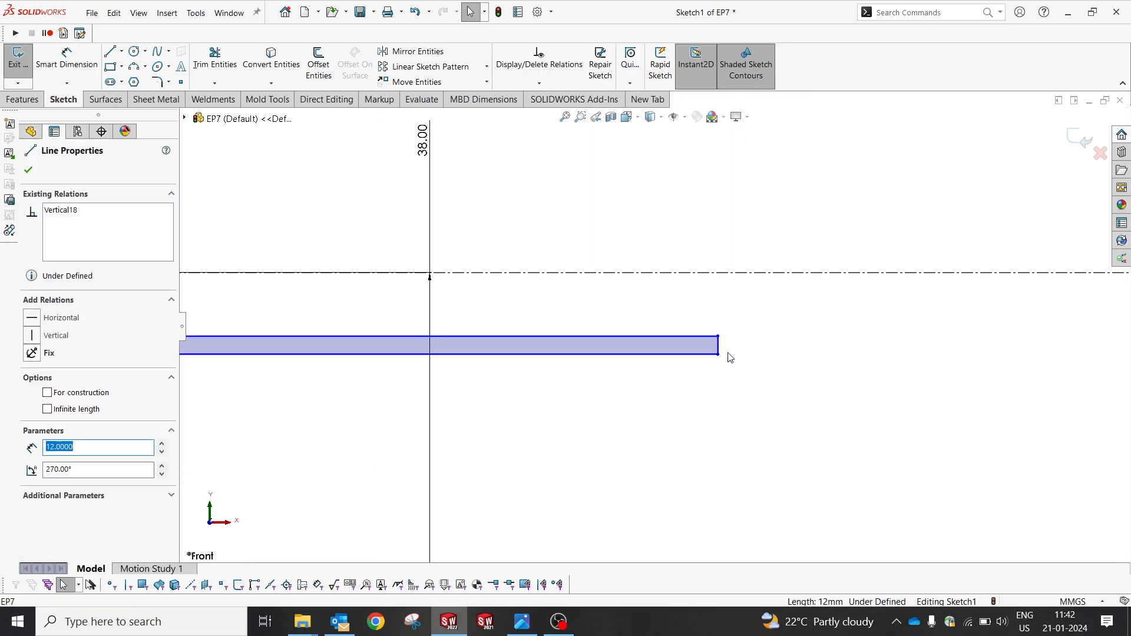
left_click(718, 345, "ctrl")
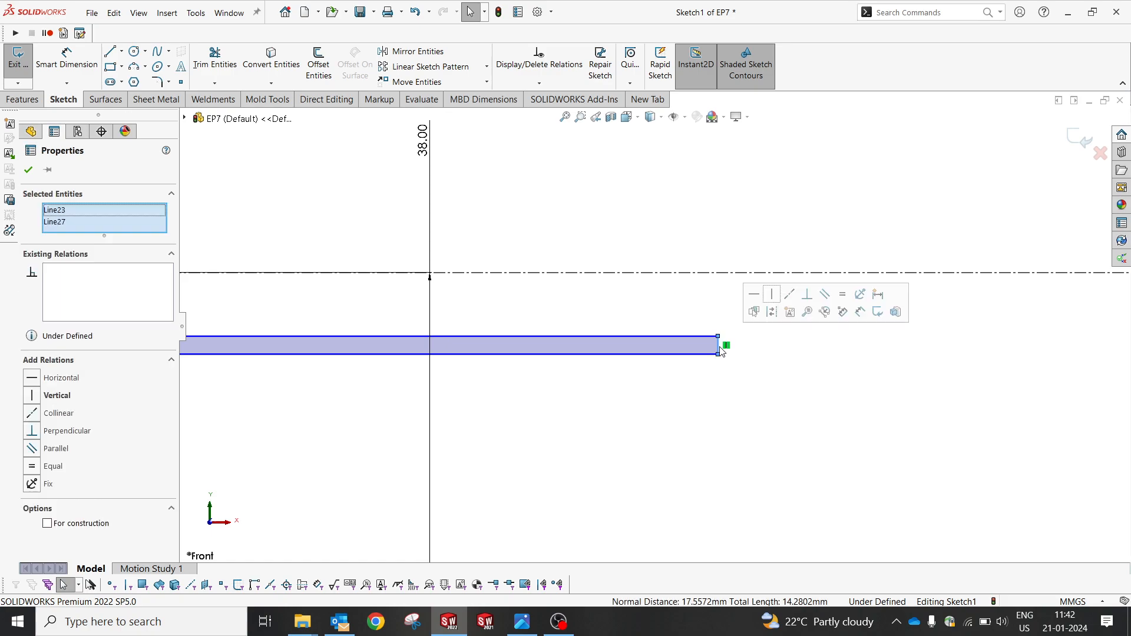
left_click(843, 294)
left_click(598, 215)
Make the vertical end edges of the upper and lower arm rectangles collinear
scroll(595, 246, "up", 5)
scroll(595, 246, "down", 5)
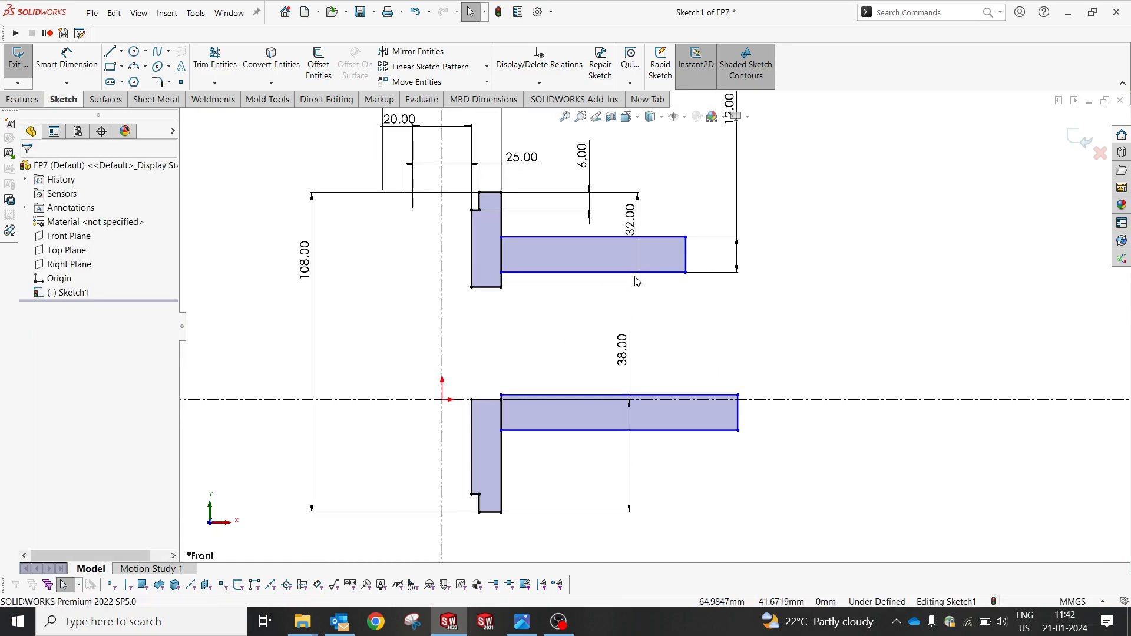
left_click(687, 254)
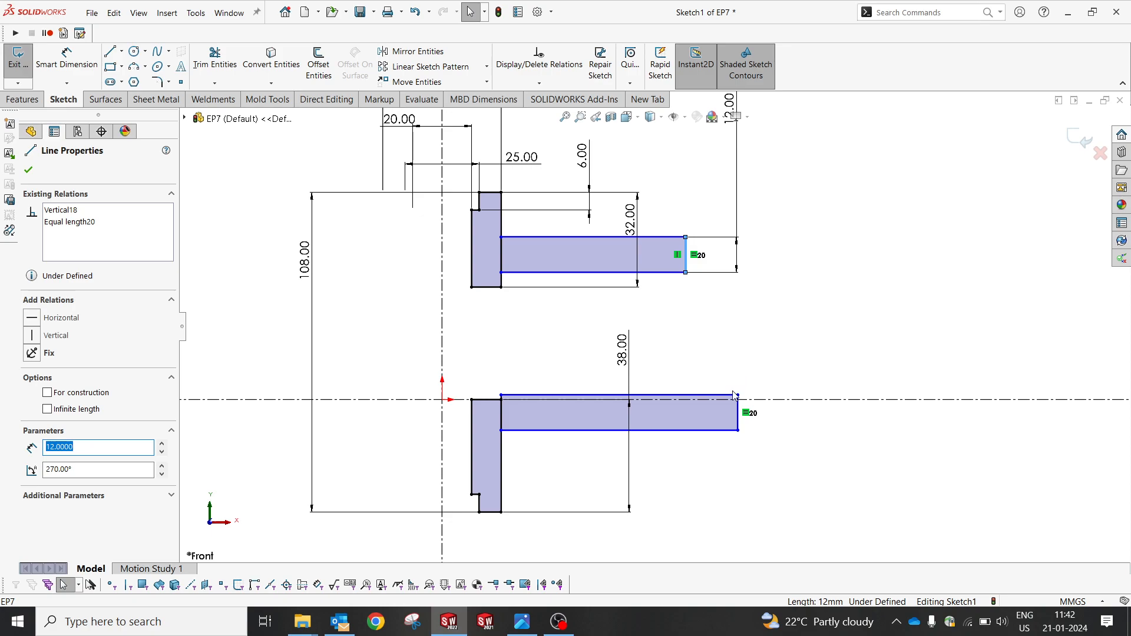
left_click(738, 424, "ctrl")
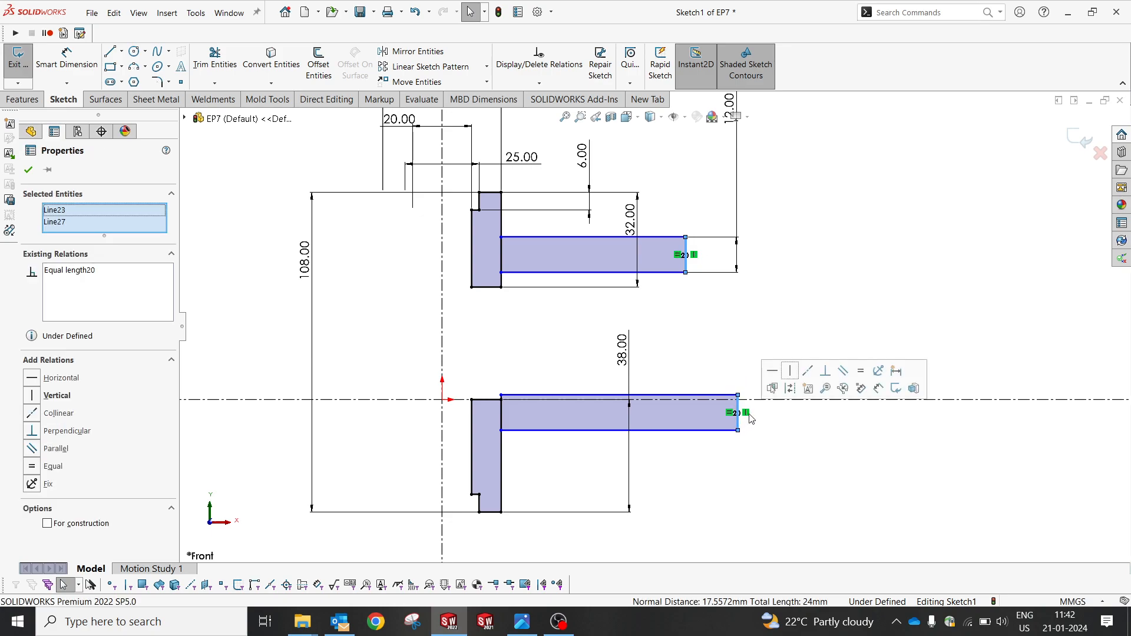
left_click(809, 371)
left_click(787, 300)
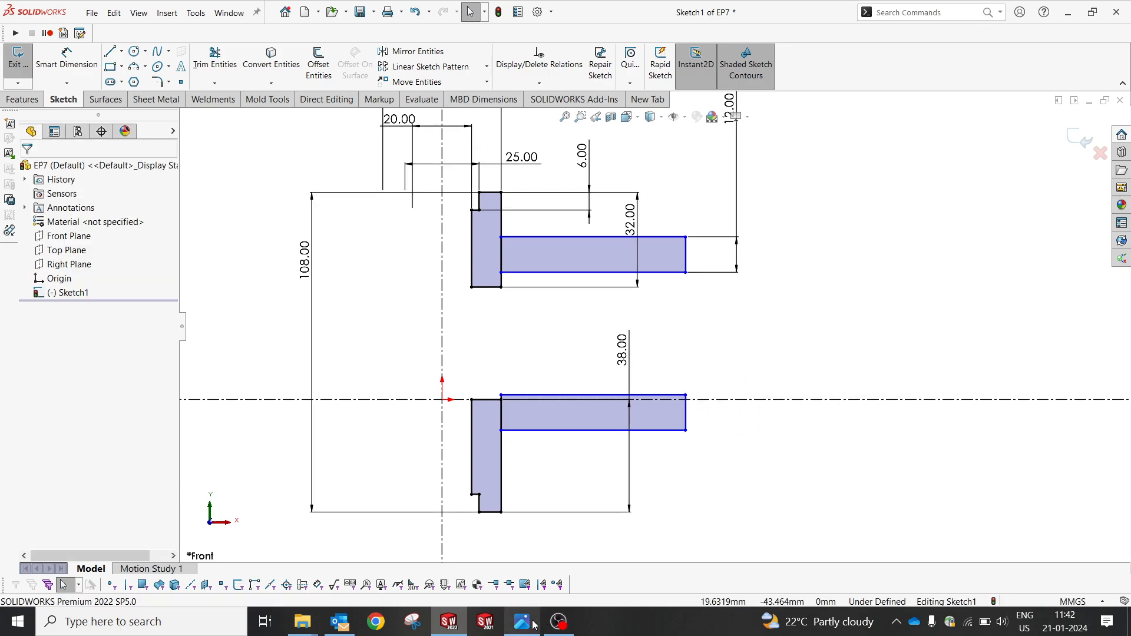
Check the arm offset on the scanned drawing and dimension the upper arm's top edge 10 mm below the upper block's top edge
left_click(534, 624)
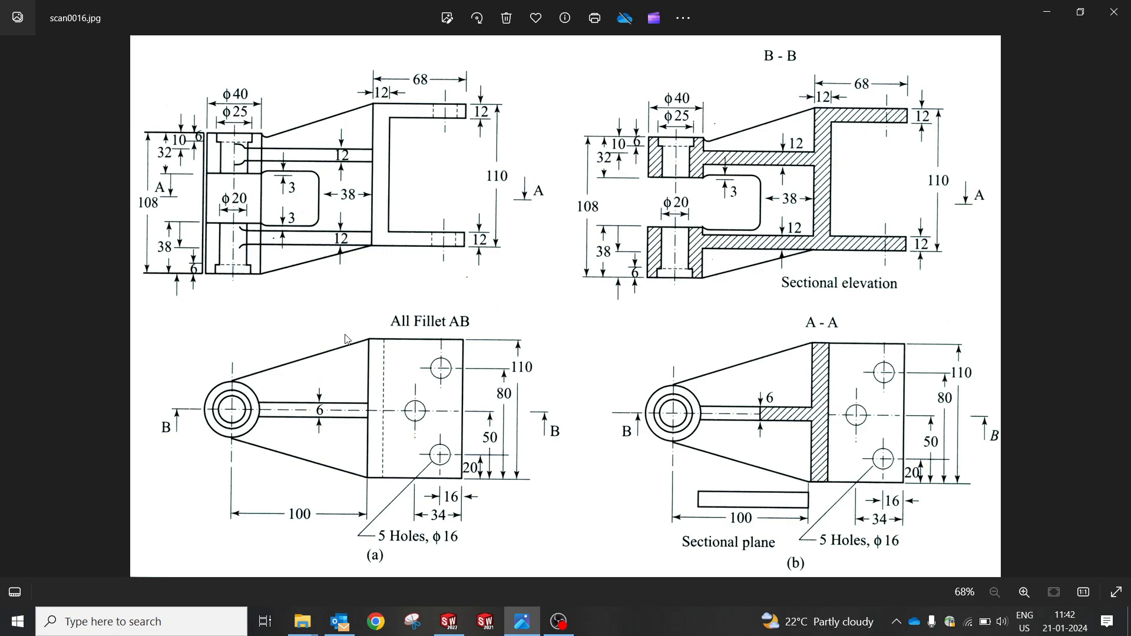
left_click(523, 624)
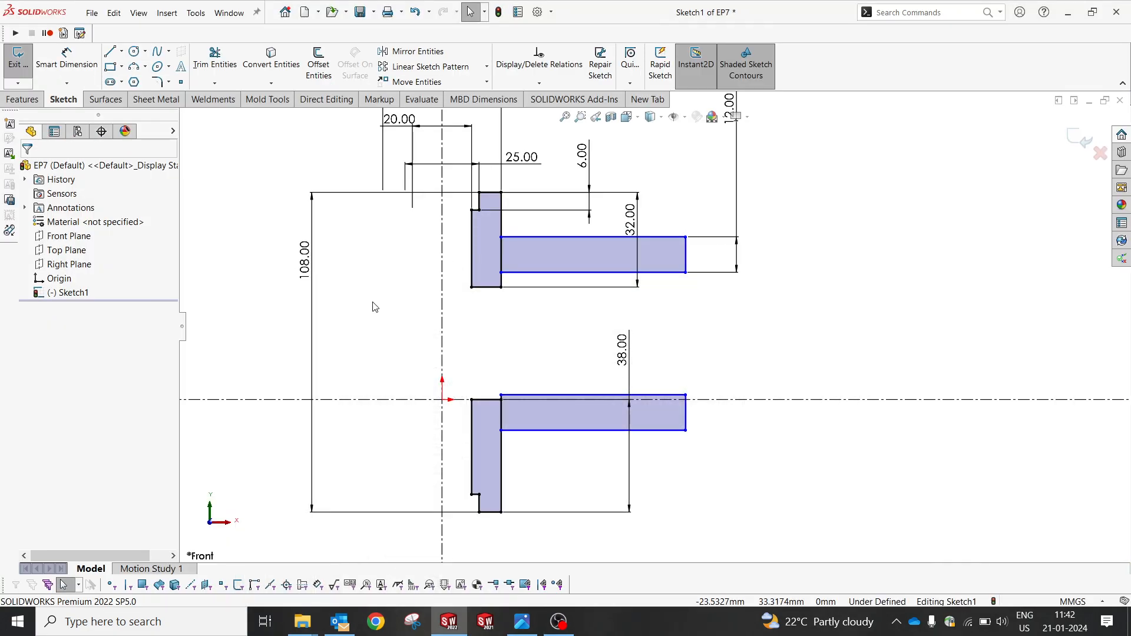
right_click_drag(373, 307, 503, 206)
left_click(533, 237)
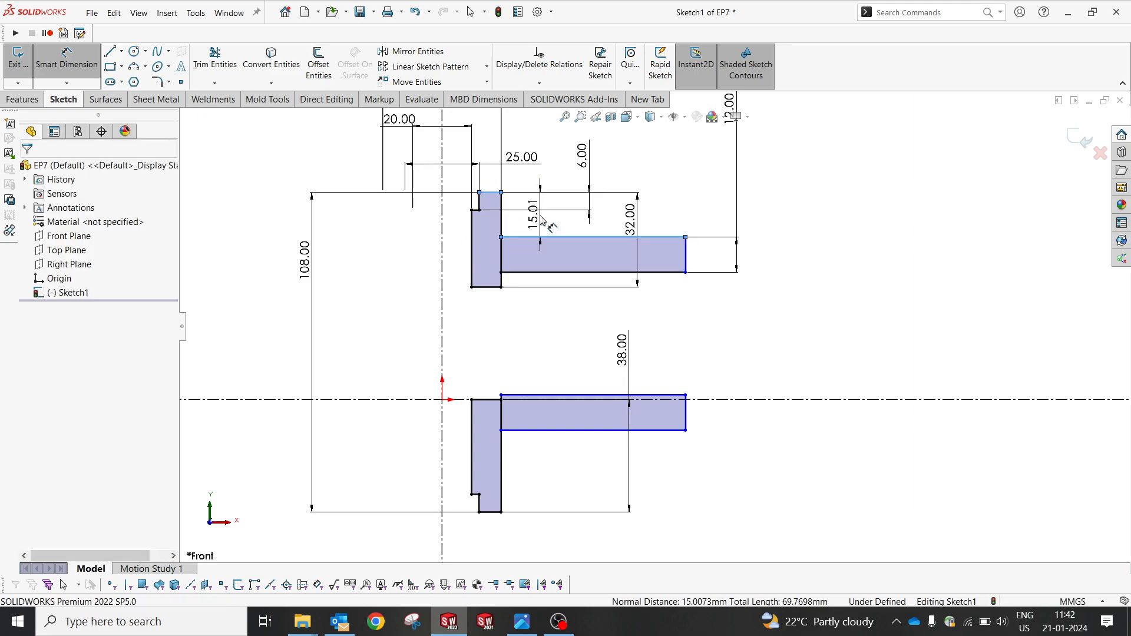
left_click(543, 219)
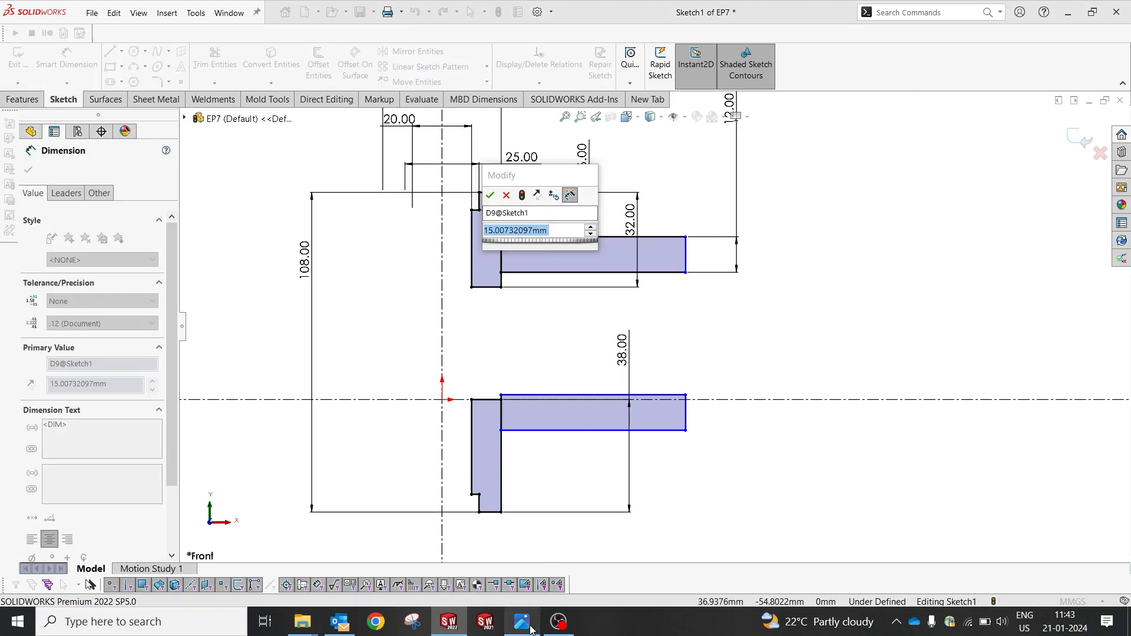
left_click(531, 629)
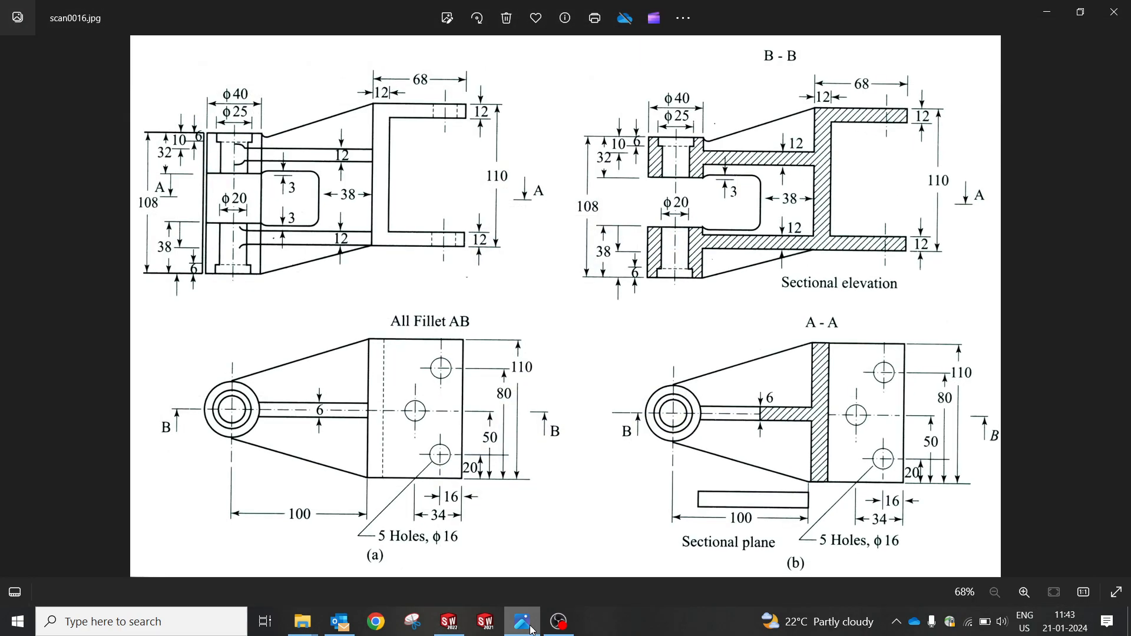
left_click(532, 629)
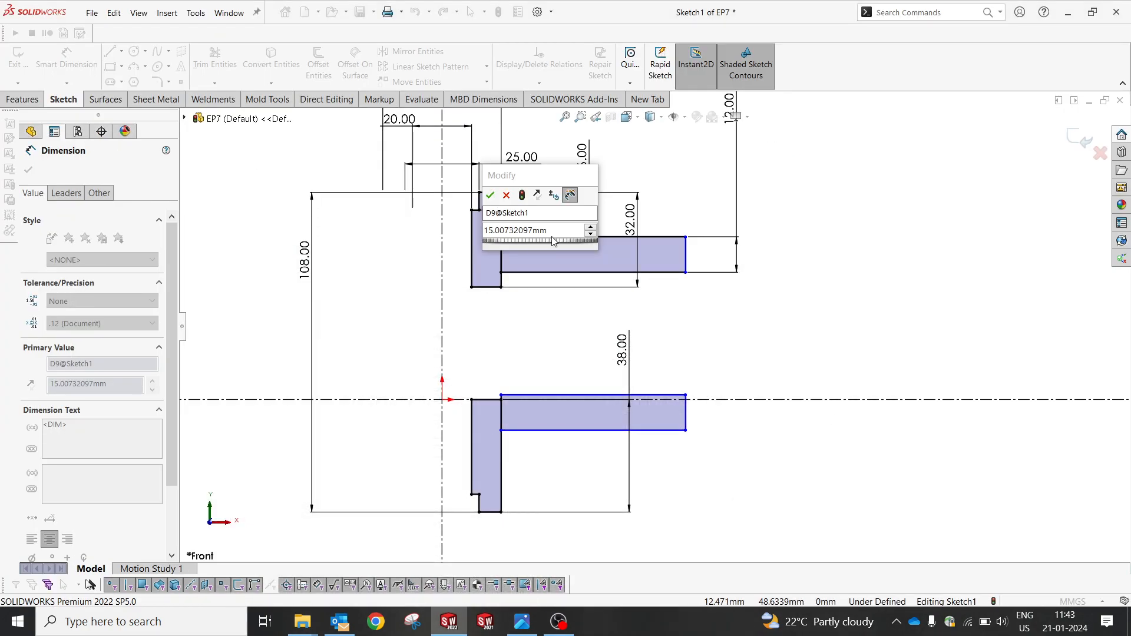
left_click(560, 231)
type("10")
key("Return")
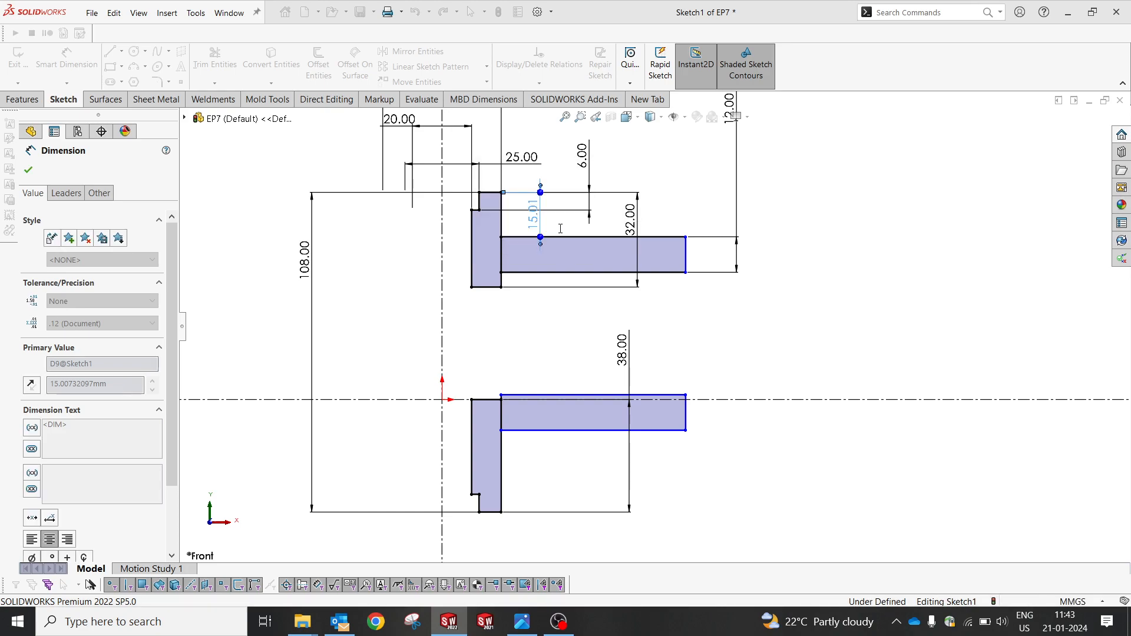
left_click(550, 351)
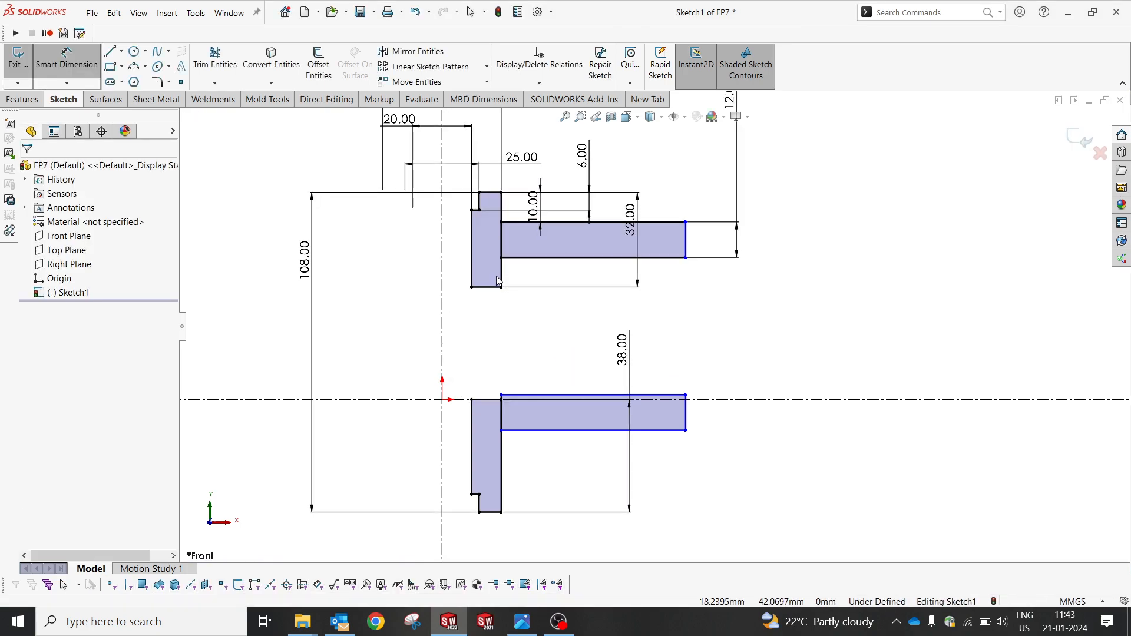
right_click_drag(530, 316, 518, 283)
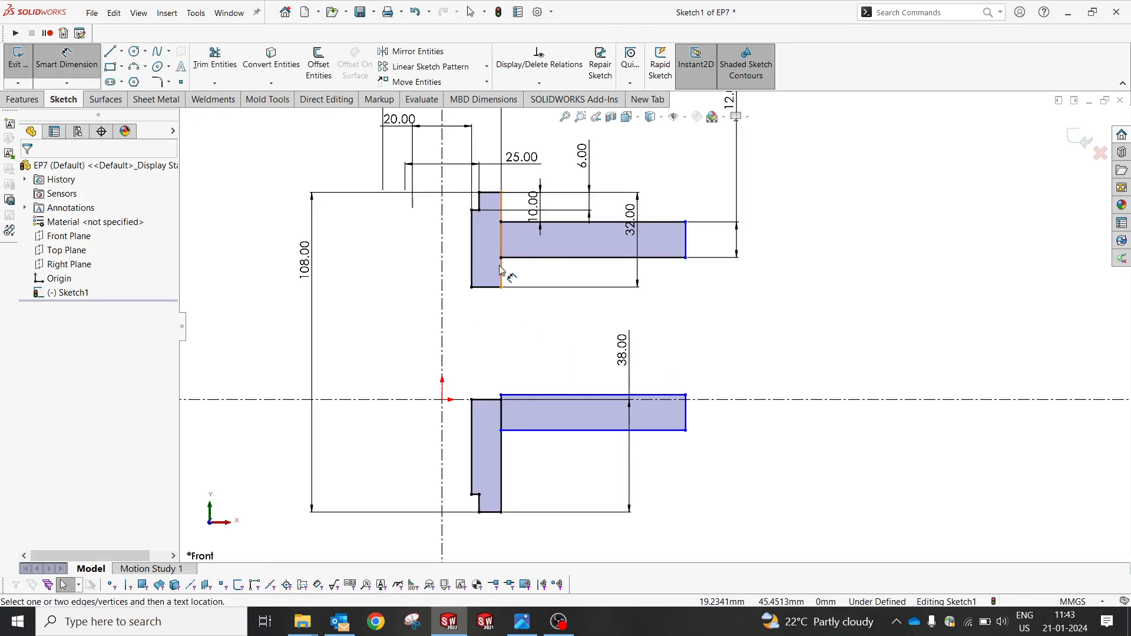
left_click(503, 268)
key("Escape")
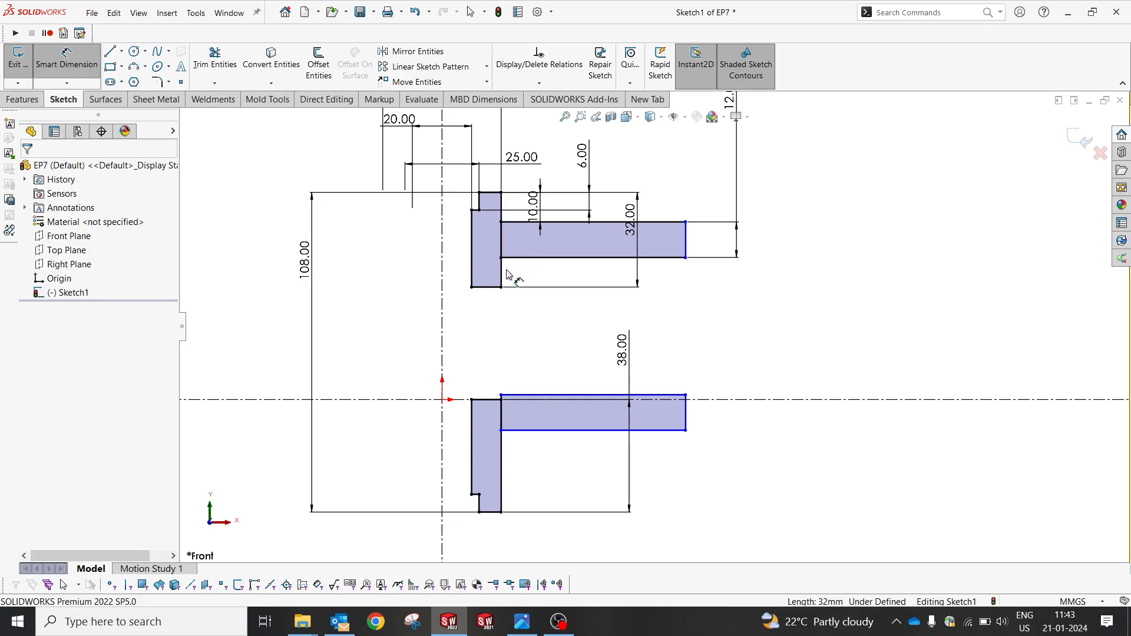
left_click(507, 258)
left_click(513, 287)
key("Escape")
After checking the scanned drawing, move the lower arm below the horizontal centreline and dimension its top edge 3 mm below the lower block's top edge
left_click(522, 622)
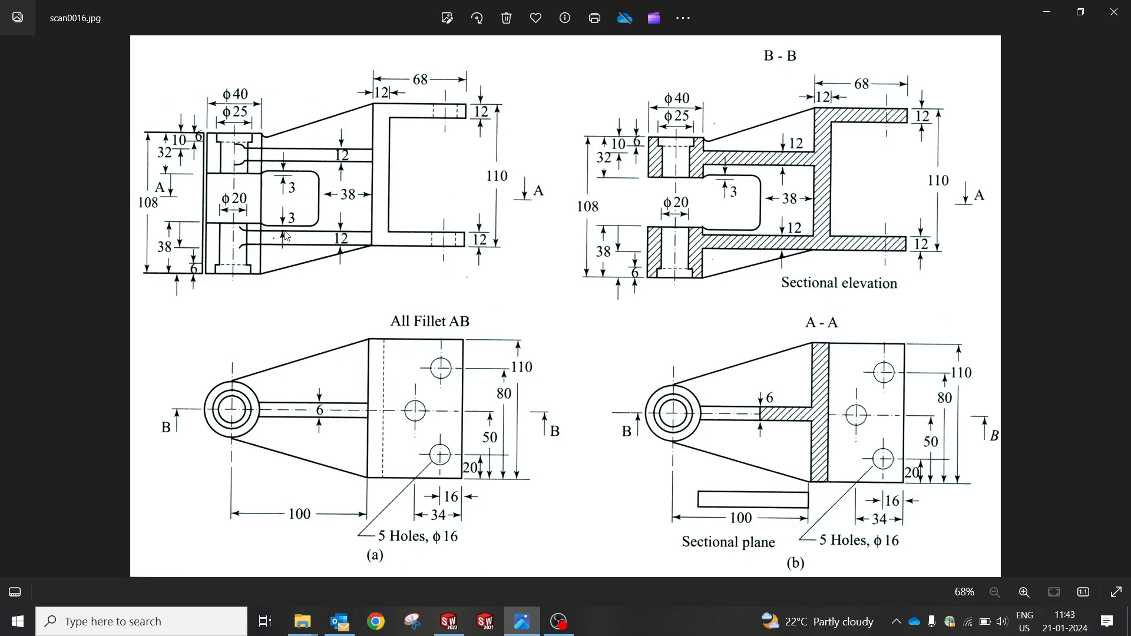
left_click(530, 621)
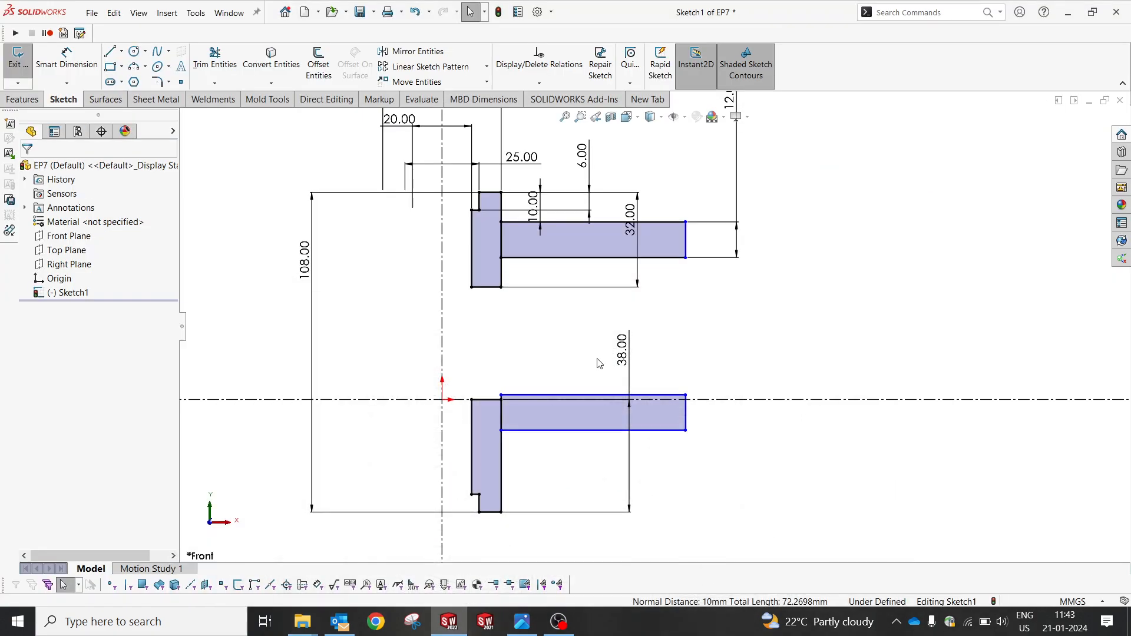
mouse_move(545, 397)
left_mouse_down()
mouse_move(543, 424)
mouse_move(536, 416)
left_mouse_up()
right_click_drag(779, 511, 776, 448)
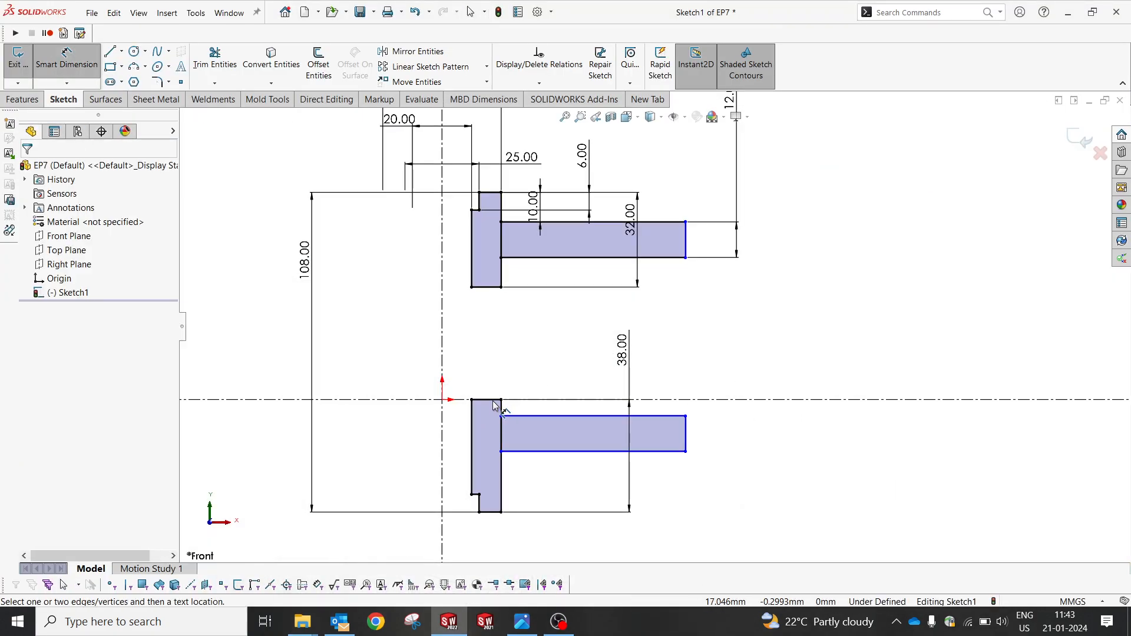
left_click(496, 399)
left_click(533, 416)
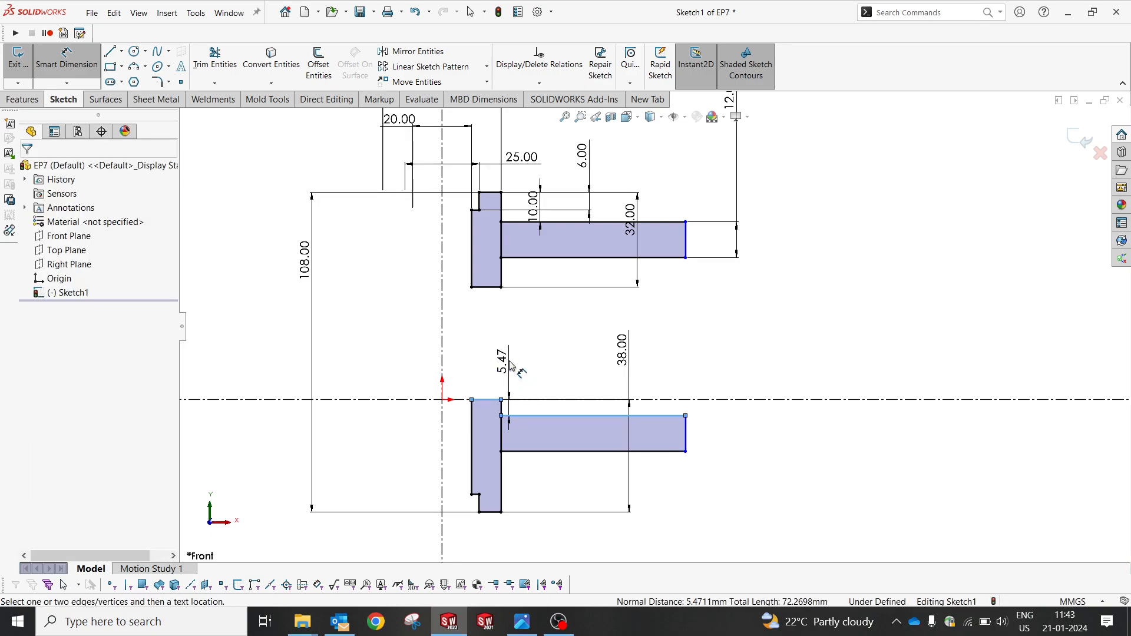
left_click(480, 365)
type("3")
key("Return")
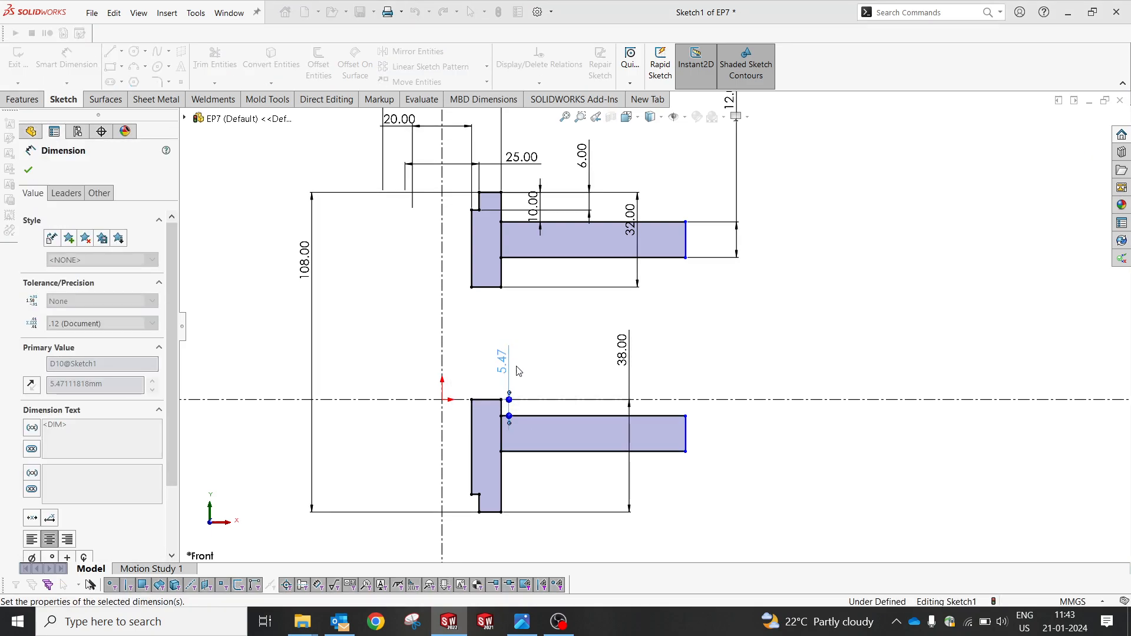
Reposition the 3, 32, 10 and 6 mm vertical dimensions to the left of the boss blocks so they are spaced clearly
left_click_drag(504, 382, 410, 358)
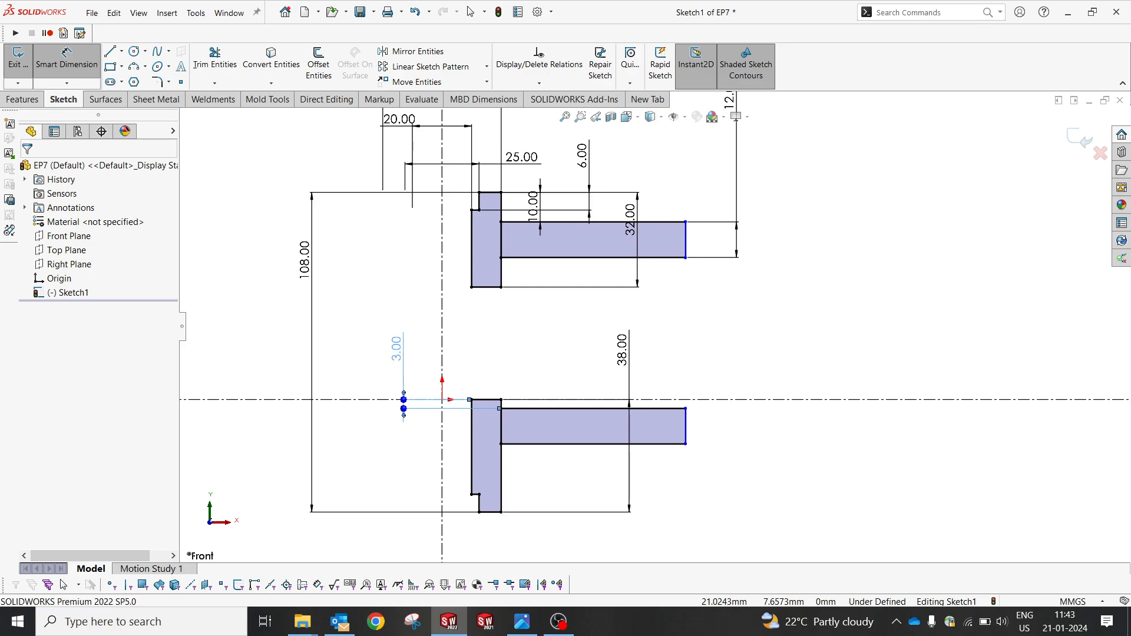
key("Escape")
left_click_drag(627, 225, 324, 248)
left_click_drag(536, 201, 371, 254)
mouse_move(582, 154)
left_mouse_down()
mouse_move(437, 235)
mouse_move(405, 268)
left_mouse_up()
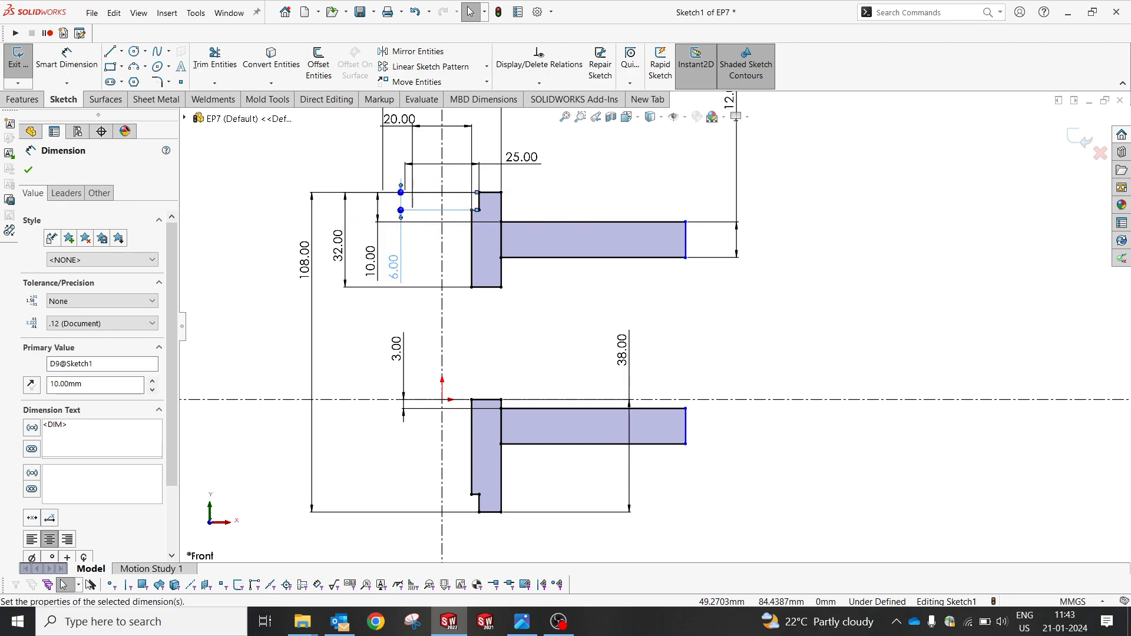
Space out the 20, 25 and 40 mm diameter dimensions above the upper boss block
scroll(546, 216, "up", 2)
left_click_drag(475, 195, 581, 192)
left_click_drag(576, 219, 576, 167)
left_click_drag(580, 187, 583, 203)
left_click_drag(581, 160, 579, 178)
scroll(697, 208, "up", 1)
left_click_drag(760, 147, 592, 158)
left_click(677, 210)
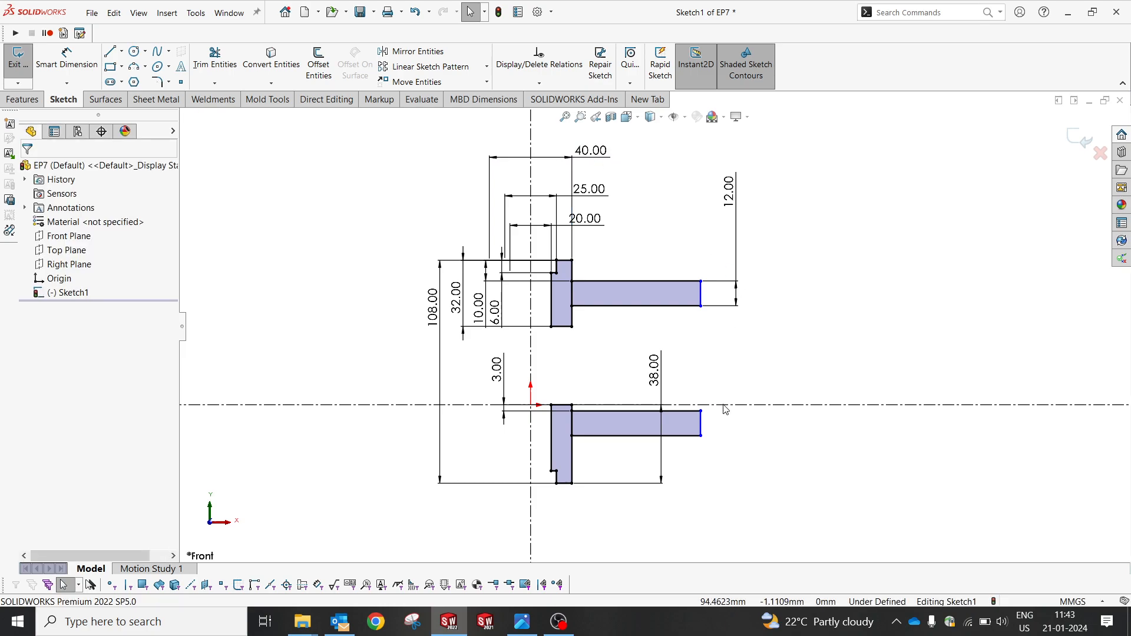
Check the arm length on the scanned drawing and dimension the arms' outer end edge 100 mm from the vertical centreline
scroll(724, 409, "down", 1)
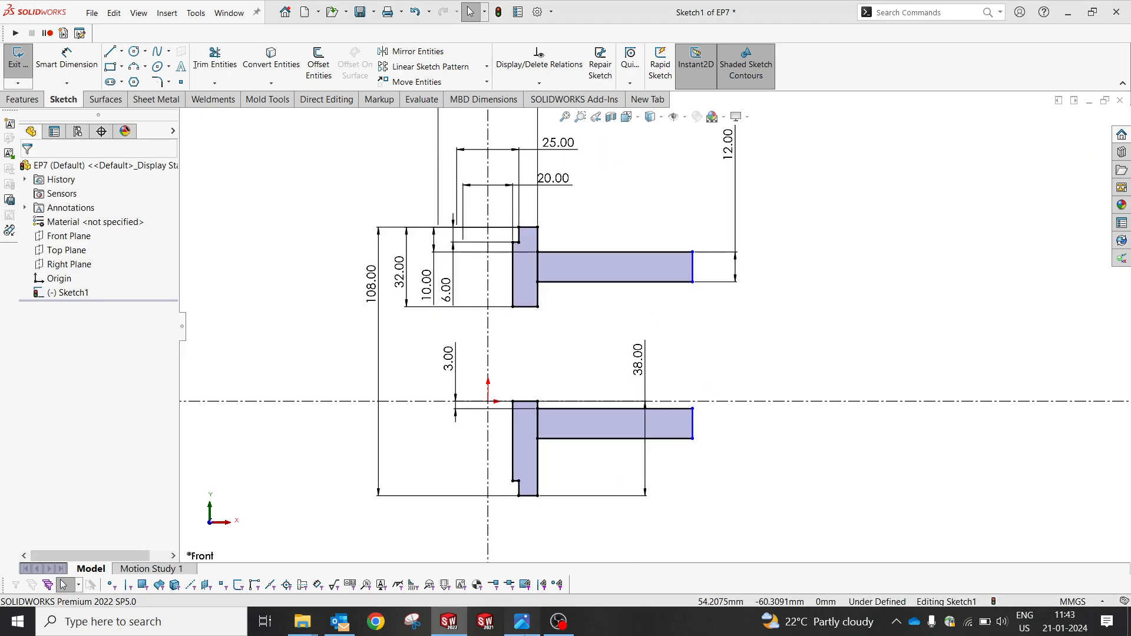
left_click(523, 625)
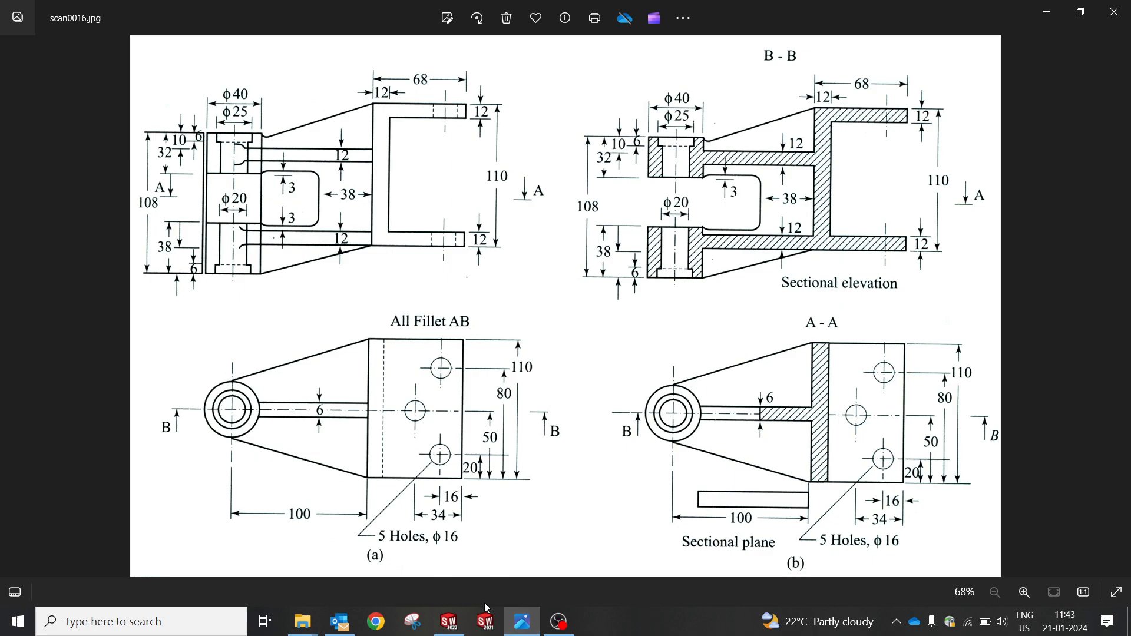
left_click(523, 627)
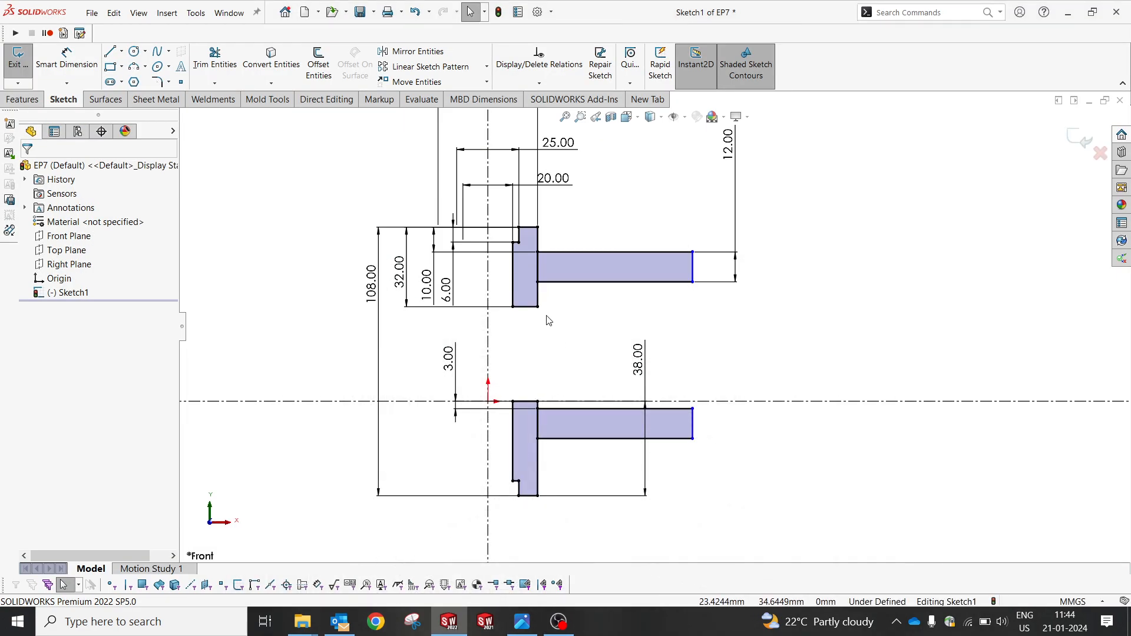
left_click(490, 332)
left_click(693, 272)
scroll(623, 513, "up", 2)
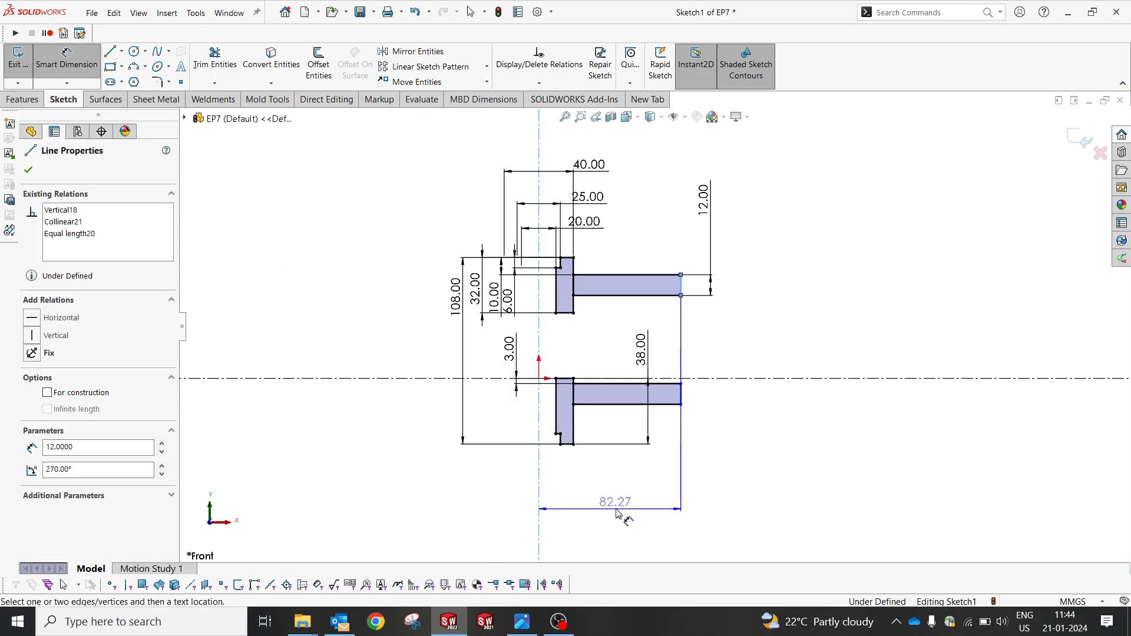
left_click(618, 514)
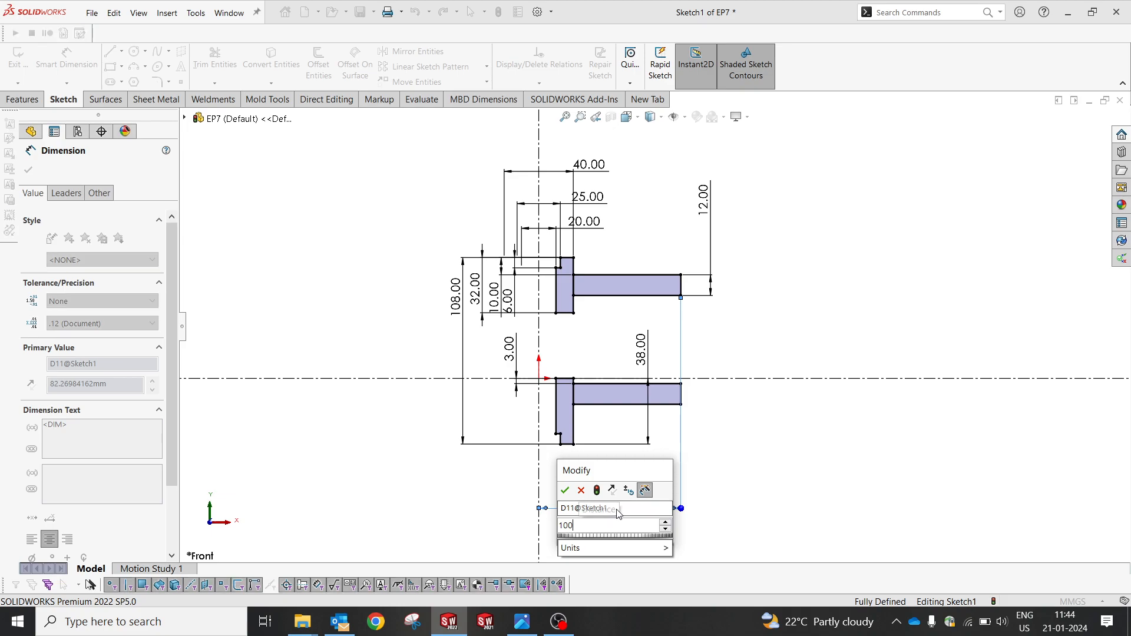
key("Return")
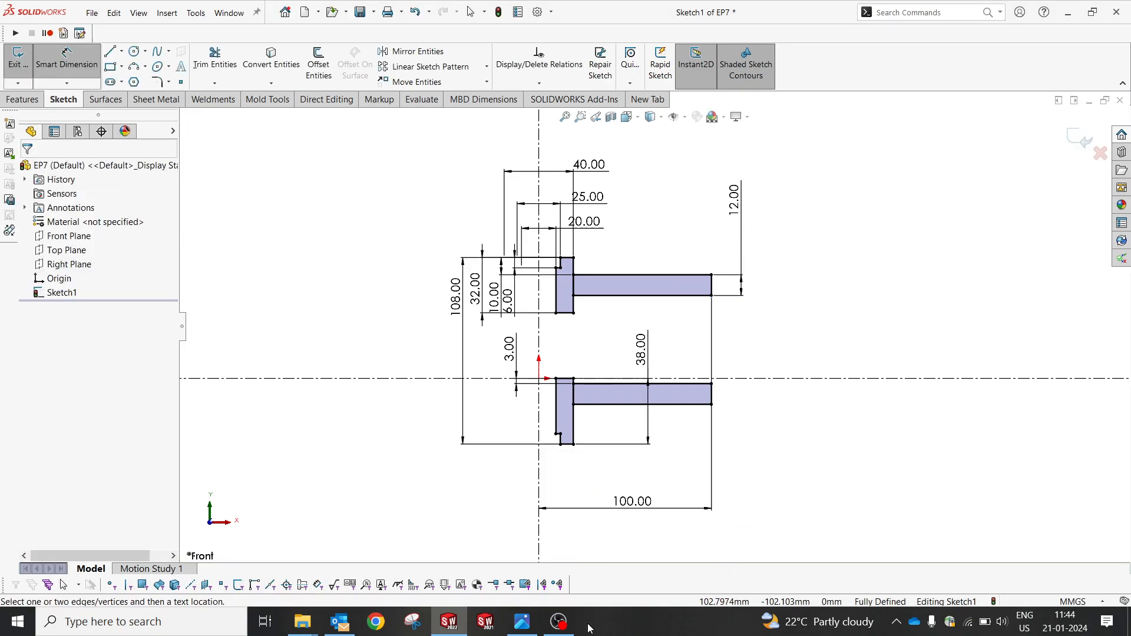
After checking the scanned drawing, sketch a closed C-shaped plate outline about 109 mm tall against the arms' outer ends, opening away from the boss
left_click(524, 622)
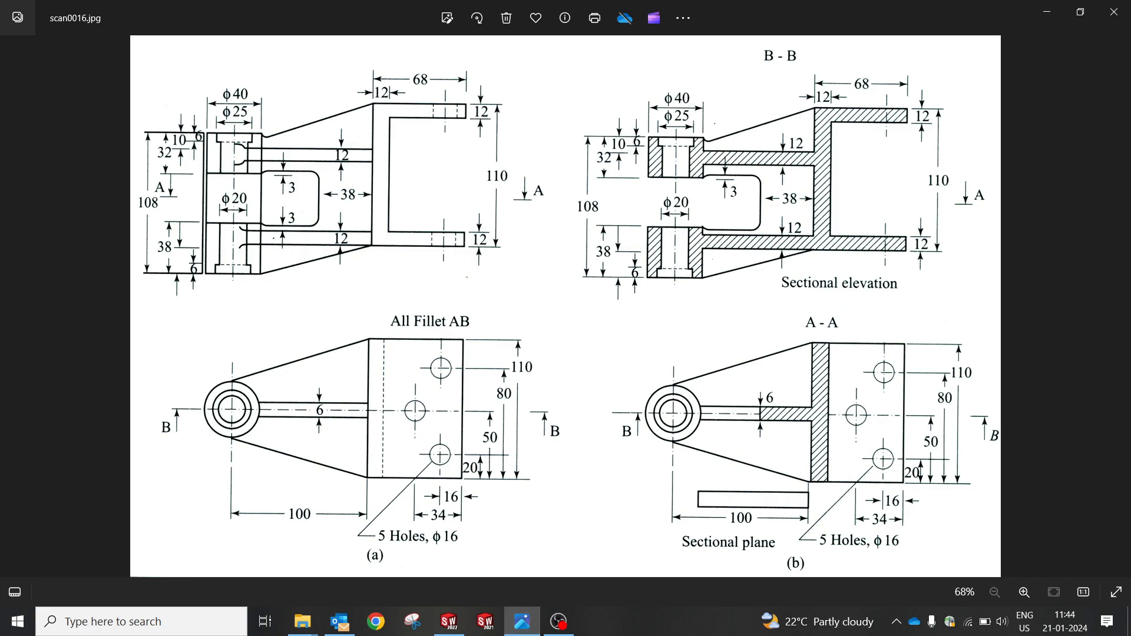
left_click(522, 622)
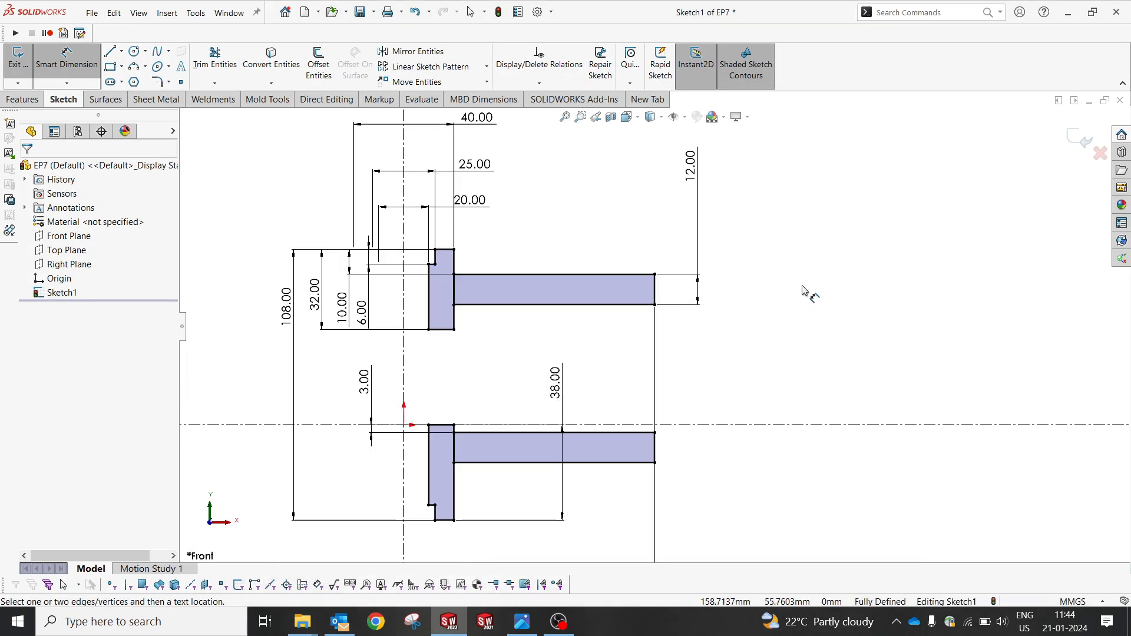
left_click(111, 53)
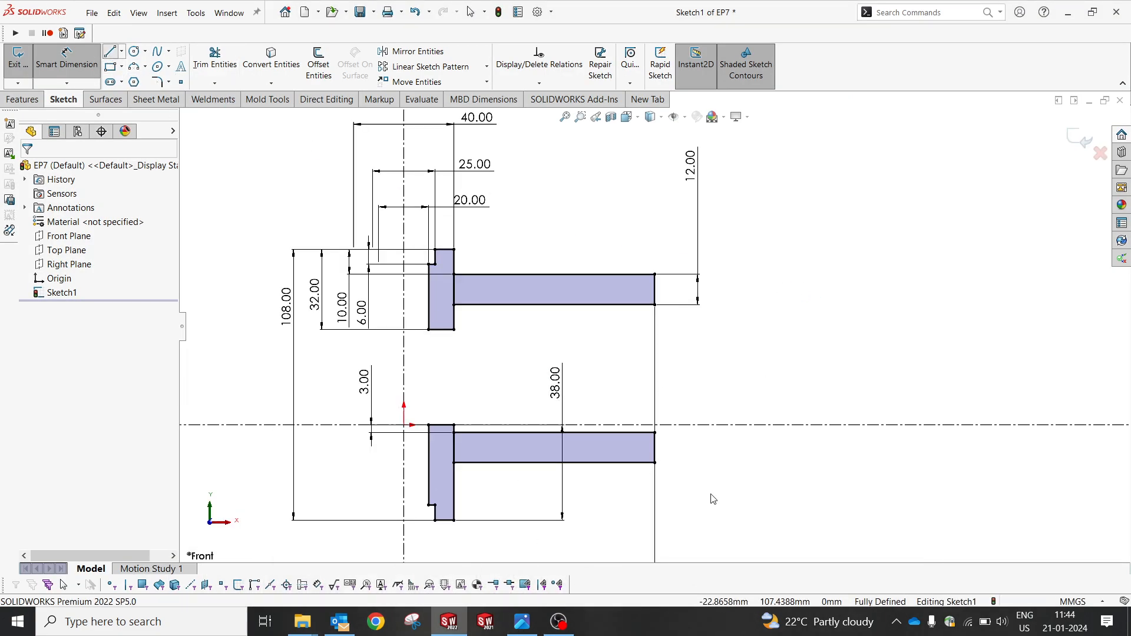
mouse_move(654, 462)
left_mouse_down()
mouse_move(669, 469)
mouse_move(653, 176)
mouse_move(671, 180)
mouse_move(655, 186)
left_mouse_up()
left_click(816, 188)
left_click(816, 207)
left_click(674, 208)
left_click(674, 451)
left_click(826, 451)
left_click(825, 474)
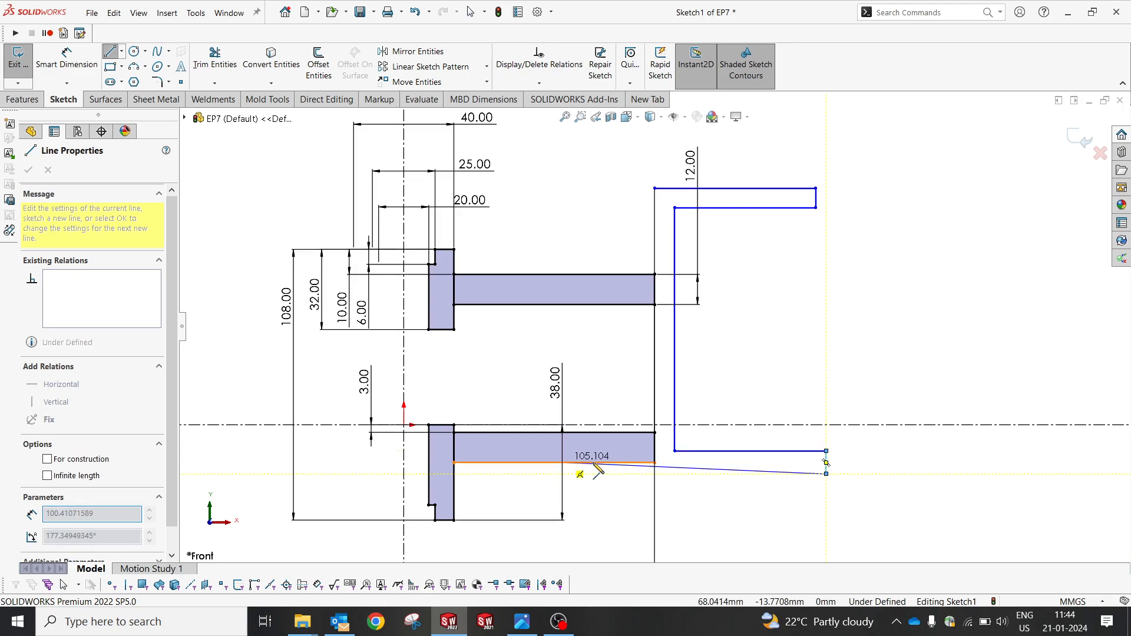
left_click(655, 462)
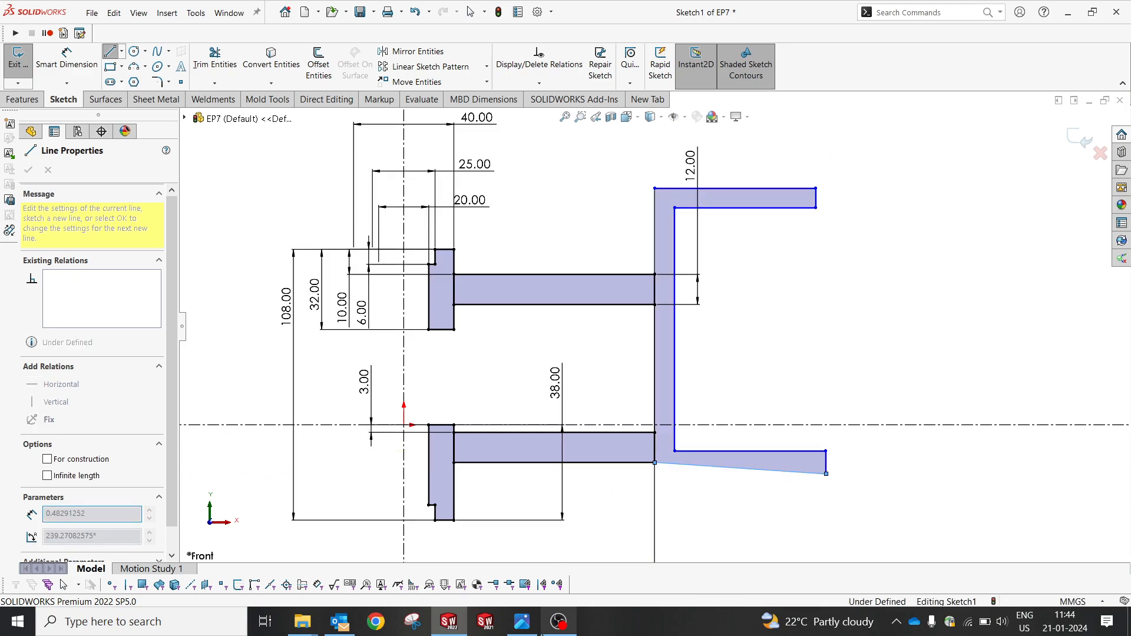
key("Escape")
Make the slanted bottom edge of the C-shaped outline's lower flange horizontal
left_click(522, 621)
left_click(526, 631)
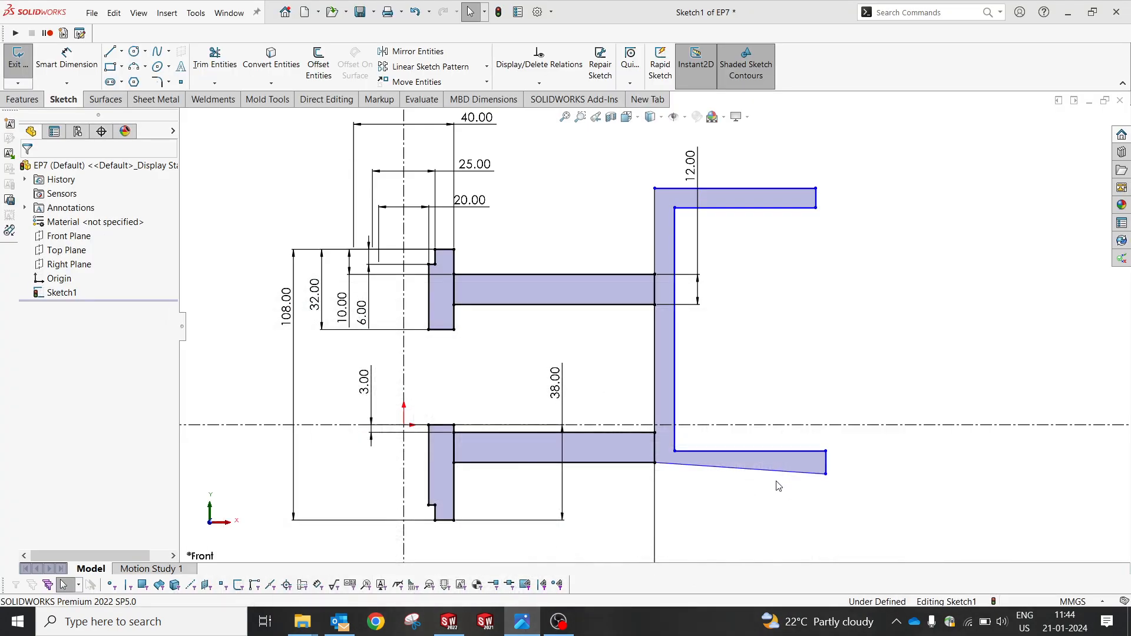
left_click(773, 470)
left_click(802, 421)
left_click(781, 341)
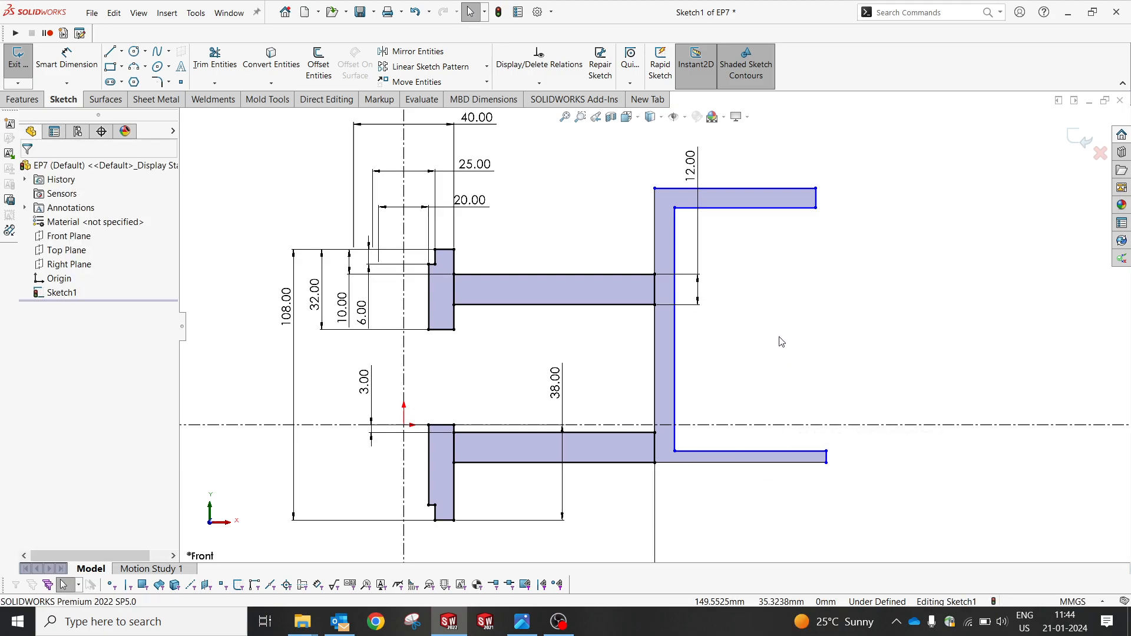
Make the vertical end edges of the upper and lower flanges equal in length
left_click(818, 200)
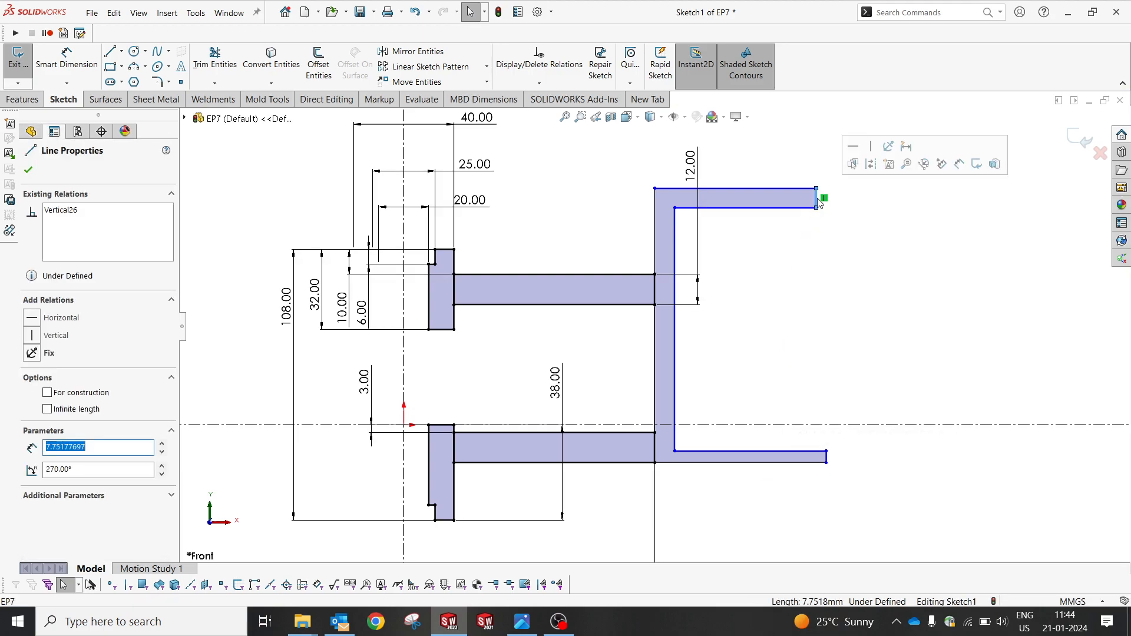
left_click(827, 457, "ctrl")
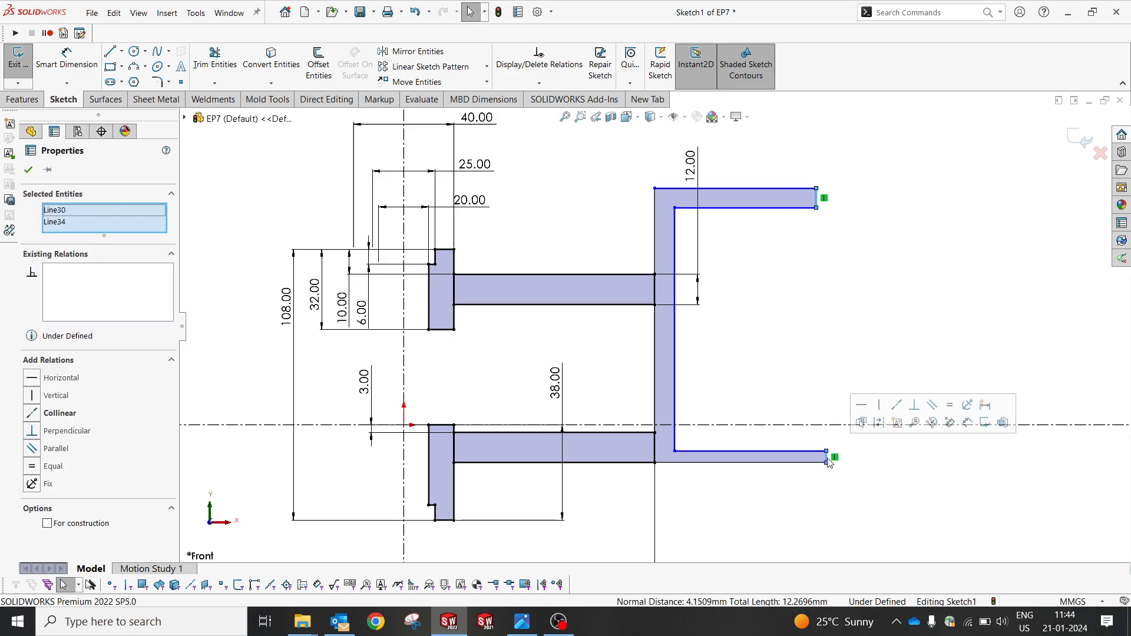
right_click_drag(849, 323, 833, 251)
Dimension the upper flange's end edge to 12 mm thick
left_click(818, 200)
left_click(865, 150)
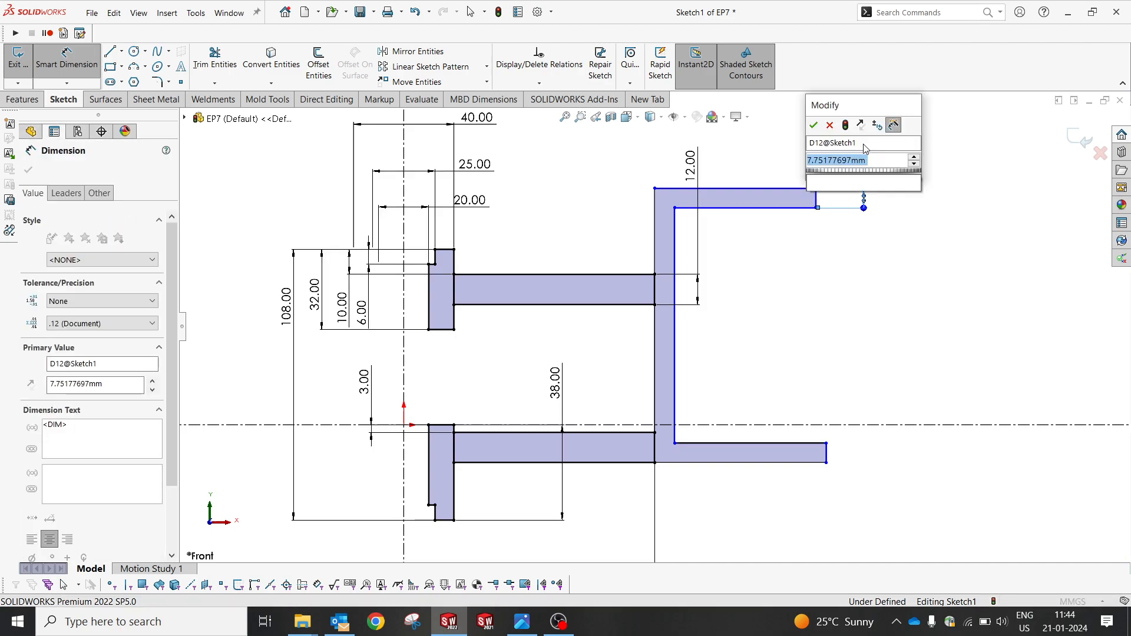
type("12")
key("Return")
key("Escape")
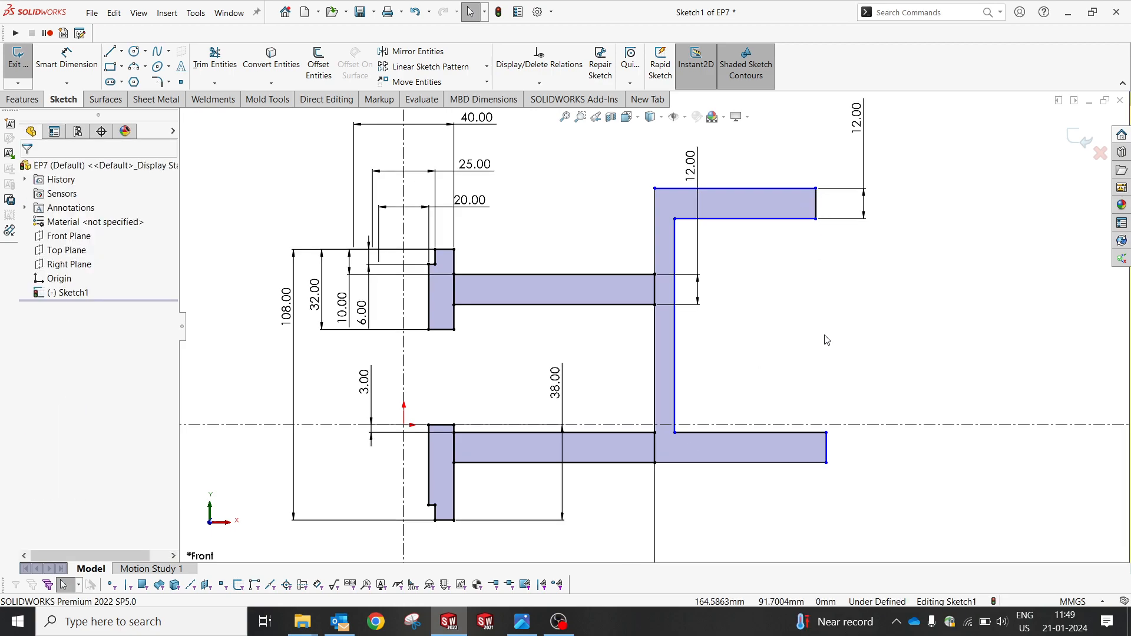
Pull the upper flange's end edge outward and make it collinear with the lower flange's end edge
left_click(826, 461)
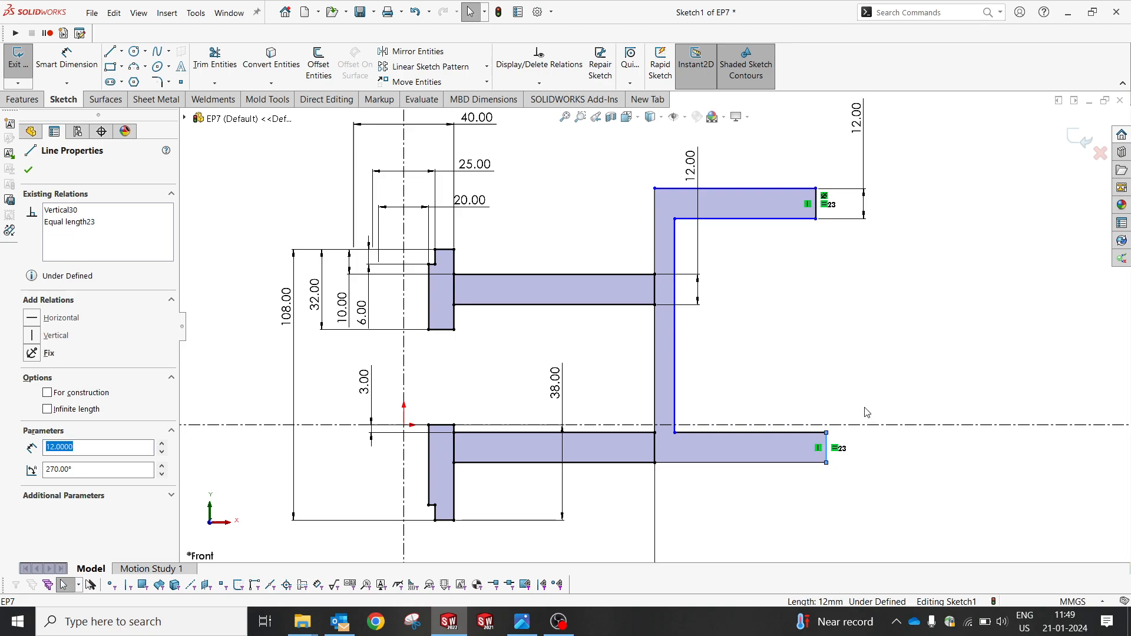
left_click(836, 354)
left_click_drag(816, 214, 841, 472)
left_click(826, 455, "ctrl")
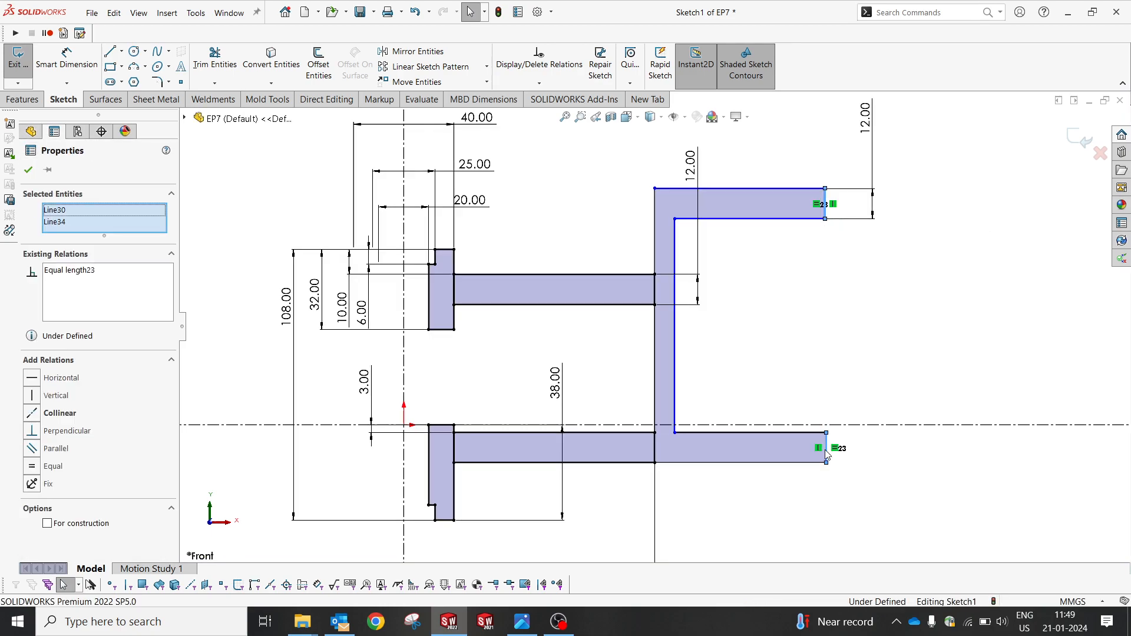
left_click(897, 401)
Dimension the upper flange's top edge to 68 mm long
left_click(807, 172)
key("d")
left_click(791, 195)
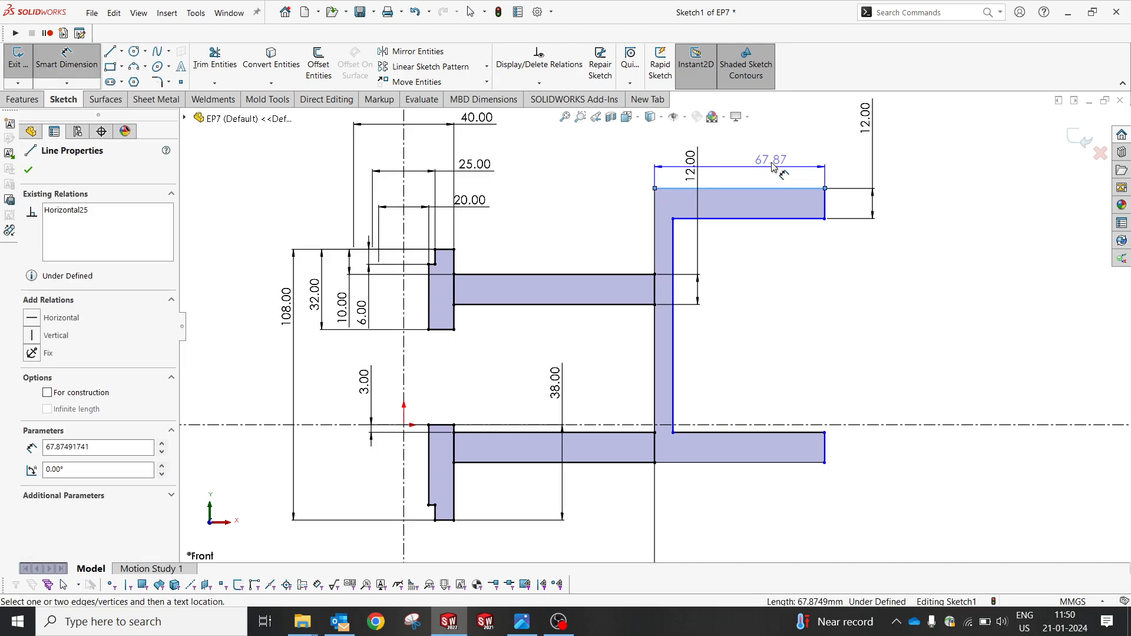
key("z")
left_click(733, 146)
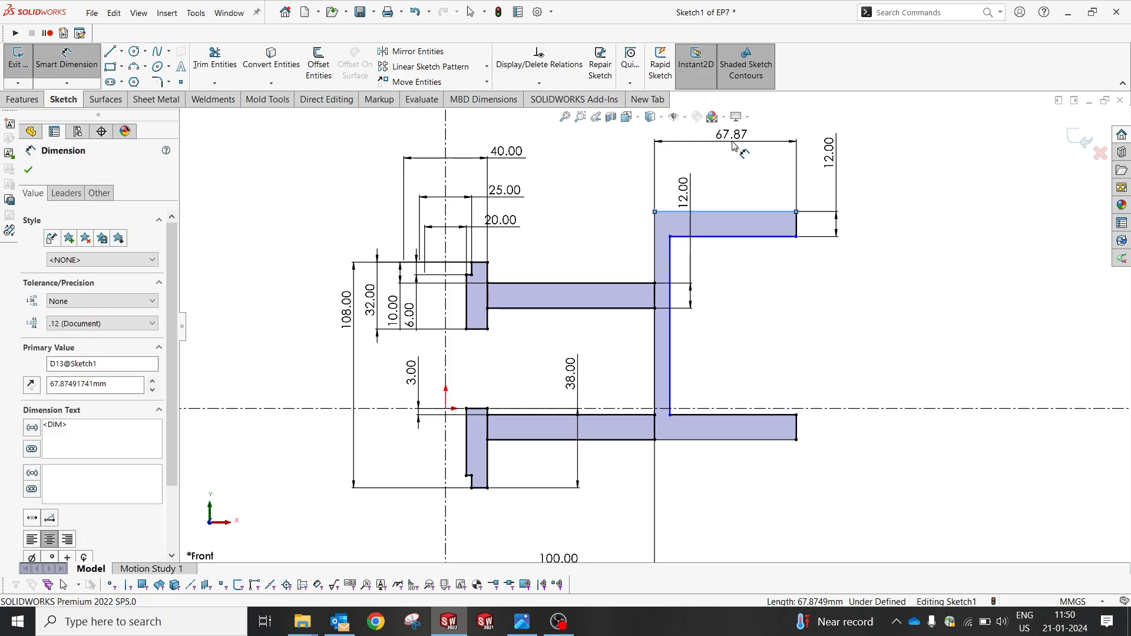
key("Return")
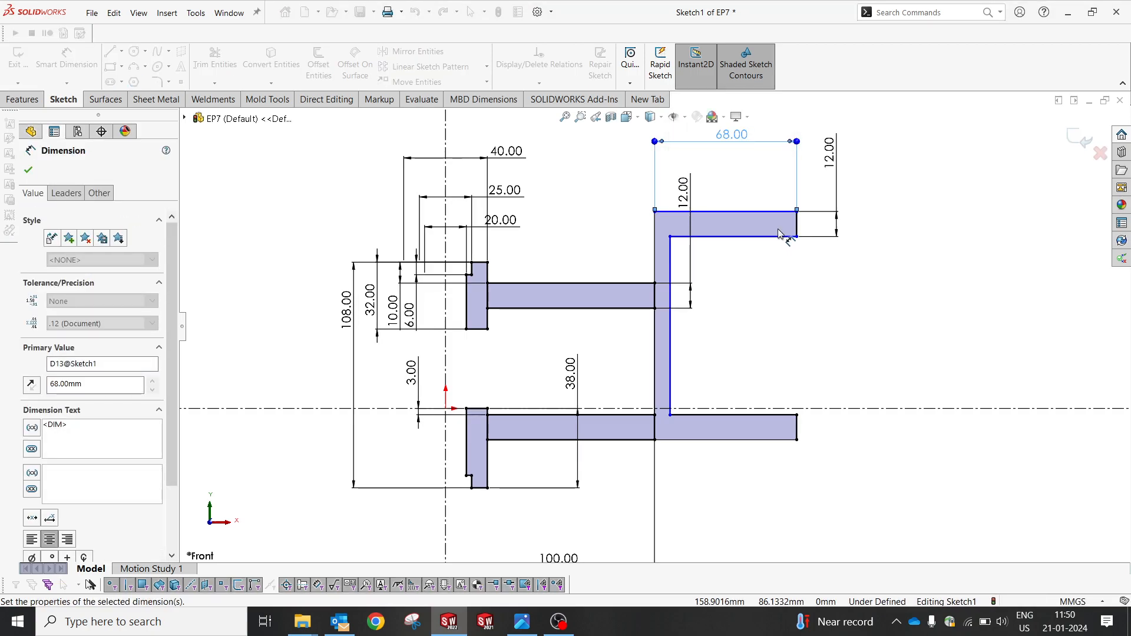
left_click(754, 288)
Dimension the C-shaped outline's overall height, from lower flange bottom to upper flange top, to 110 mm
left_click(762, 440)
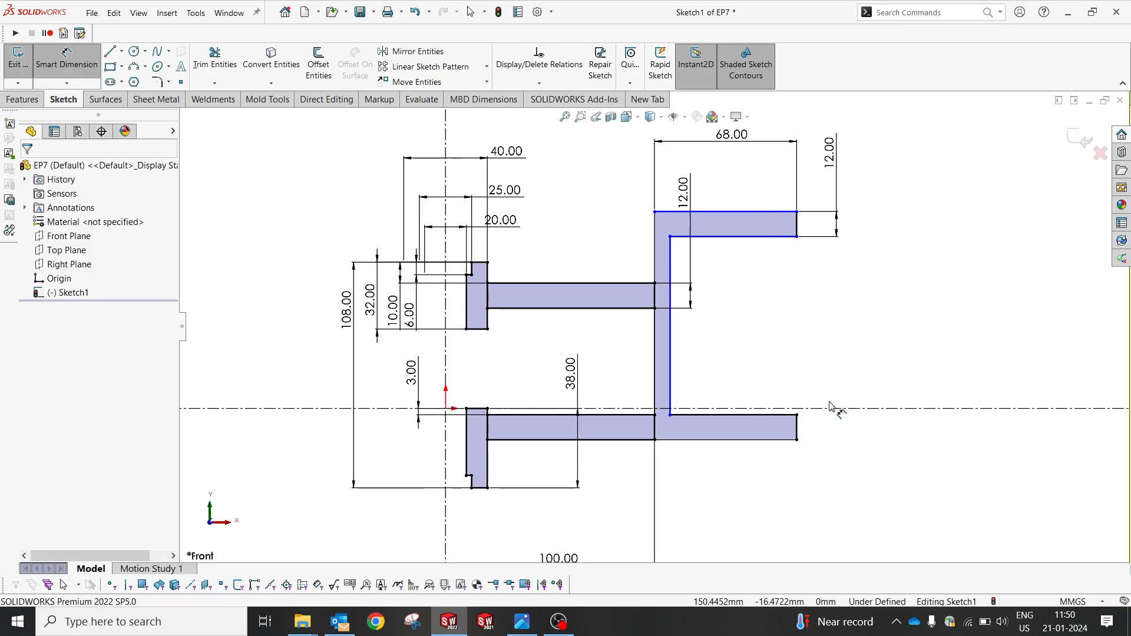
left_click(784, 213)
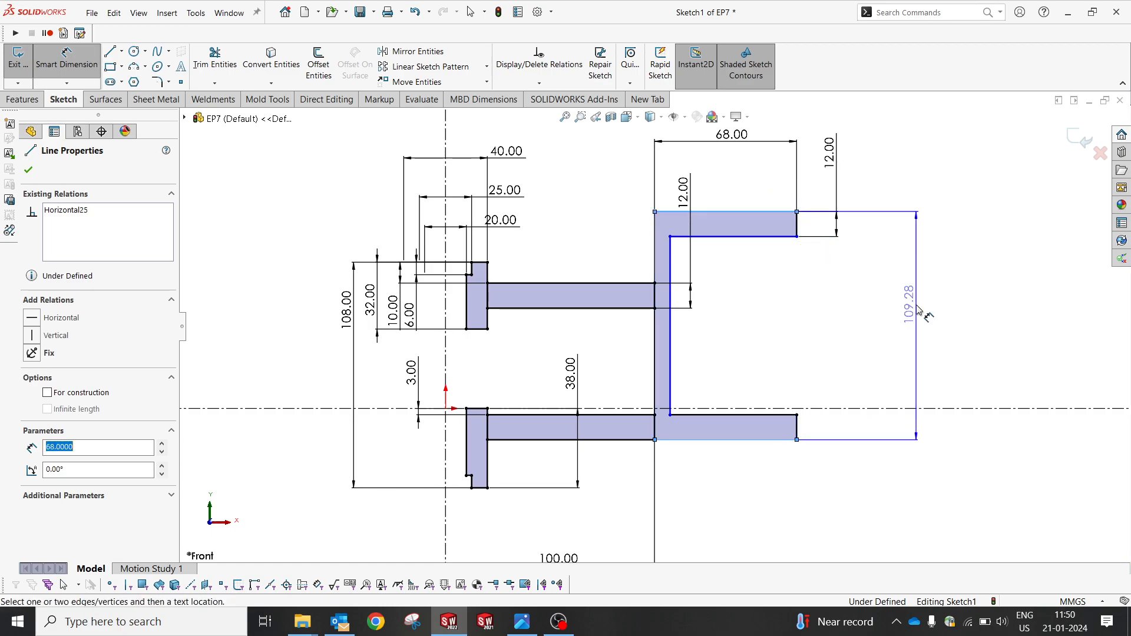
left_click(916, 307)
type("110")
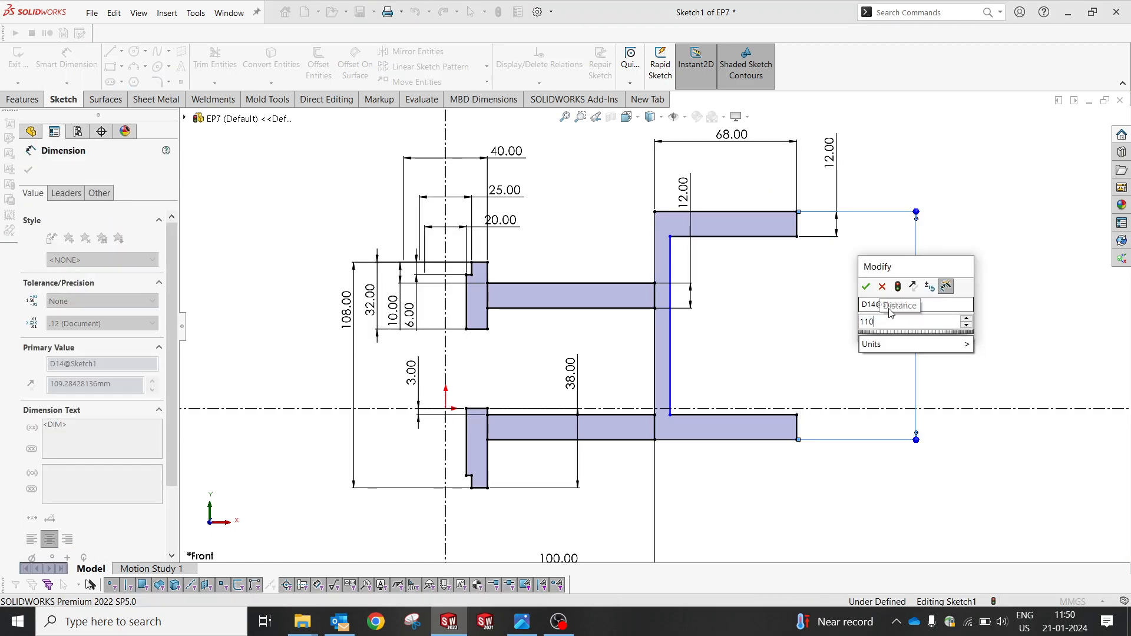
left_click(866, 286)
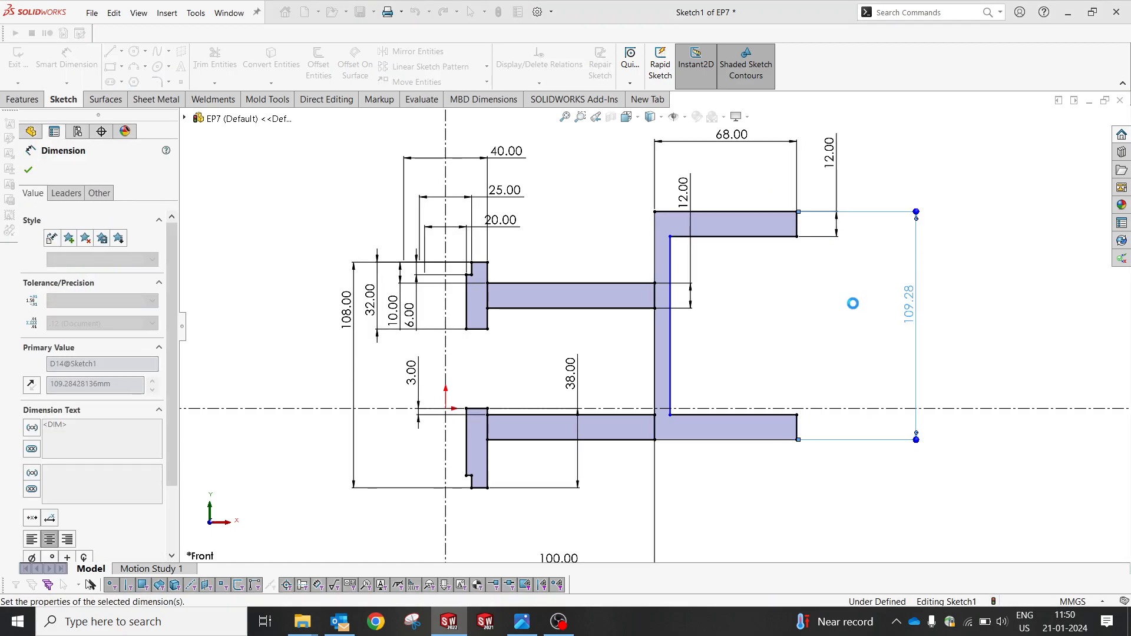
Dimension the thickness of the C-shaped outline's vertical web to 12 mm
left_click(670, 262)
left_click(732, 276)
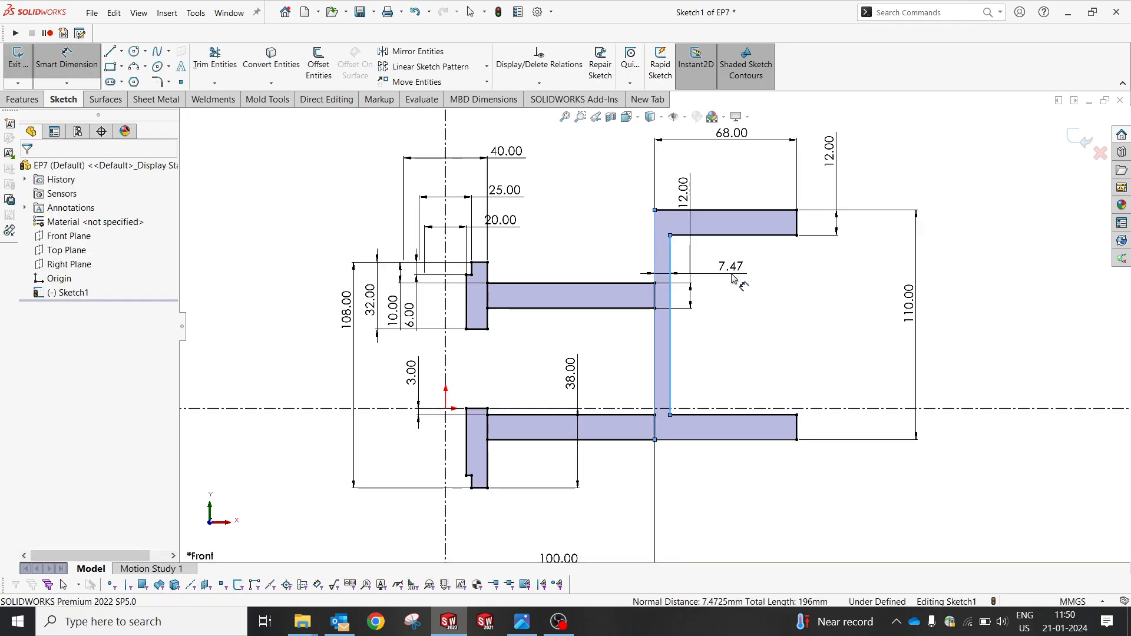
key("Return")
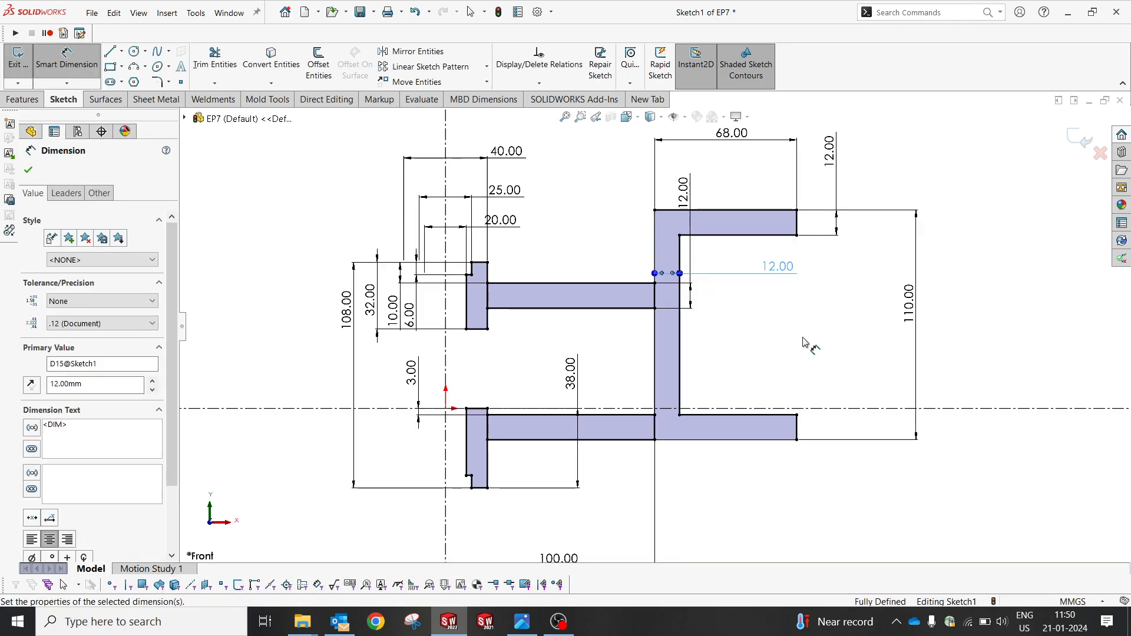
left_click(802, 335)
Link the web thickness to the upper flange's thickness dimension by equation and move the upper arm's 12 mm dimension clear of the web
double_click(779, 268)
type("=")
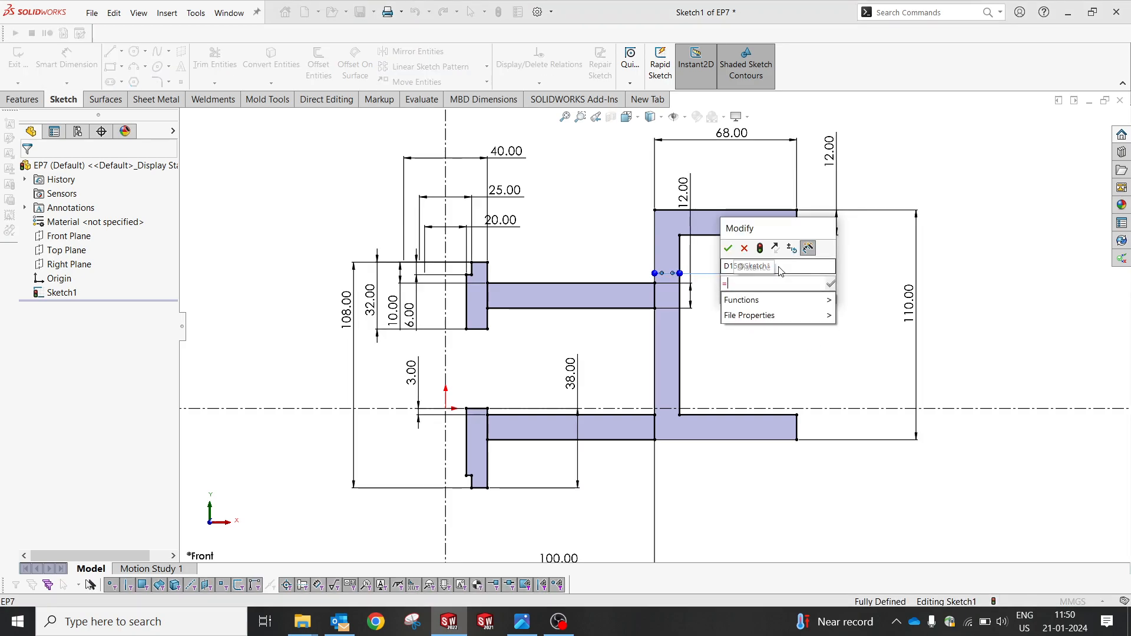
left_click(837, 151)
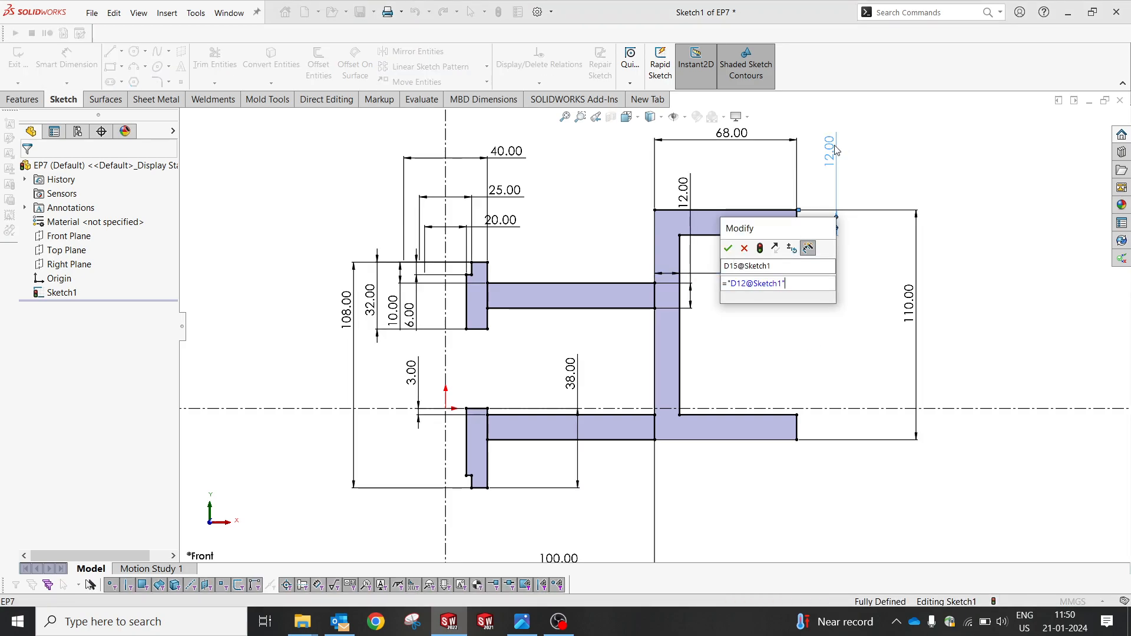
left_click(728, 248)
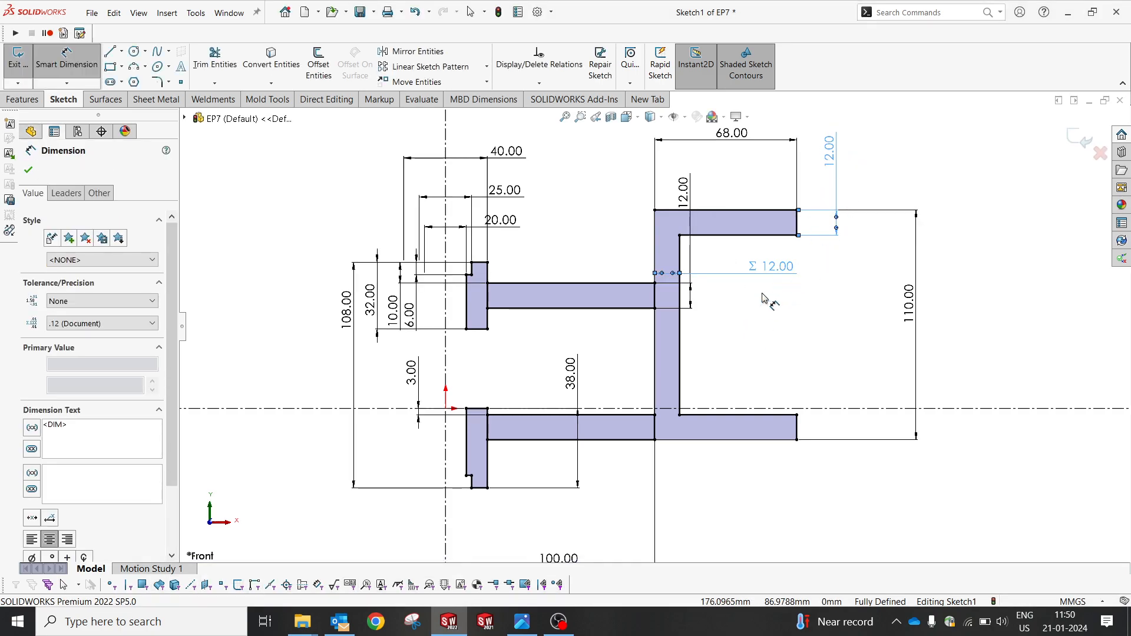
left_click_drag(684, 196, 721, 339)
key("Escape")
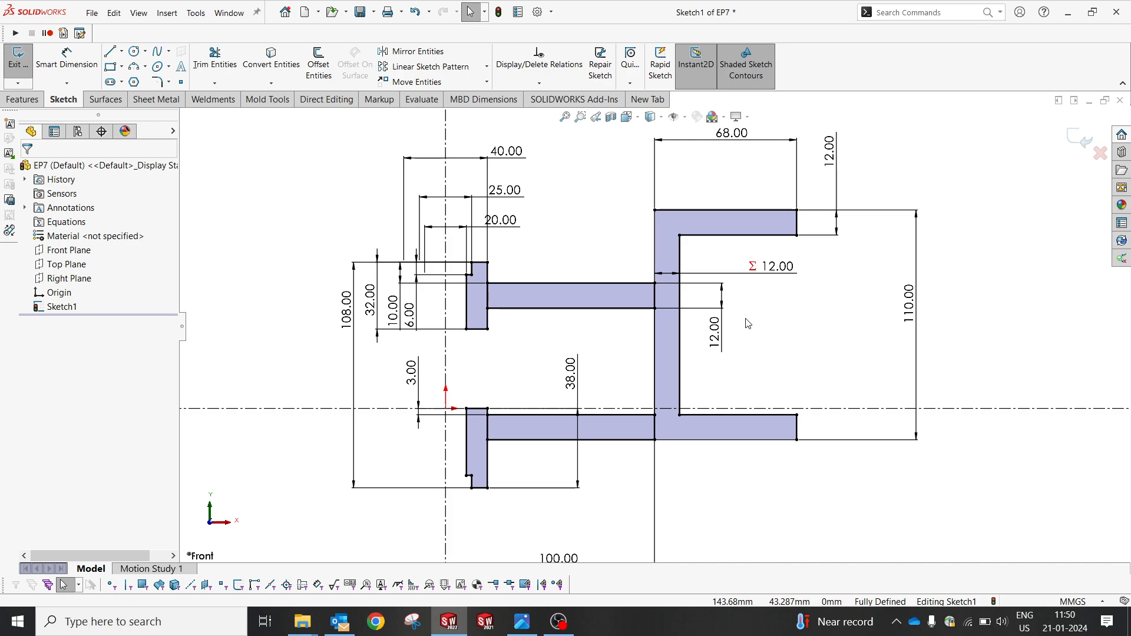
Dimension the recess's vertical line 38 mm from the C-shaped web's outer edge and move the lower boss's height dimension clear of it
left_click(511, 627)
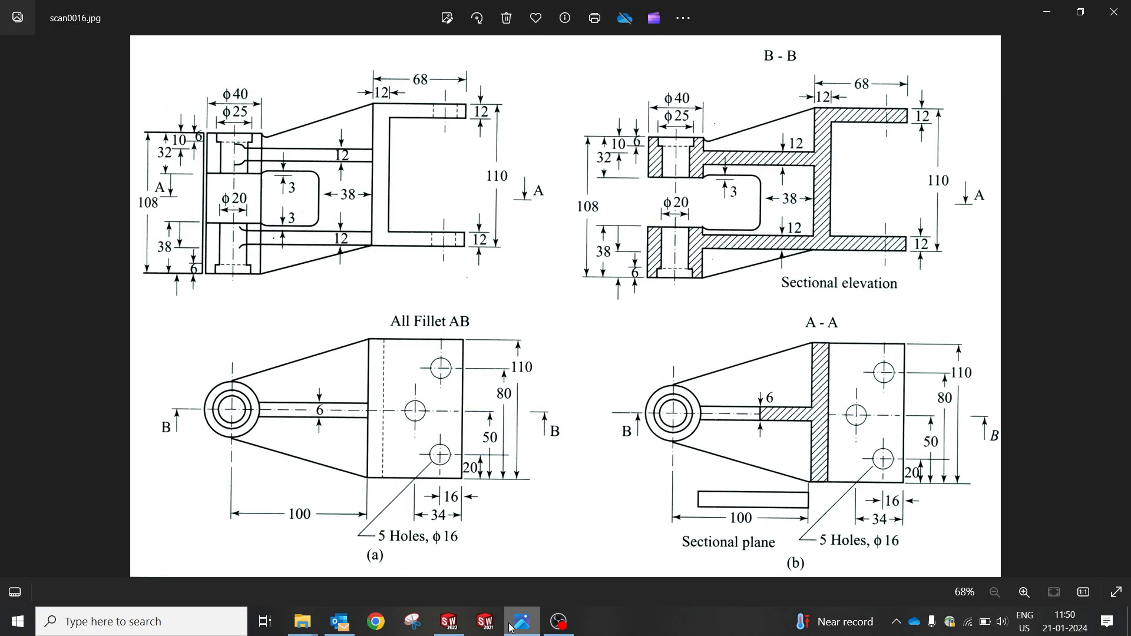
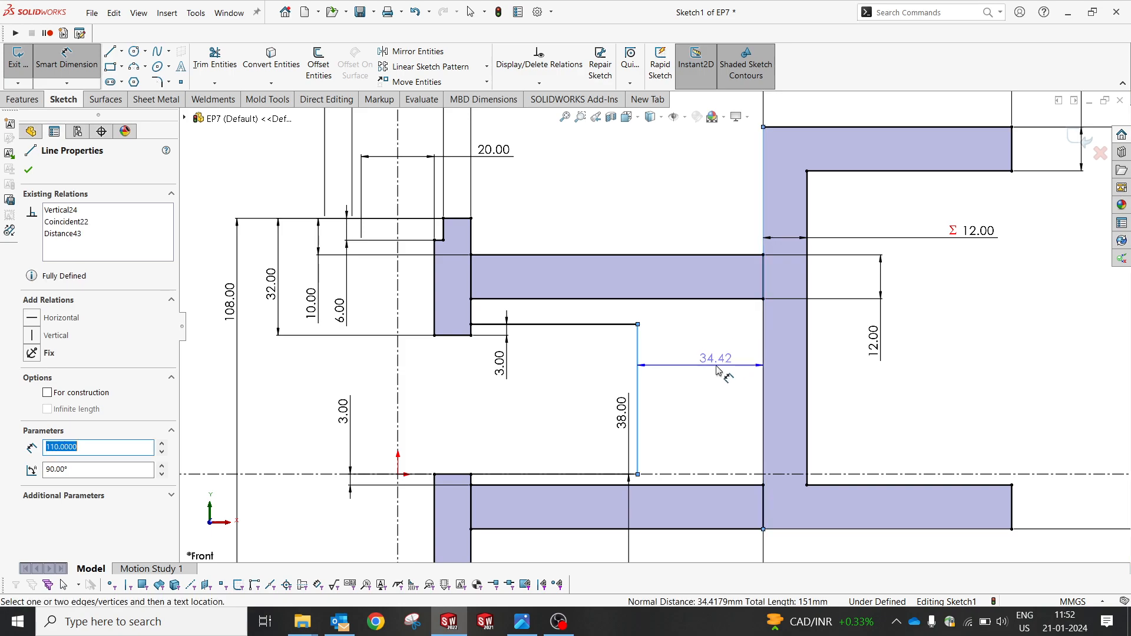
left_click(708, 378)
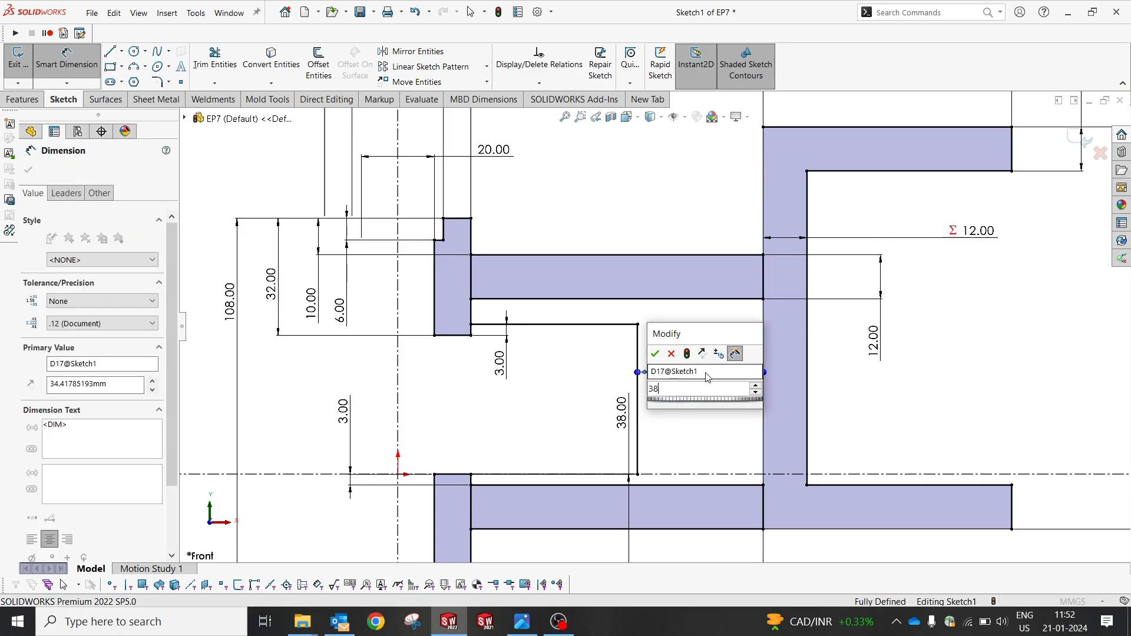
type("38")
key("Return")
left_click_drag(627, 404, 661, 593)
Draw the lower sloping rib line from the lower boss's bottom outer corner towards the C-shaped outline's lower web corner, following the scanned drawing
left_click(519, 626)
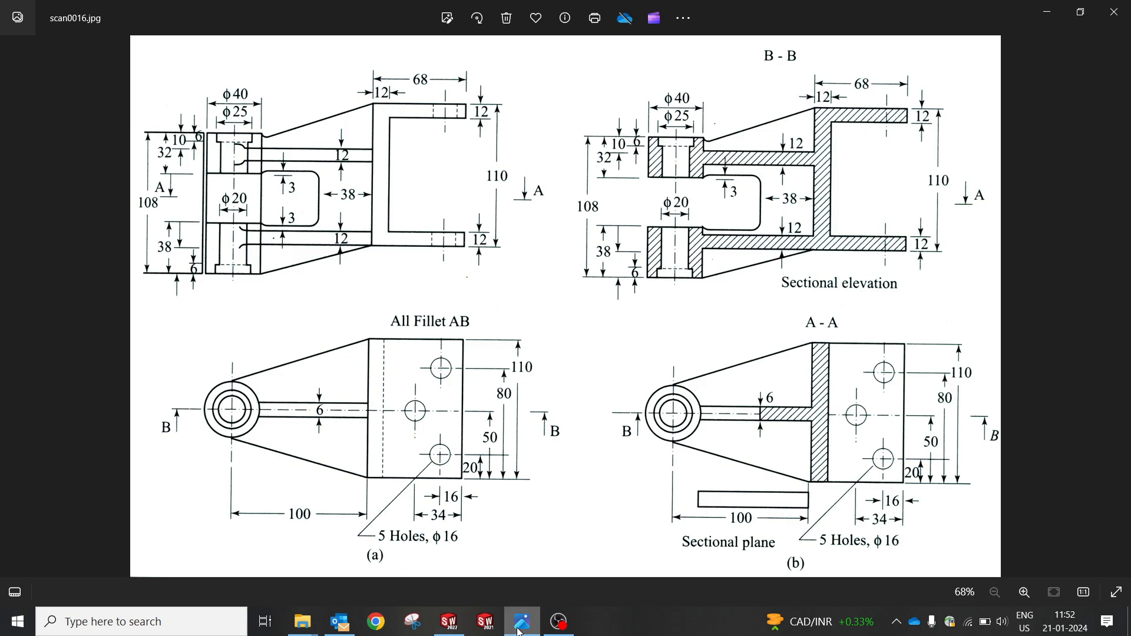
left_click(518, 628)
scroll(556, 406, "up", 1)
left_click(579, 343)
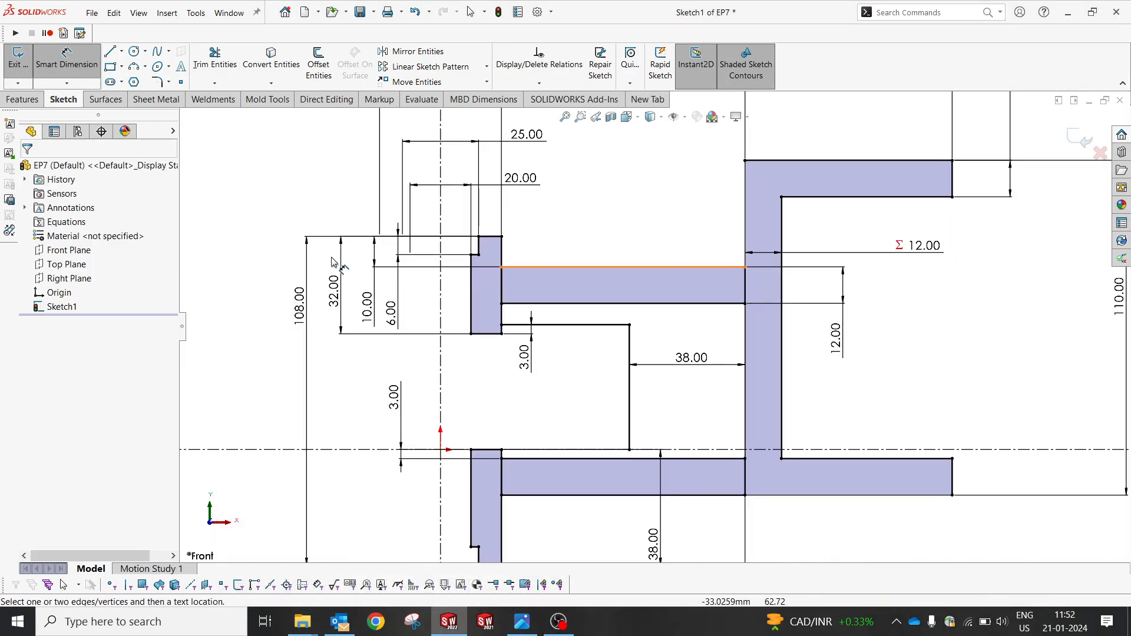
left_click(110, 52)
scroll(658, 449, "up", 2)
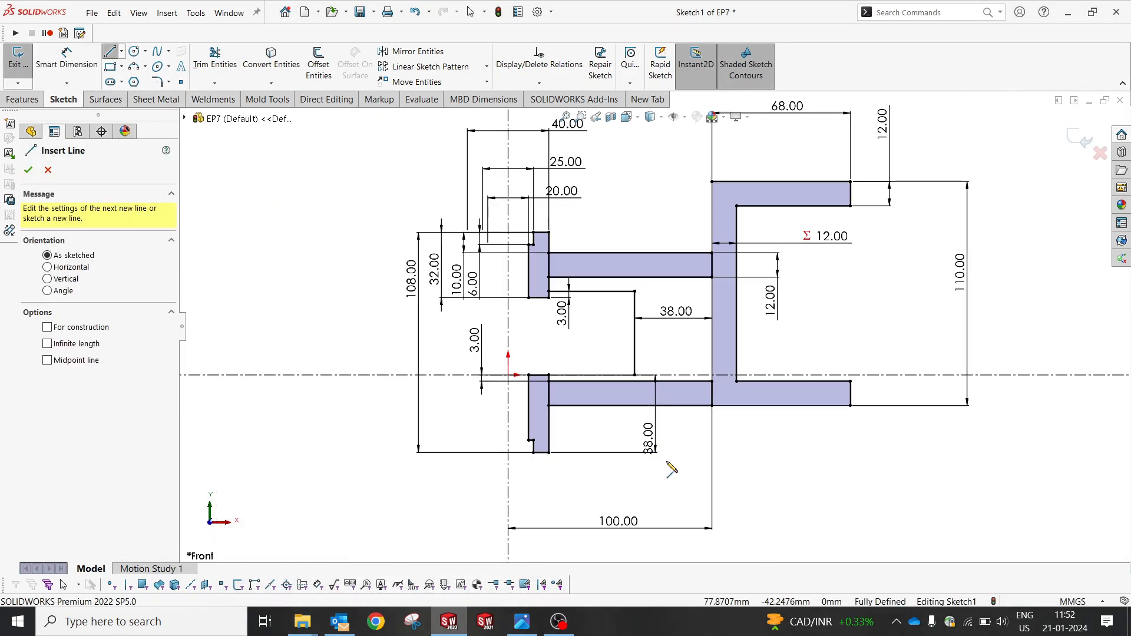
left_click(530, 624)
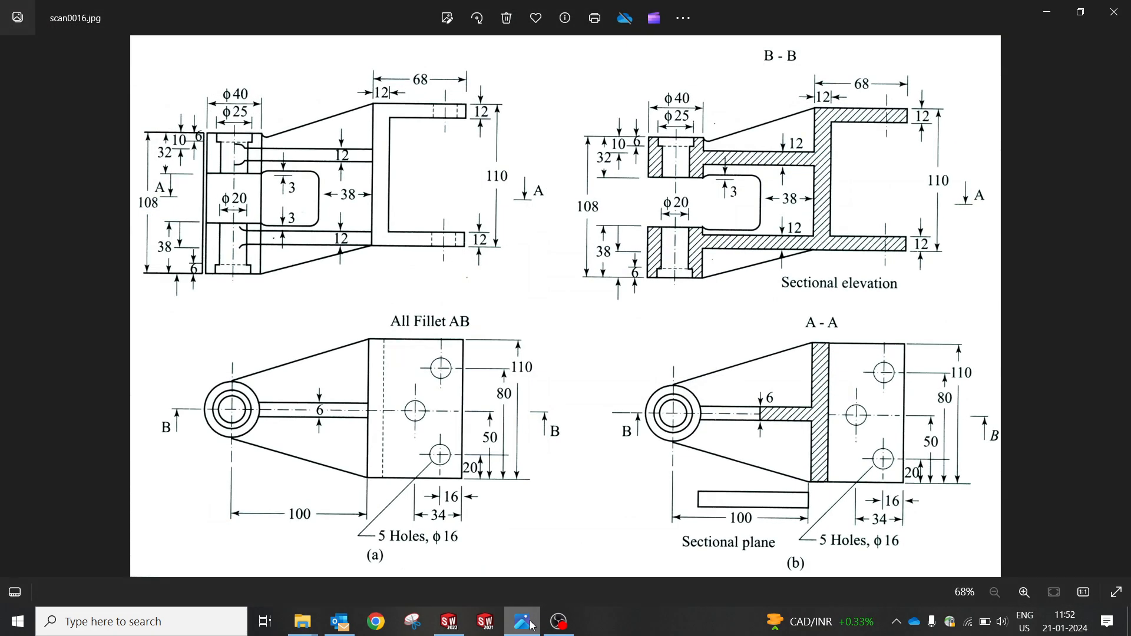
left_click(532, 626)
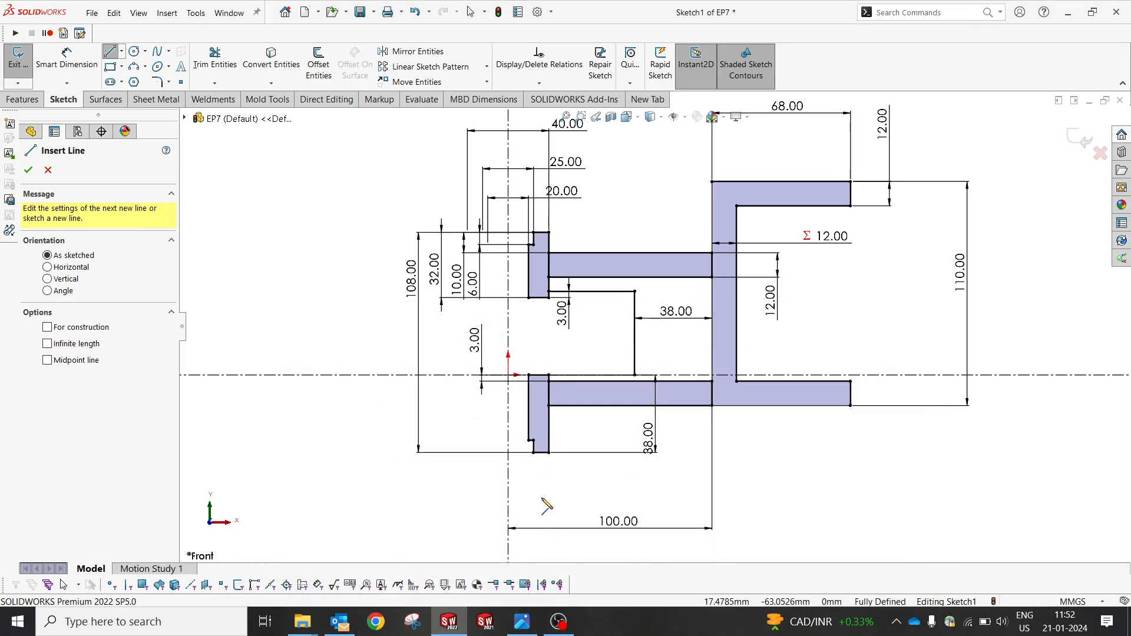
left_click(549, 452)
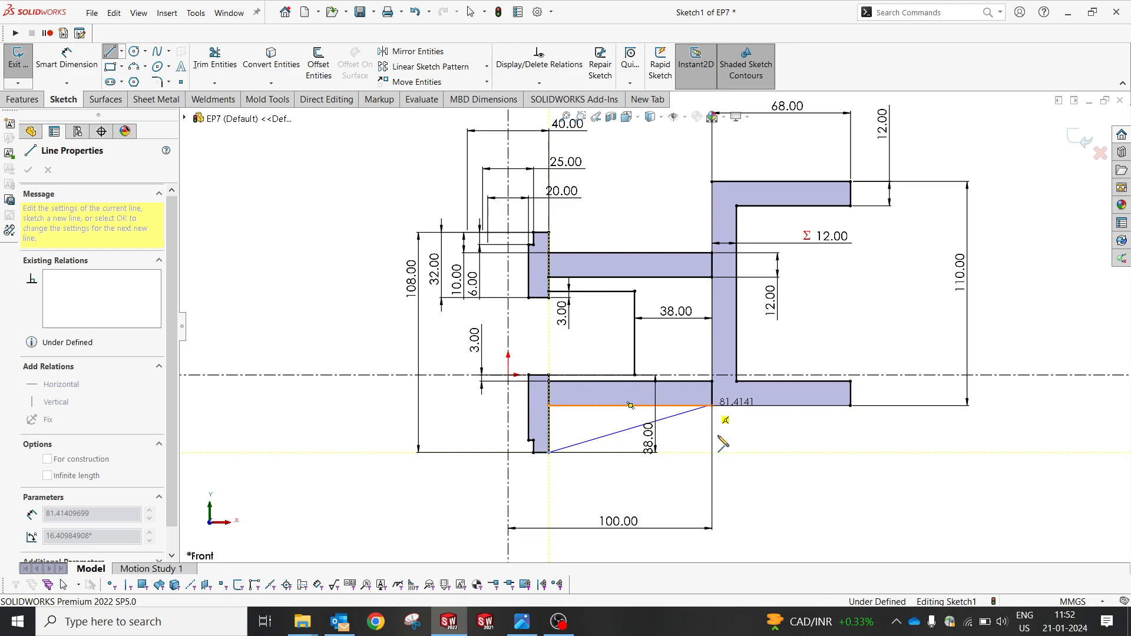
double_click(711, 406)
key("Escape")
Attach the lower sloping line's free endpoint to the corner where the lower arm meets the C-shaped web
scroll(697, 416, "down", 5)
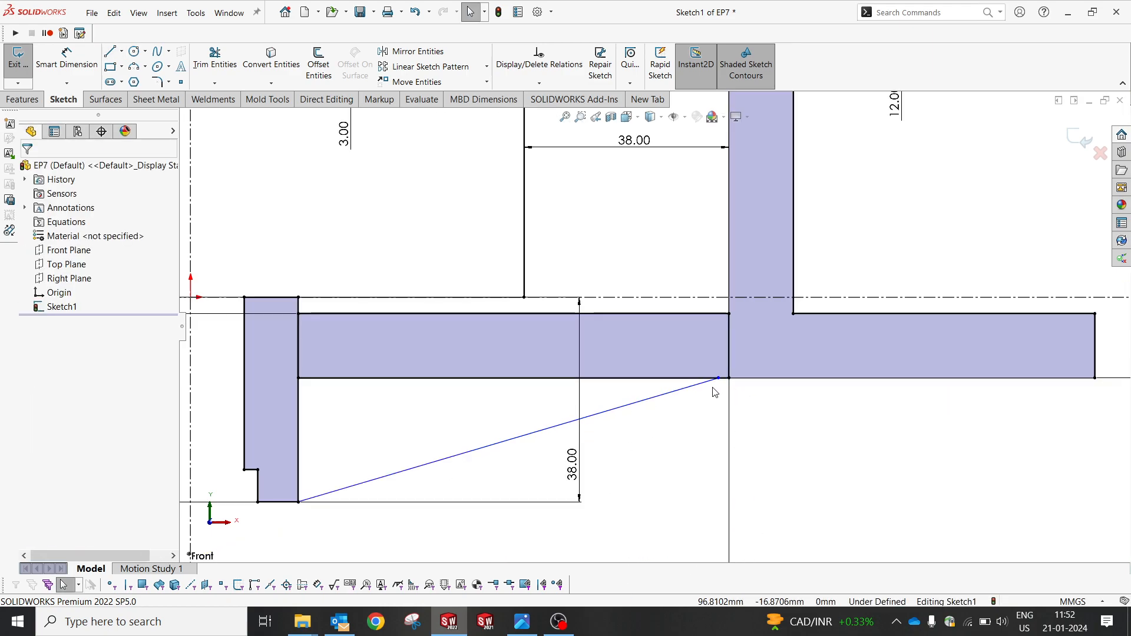
mouse_move(718, 382)
left_mouse_down()
mouse_move(752, 384)
mouse_move(730, 379)
left_mouse_up()
left_click(648, 429)
scroll(648, 429, "up", 8)
scroll(655, 265, "down", 5)
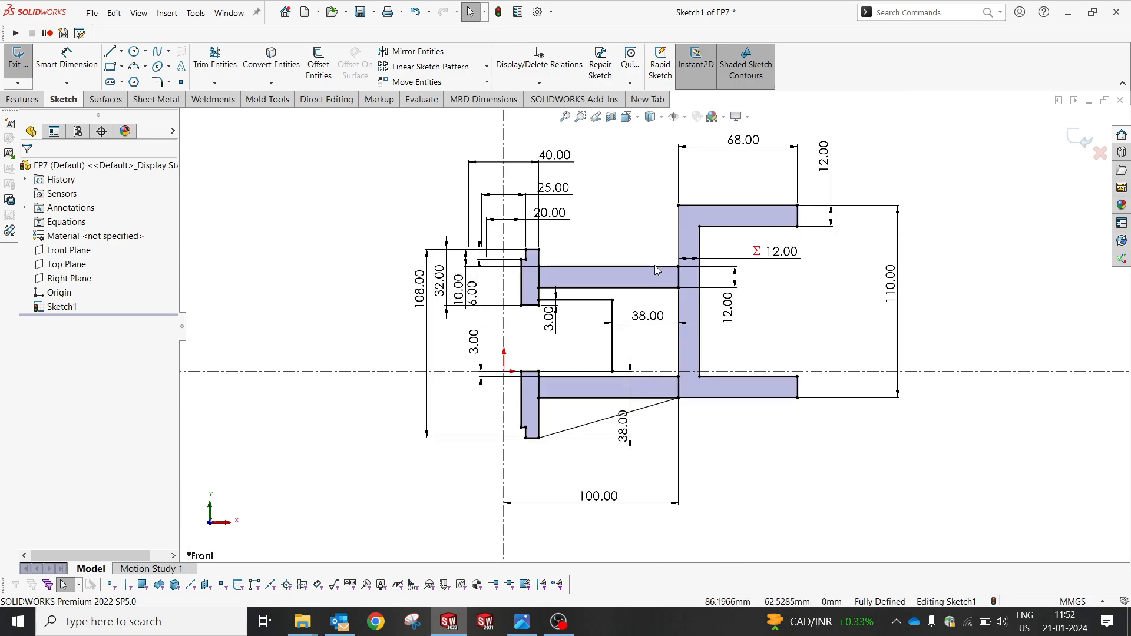
Draw the upper sloping rib line from the upper boss's top outer corner to the C-shaped outline's upper web corner
left_click(523, 623)
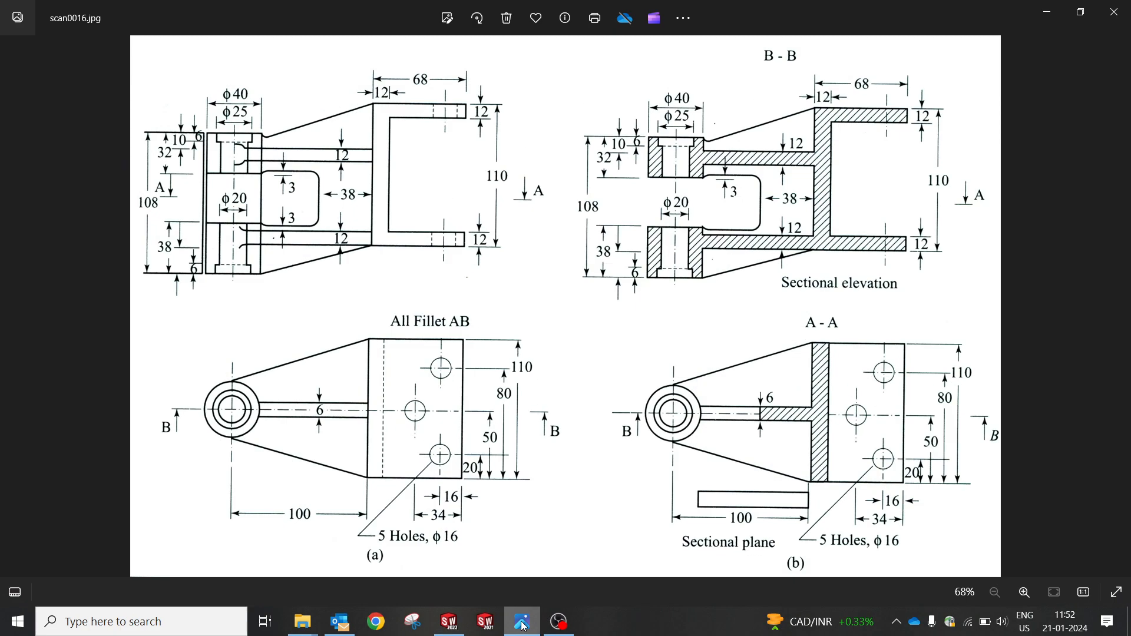
left_click(523, 623)
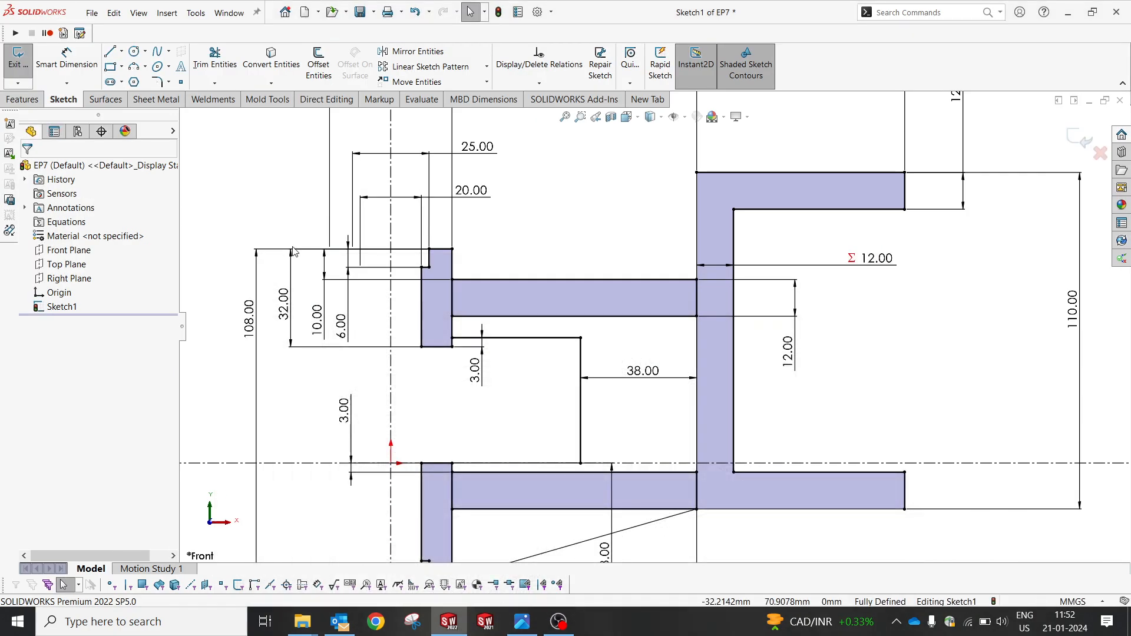
left_click(110, 52)
left_click(451, 249)
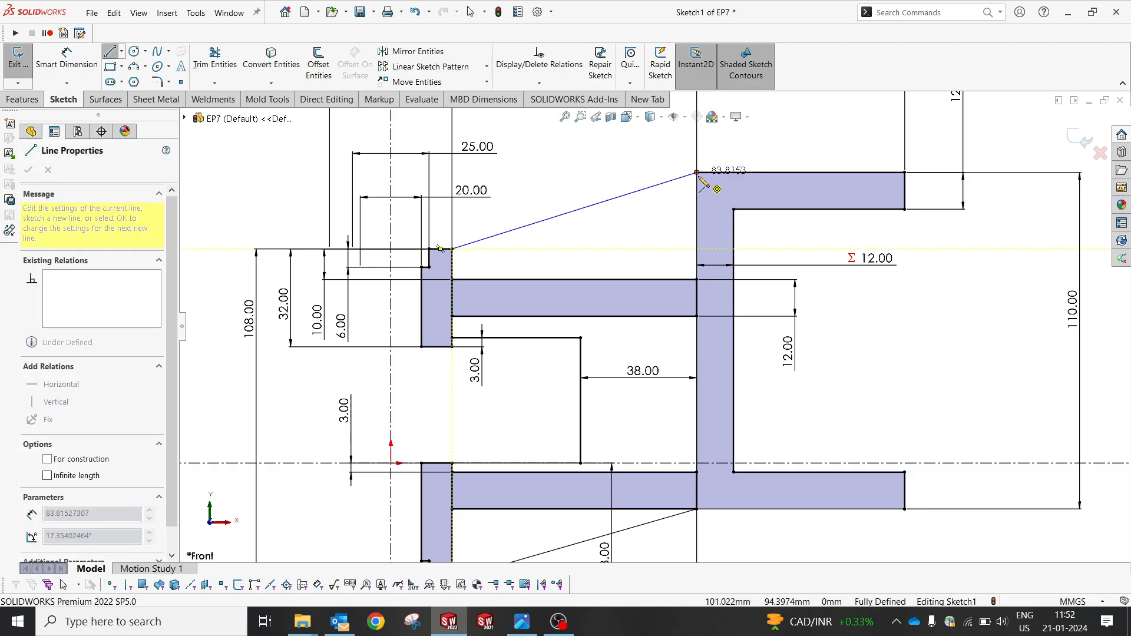
left_click(696, 173)
key("Escape")
key("z")
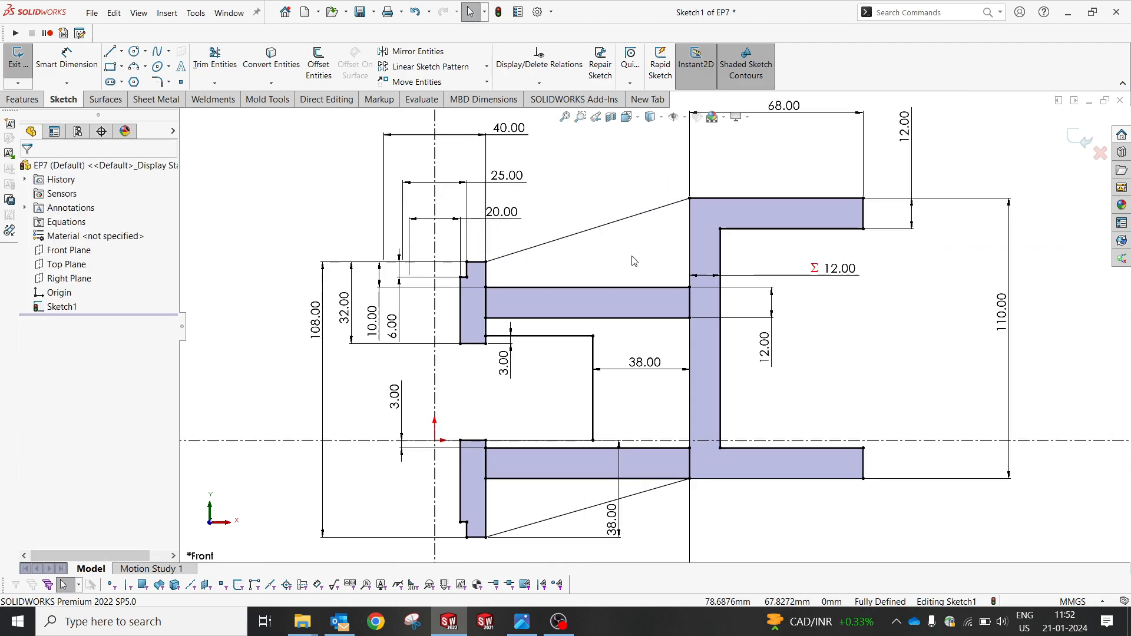
scroll(632, 256, "up", 7)
scroll(631, 355, "down", 6)
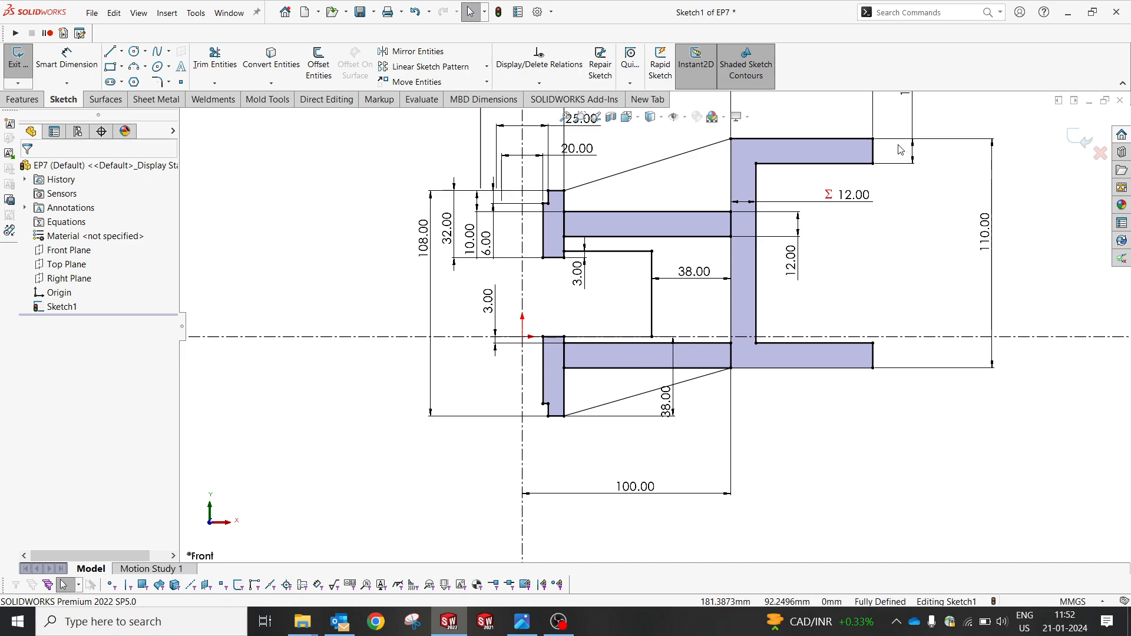
Exit the sketch and revolve the upper and lower boss regions 360° about the vertical centreline
double_click(910, 224)
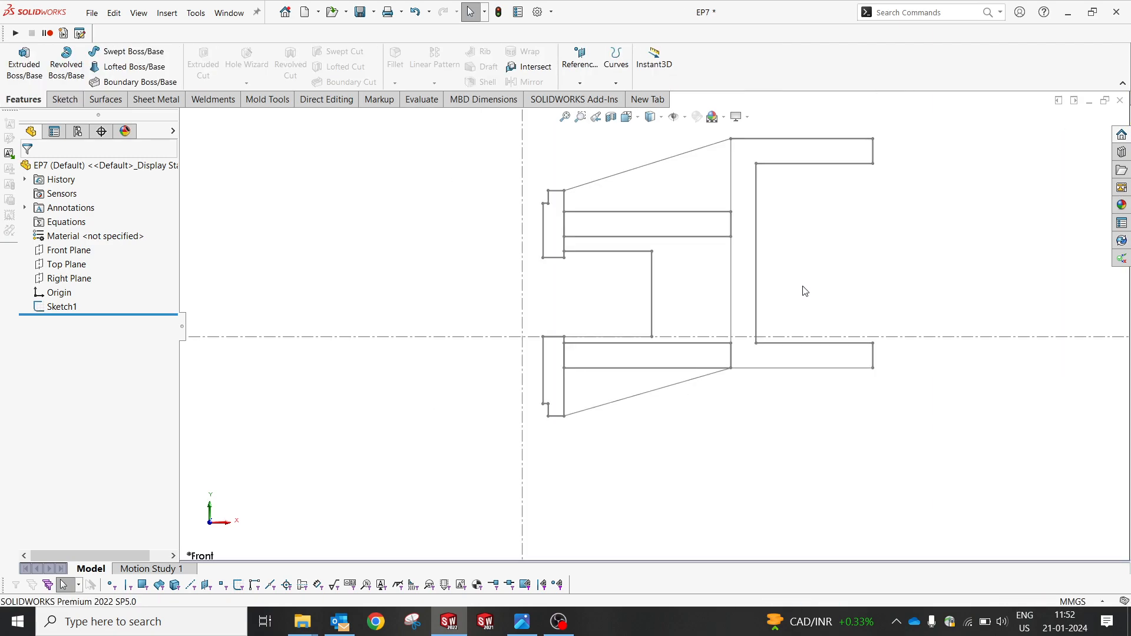
mouse_move(715, 348)
middle_mouse_down()
mouse_move(746, 419)
mouse_move(723, 413)
middle_mouse_up()
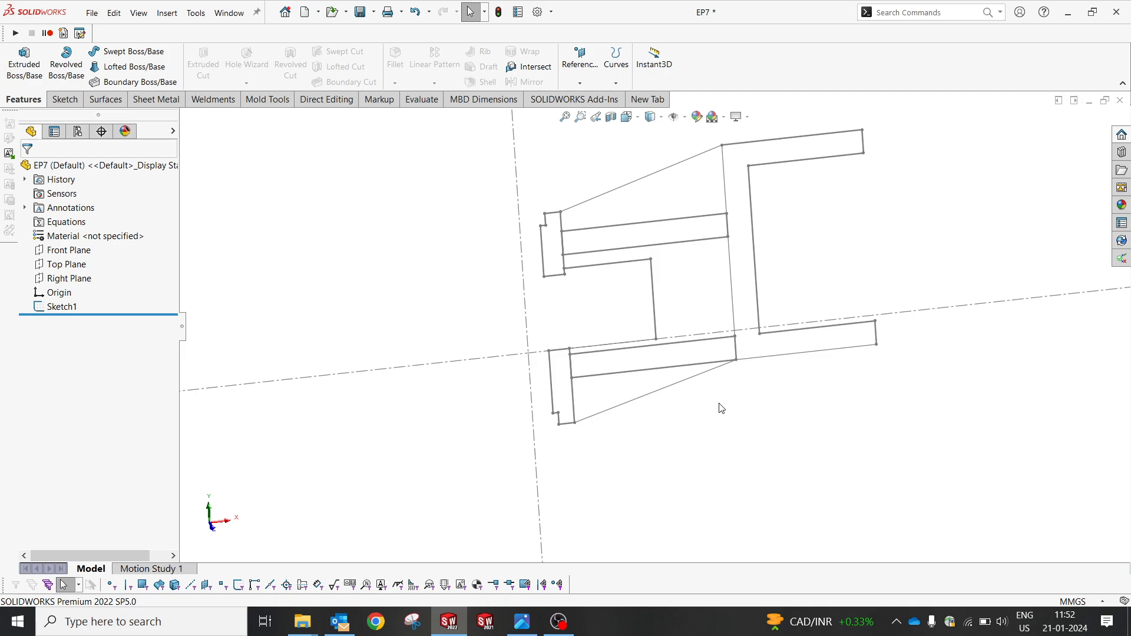
left_click(66, 63)
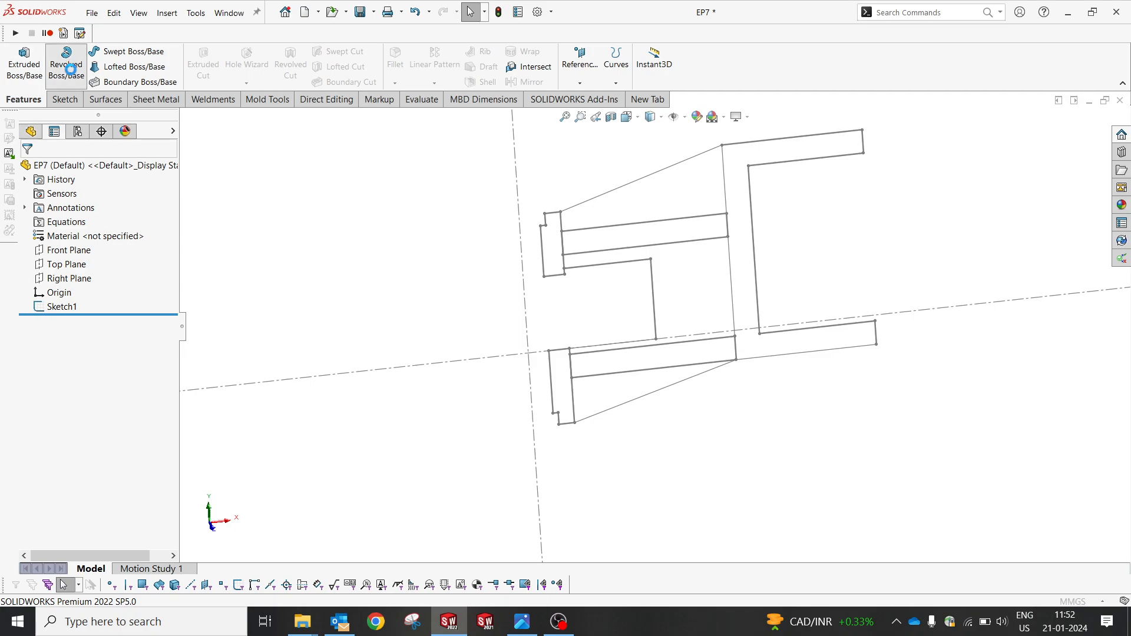
left_click(526, 310)
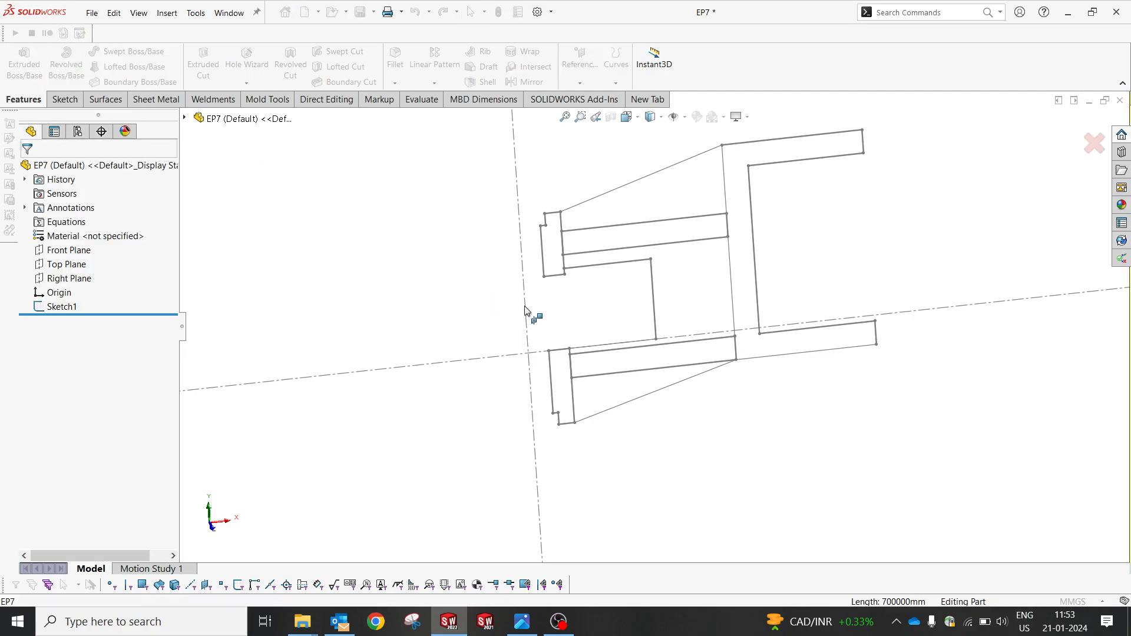
left_click(69, 362)
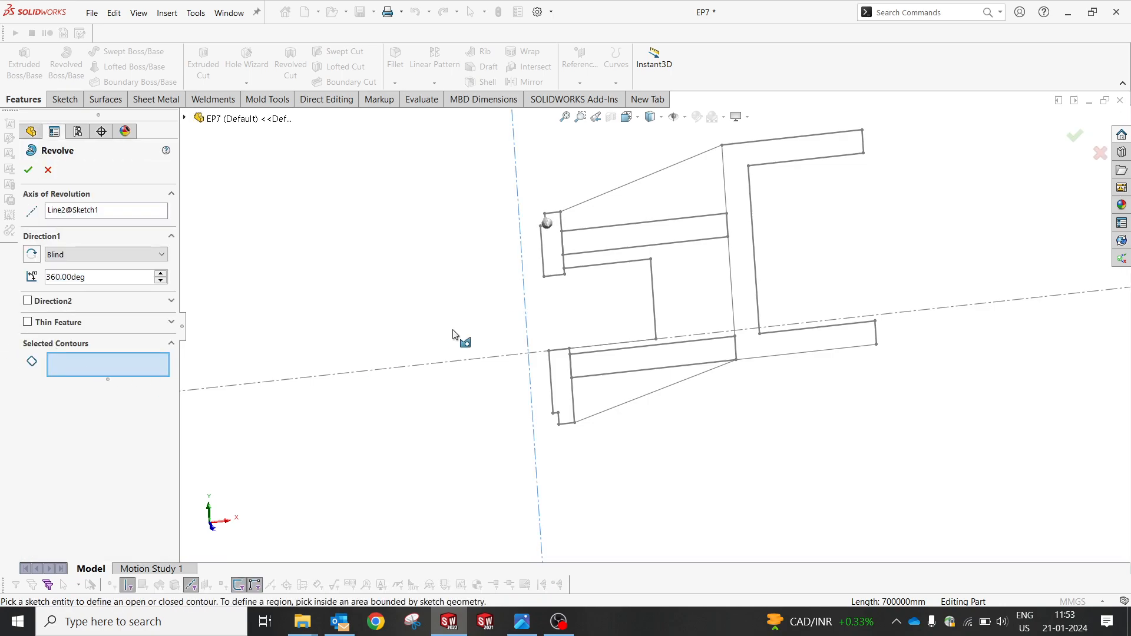
left_click(548, 255)
left_click(564, 390)
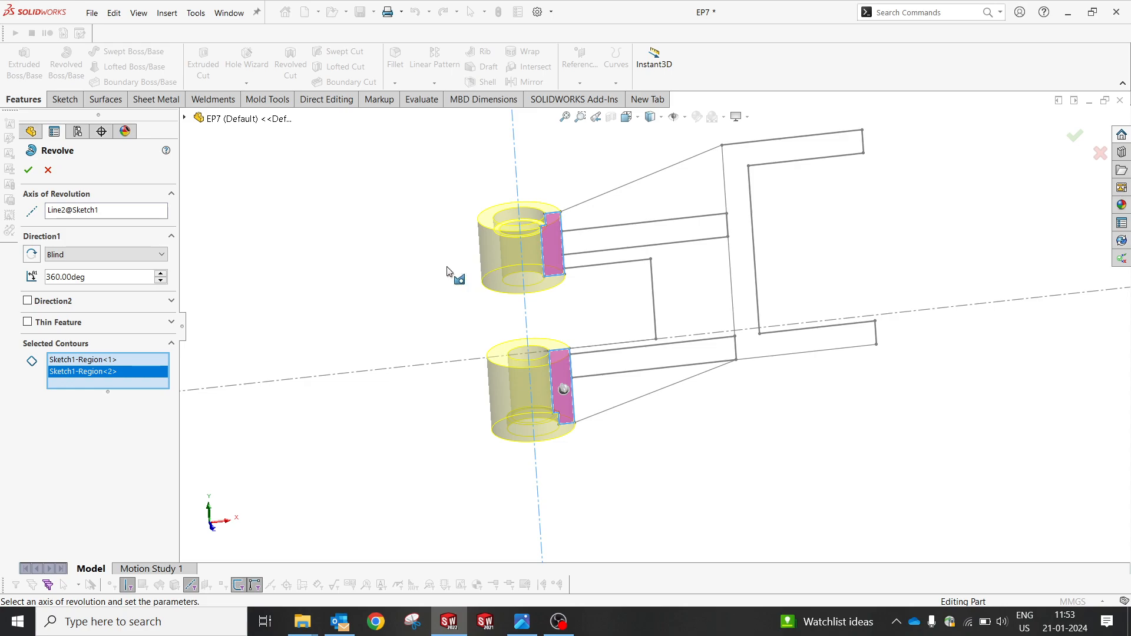
left_click(28, 169)
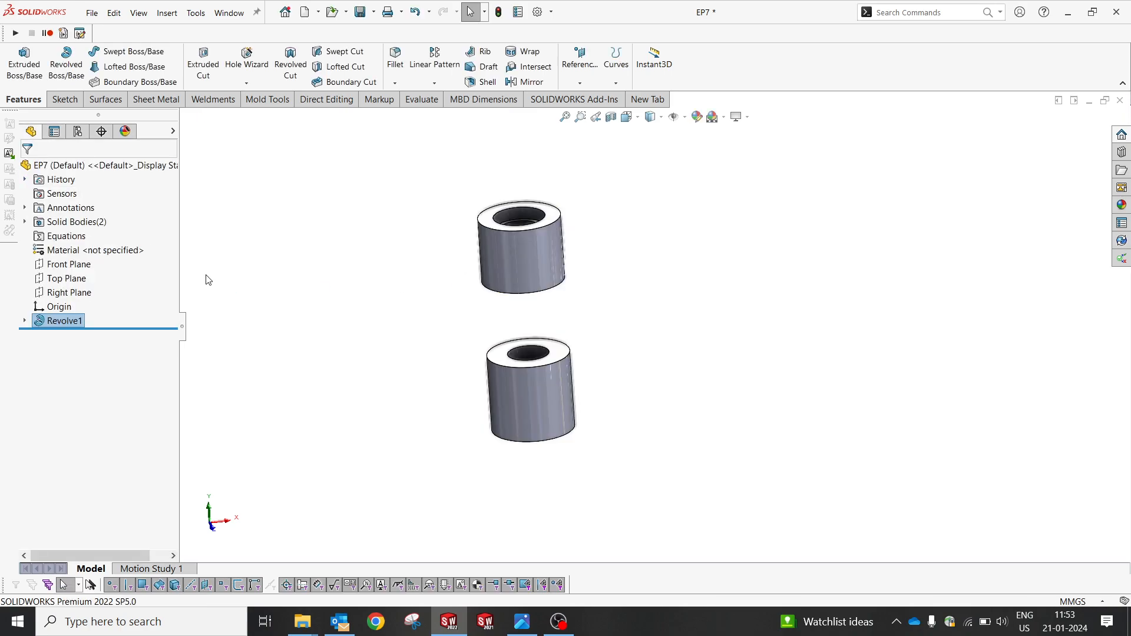
Make Sketch1 under Revolve1 visible in the model
left_click(24, 321)
left_click(63, 335)
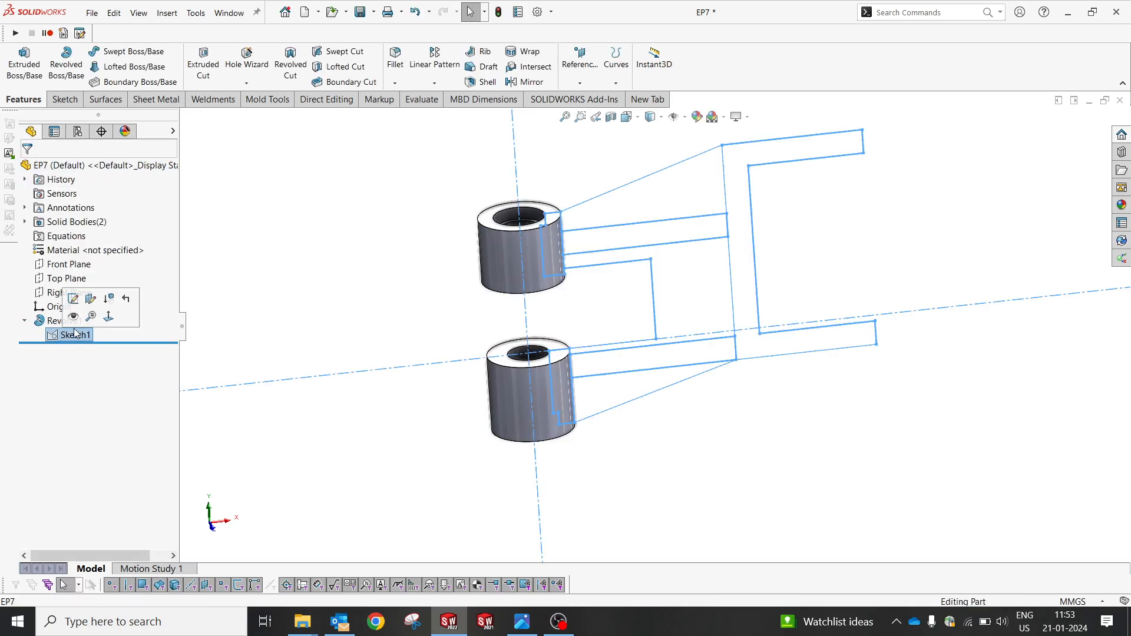
left_click(81, 319)
Set up a Boss-Extrude of Sketch1 with only the C-shaped region as the contour and the thin feature turned off
middle_click_drag(406, 312, 404, 305)
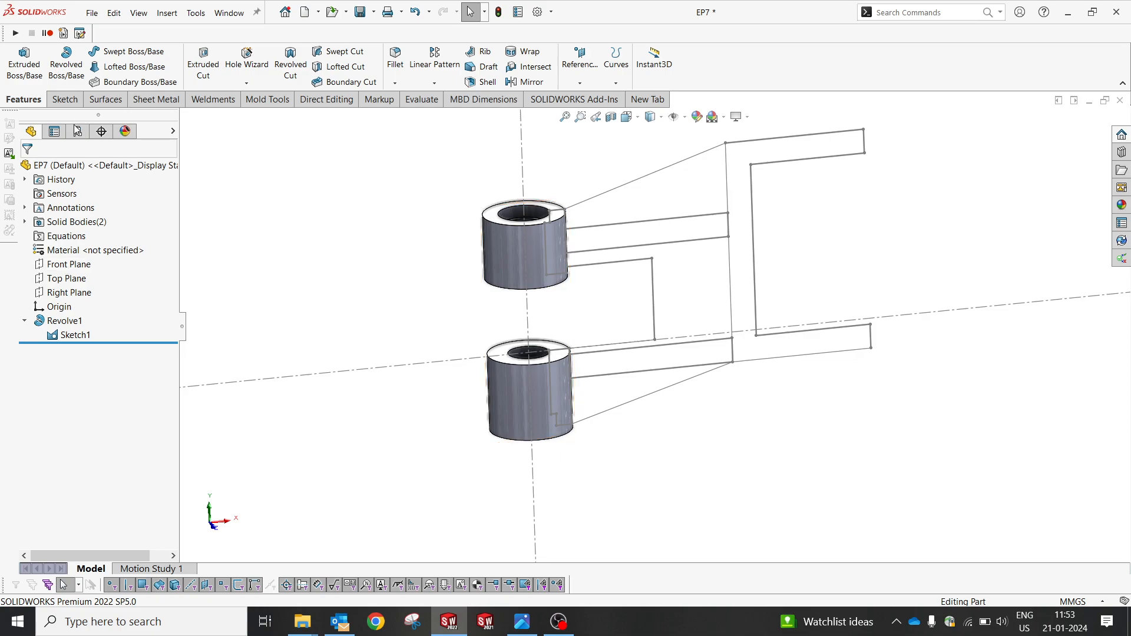
left_click(24, 63)
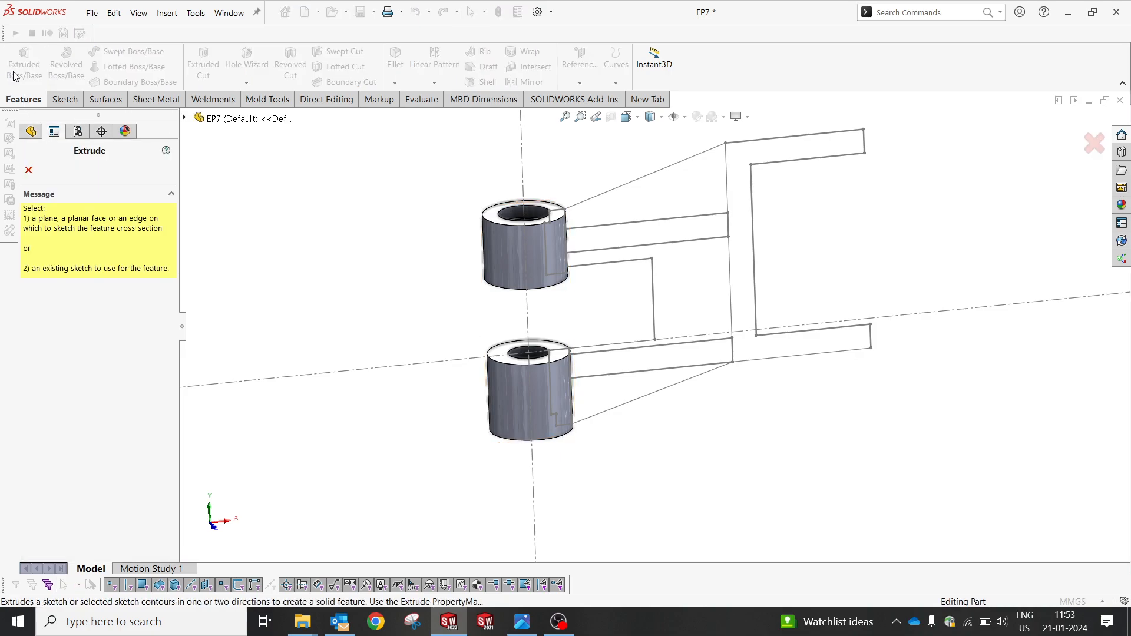
left_click(764, 139)
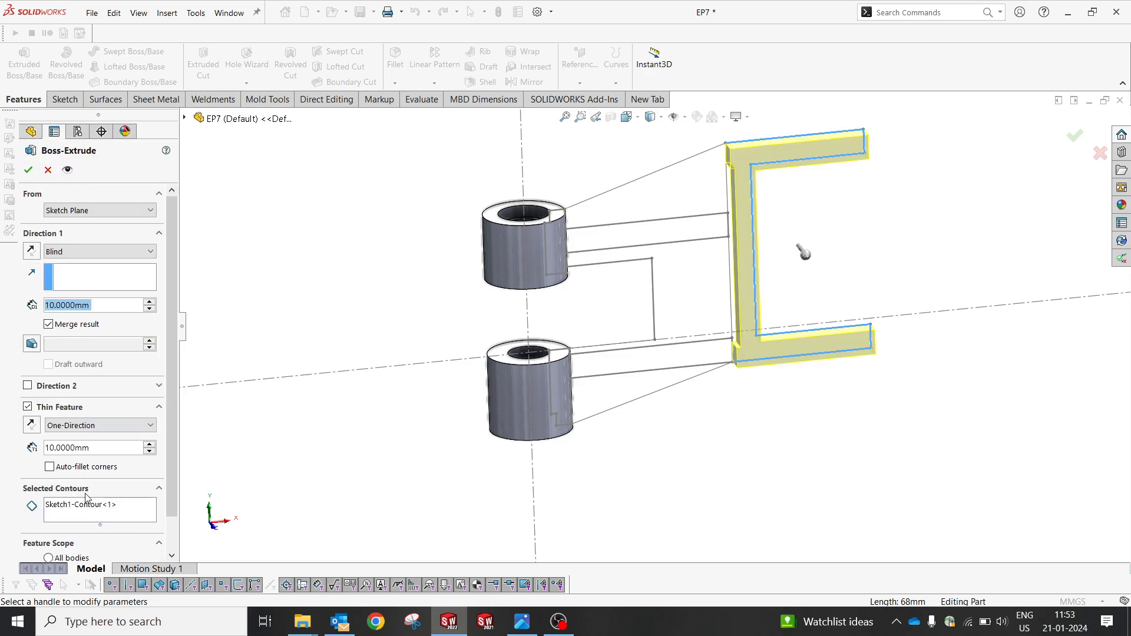
right_click(136, 505)
left_click(171, 513)
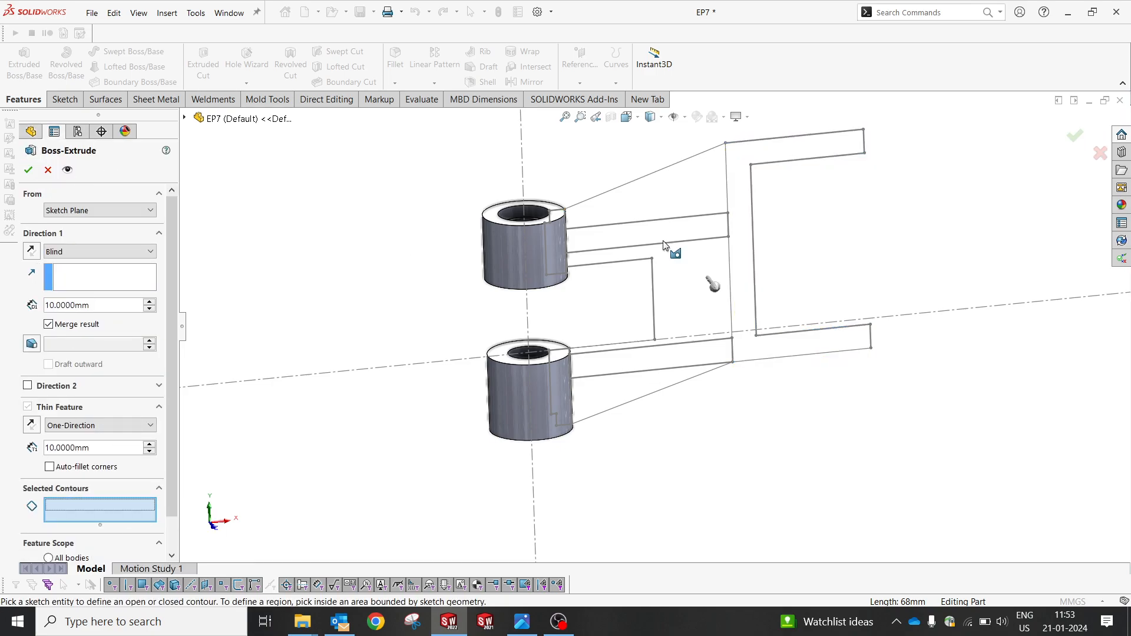
left_click(736, 172)
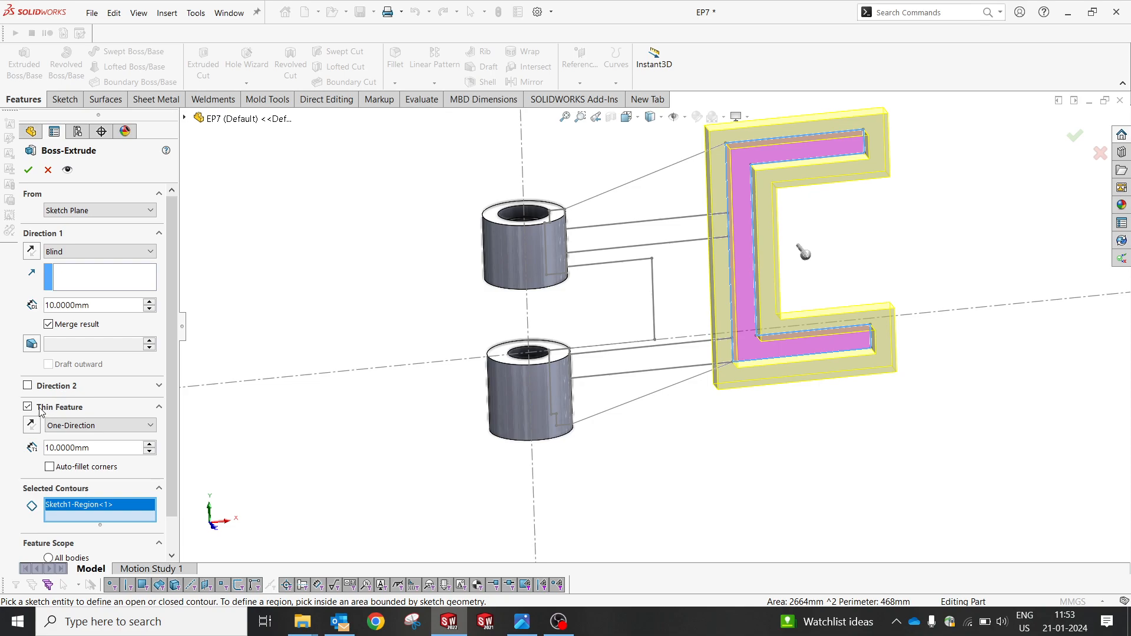
left_click(41, 408)
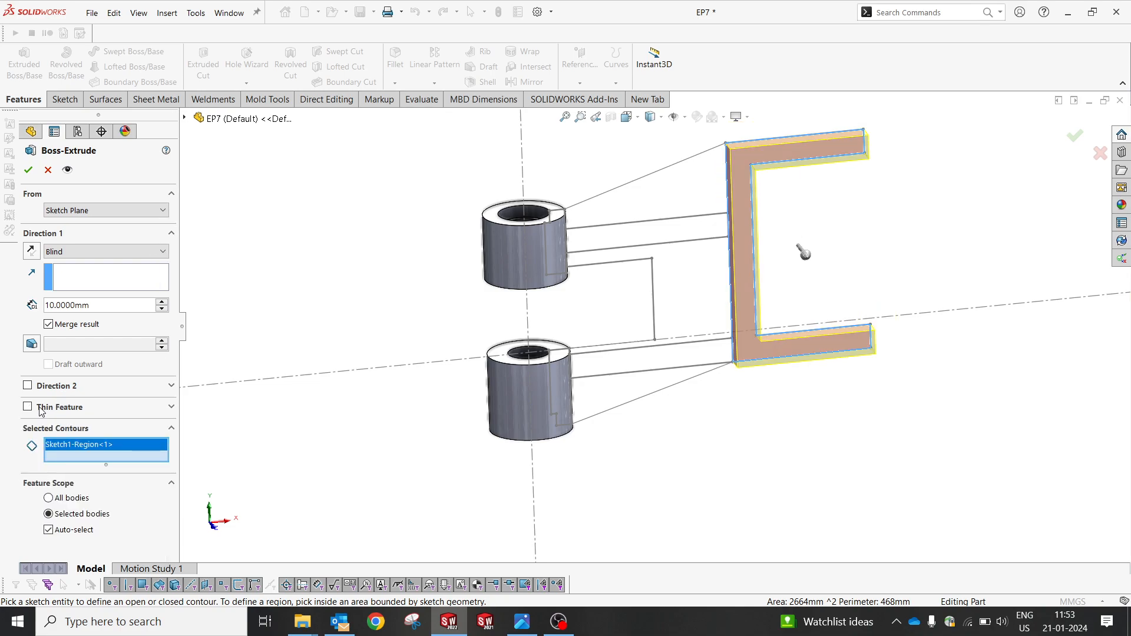
Extrude the C-shaped region 110 mm with the Mid Plane end condition, taking the plate width from the scanned drawing
left_click(72, 253)
left_click(84, 331)
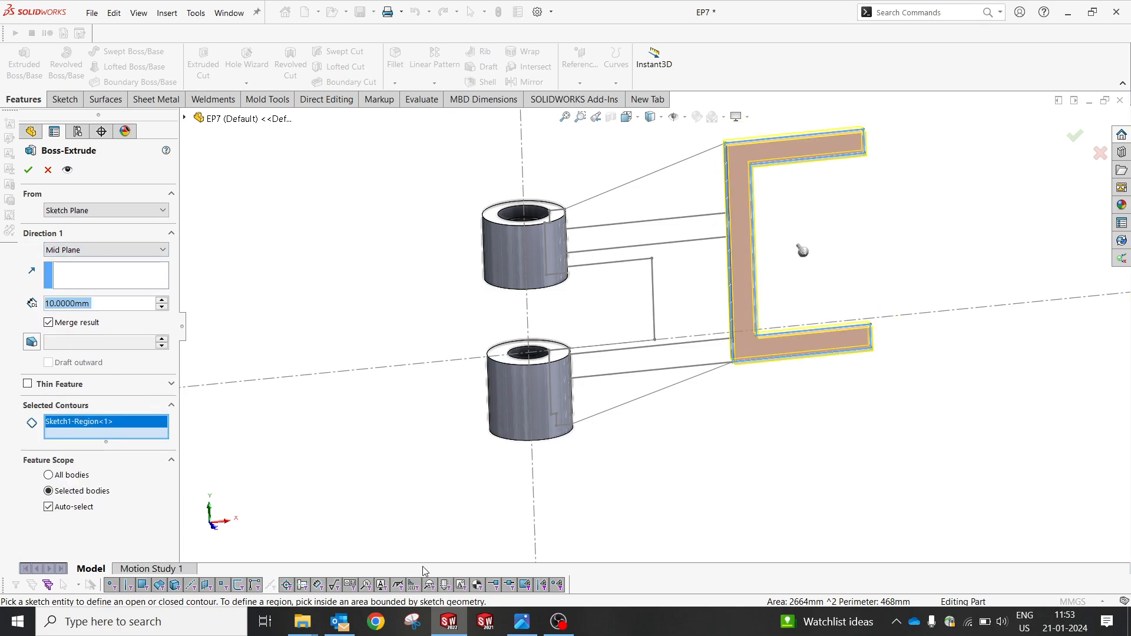
left_click(522, 621)
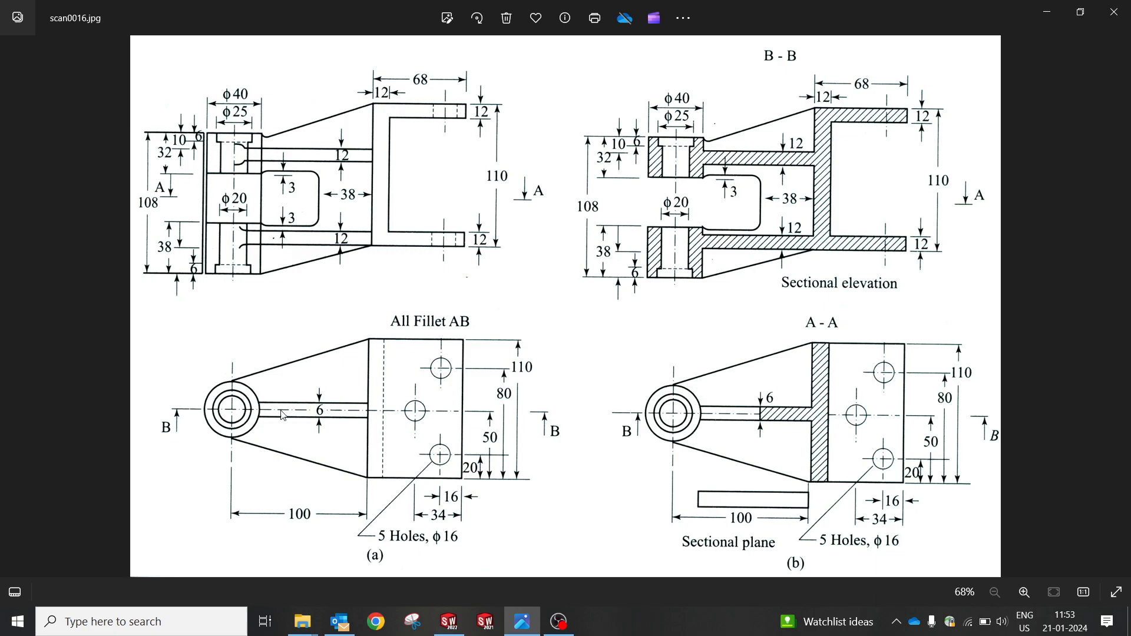
left_click(1047, 12)
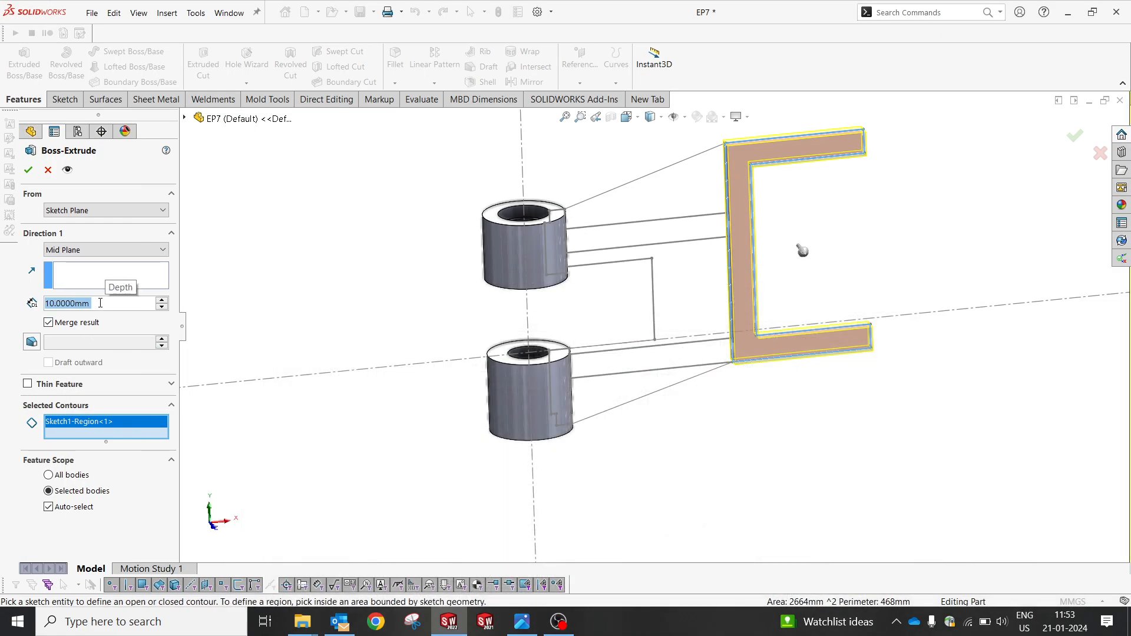
type("110")
key("Return")
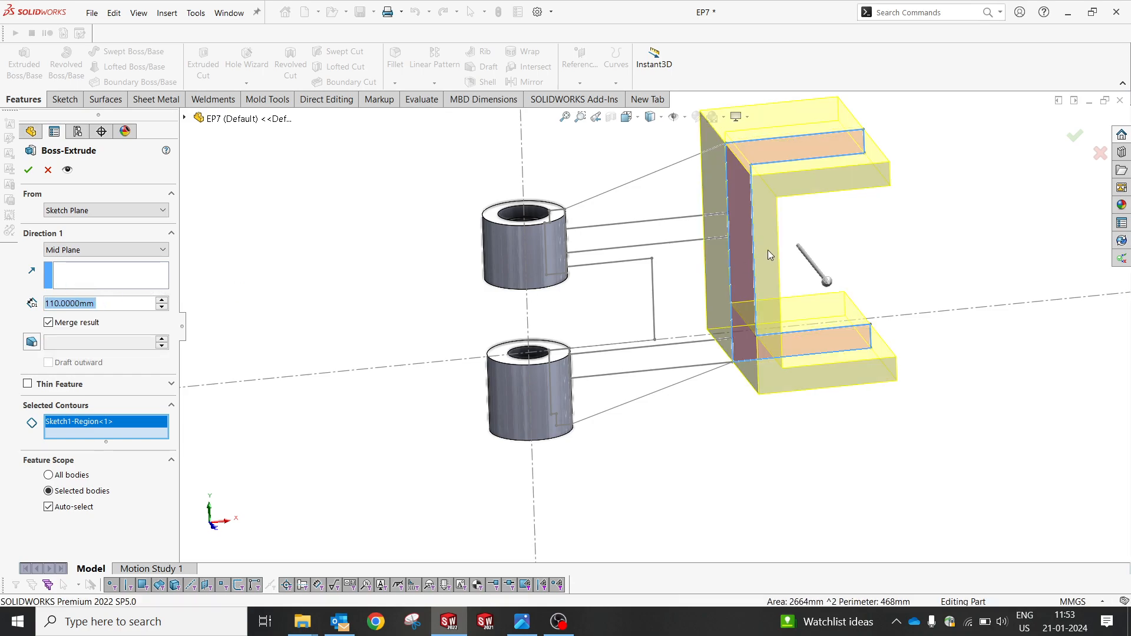
key("Return")
middle_click_drag(756, 259, 754, 337)
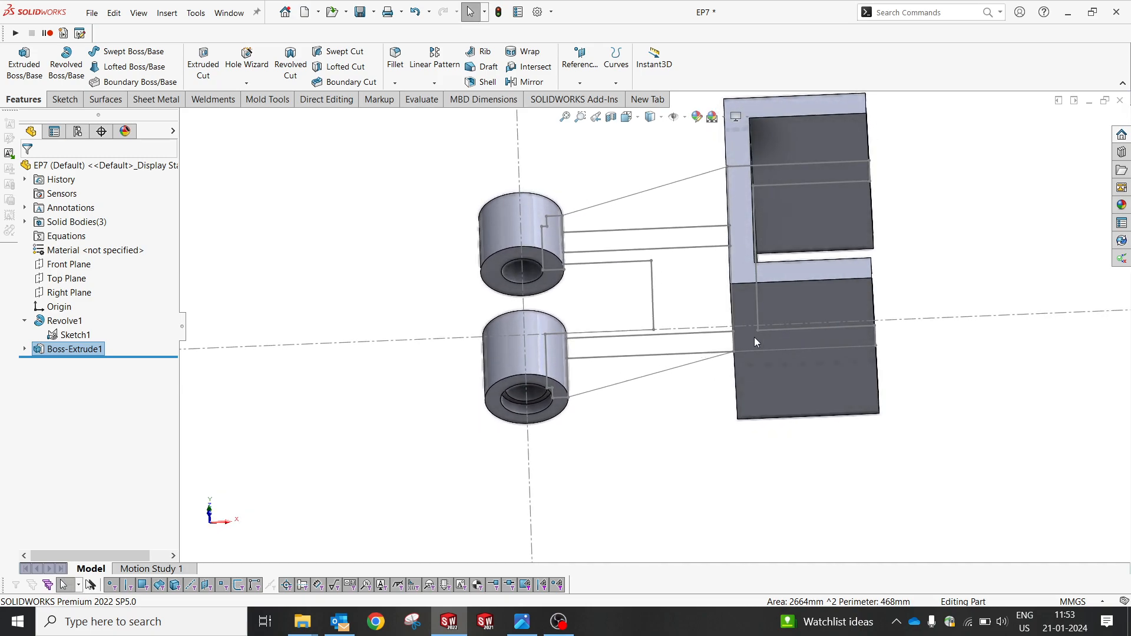
Start a sketch on the underside of the C-shaped plate's lower flange and convert the lower boss's outer circular edge into it
left_click(759, 401)
left_click(813, 373)
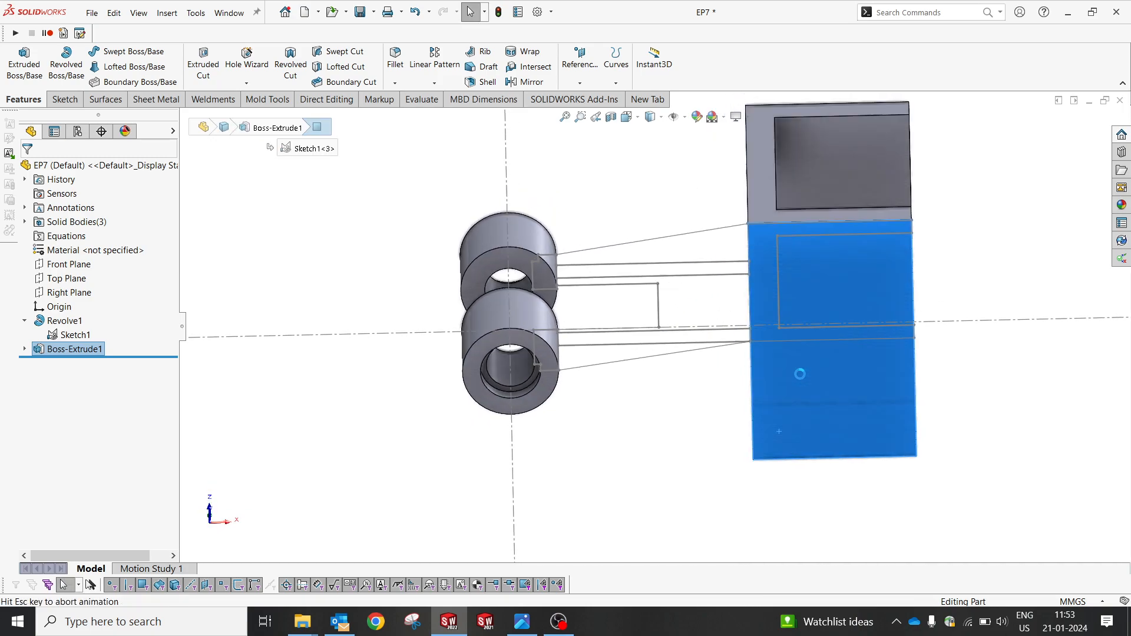
scroll(621, 298, "down", 4)
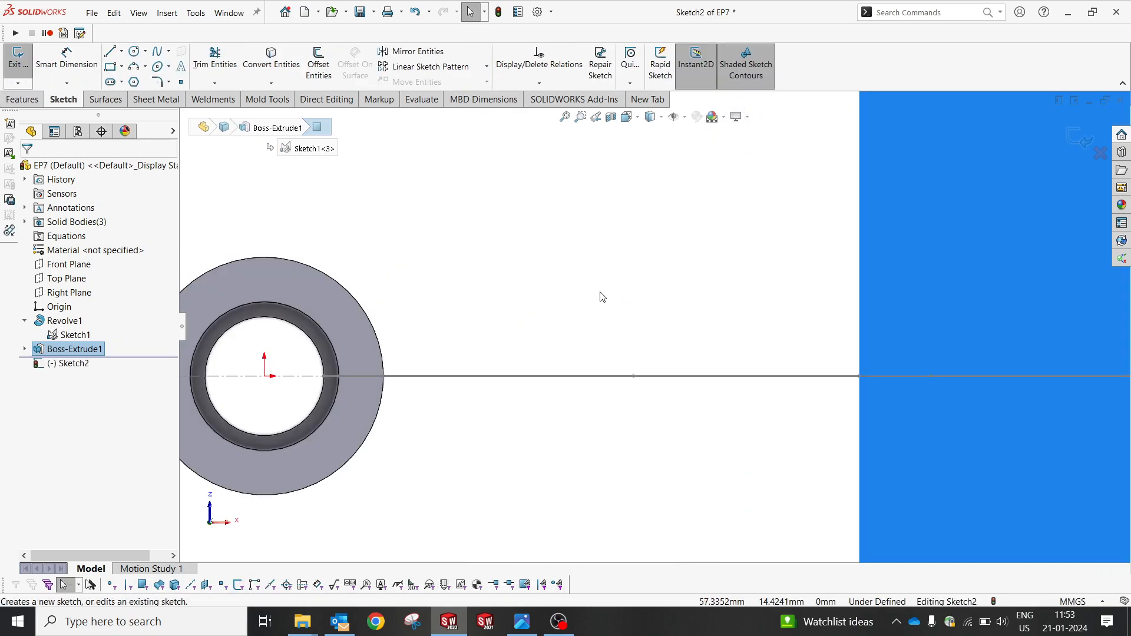
left_click(110, 52)
key("Escape")
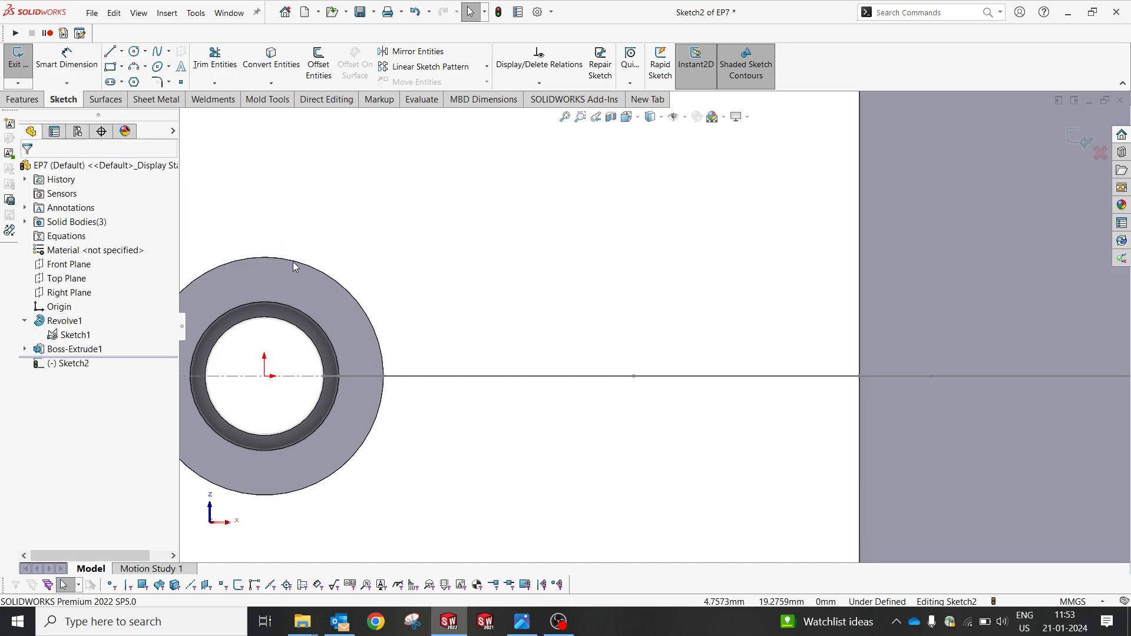
left_click(293, 264)
left_click(271, 59)
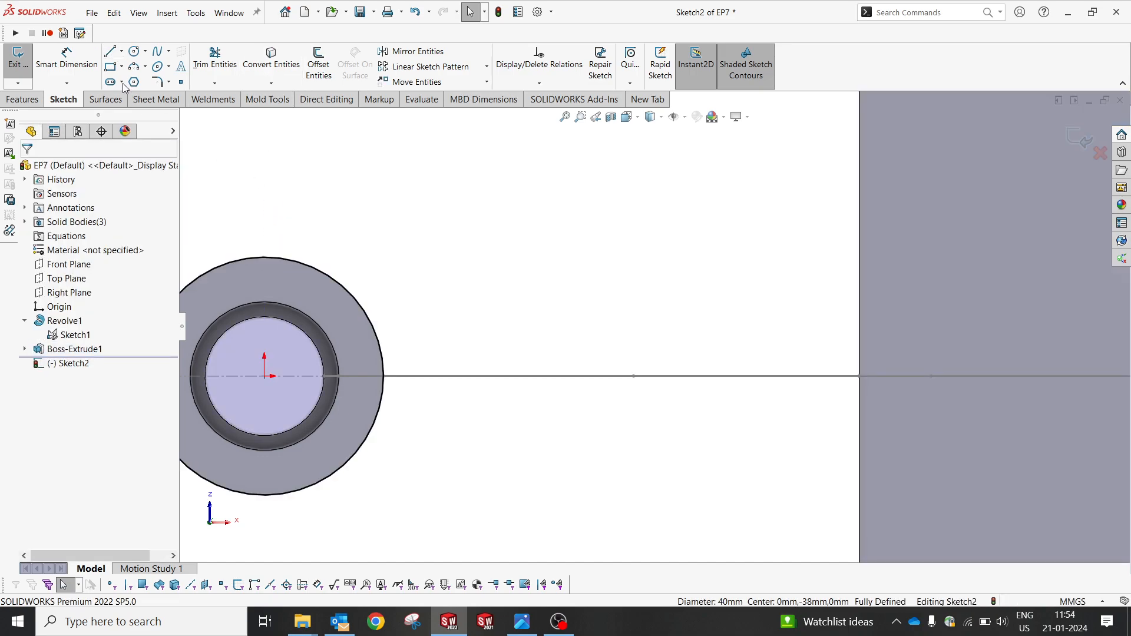
Draw two lines joining the converted circle's upper and lower quadrant points to the plate's two corners nearest the boss
key("l")
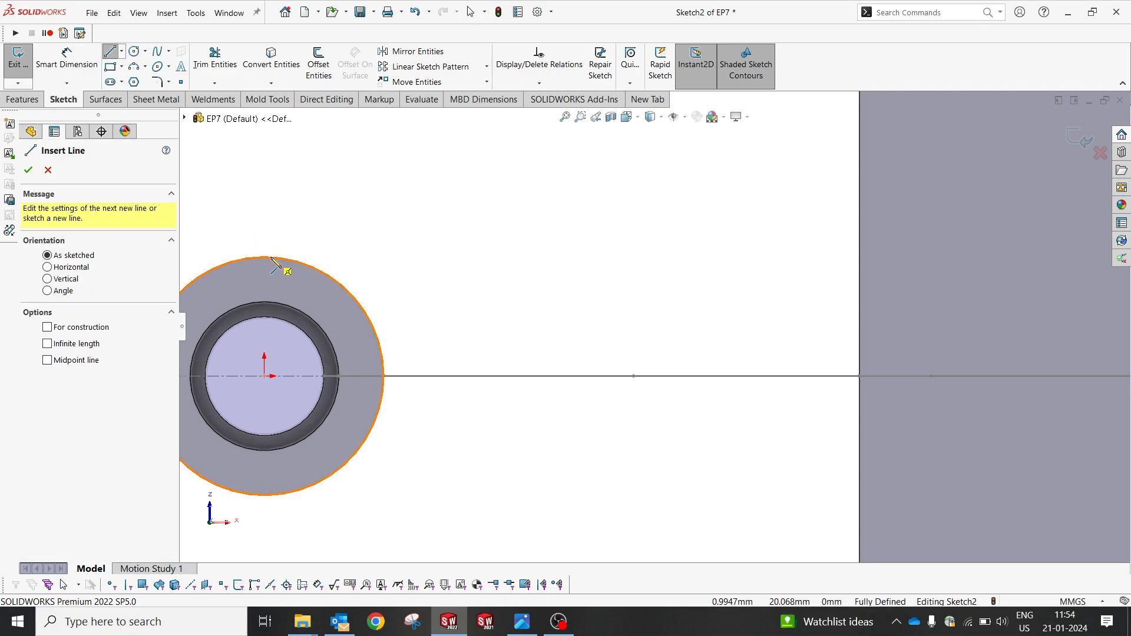
left_click(265, 258)
scroll(657, 325, "up", 3)
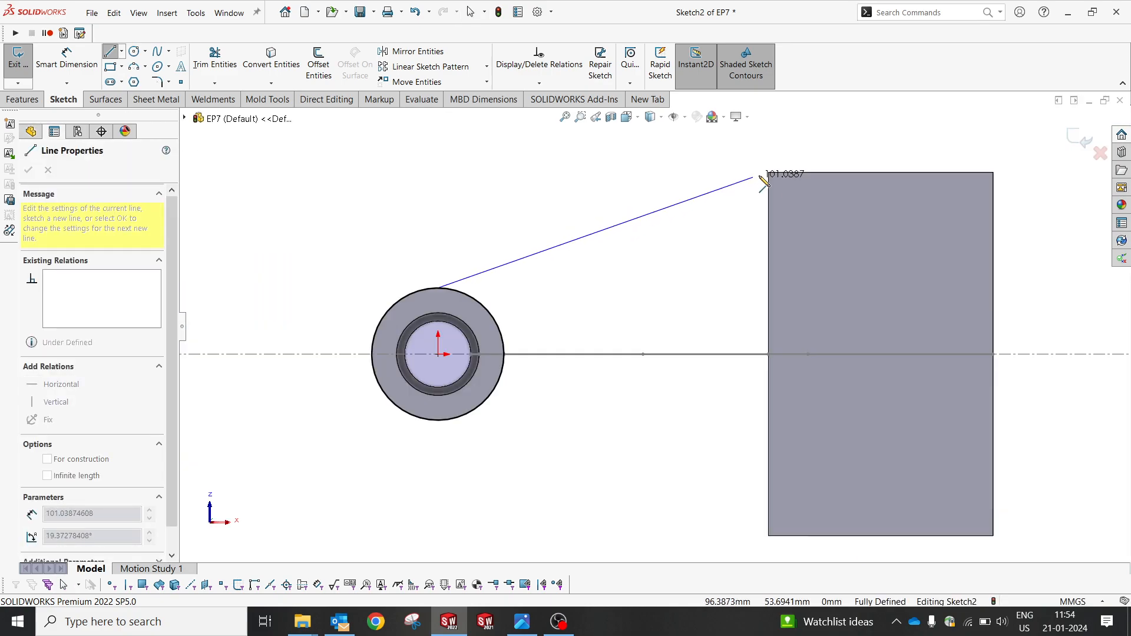
left_click(769, 173)
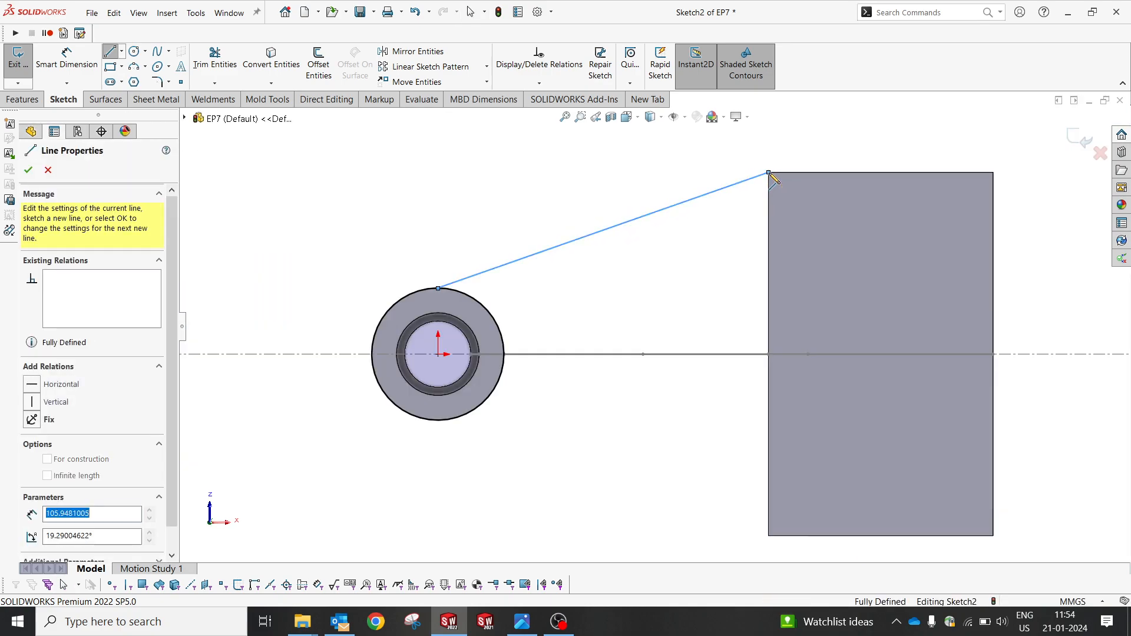
key("Escape")
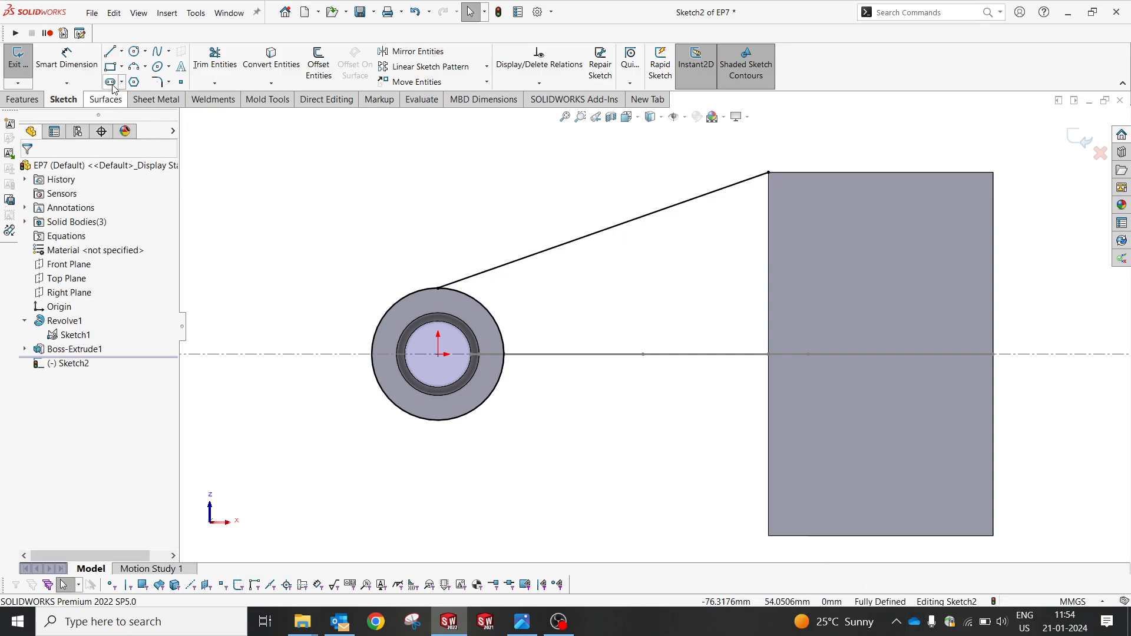
left_click(438, 420)
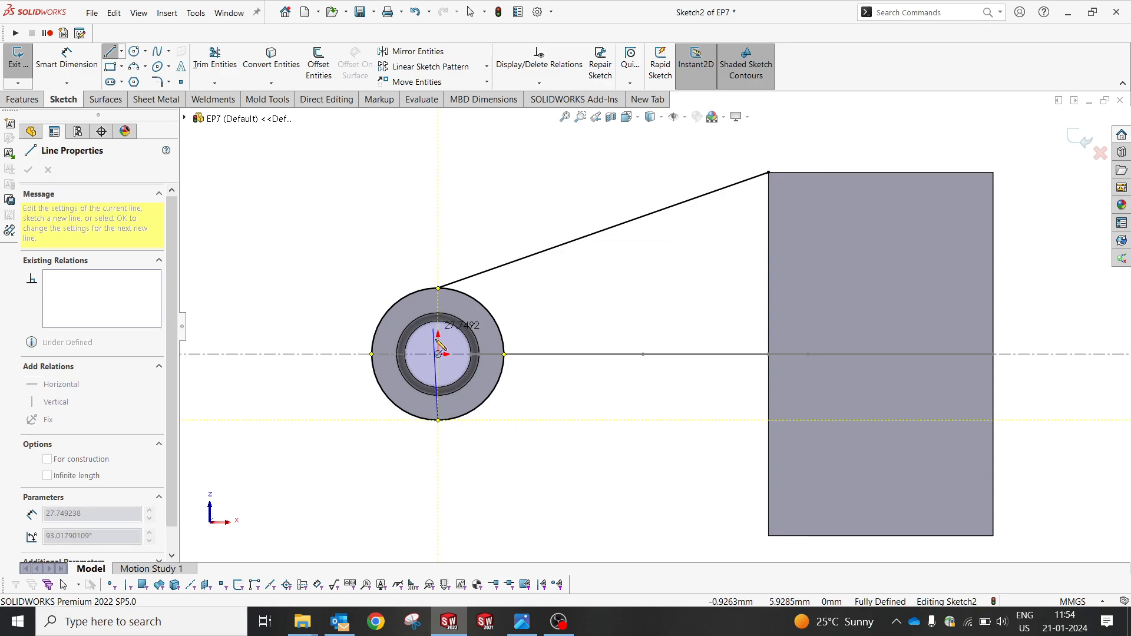
key("f")
left_click(733, 471)
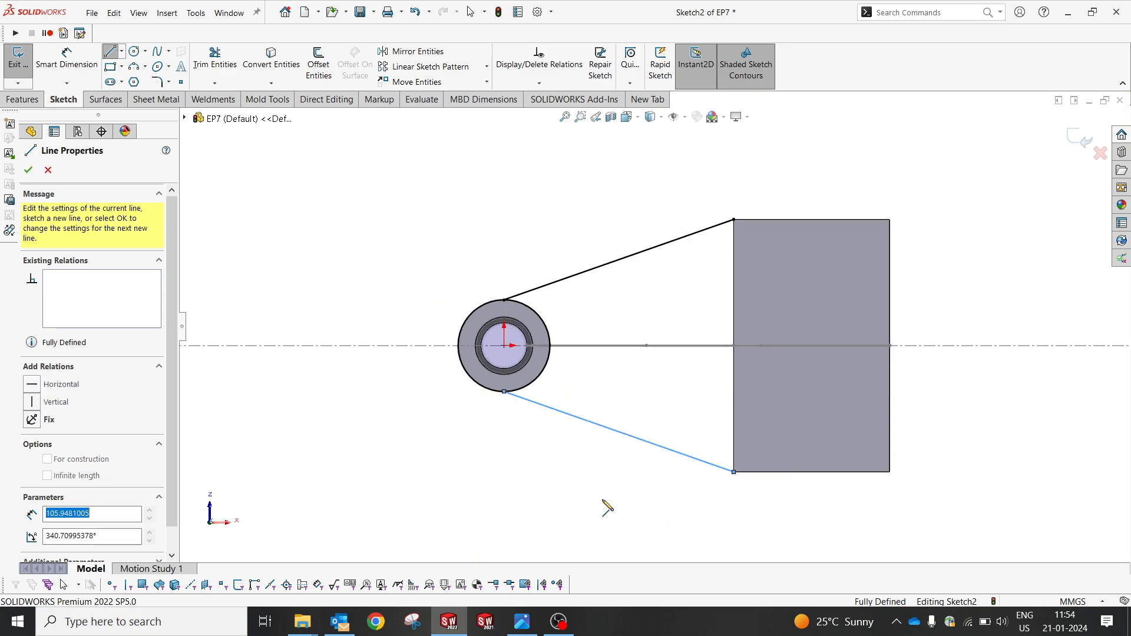
key("Escape")
Power trim the half of the converted circle facing away from the plate, keeping the arc between the two lines
left_click(215, 59)
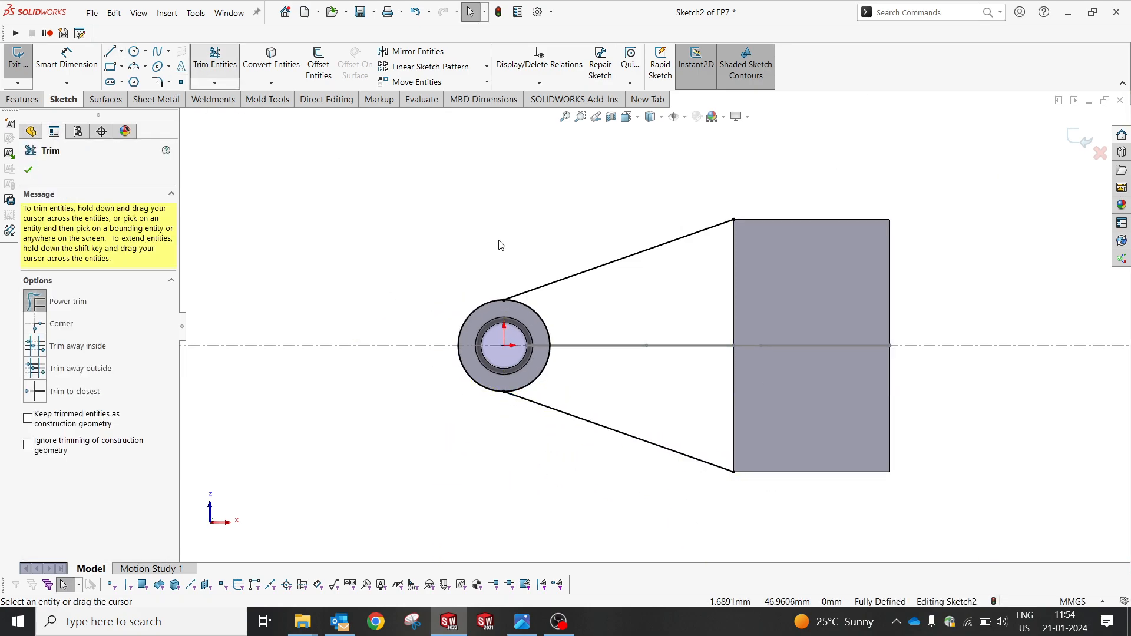
left_click_drag(478, 254, 495, 311)
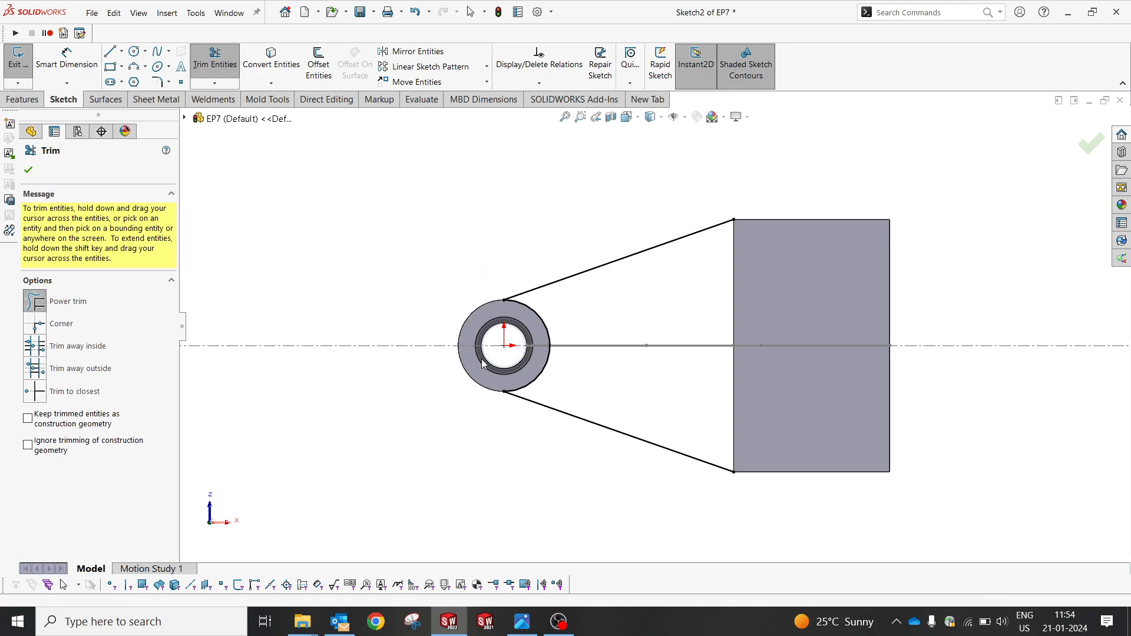
mouse_move(488, 308)
middle_mouse_down()
mouse_move(493, 383)
mouse_move(505, 375)
middle_mouse_up()
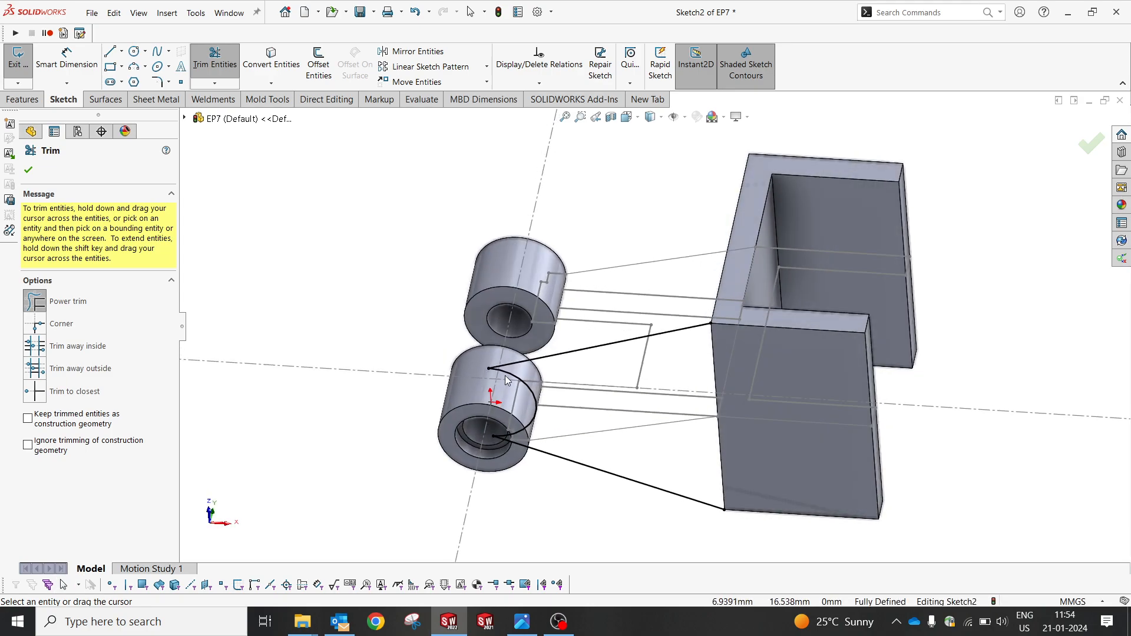
mouse_move(811, 306)
middle_mouse_down()
mouse_move(642, 348)
mouse_move(606, 370)
middle_mouse_up()
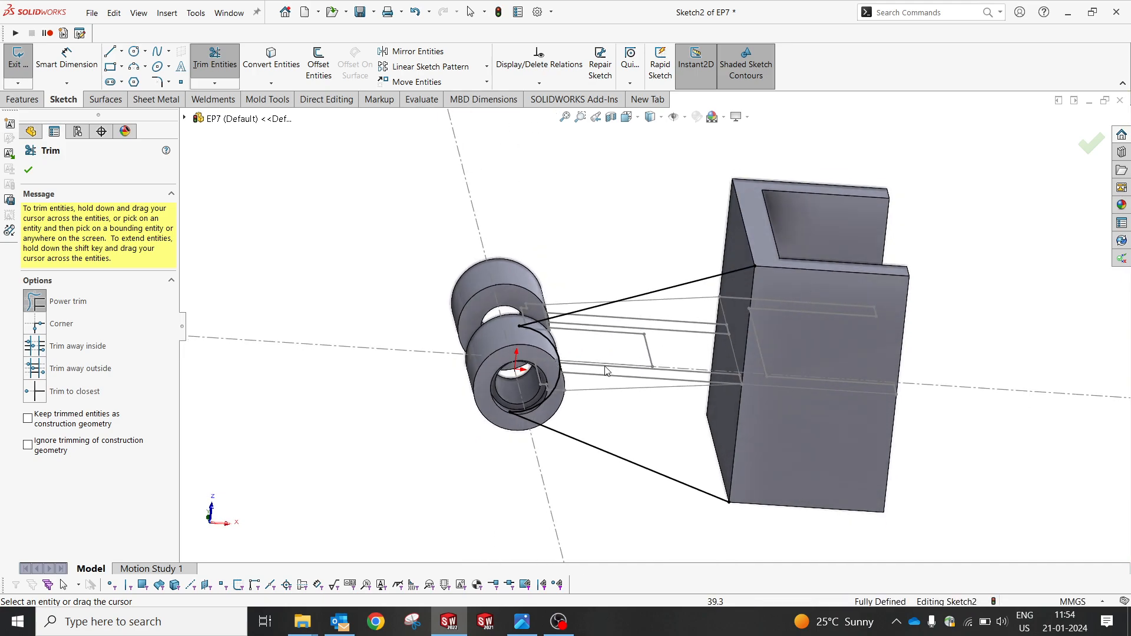
left_click(28, 171)
left_click(22, 98)
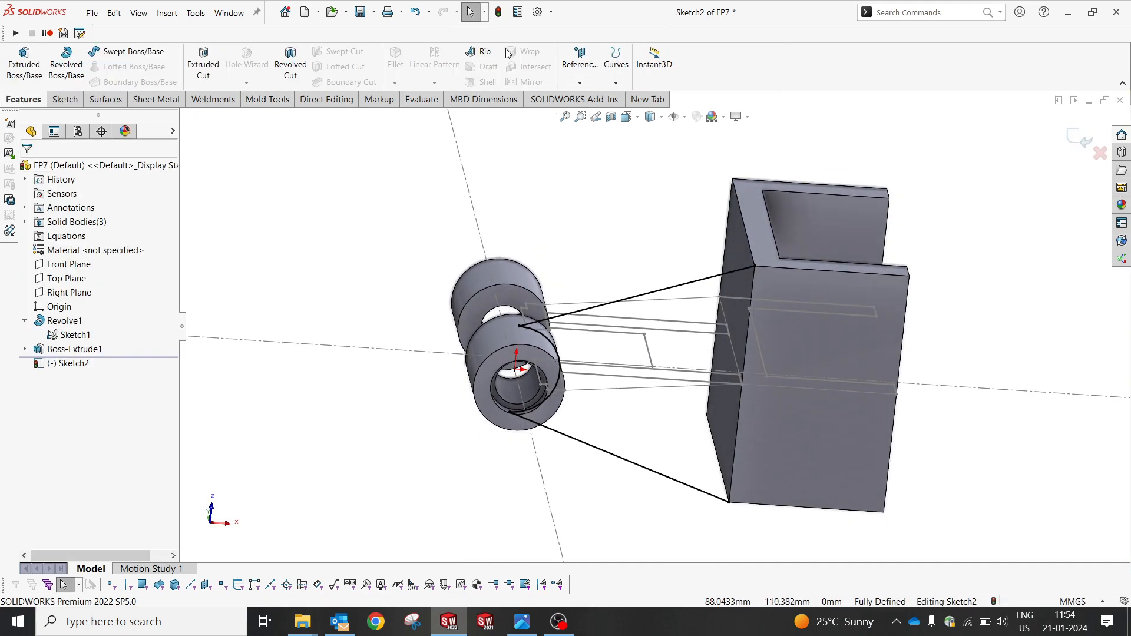
left_click(485, 52)
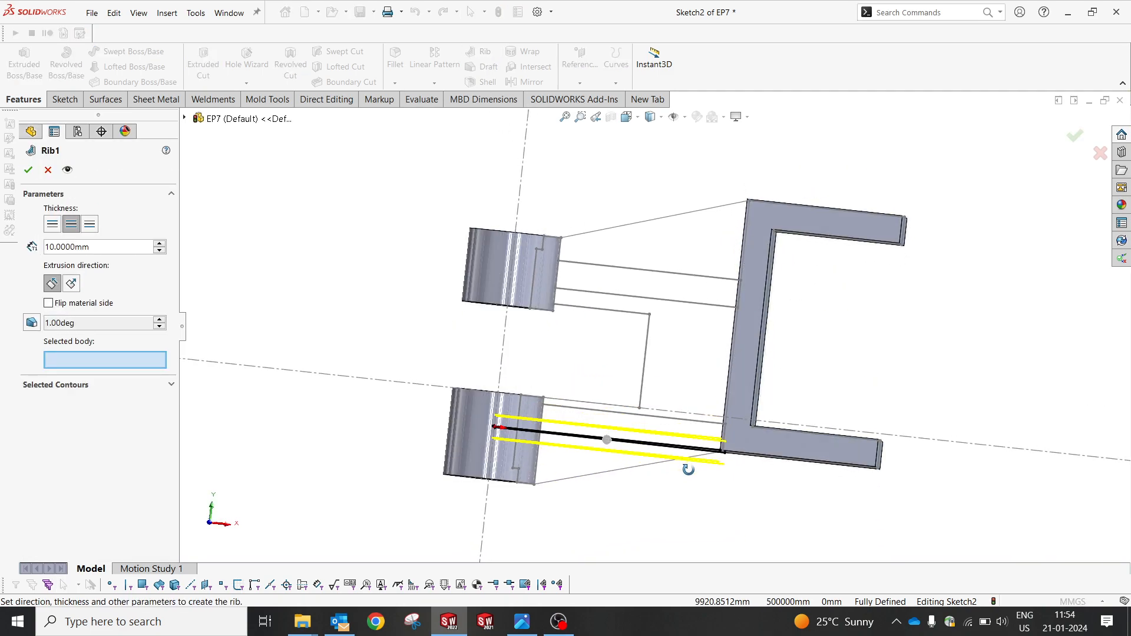
left_click(90, 225)
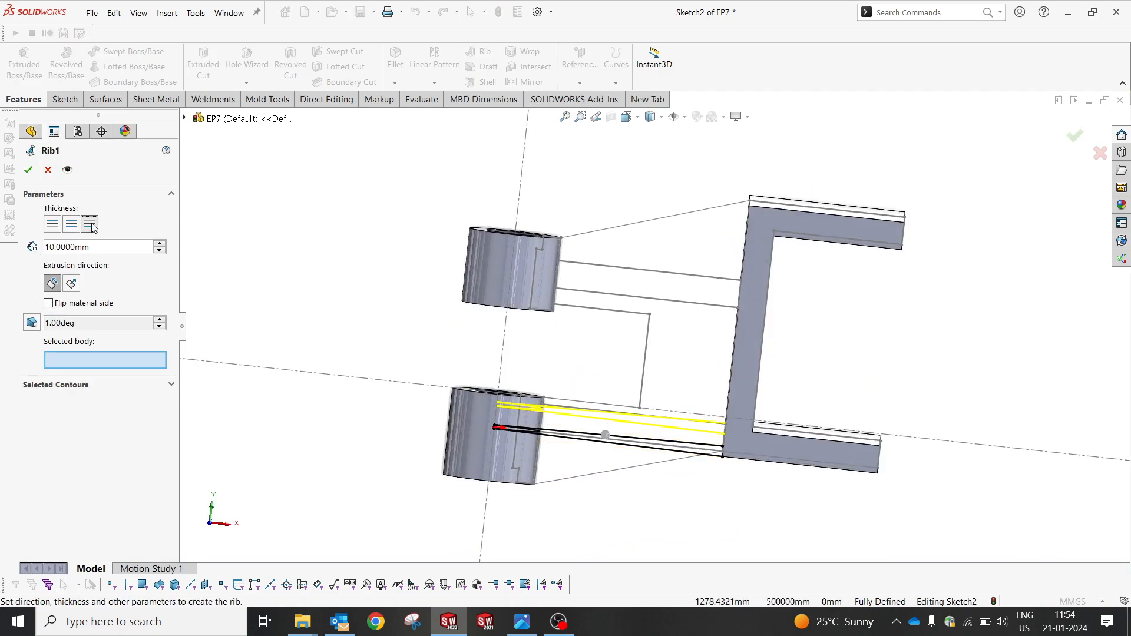
double_click(93, 247)
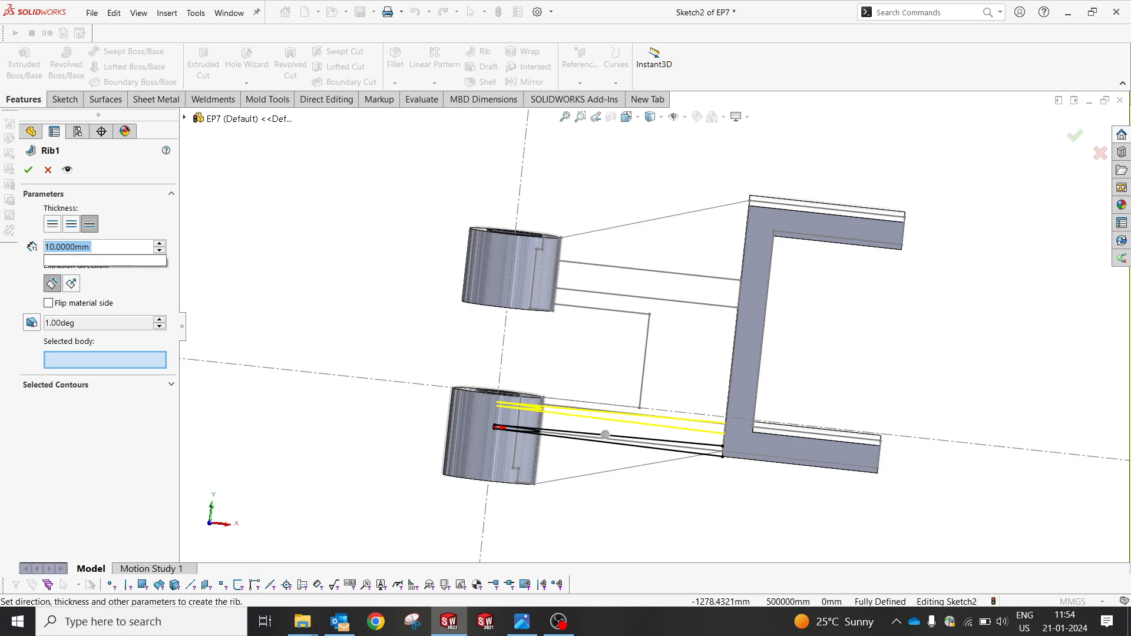
type("12")
key("Return")
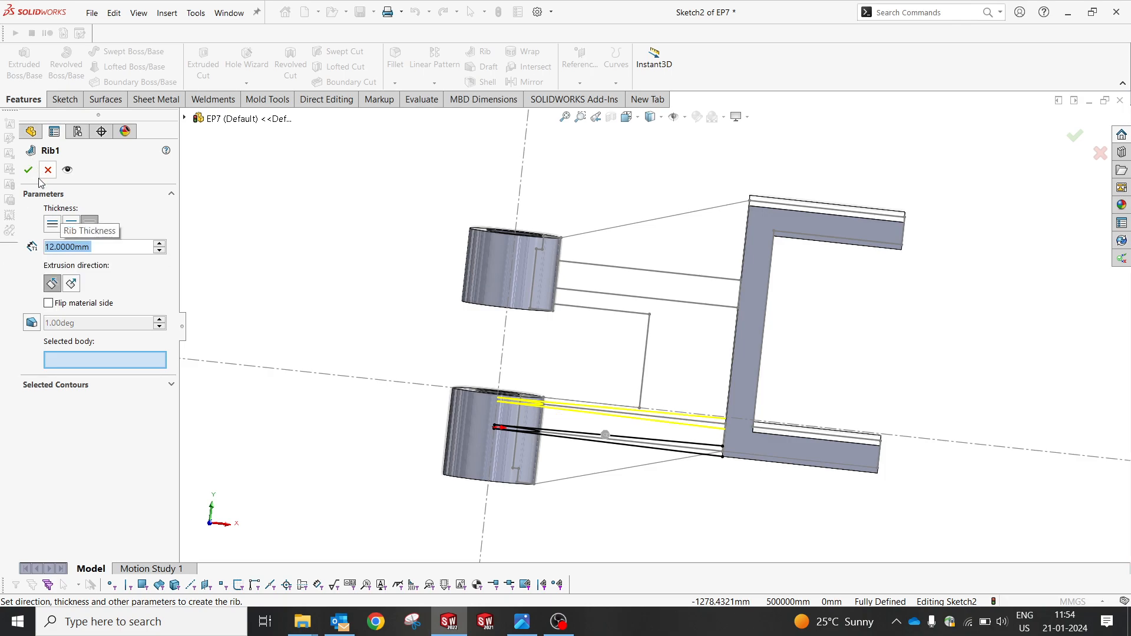
middle_click_drag(589, 353, 595, 457)
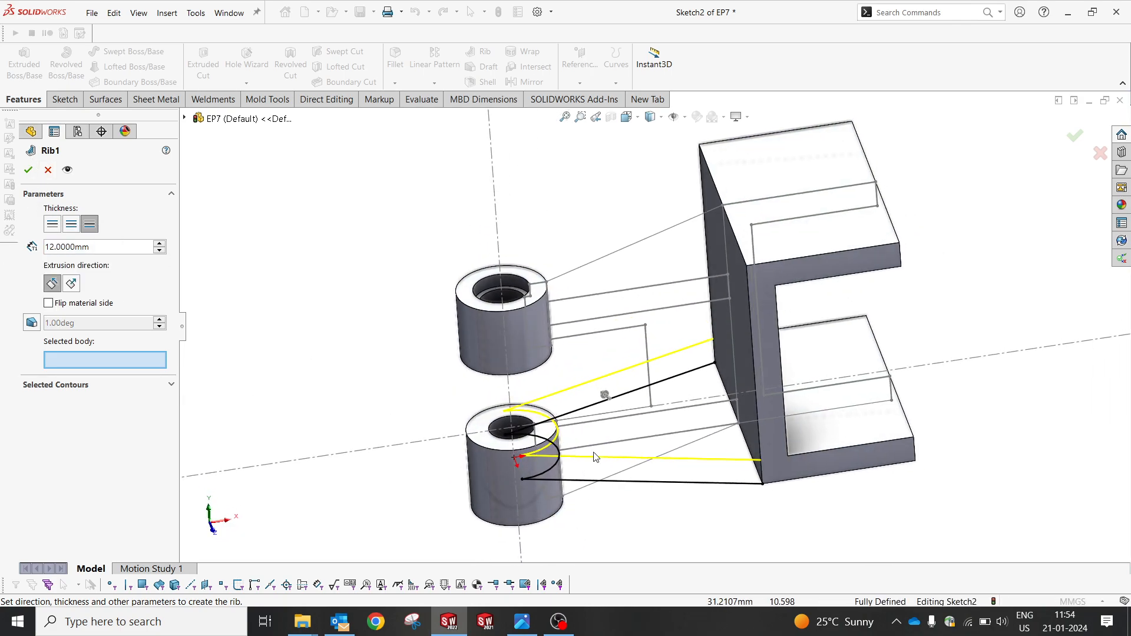
left_click(49, 303)
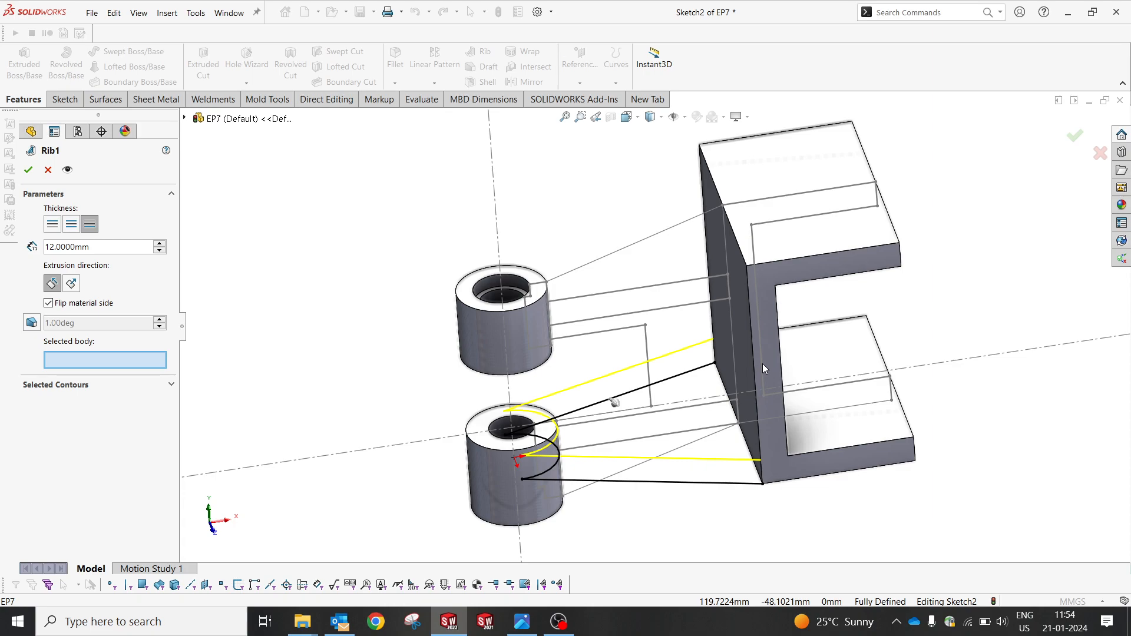
left_click(47, 171)
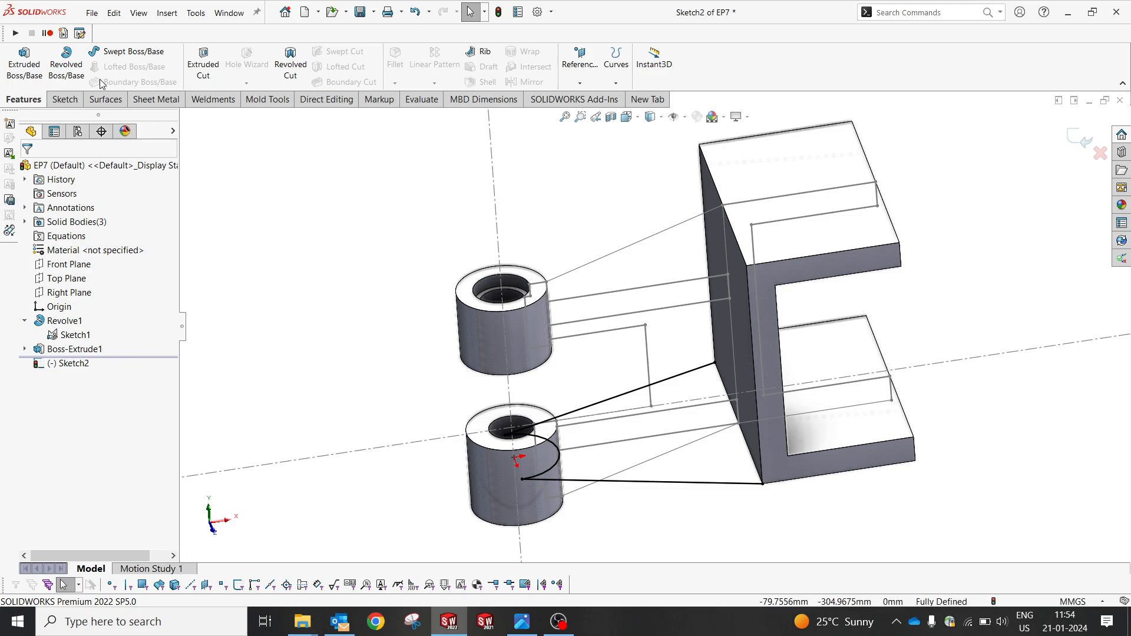
Close the arm profile with a line along the plate's edge between the outer ends of the two slanted lines
left_click(65, 99)
left_click(111, 53)
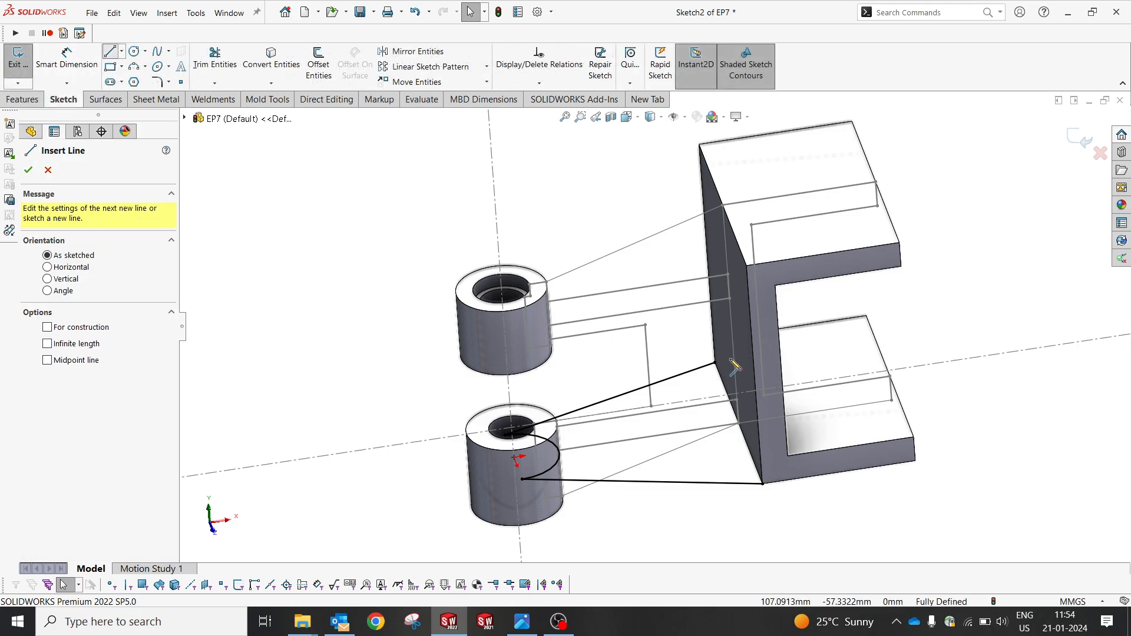
left_click(715, 364)
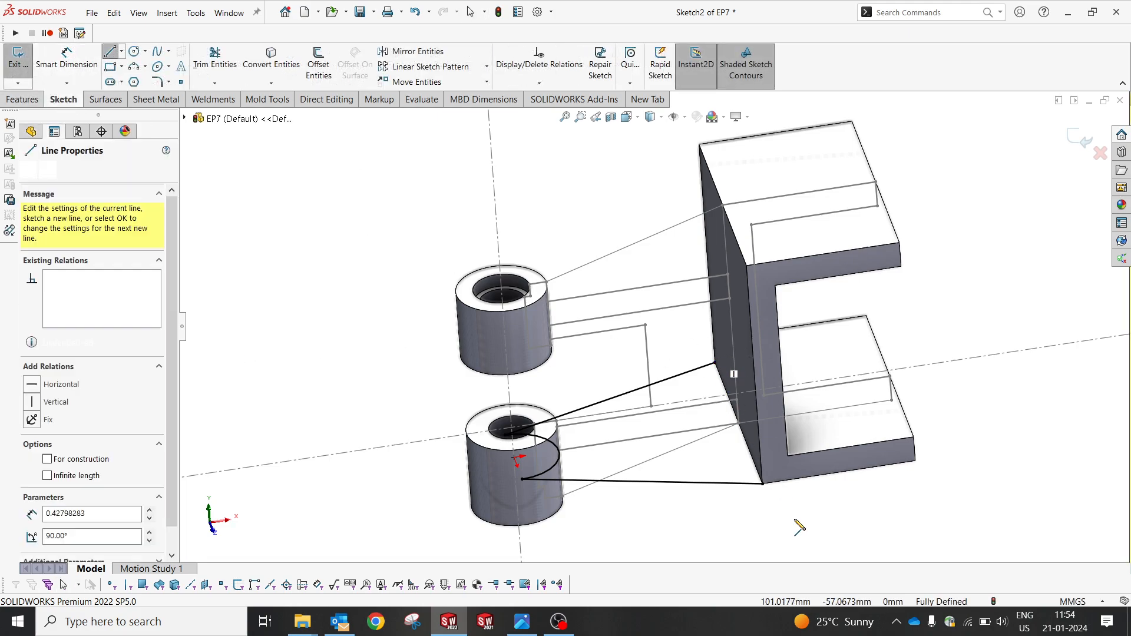
left_click(763, 484)
scroll(708, 382, "down", 4)
key("Escape")
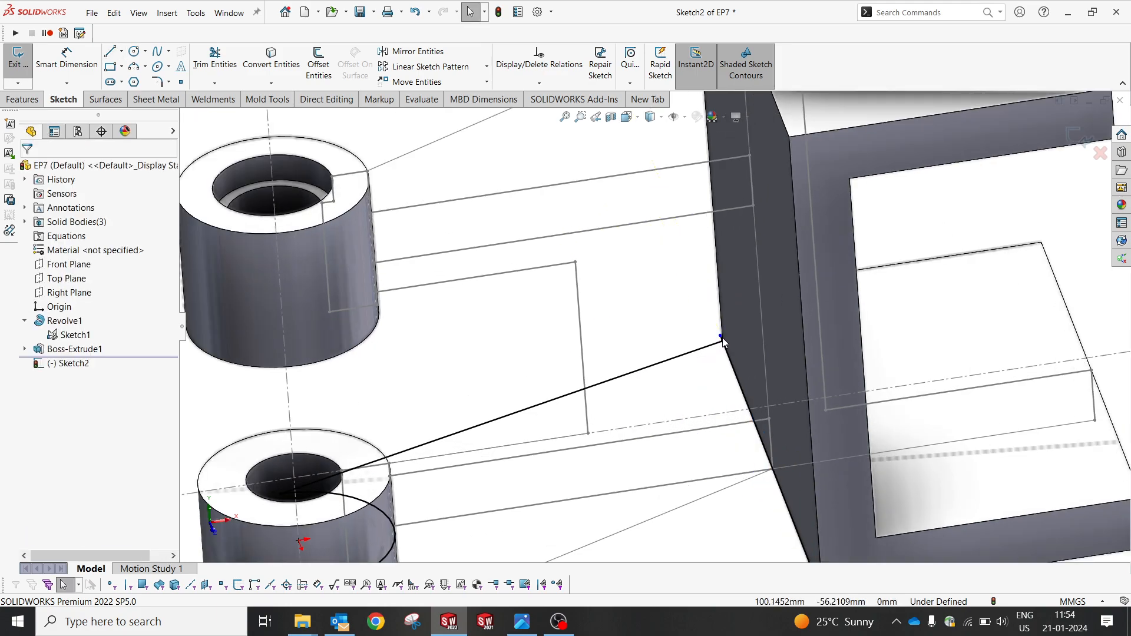
left_click(723, 342)
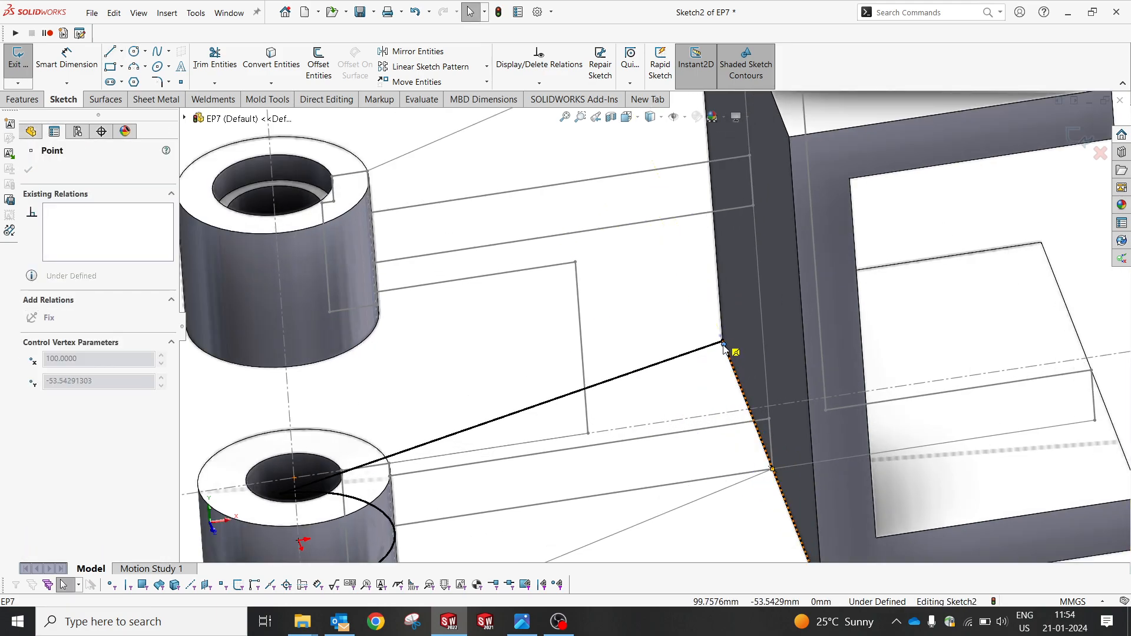
left_click_drag(724, 345, 723, 342)
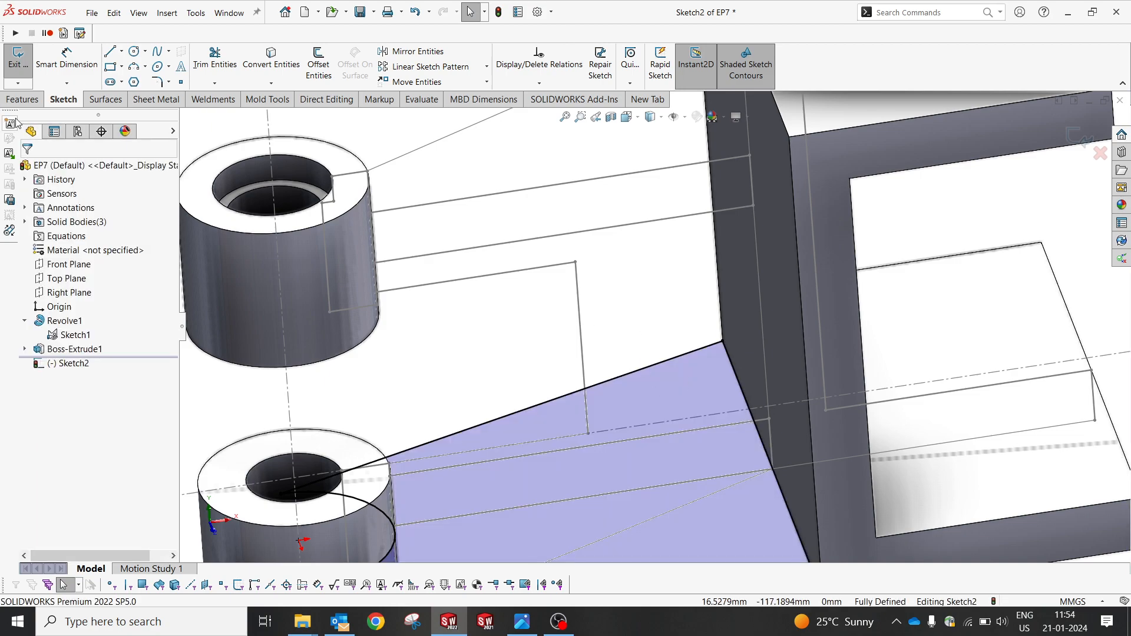
Extrude the closed arm profile 12 mm with the Blind end condition, reversed upward into the lower boss and plate
left_click(22, 99)
left_click(24, 65)
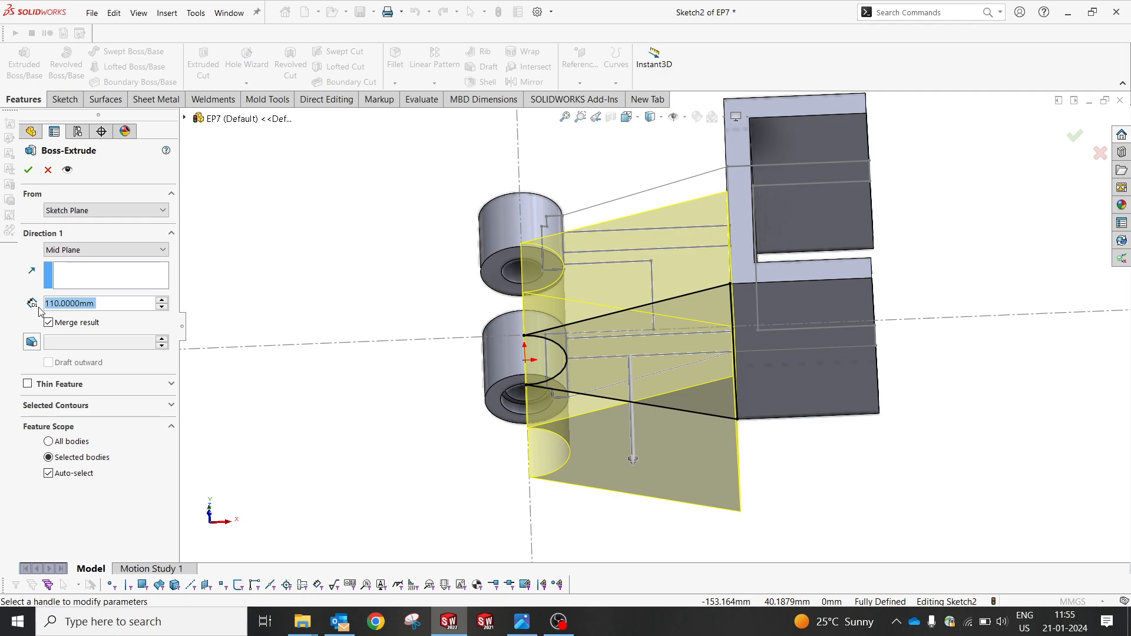
type("12")
key("Return")
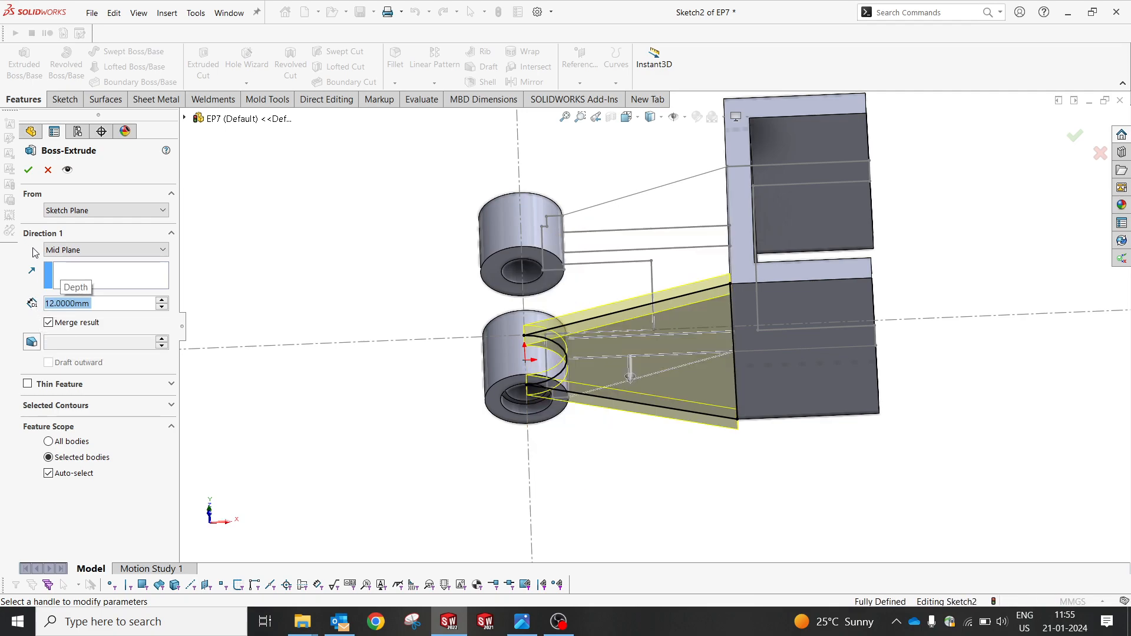
left_click(63, 249)
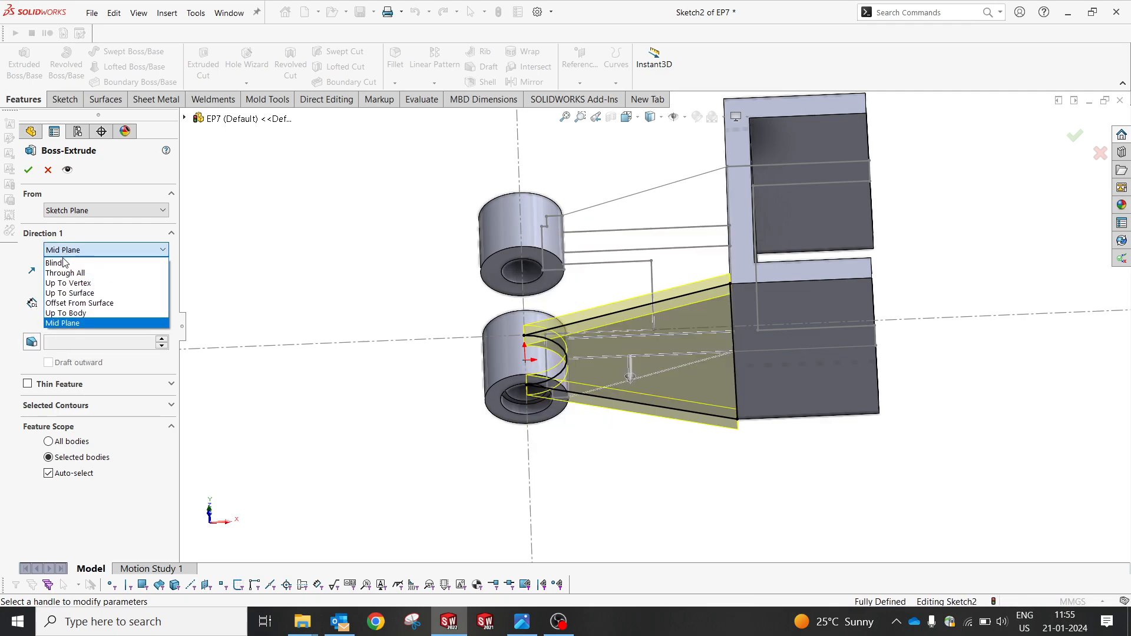
left_click(65, 261)
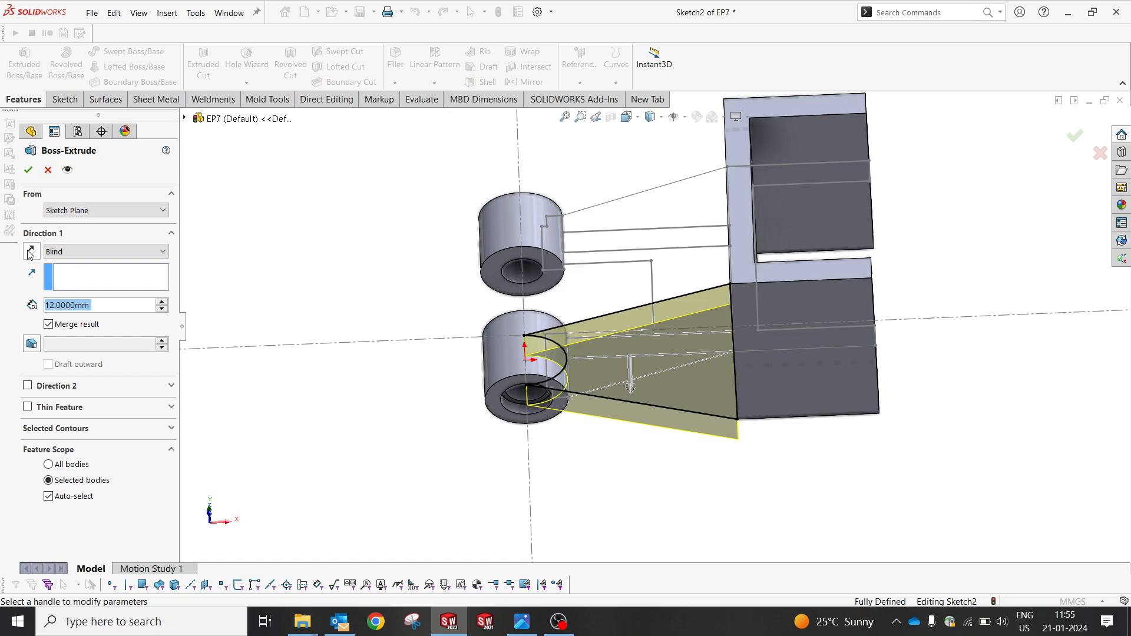
left_click(30, 252)
left_click(28, 170)
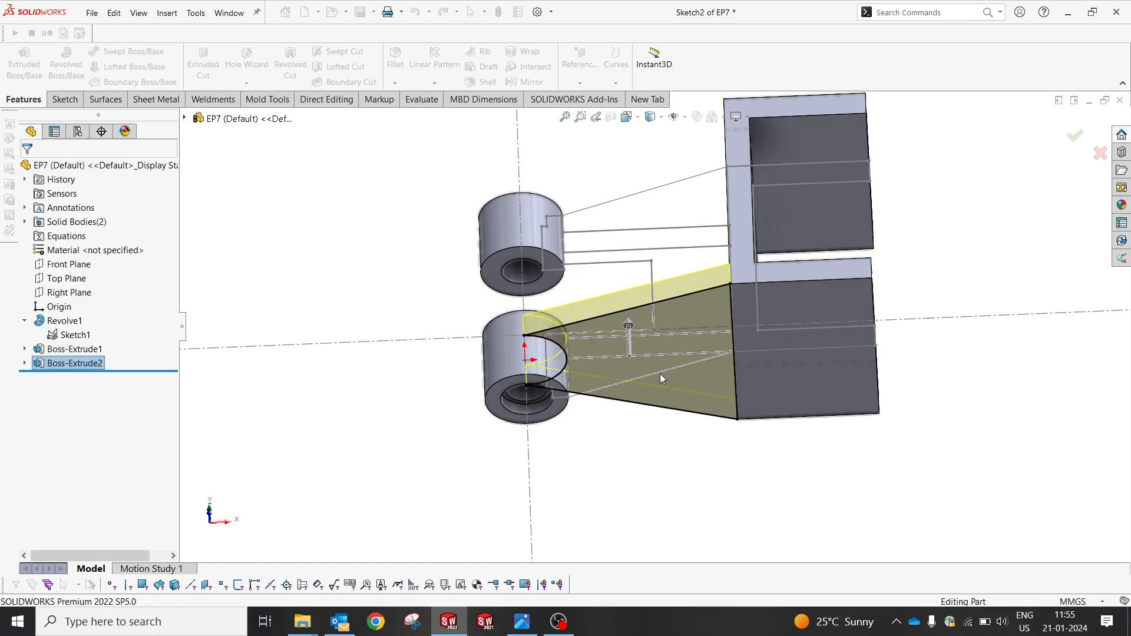
Start a linear pattern of the lower arm, using its upper face as direction, with two instances spaced 38 mm apart
scroll(641, 380, "down", 2)
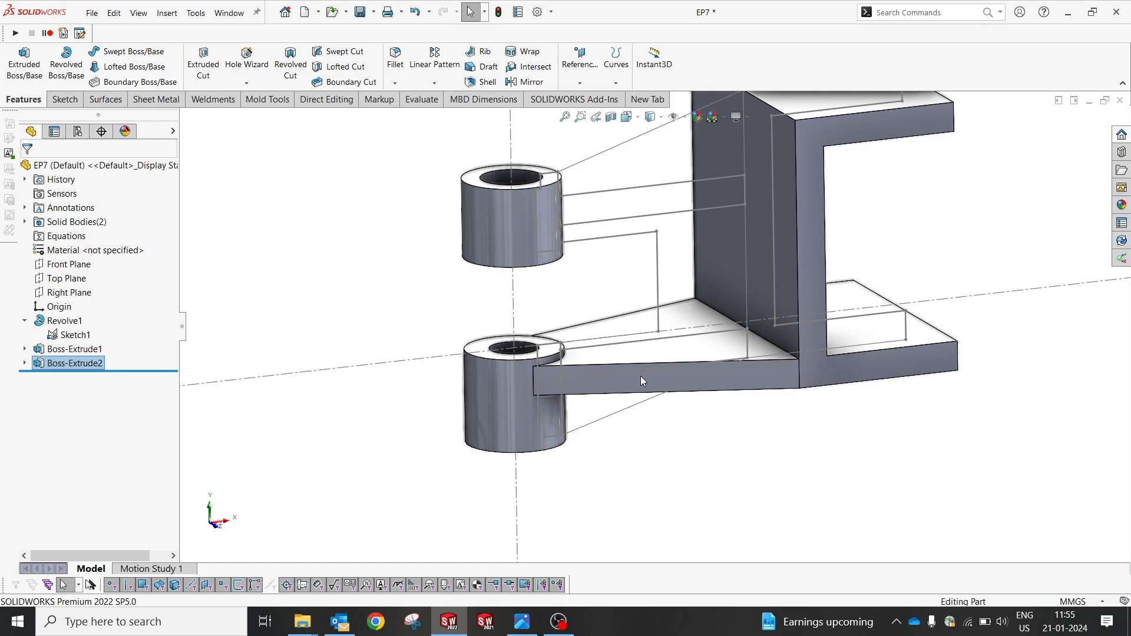
scroll(750, 206, "up", 3)
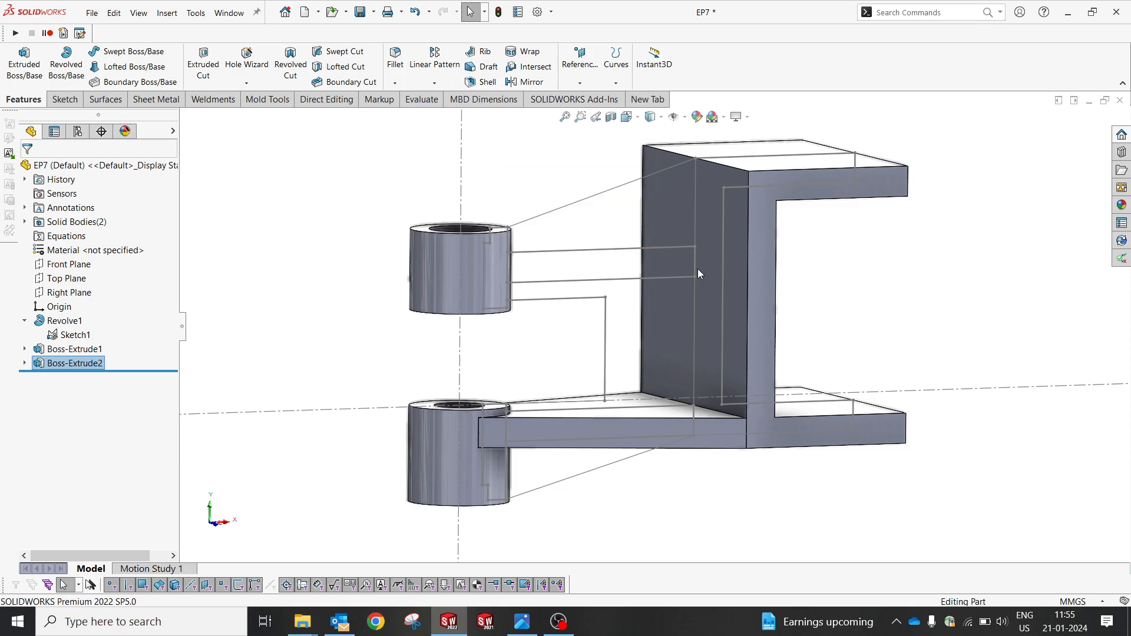
left_click(435, 59)
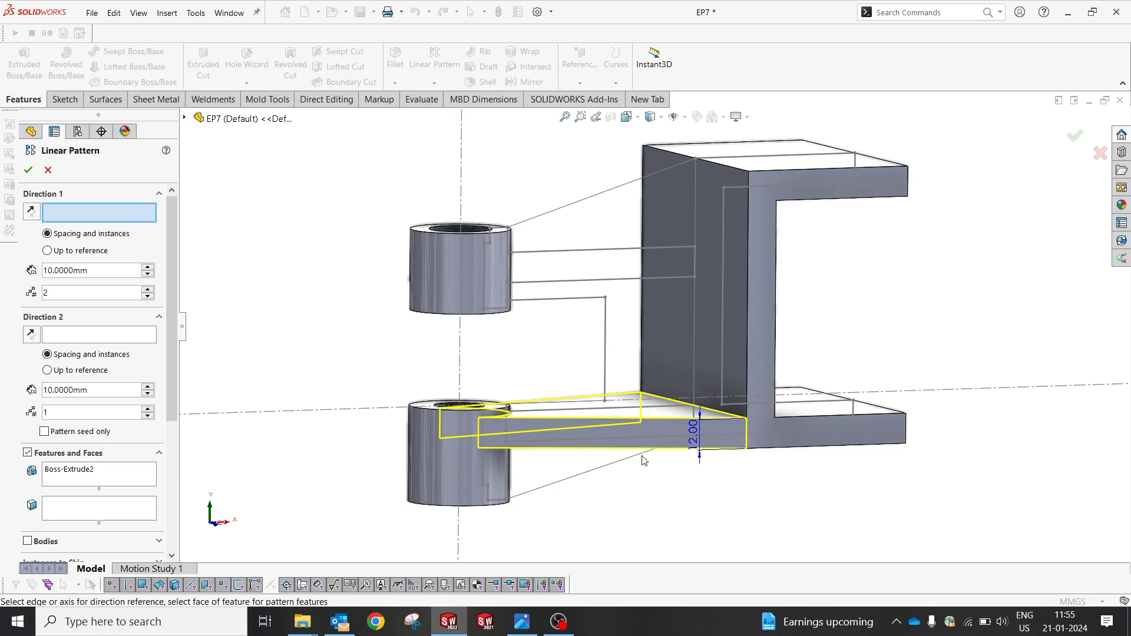
left_click(666, 413)
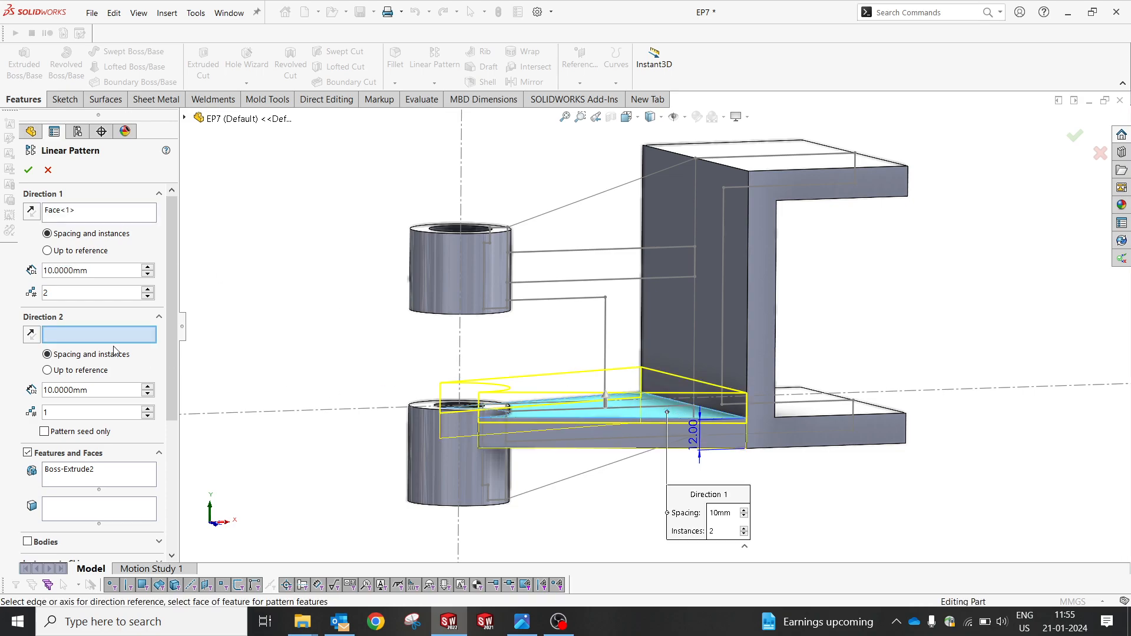
left_click_drag(107, 272, 1, 250)
type("38")
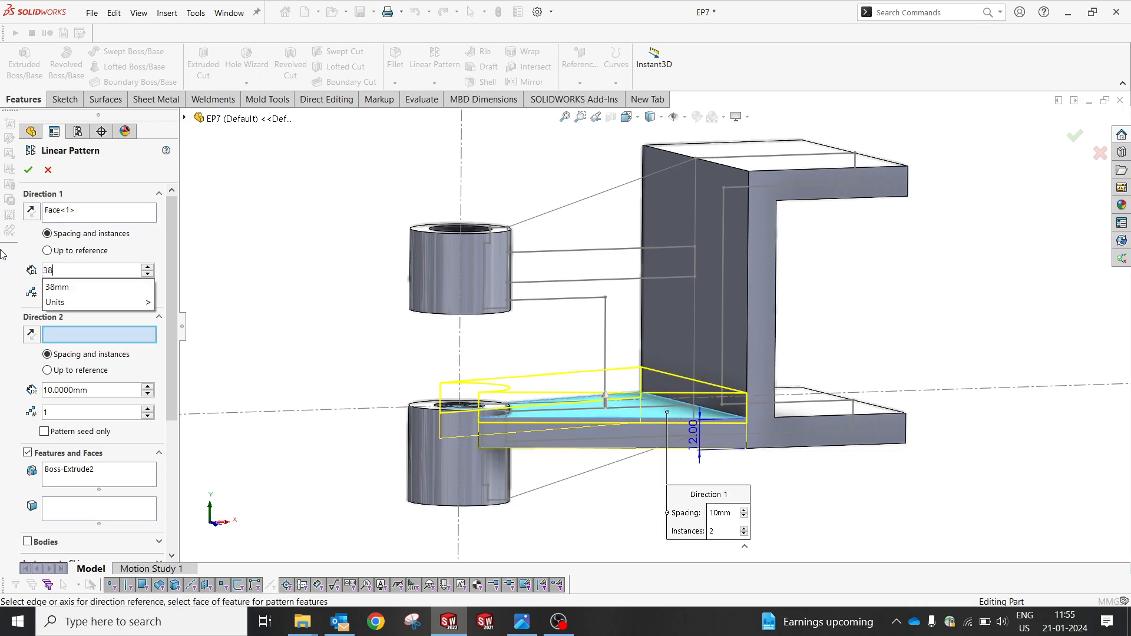
key("Return")
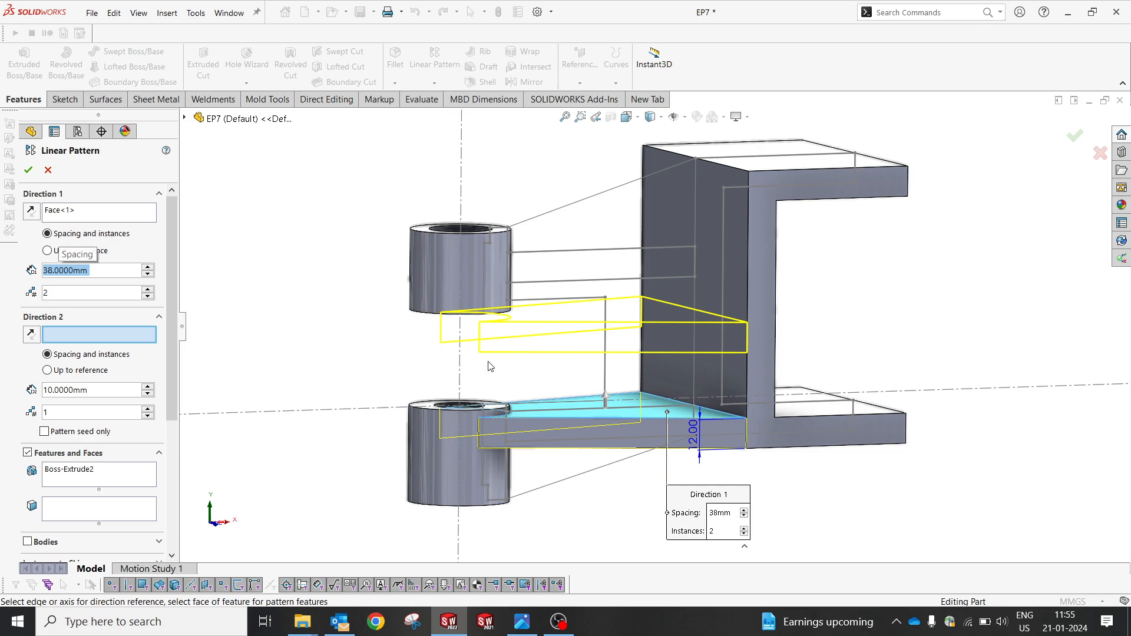
Try pattern spacings of 50, 53 and 65 mm, comparing the preview with the upper arm's sketch lines in the front view
type("50")
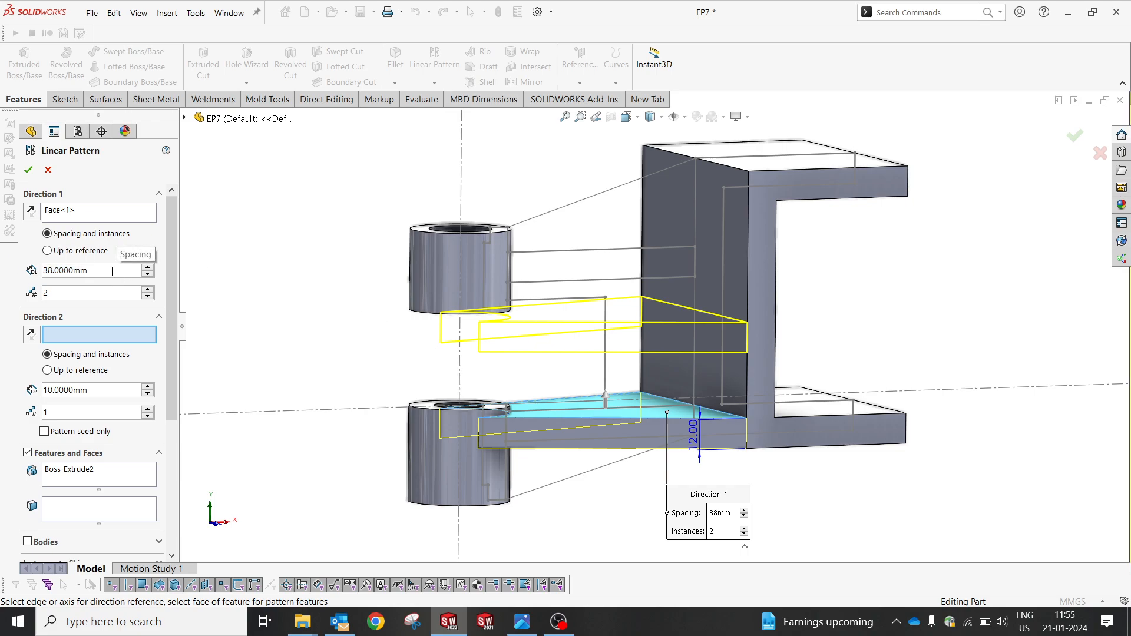
key("Return")
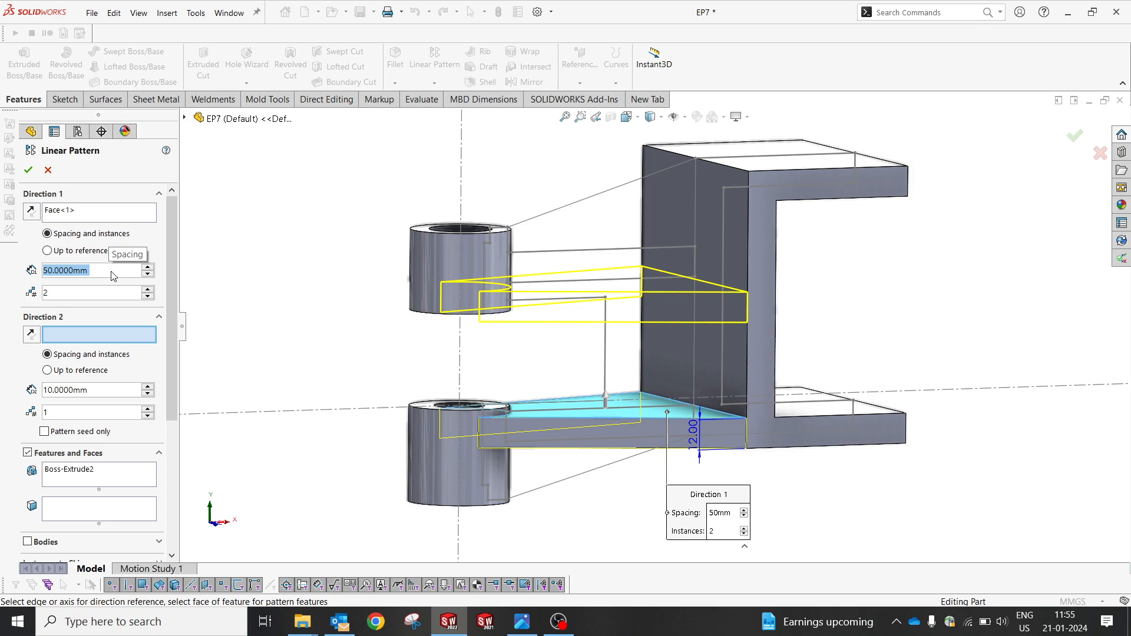
middle_click_drag(674, 314, 638, 275)
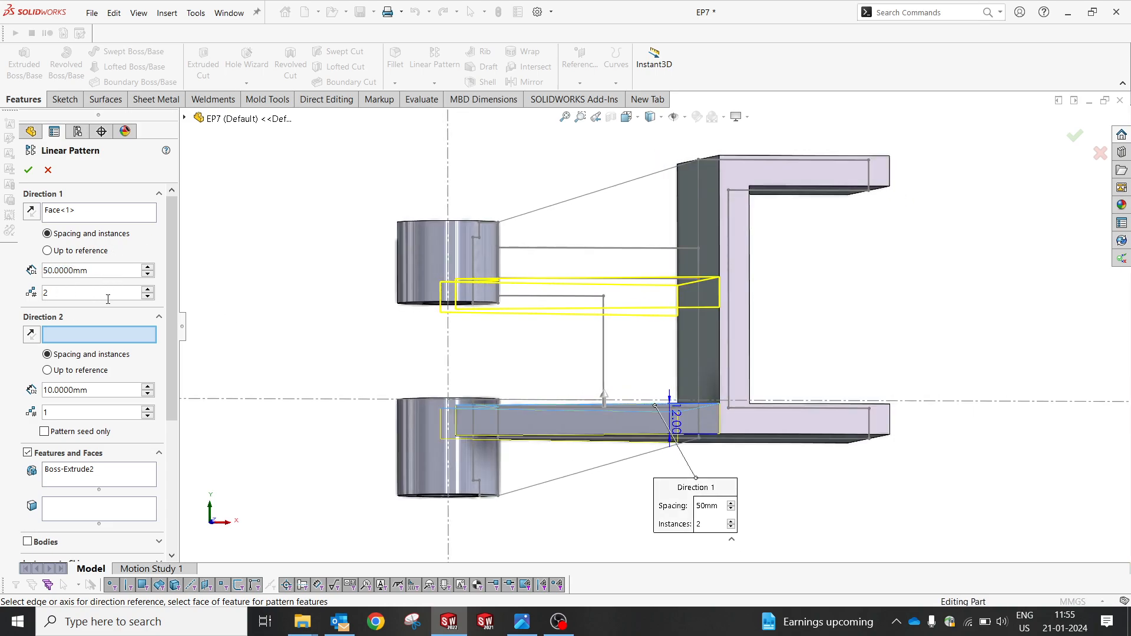
left_click(102, 270)
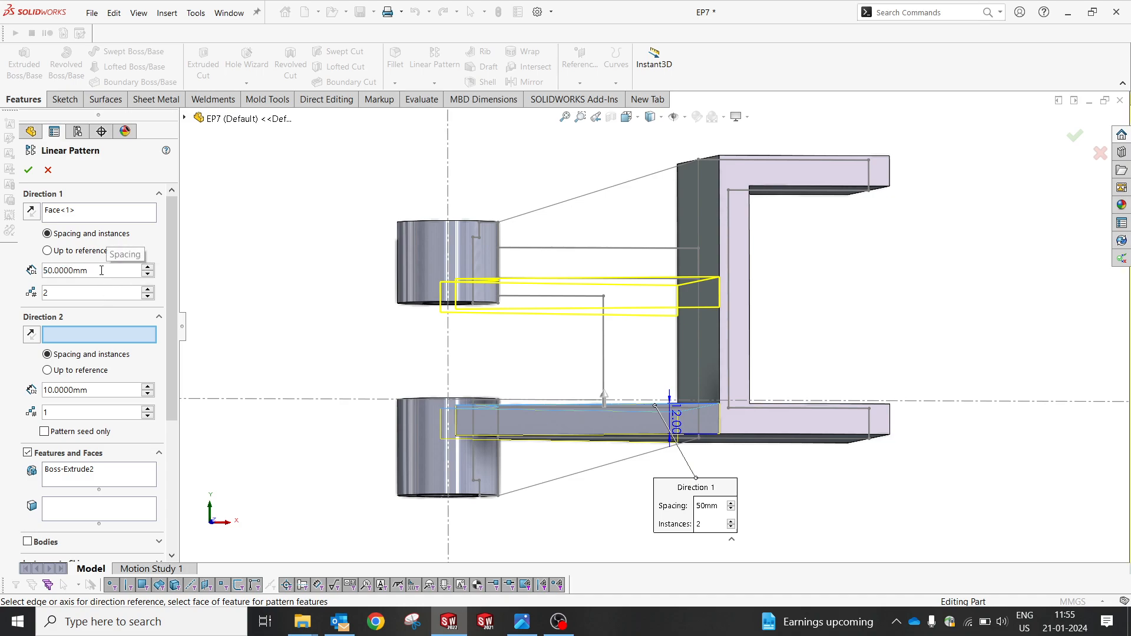
type("+3")
key("Return")
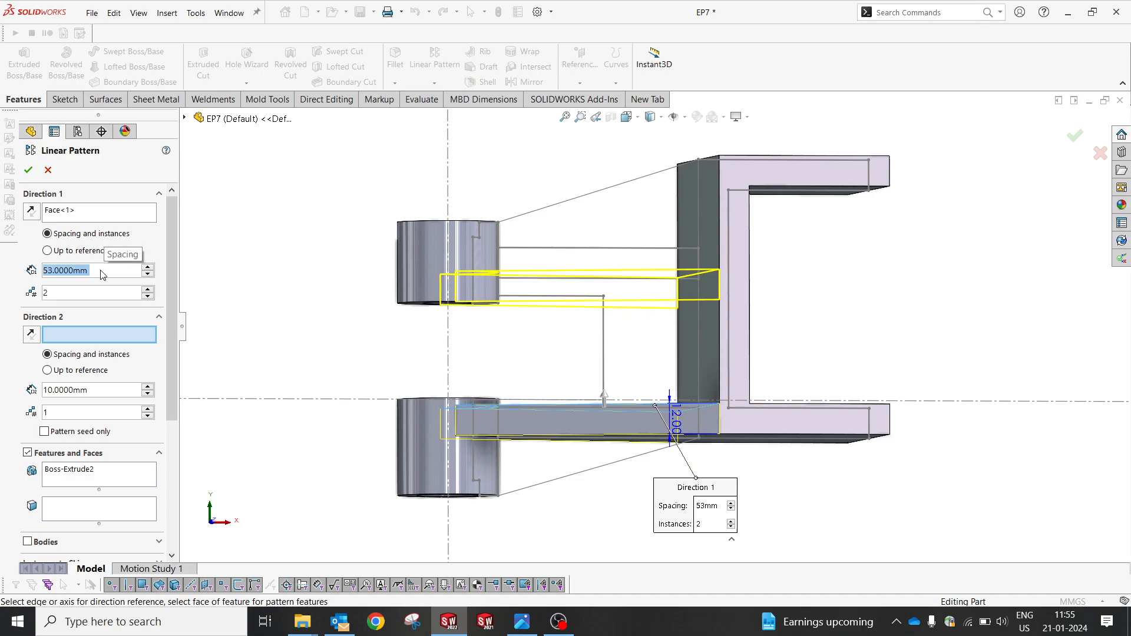
left_click(102, 270)
type("+12")
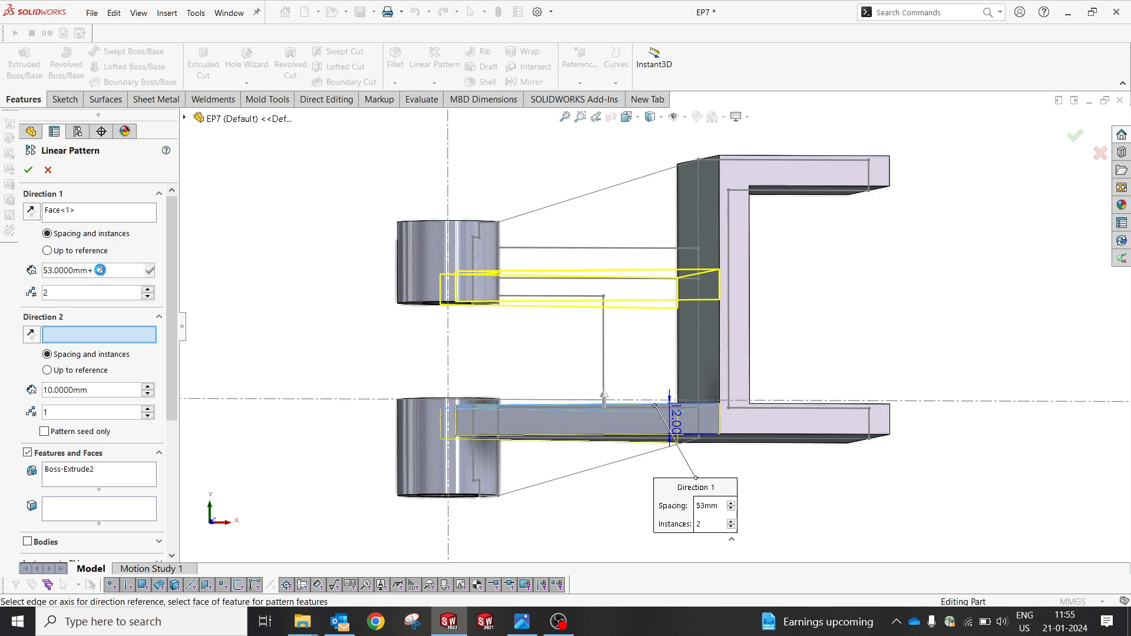
key("Return")
key("space")
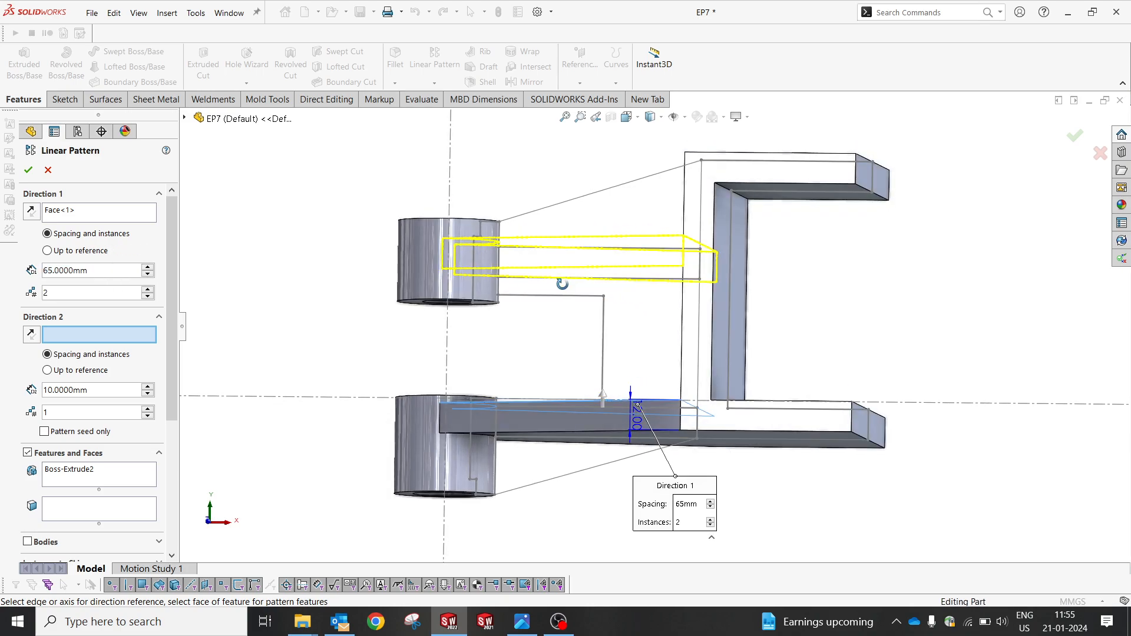
key("ctrl+1")
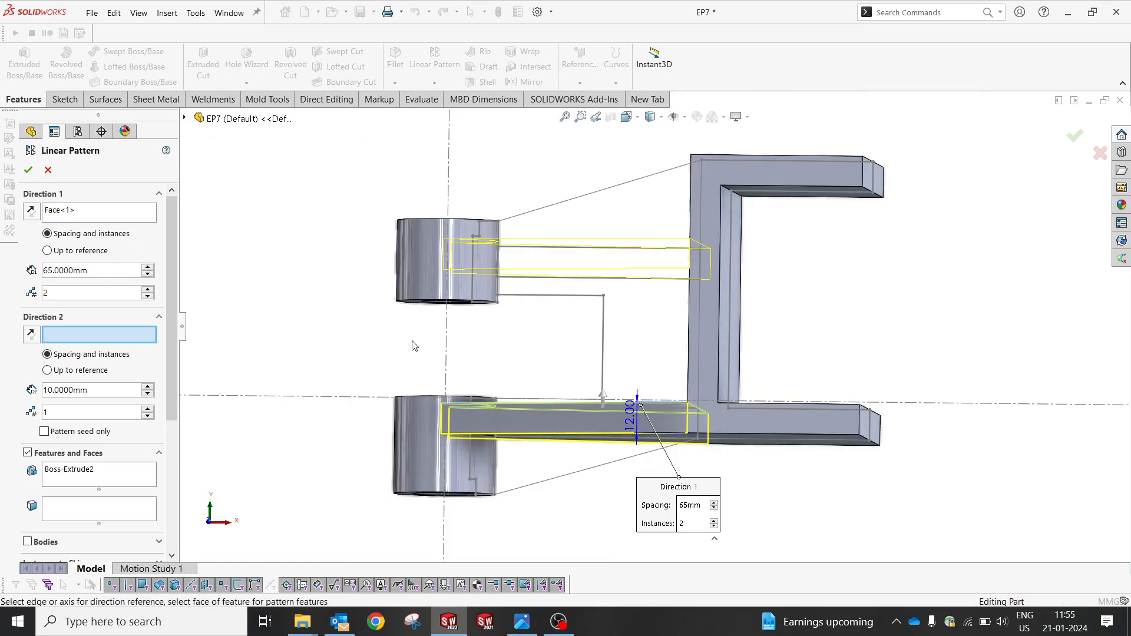
scroll(660, 269, "down", 2)
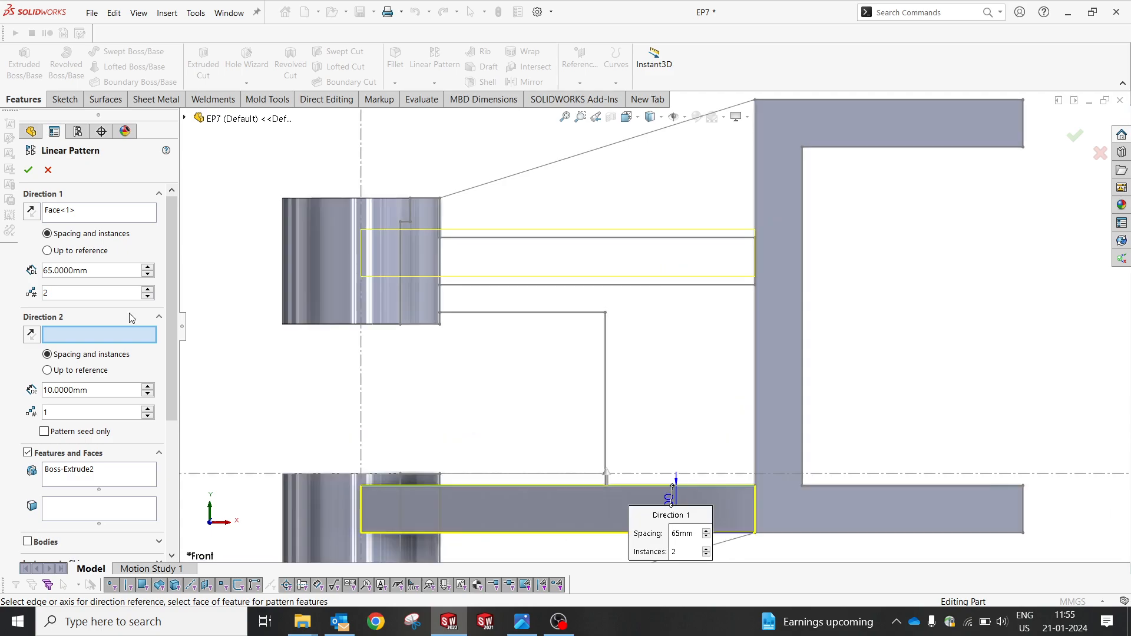
Set the spacing to 62 mm, define the pattern up to the lower arm-line endpoint at the upper boss, and create it
left_click(116, 270)
left_click(120, 269)
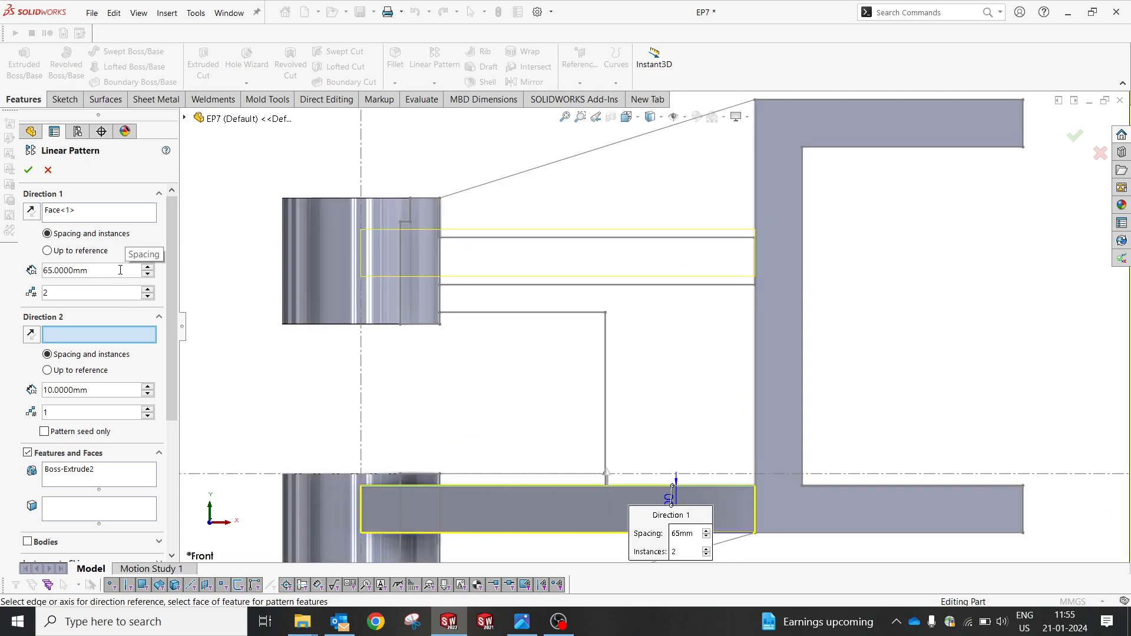
scroll(120, 271, "down", 3)
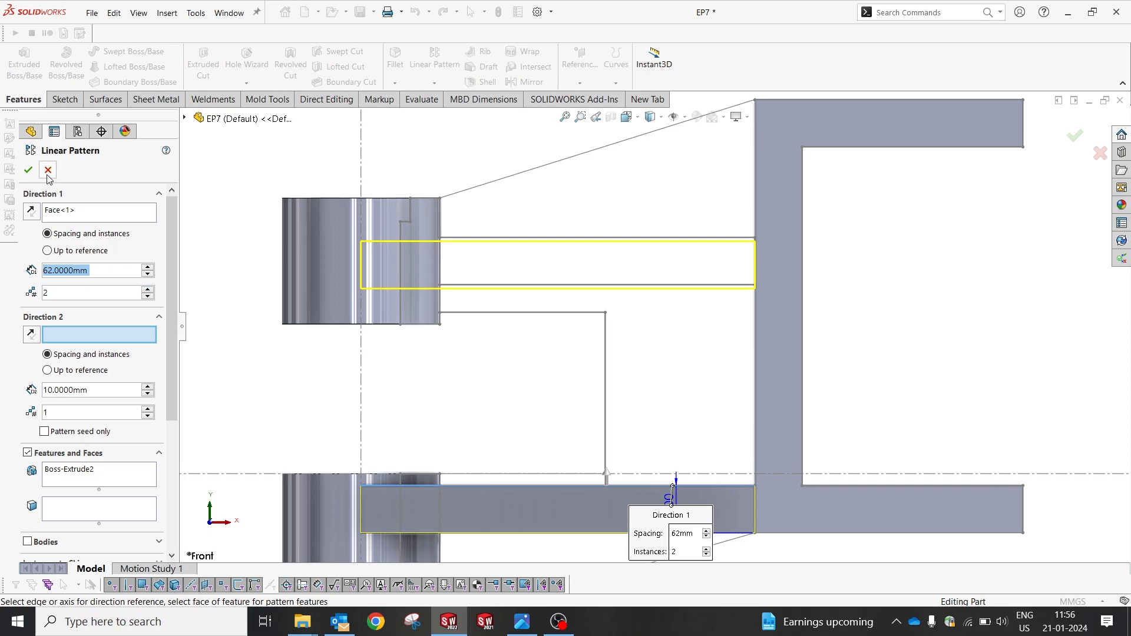
left_click(69, 249)
left_click(439, 285)
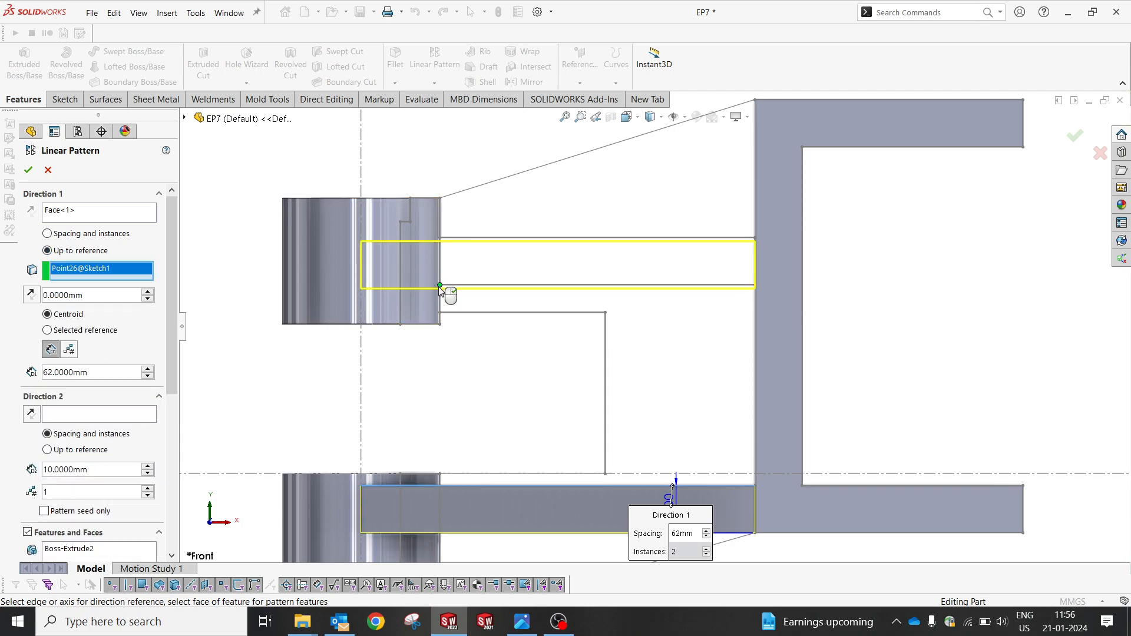
left_click(27, 171)
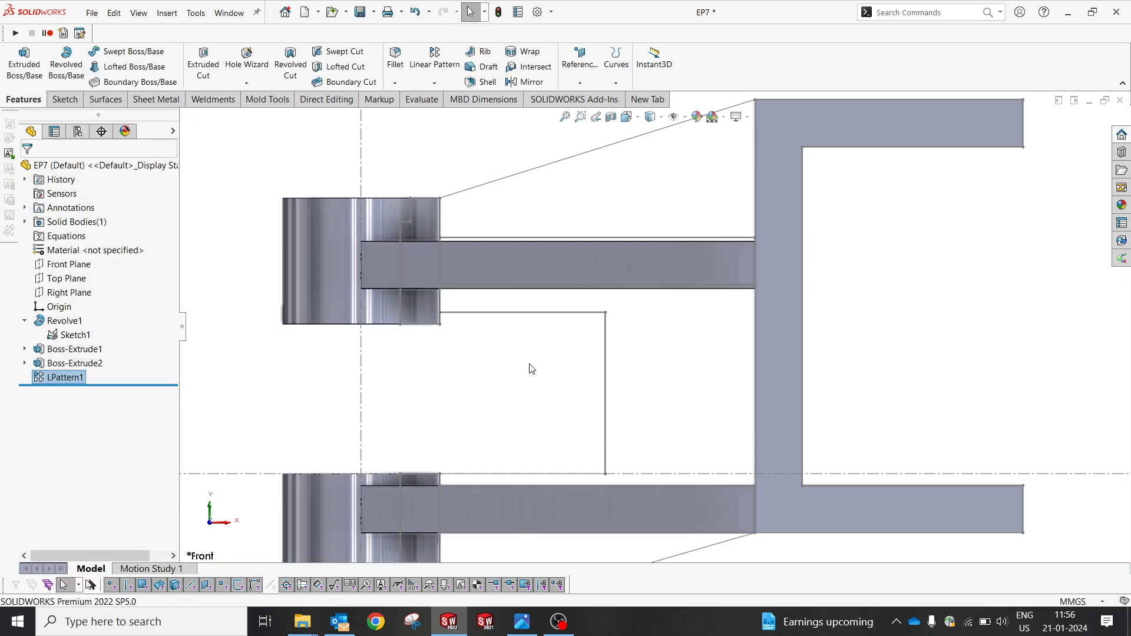
Roll back before the linear pattern and measure the distance from the upper arm's lower sketch line to the lower arm's bottom line
key("f")
left_click_drag(77, 387, 69, 370)
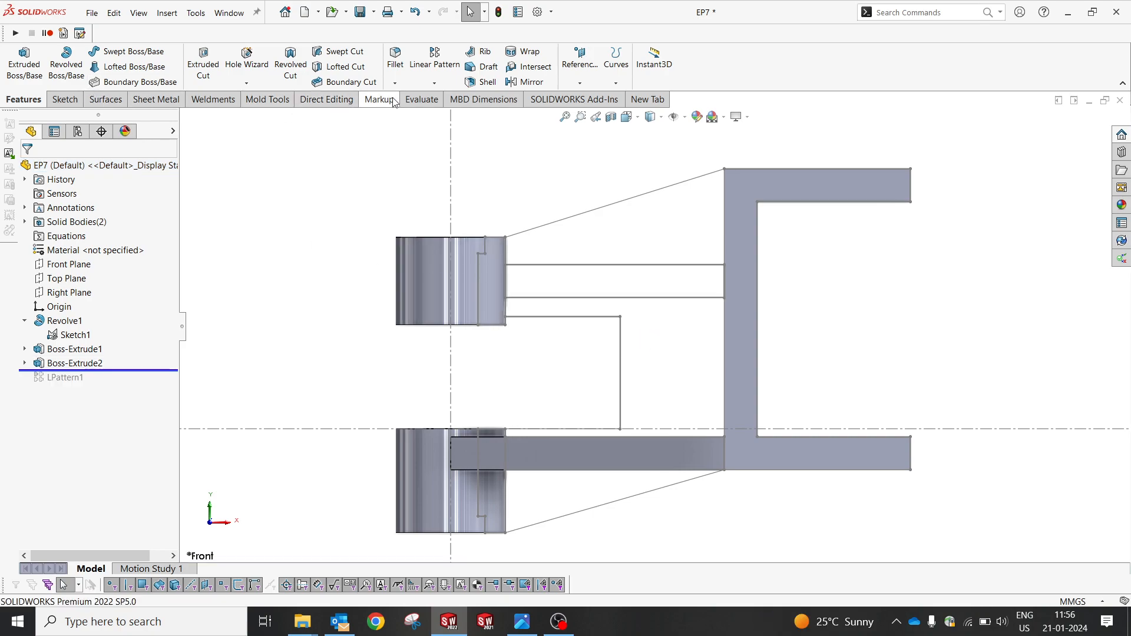
left_click(420, 104)
left_click(116, 67)
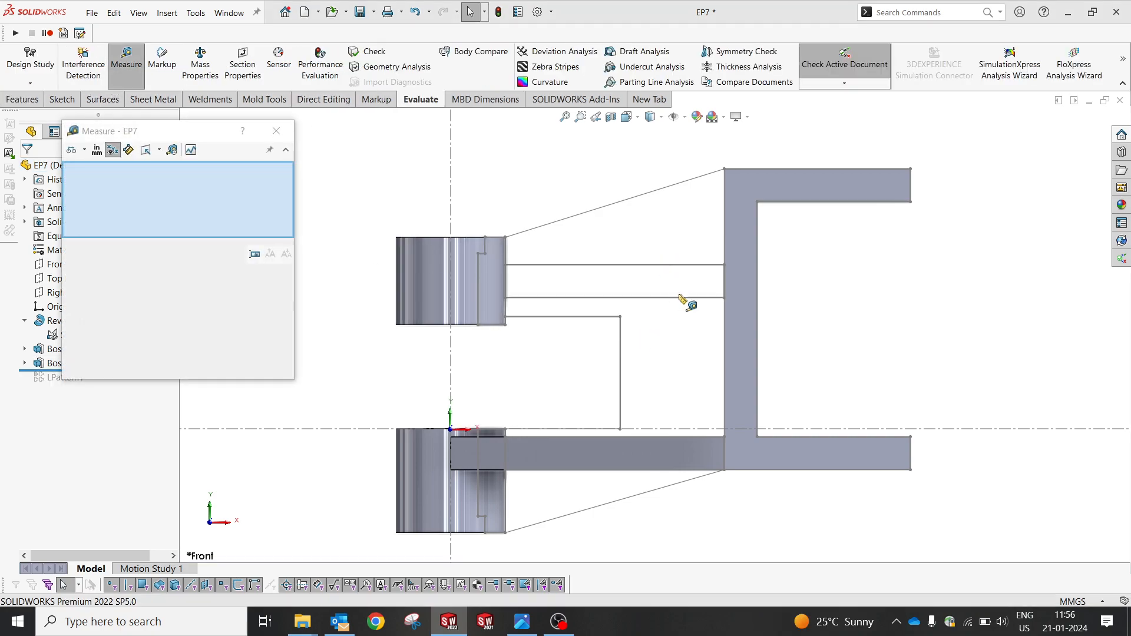
left_click(666, 299)
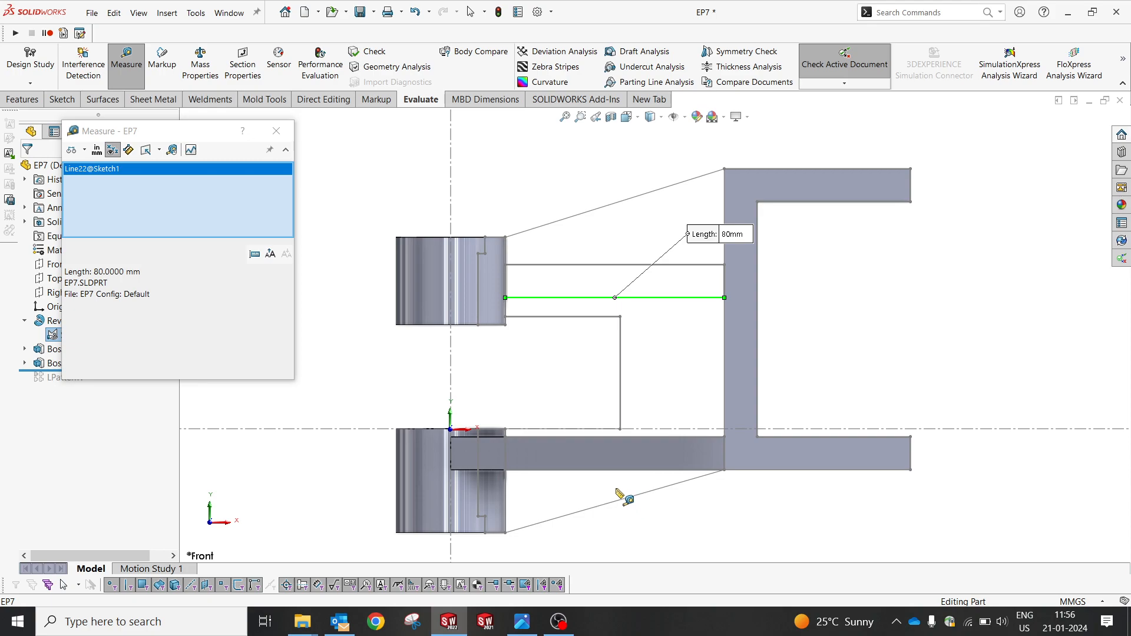
left_click(612, 470)
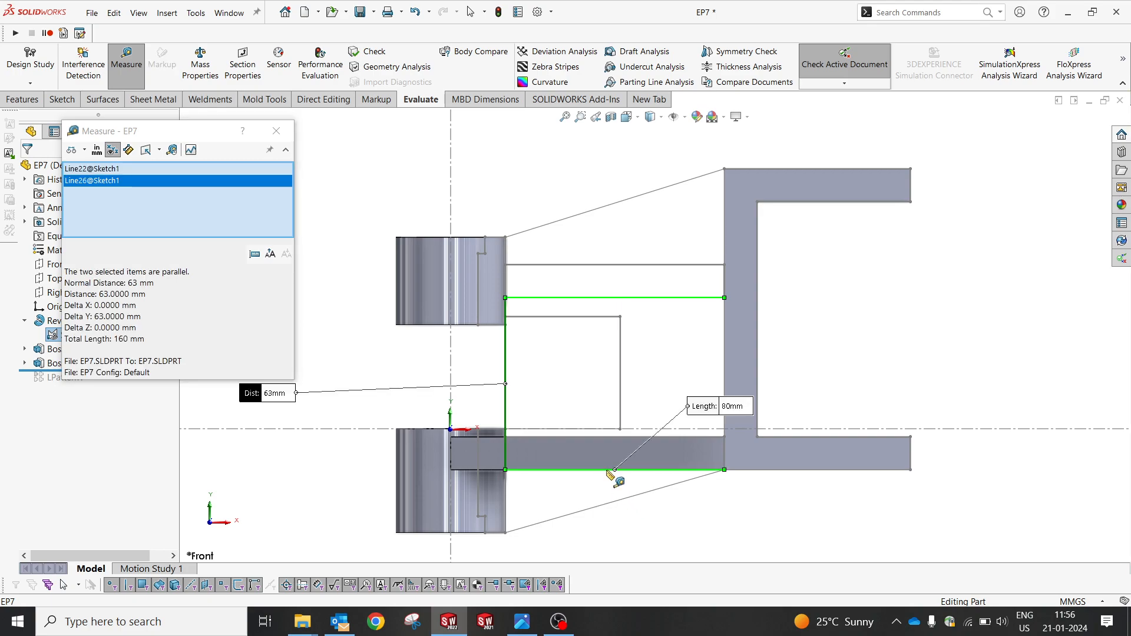
Measure the distance from the upper arm's lower sketch line to the lower arm's top line
left_click(553, 327)
left_click(554, 298)
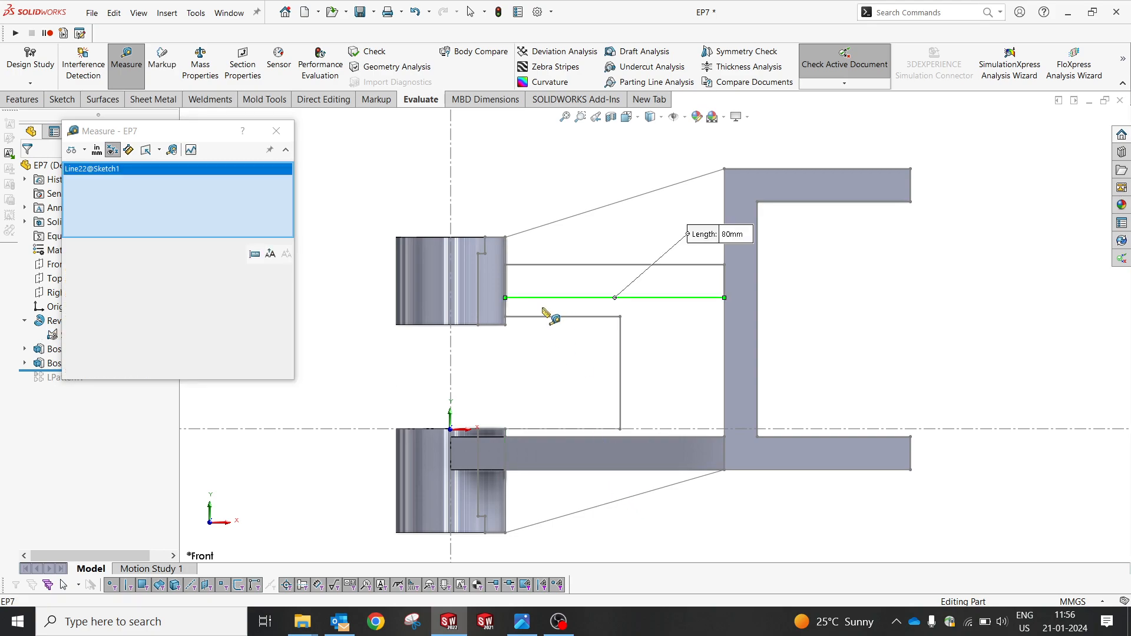
left_click(535, 437)
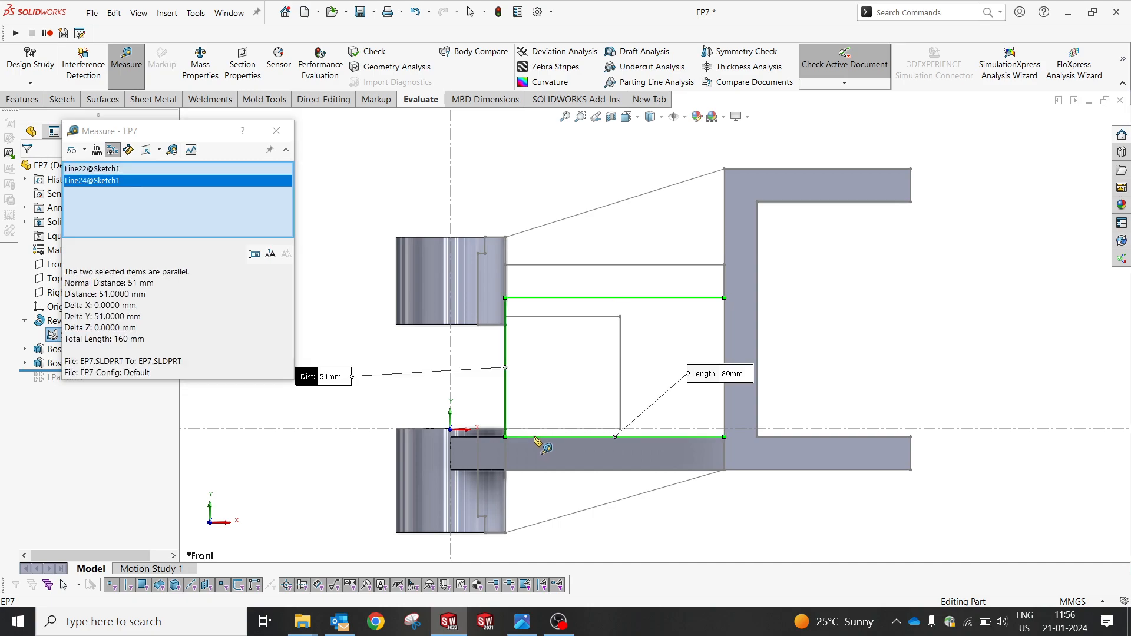
left_click(276, 131)
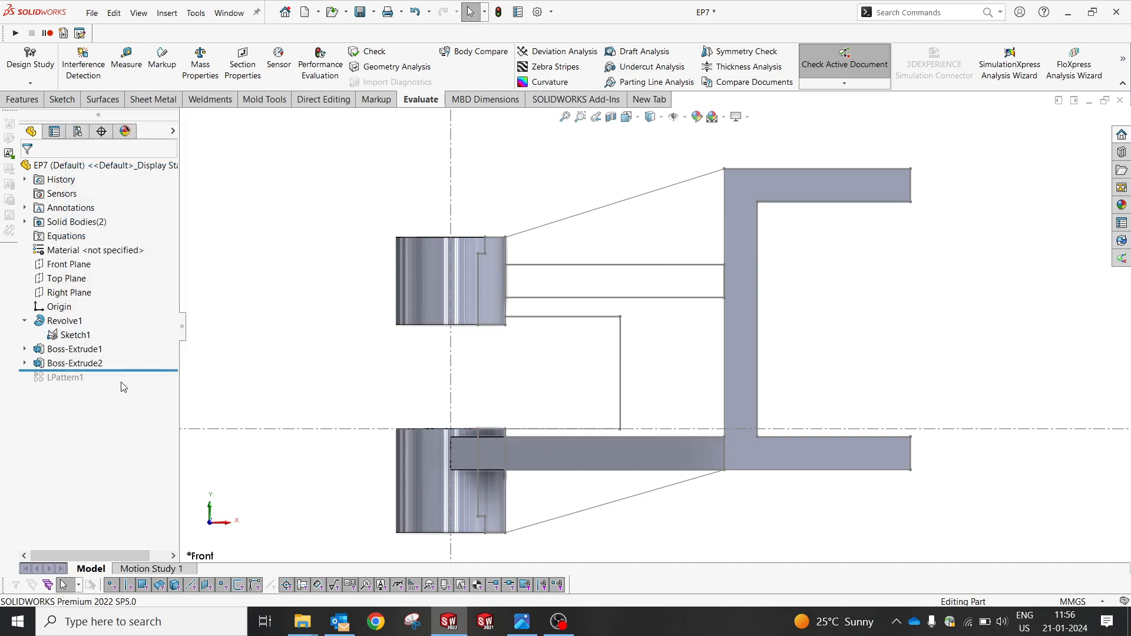
Roll forward to include the linear pattern and redefine it by spacing and instances with a 63 mm spacing
left_click_drag(116, 385, 116, 385)
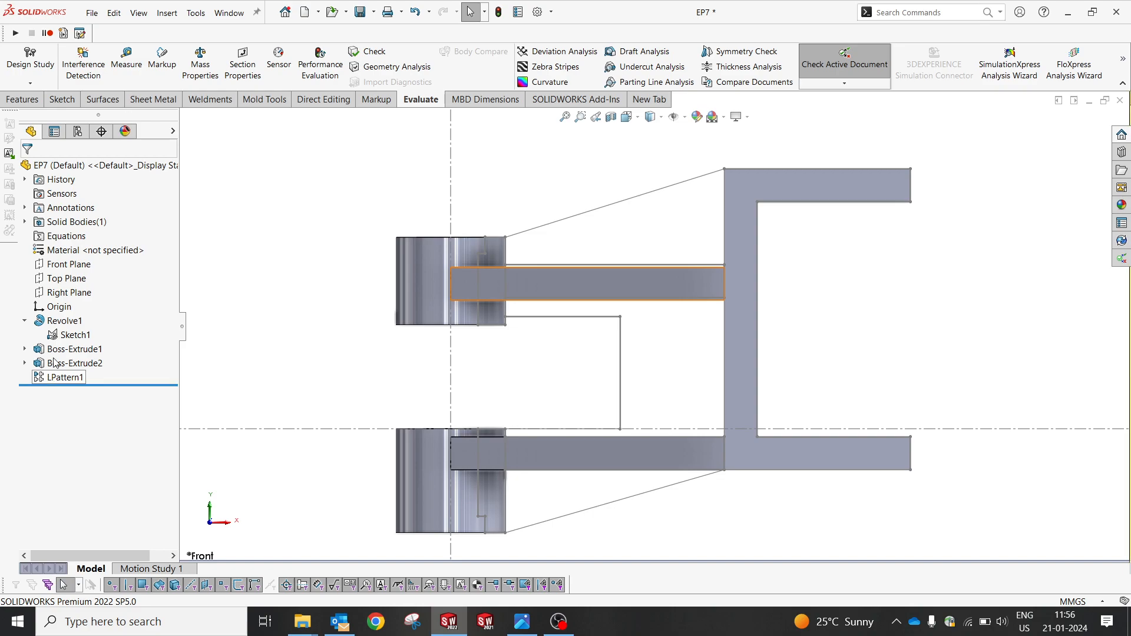
left_click(52, 376)
left_click(61, 343)
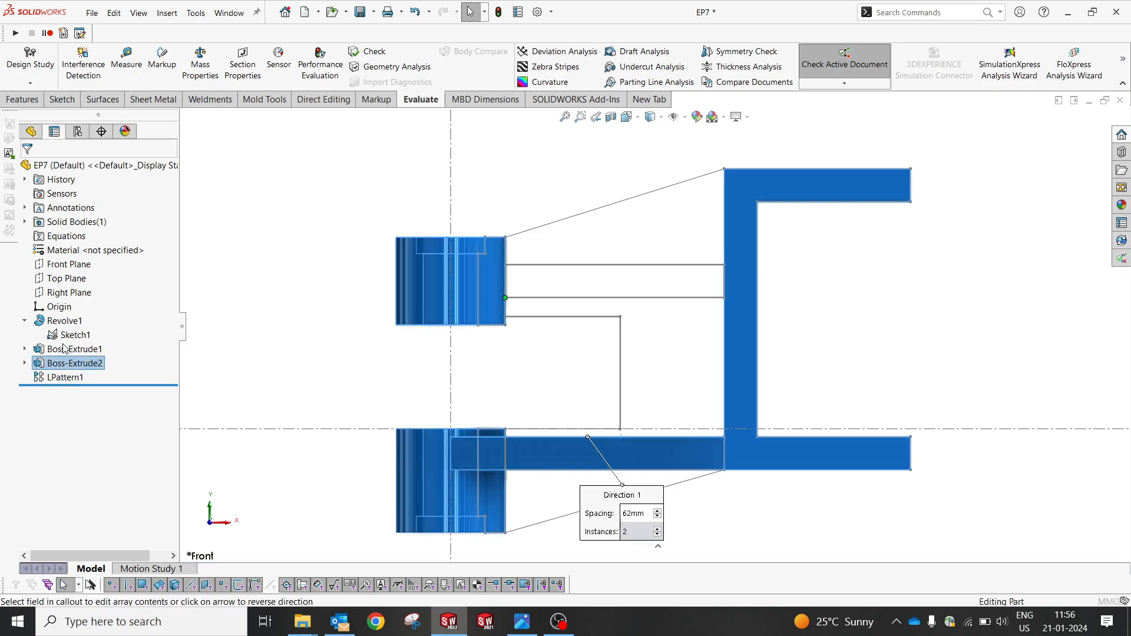
left_click(73, 233)
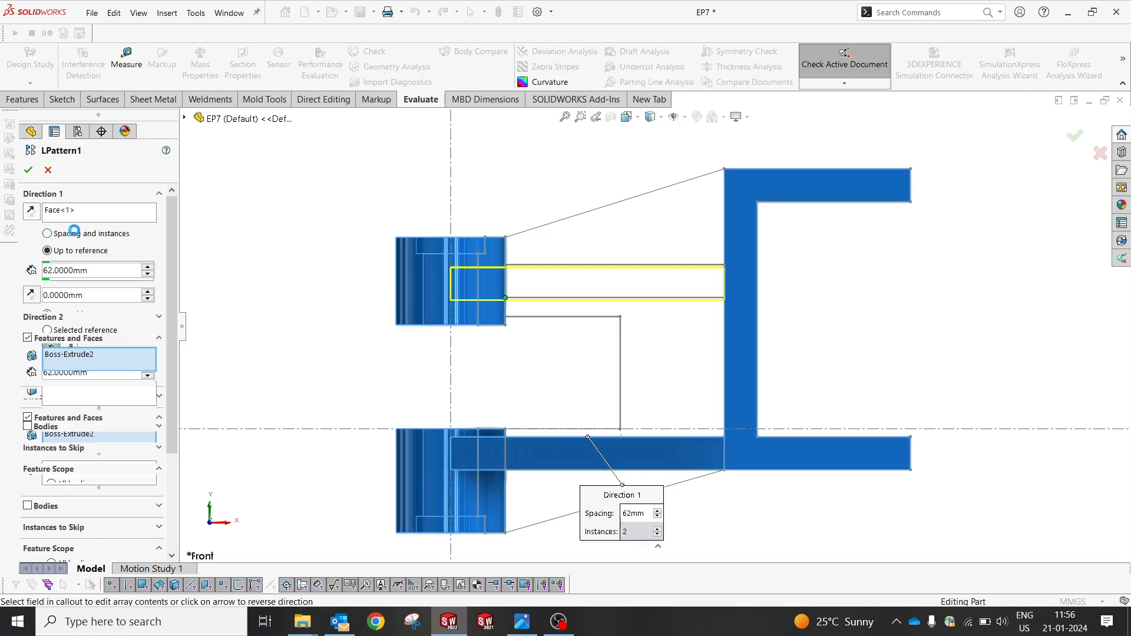
type("63")
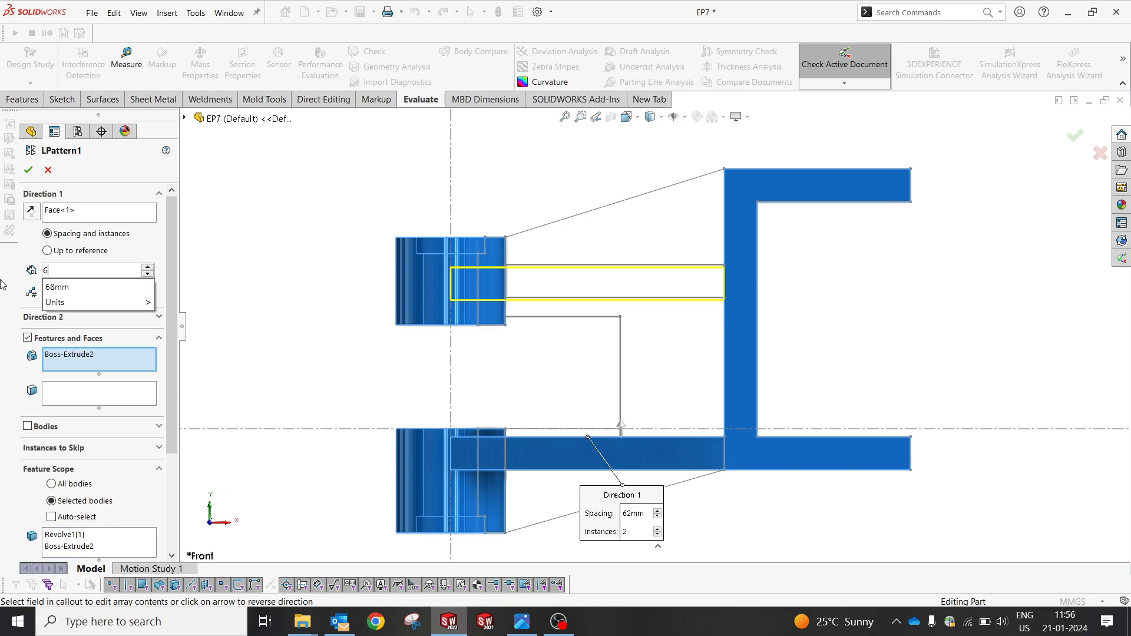
key("Return")
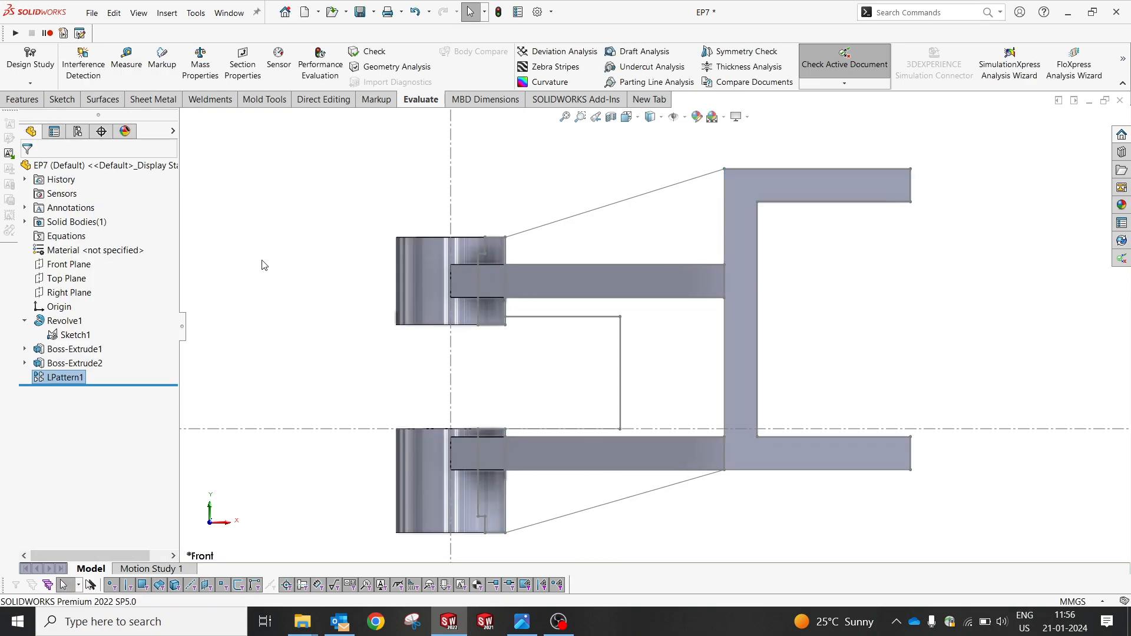
Examine the two patterned connecting arms against the bosses and the C-shaped plate from above and below
left_click(558, 382)
scroll(657, 326, "up", 2)
mouse_move(659, 404)
middle_mouse_down()
mouse_move(647, 397)
mouse_move(678, 415)
middle_mouse_up()
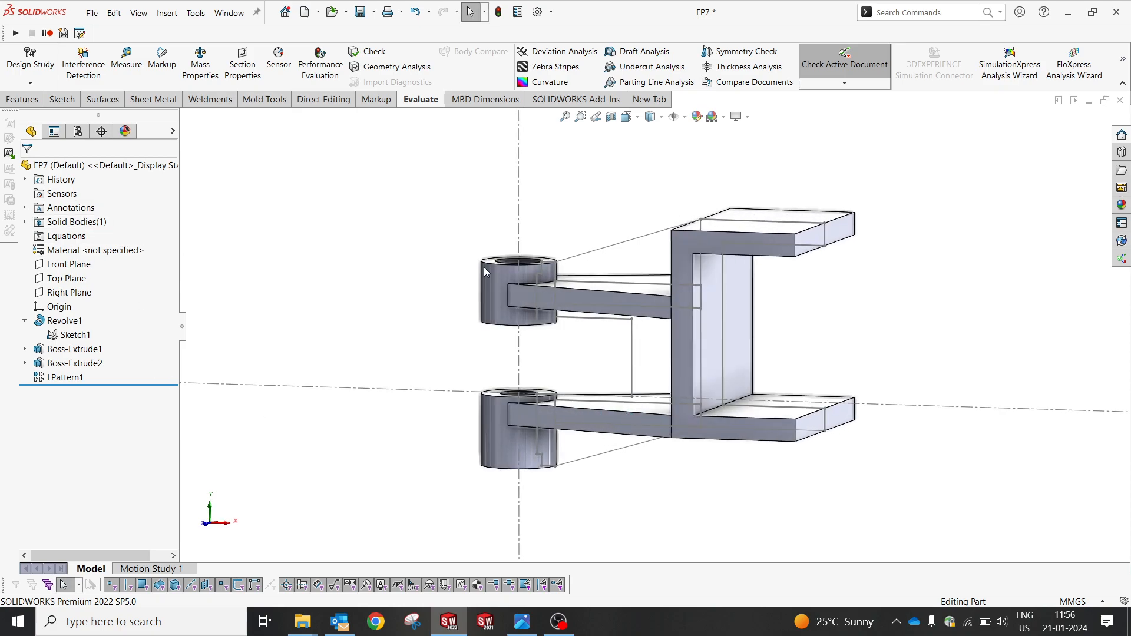
scroll(588, 318, "down", 2)
middle_click_drag(588, 316, 602, 301)
scroll(572, 342, "down", 1)
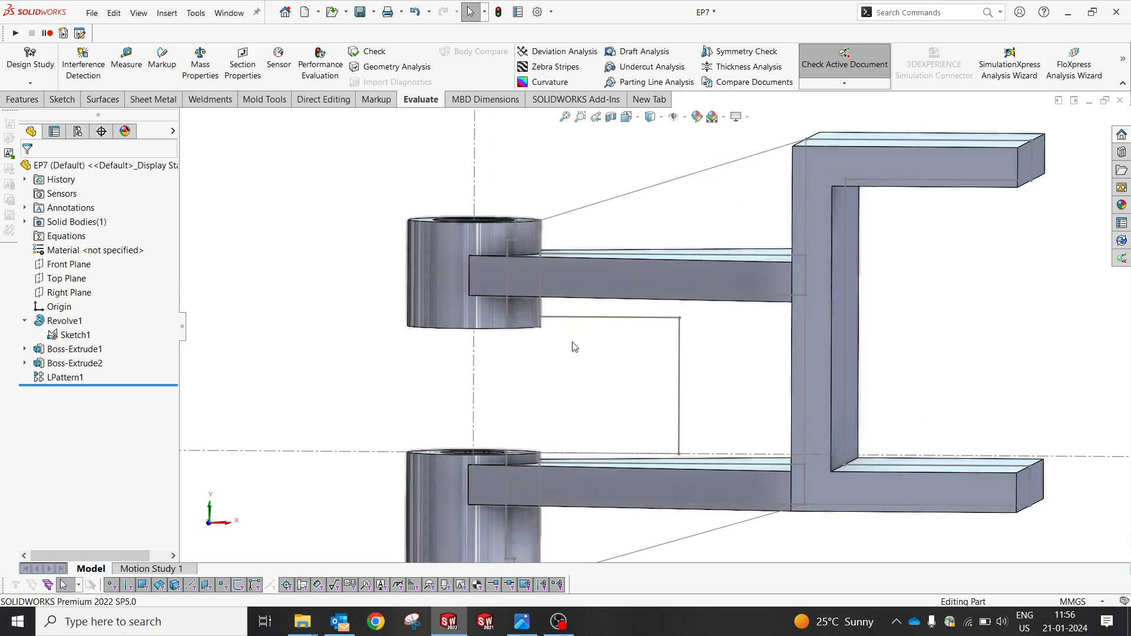
middle_click_drag(574, 347, 581, 324)
scroll(583, 323, "up", 2)
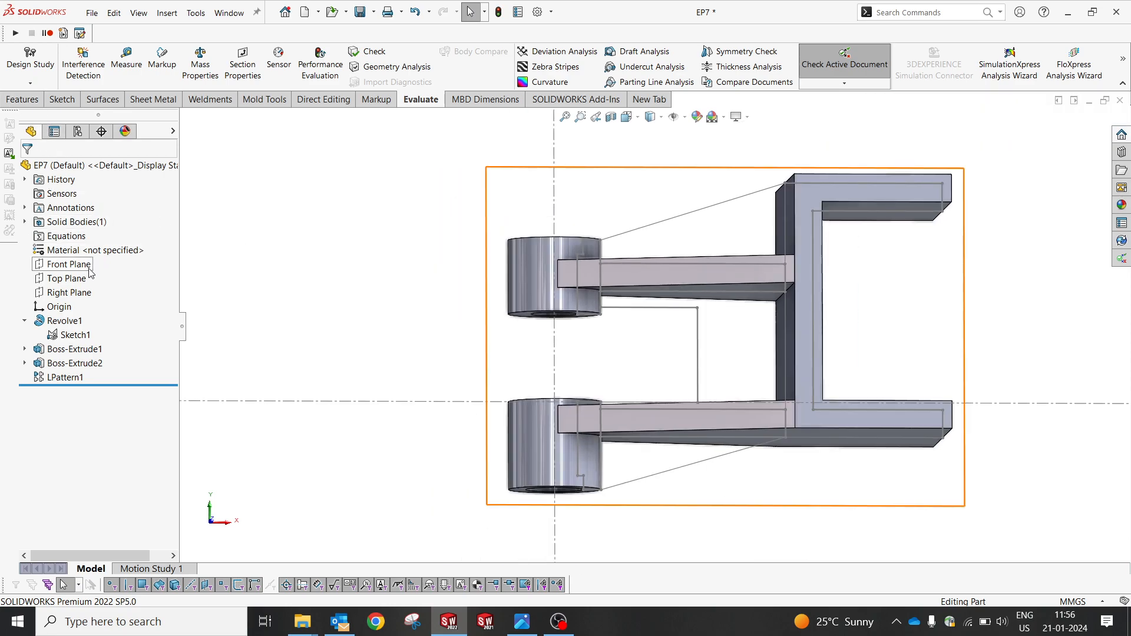
Start a sketch on the Front Plane and convert the sloped line from the upper boss to the plate's top corner
left_click(67, 267)
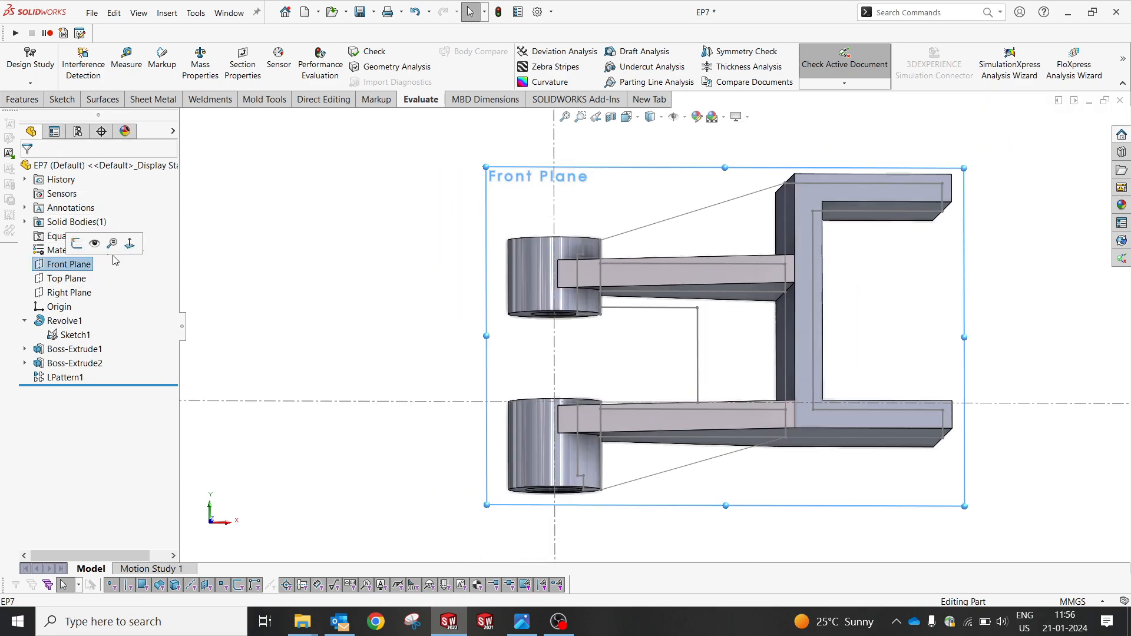
right_click(372, 171)
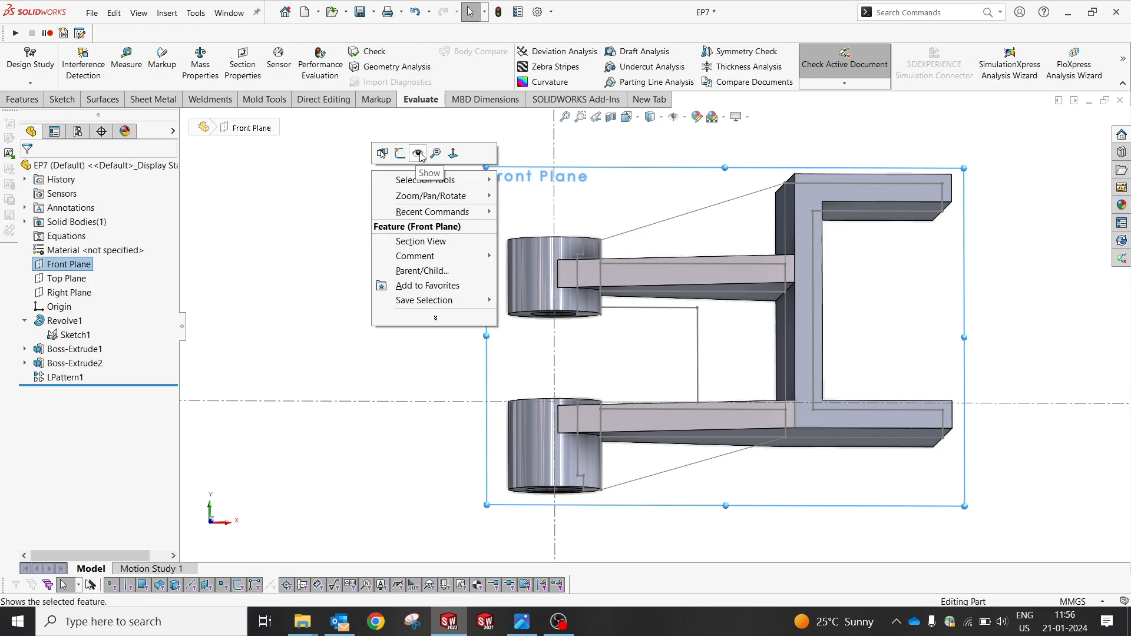
left_click(399, 153)
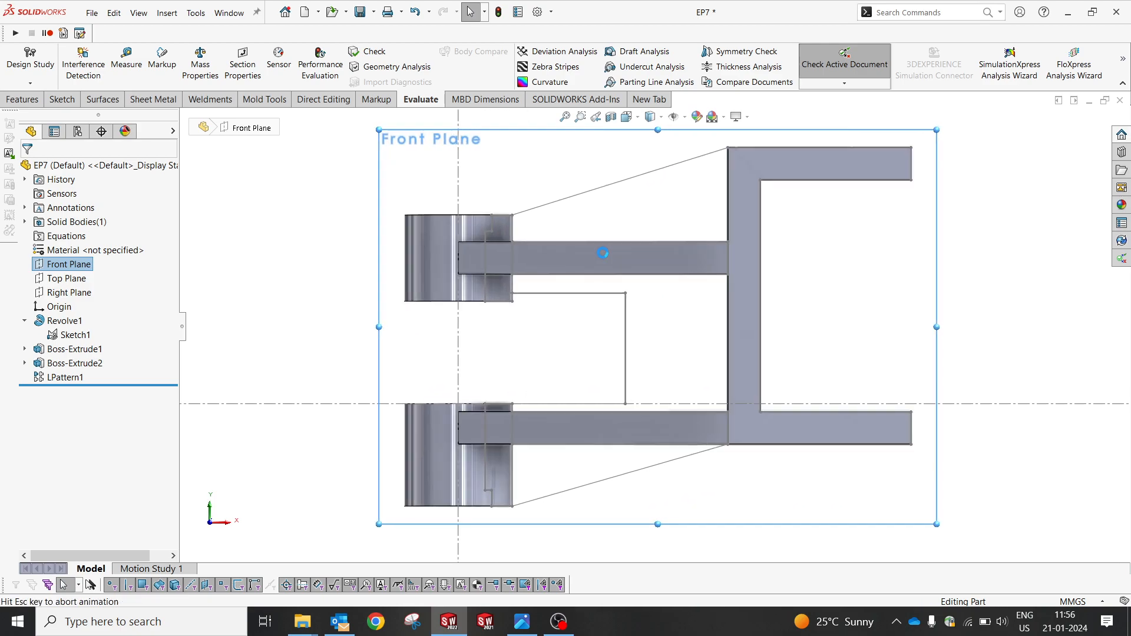
left_click(615, 188)
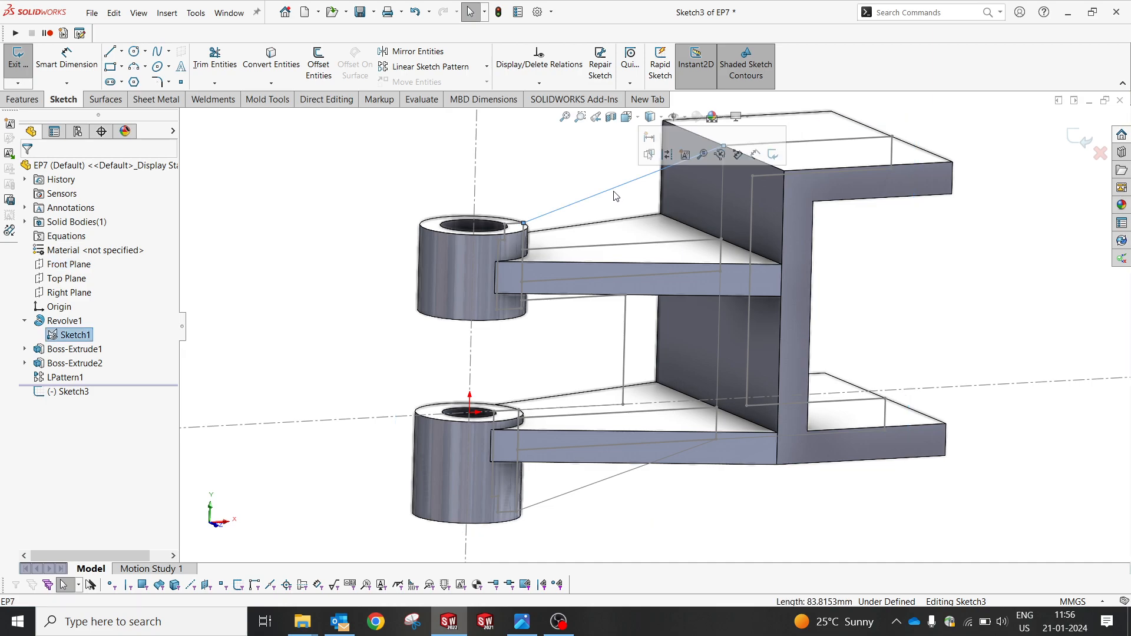
left_click(262, 70)
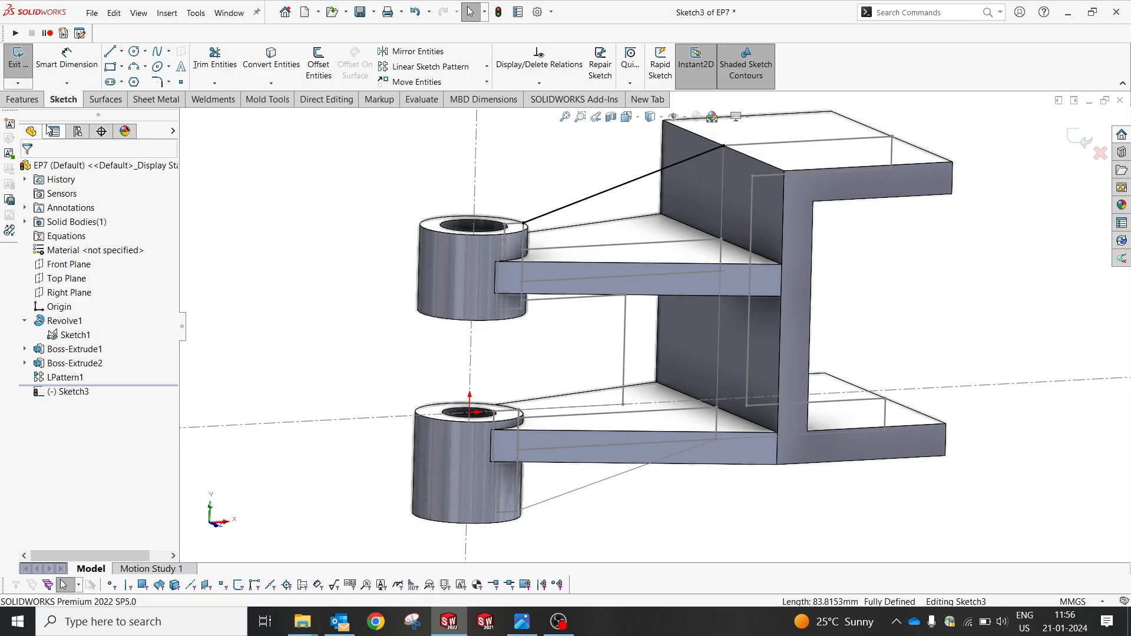
Create a 6 mm thick rib from the sloped line above the upper arm, with thickness on both sides
left_click(21, 99)
left_click(483, 51)
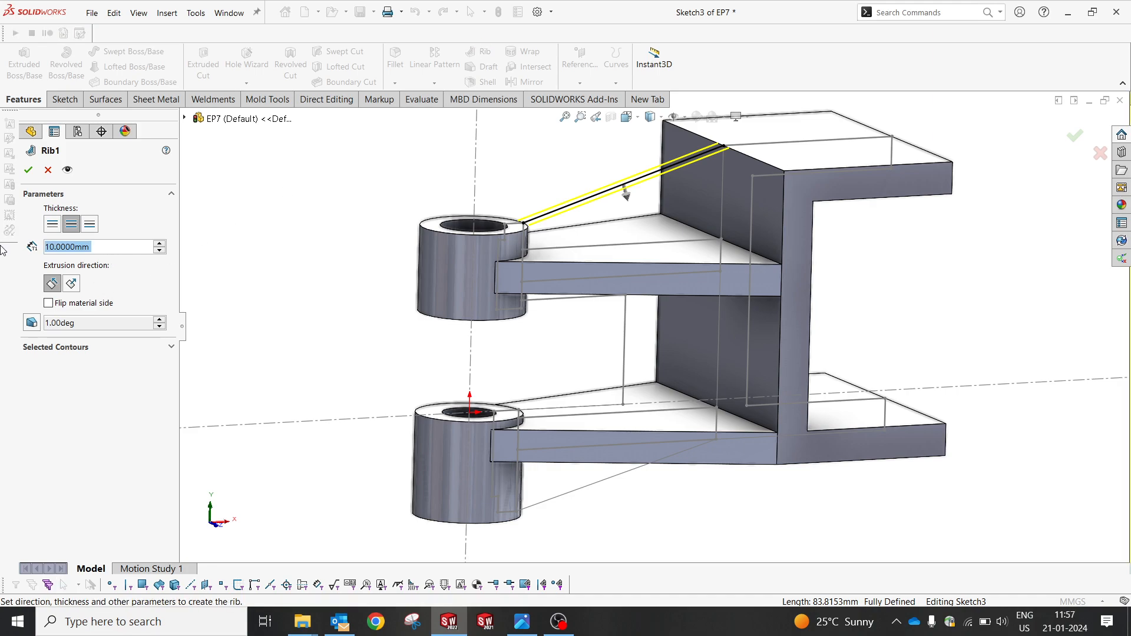
type("5")
key("Return")
key("Return")
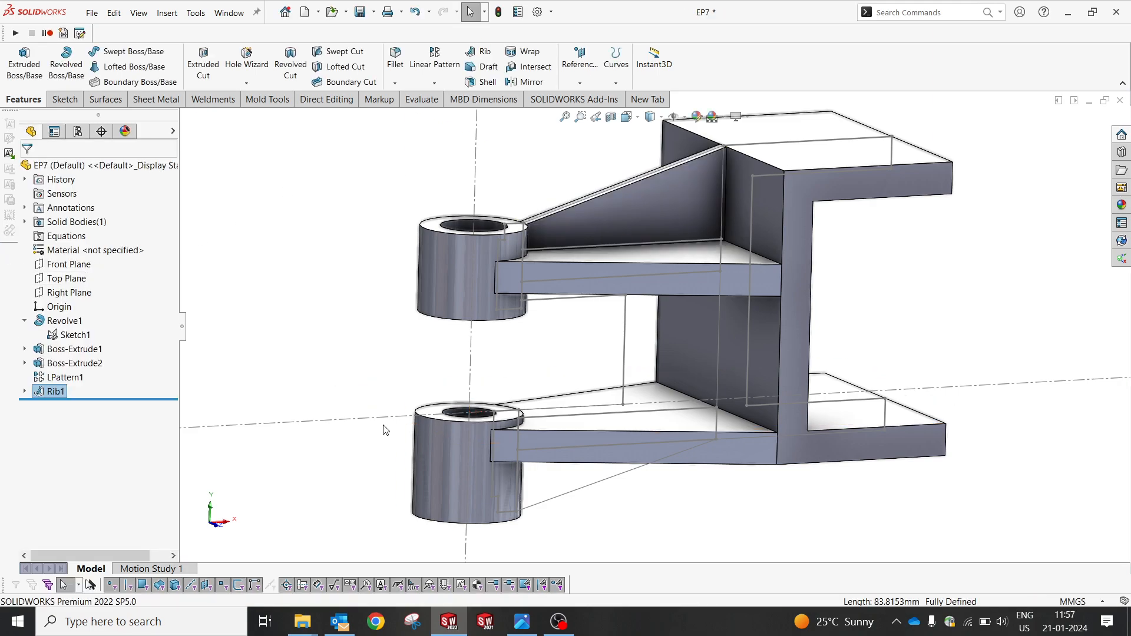
Start another sketch on the Front Plane and convert the sloped line from the lower boss to the plate's bottom corner
middle_click_drag(384, 430, 387, 387)
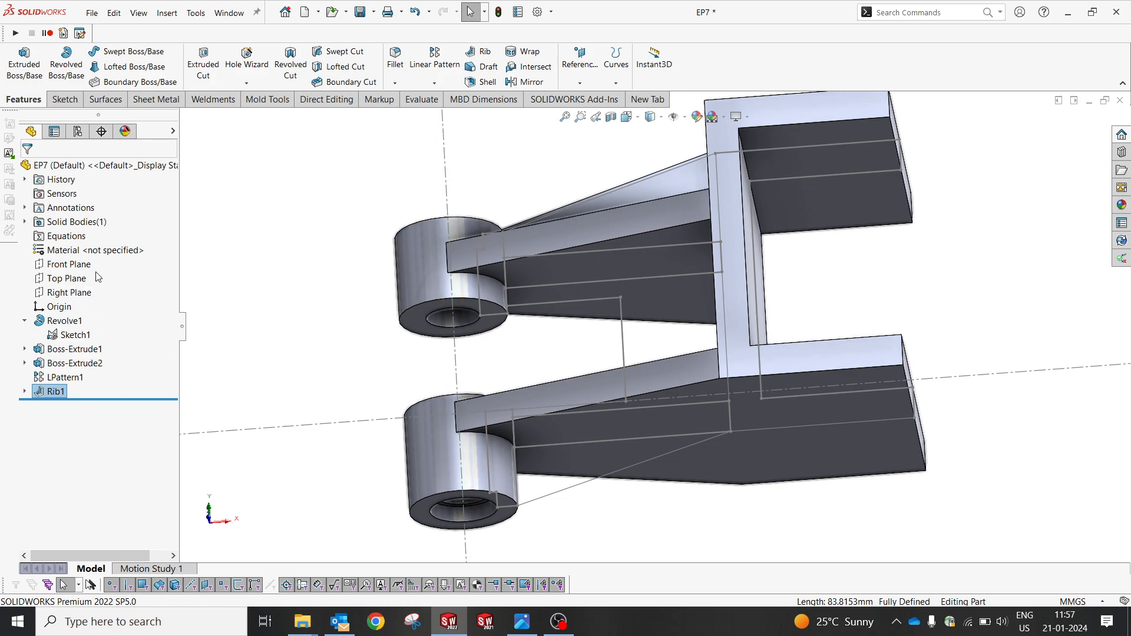
left_click(69, 264)
right_click(283, 224)
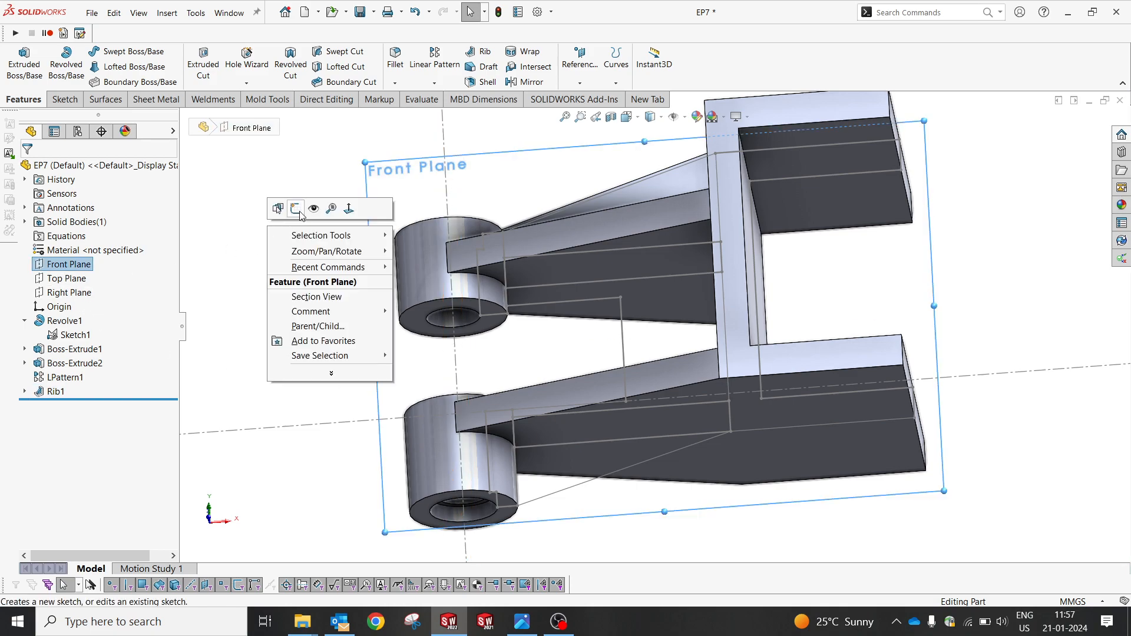
left_click(296, 207)
left_click(559, 498)
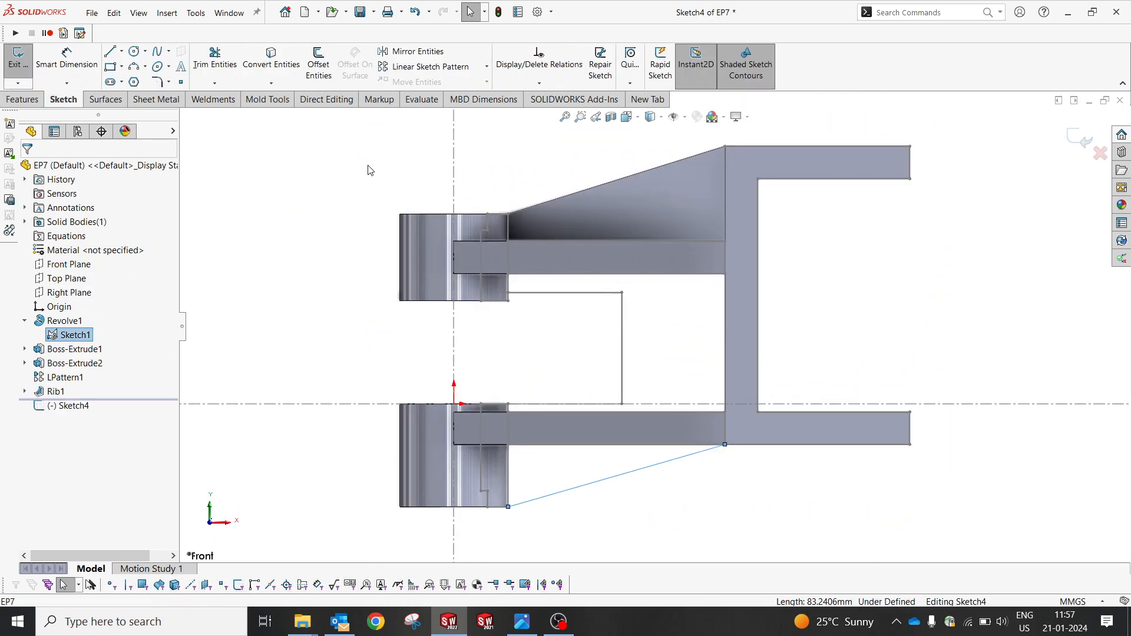
left_click(254, 57)
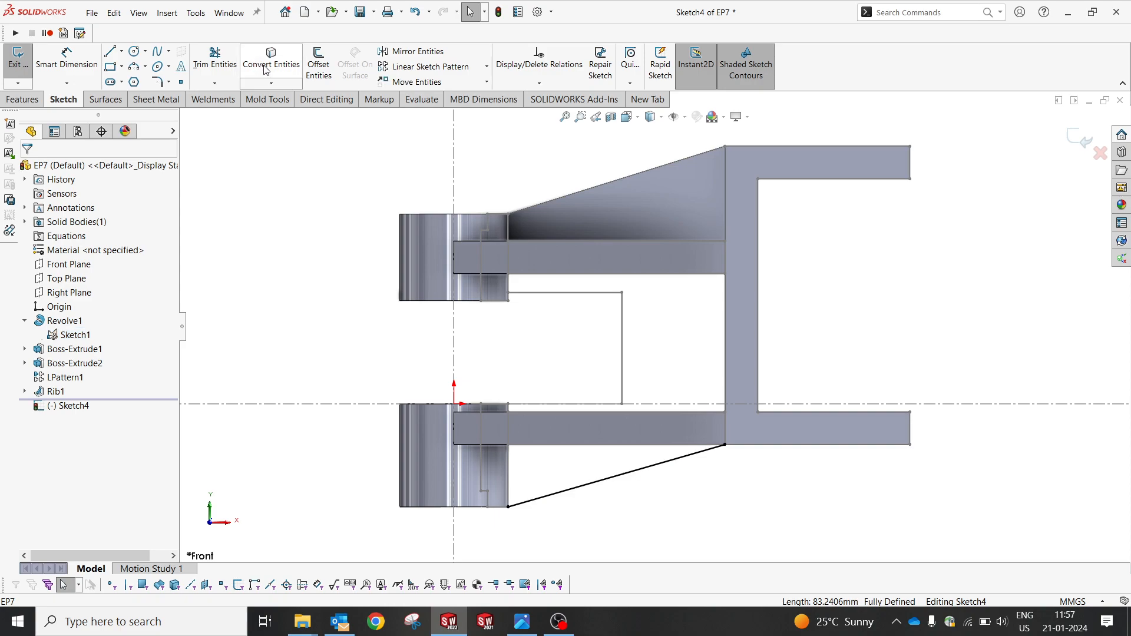
Try to create a 6 mm rib from the lower sloped line with the material side flipped
left_click(22, 99)
left_click(484, 52)
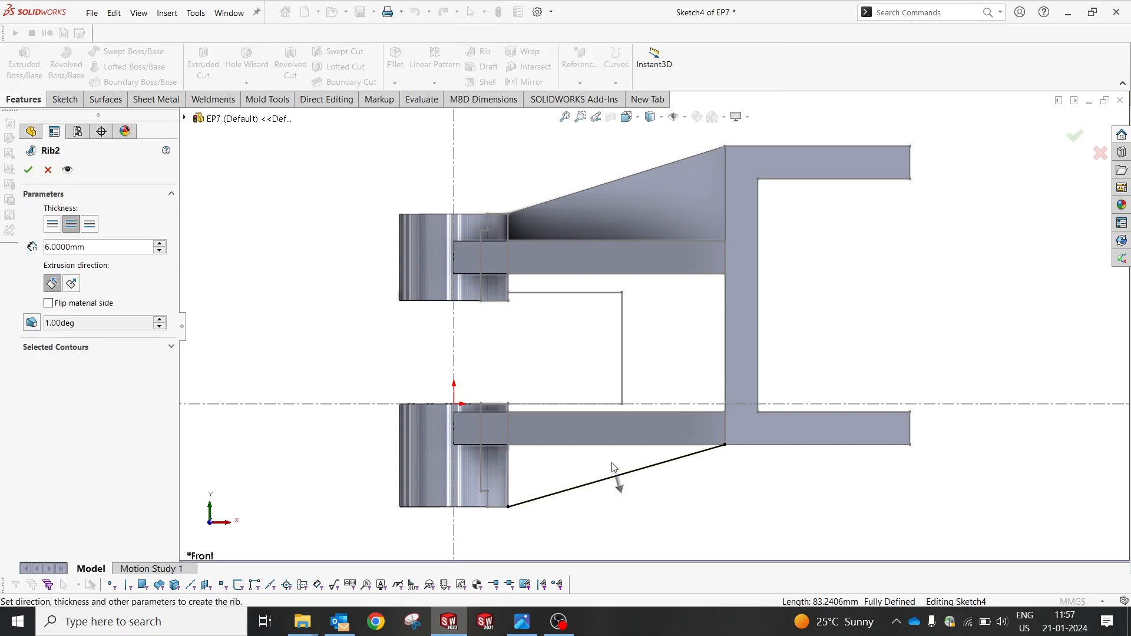
left_click(623, 483)
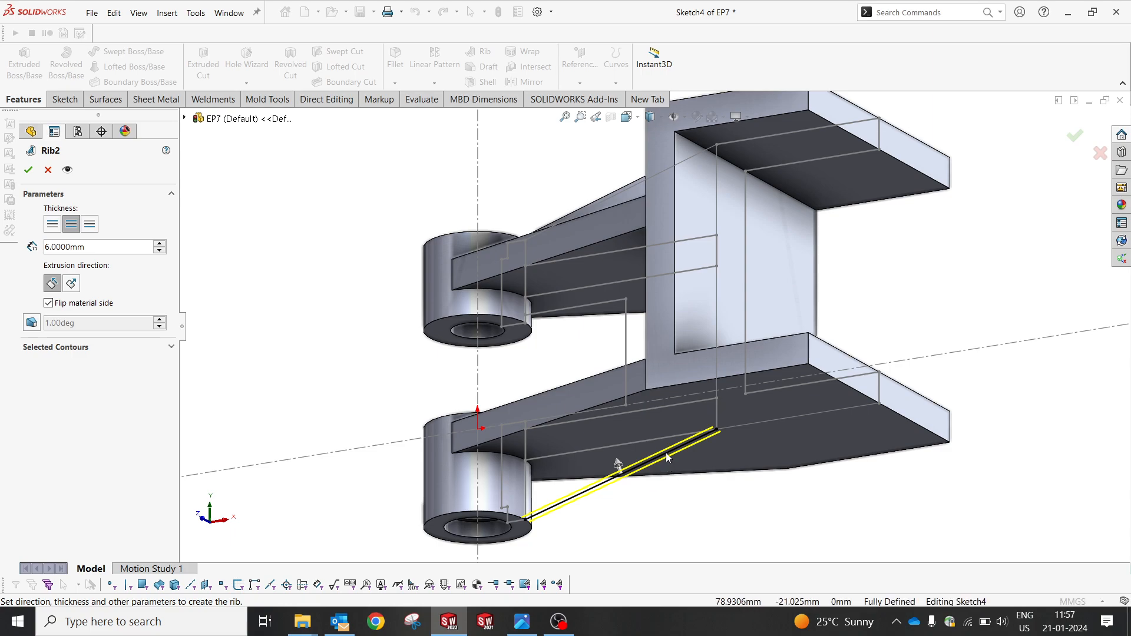
left_click(27, 170)
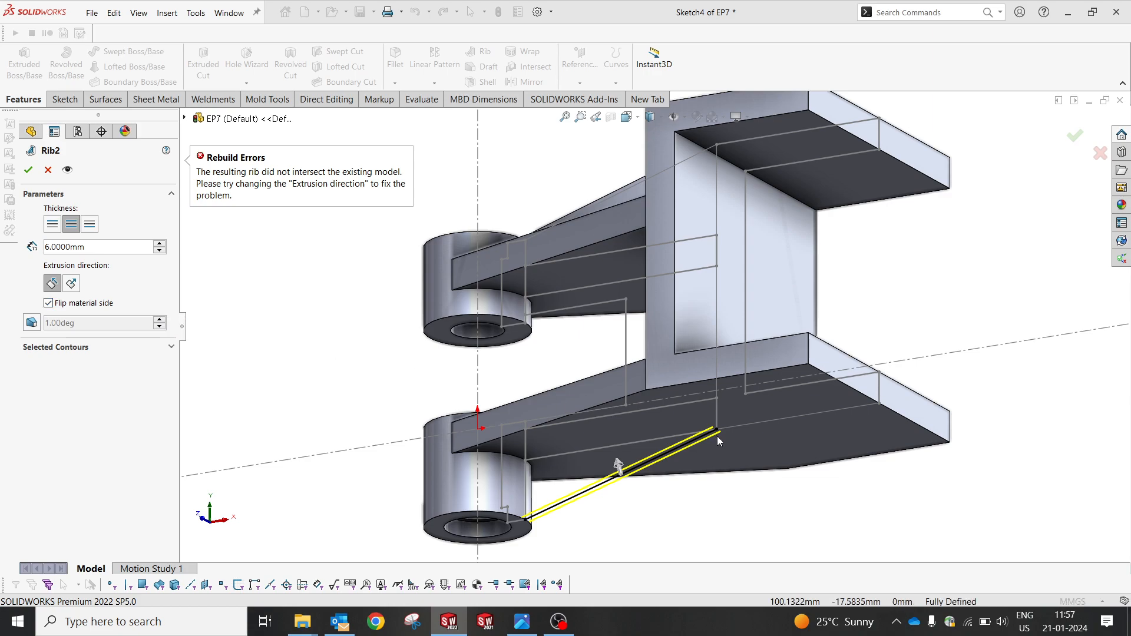
scroll(564, 515, "down", 3)
middle_click_drag(562, 520, 565, 441)
scroll(565, 442, "up", 4)
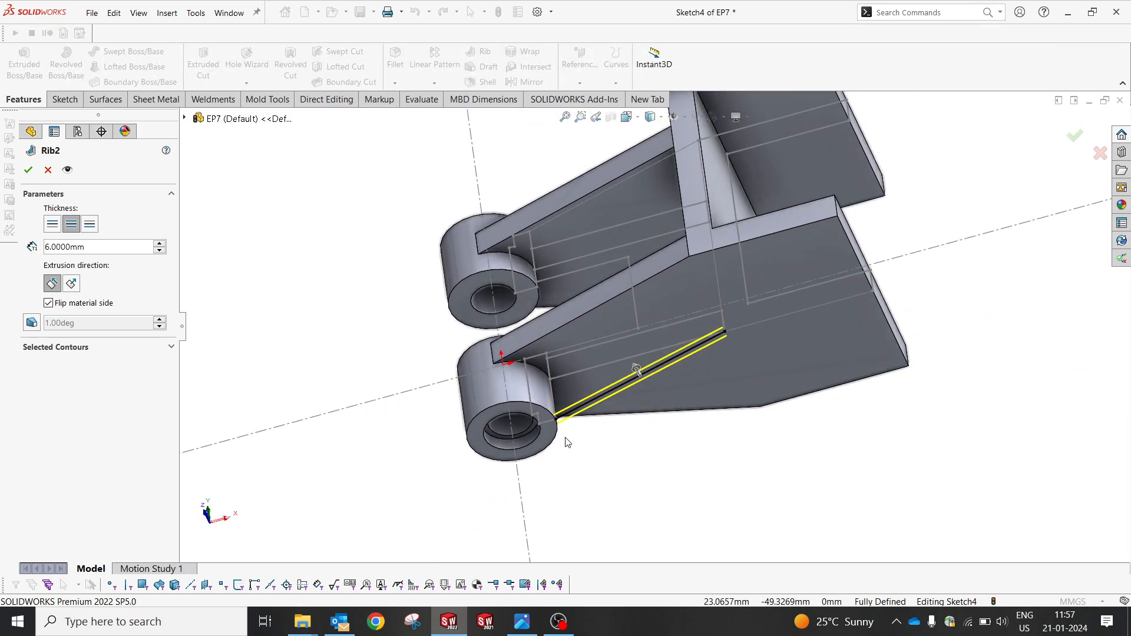
scroll(566, 442, "down", 3)
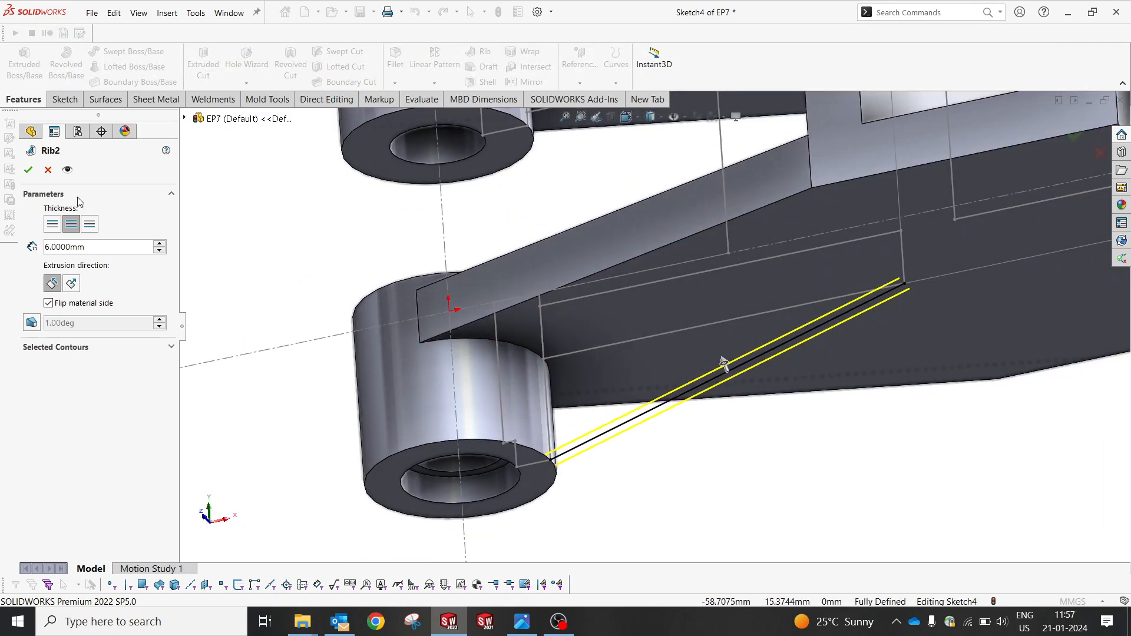
key("Escape")
scroll(932, 200, "up", 3)
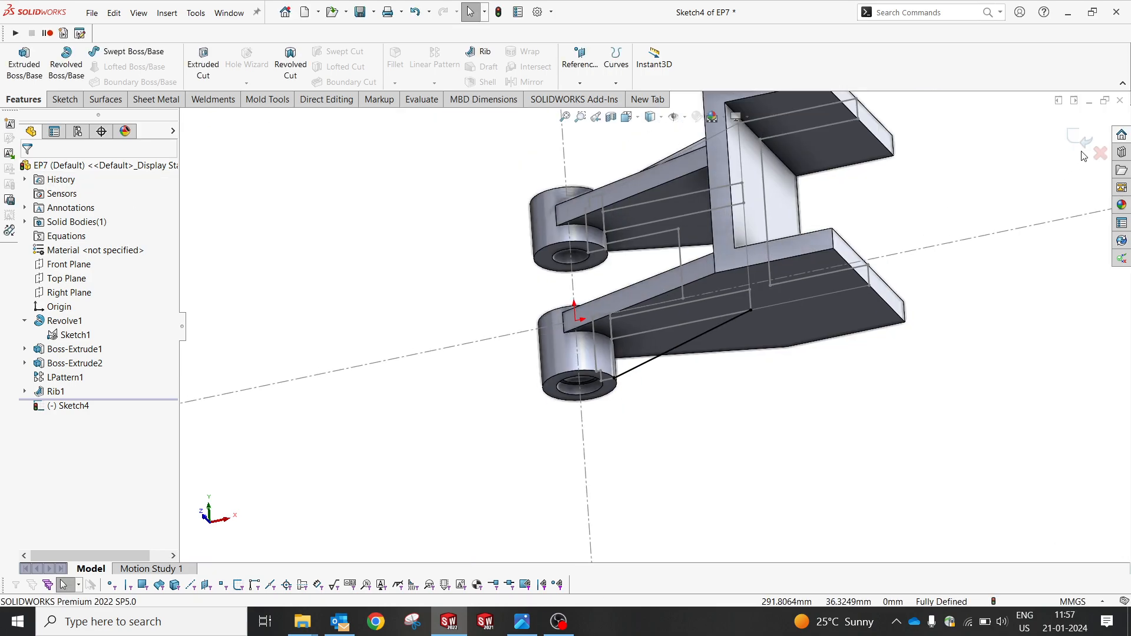
Check the lower rib on the scanned drawing and inspect where its sketch line meets the lower boss and arm
left_click(520, 624)
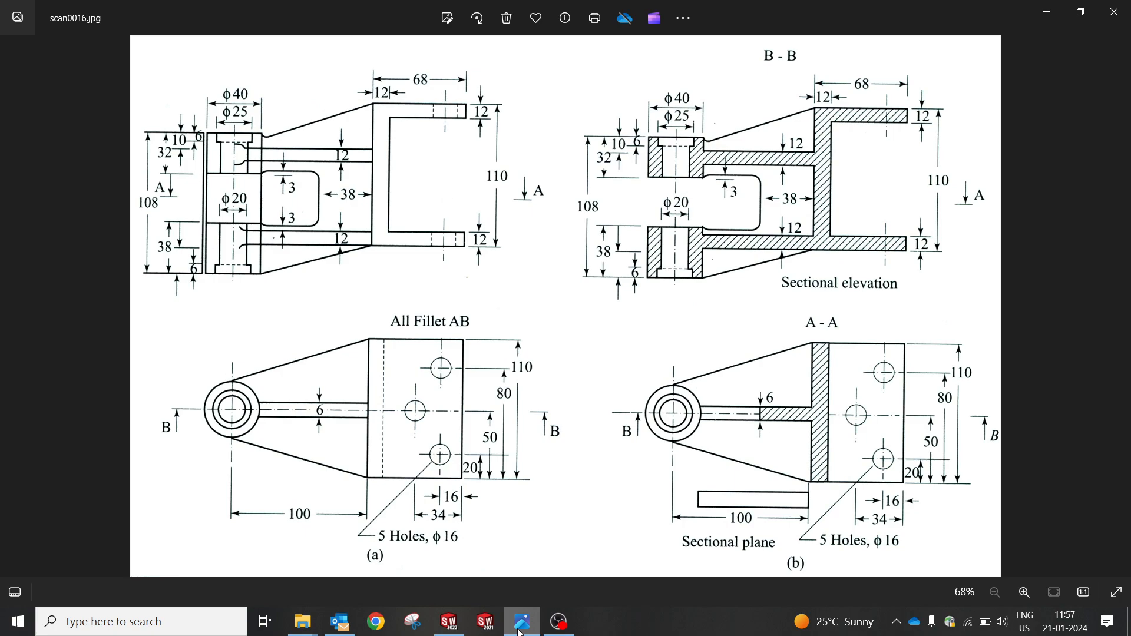
left_click(517, 629)
middle_click_drag(718, 354, 730, 442)
scroll(675, 377, "down", 3)
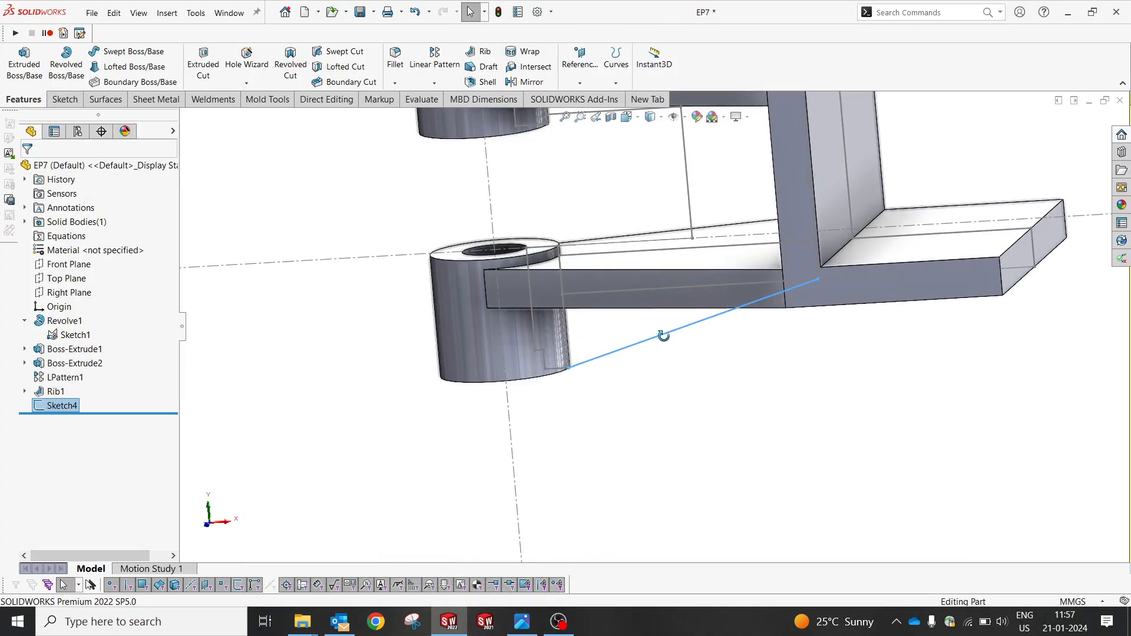
middle_click_drag(664, 335, 656, 310)
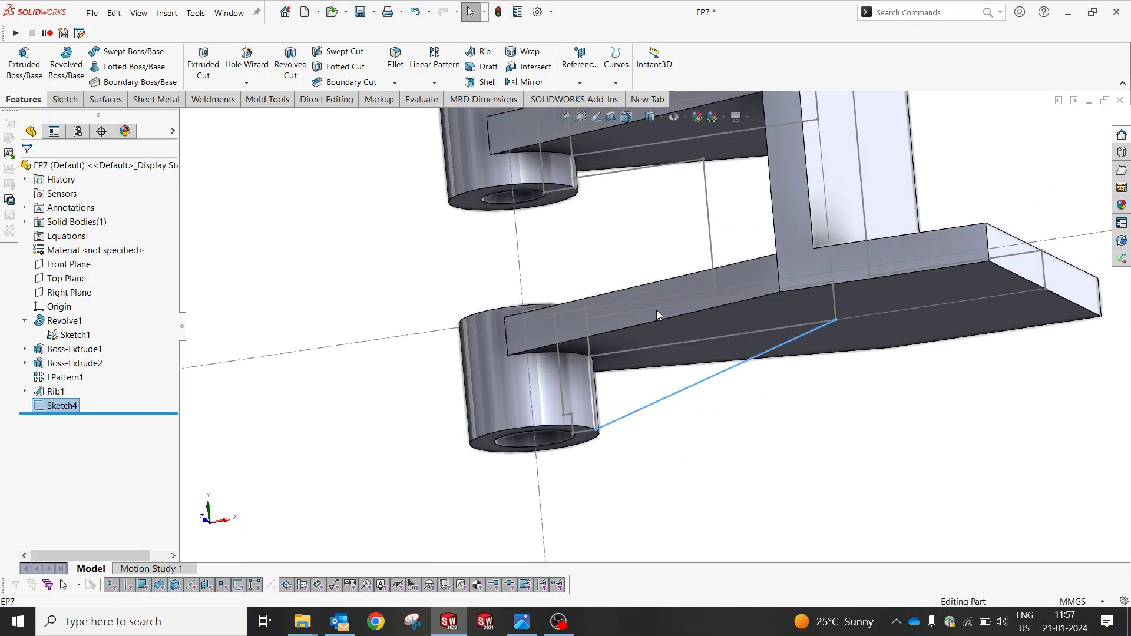
left_click(591, 382)
Edit the lower rib sketch and convert the horizontal line along the lower arm's underside into it
left_click(63, 406)
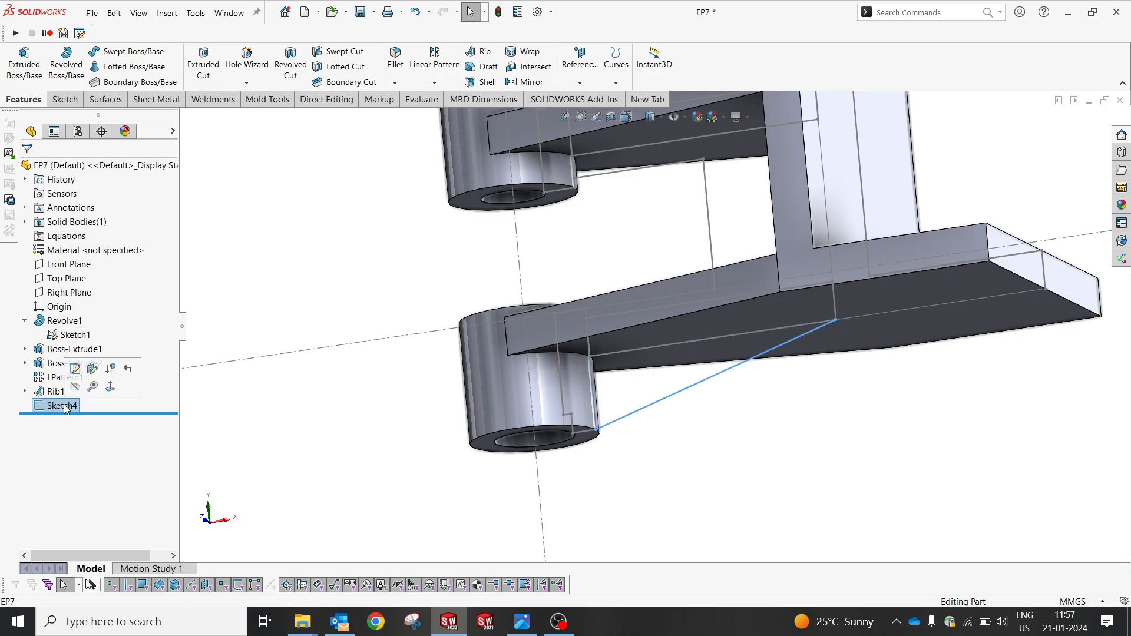
left_click(75, 369)
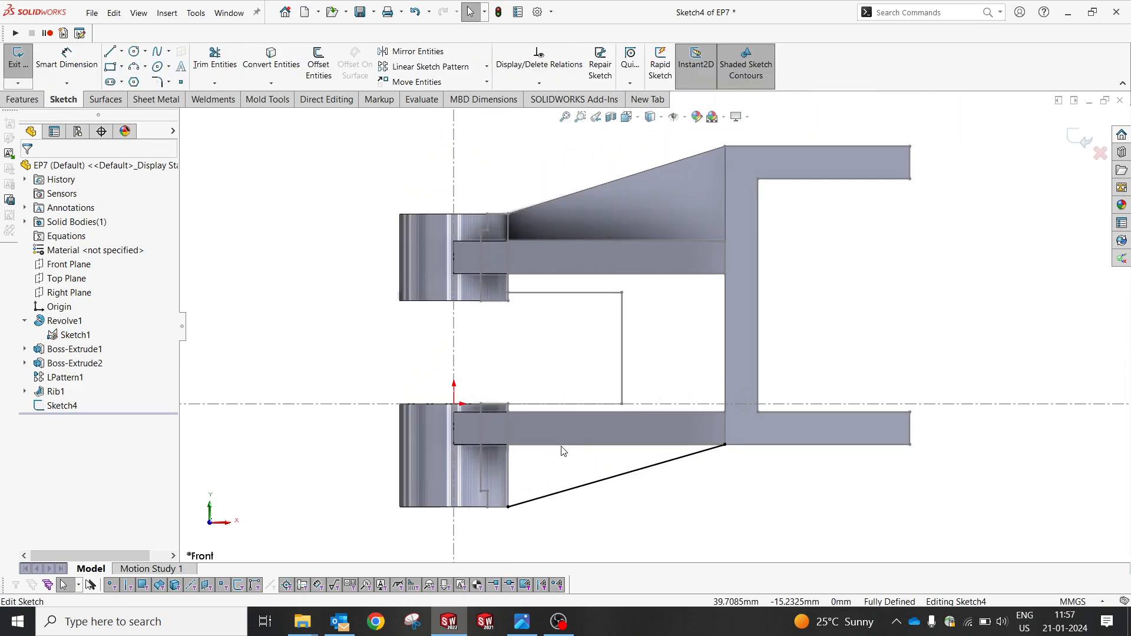
left_click(557, 445)
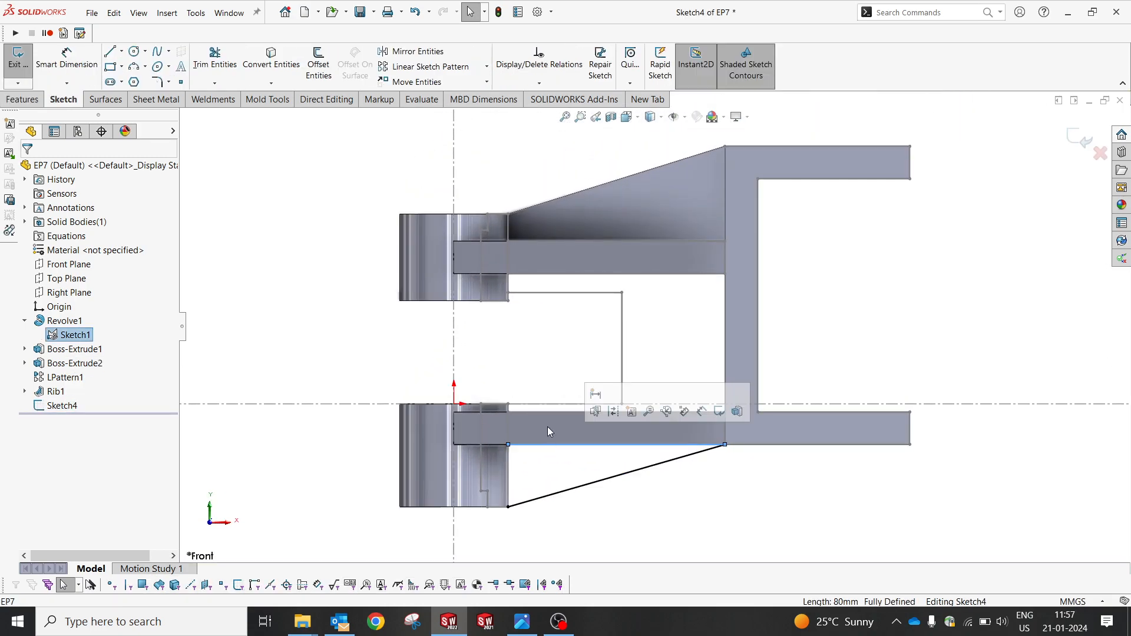
left_click(274, 81)
middle_click_drag(747, 373, 708, 320)
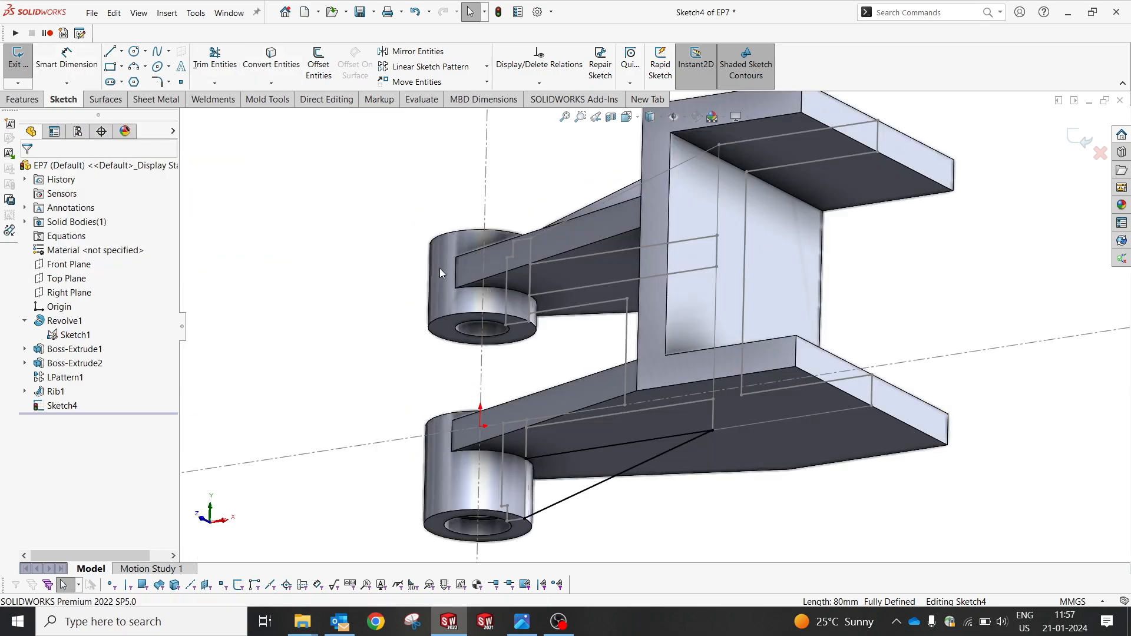
Try to create a 6 mm both-sides rib from the two sketch lines, parallel to the sketch with the material side flipped
left_click(22, 100)
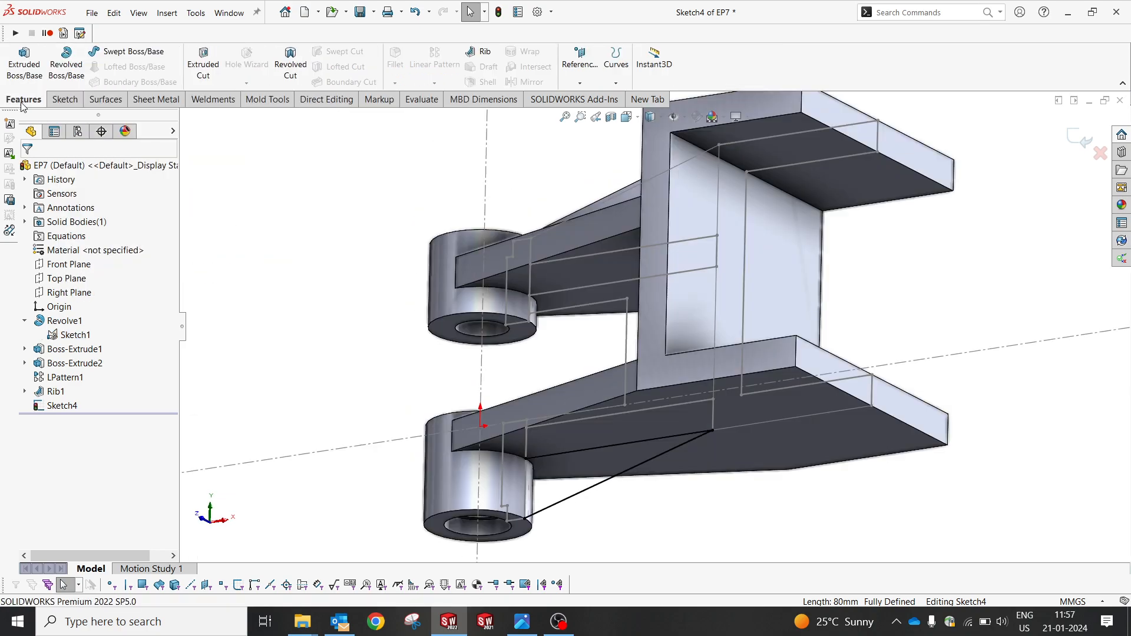
left_click(484, 52)
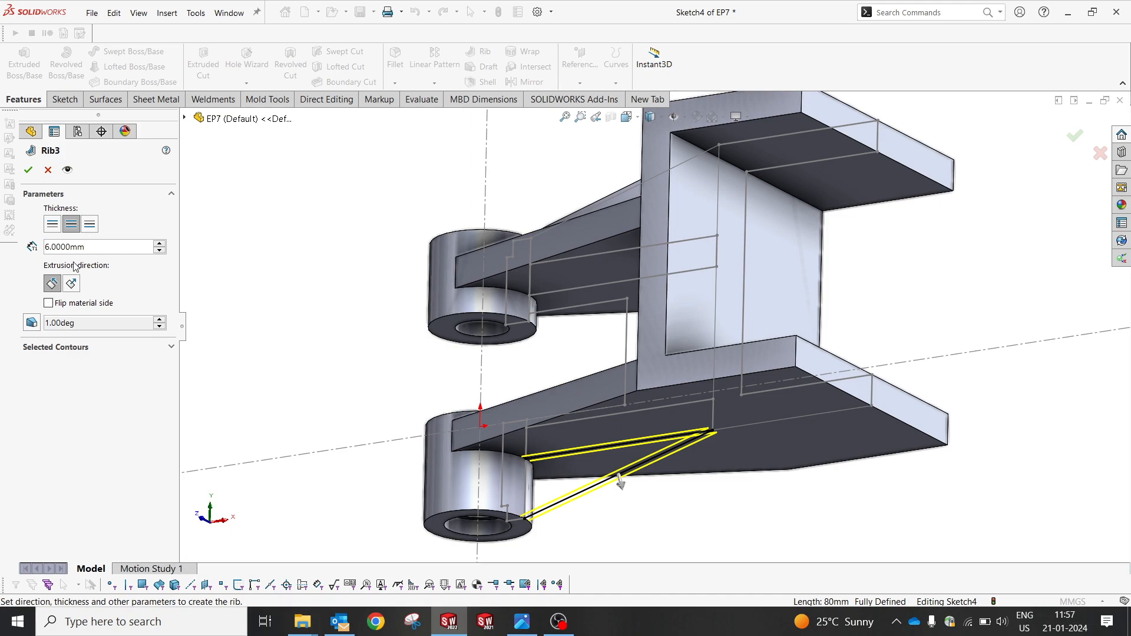
left_click(90, 225)
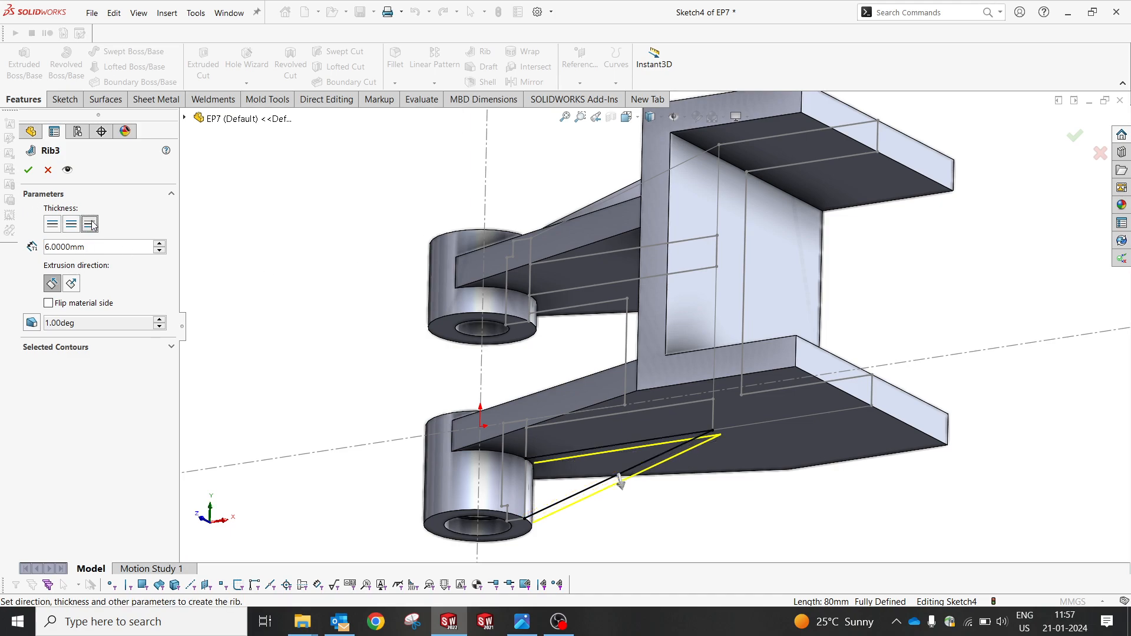
left_click(67, 225)
left_click(71, 283)
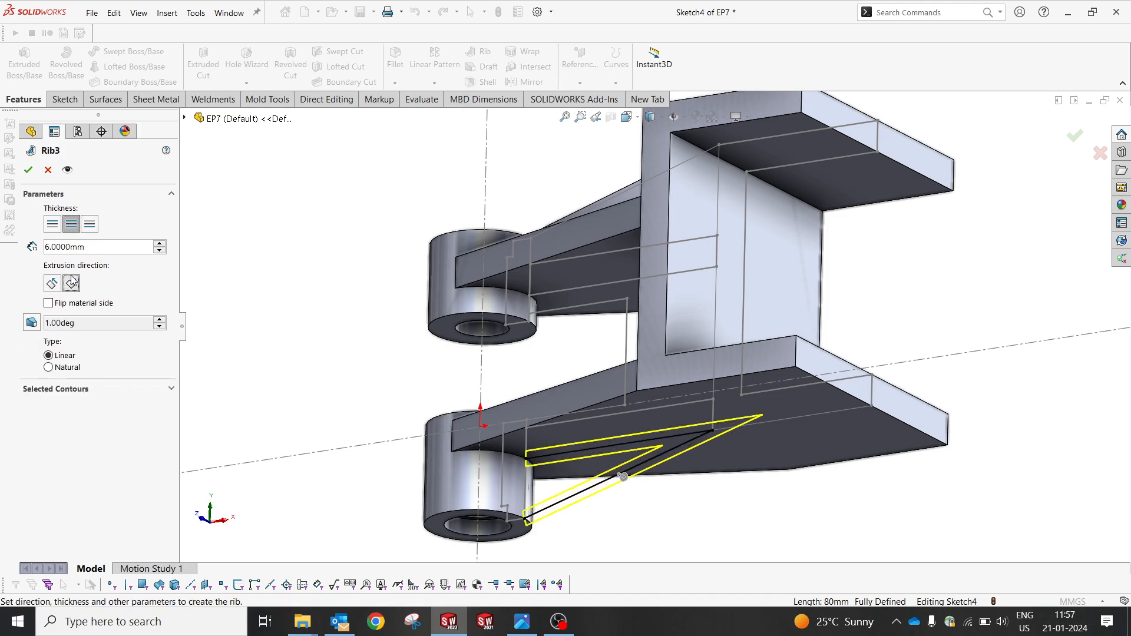
left_click(52, 283)
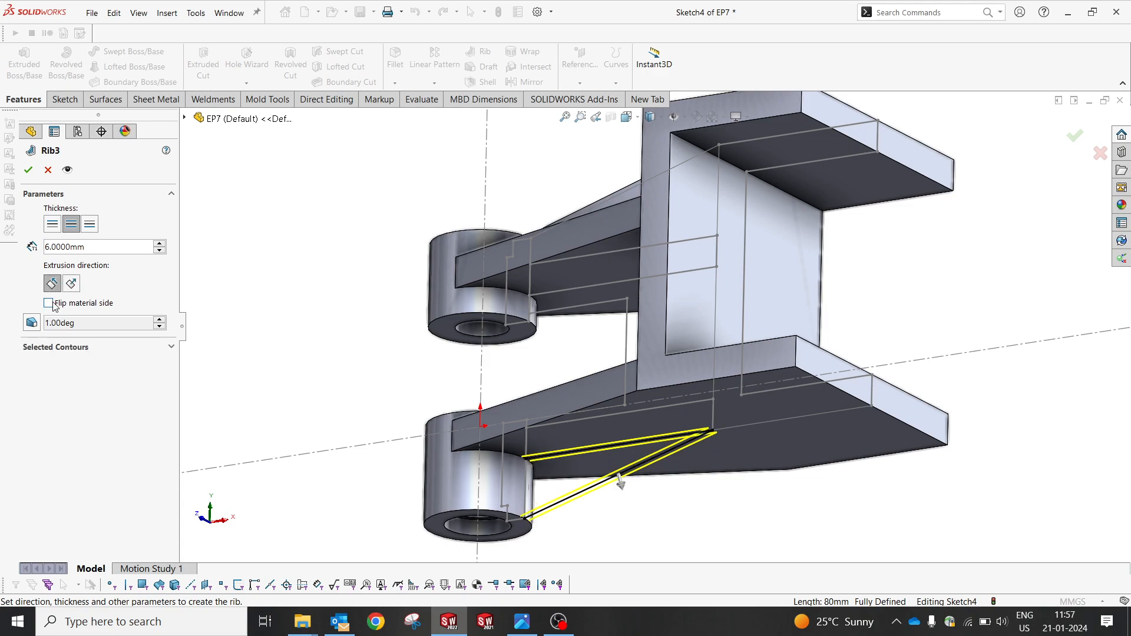
left_click(29, 170)
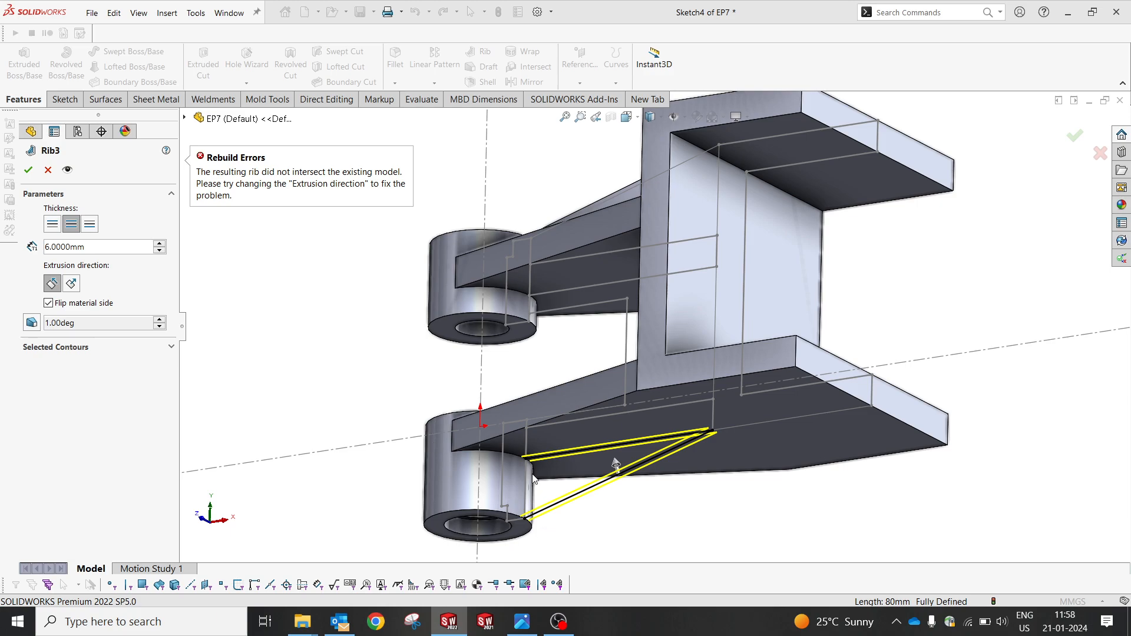
left_click(48, 170)
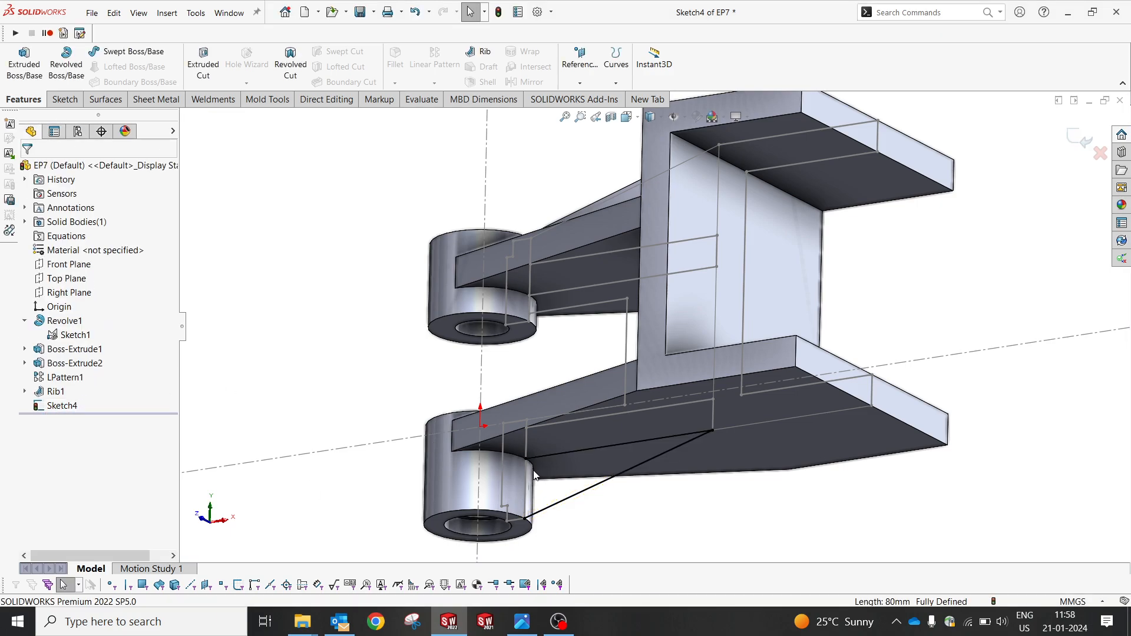
Delete the converted horizontal line along the lower arm's underside from the rib sketch
left_click(540, 456)
key("Escape")
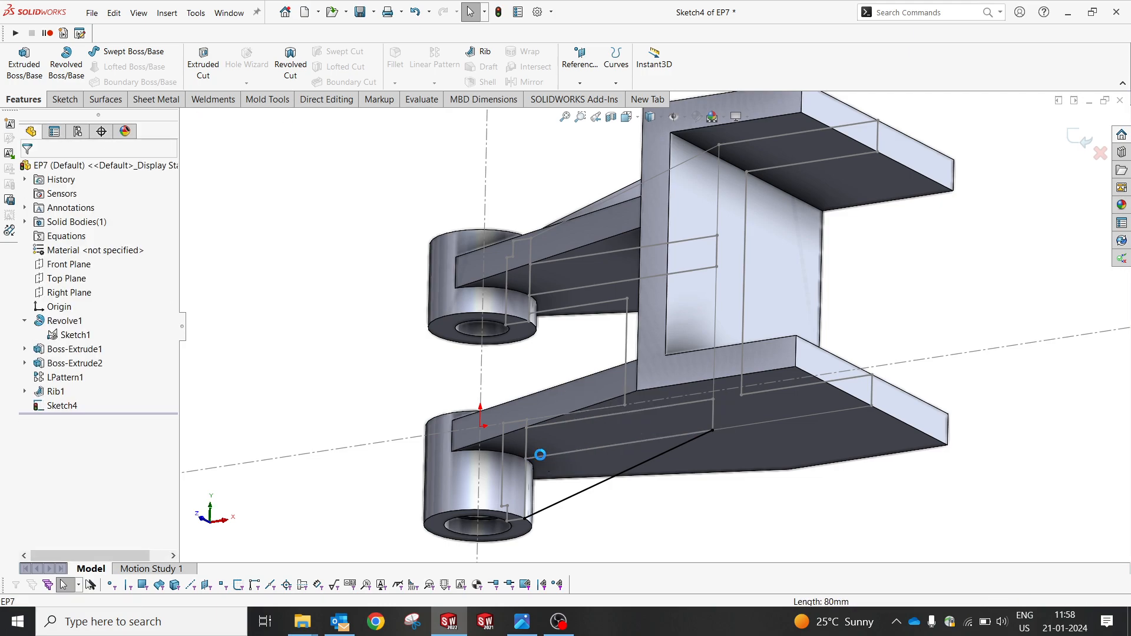
Convert the lower boss's outer vertical line from the revolve sketch into the rib sketch, undoing the trim tried on it
left_click(526, 487)
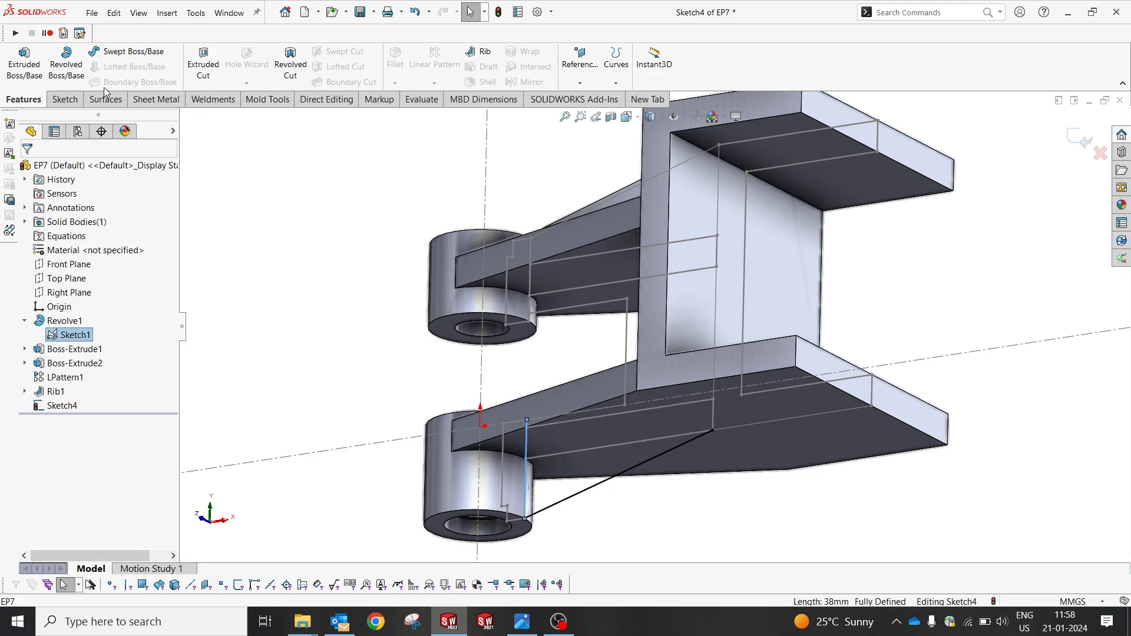
left_click(65, 99)
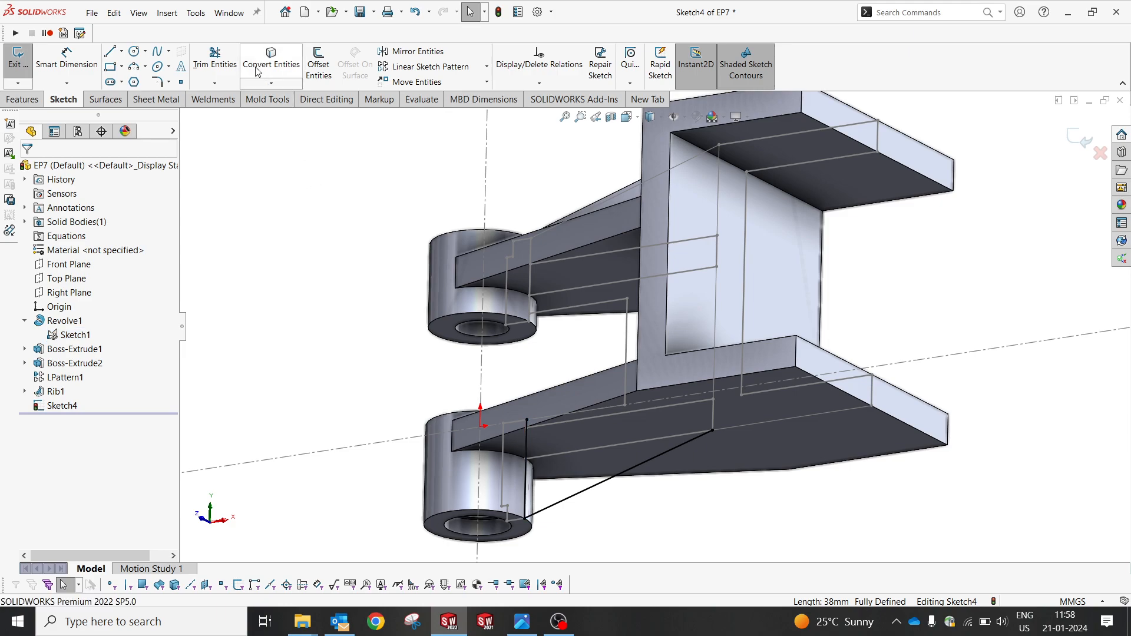
left_click(215, 59)
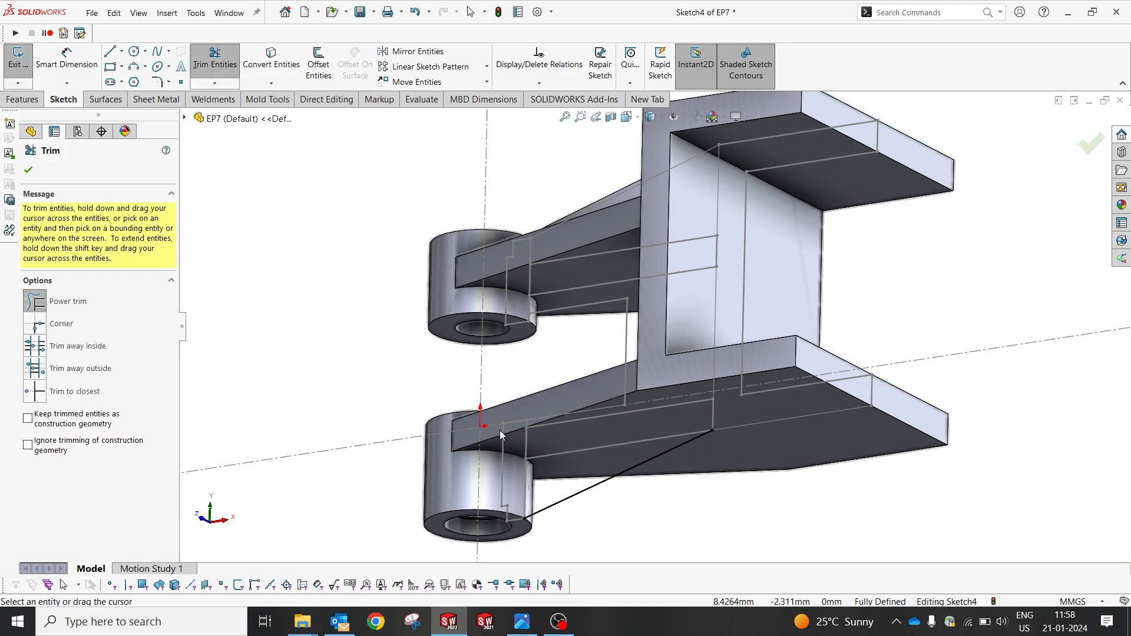
key("ctrl+z")
Shorten the converted vertical boss line by moving its upper endpoint to about Y -15.75 mm, near the lower arm's underside
mouse_move(502, 434)
middle_mouse_down()
mouse_move(638, 596)
mouse_move(643, 352)
middle_mouse_up()
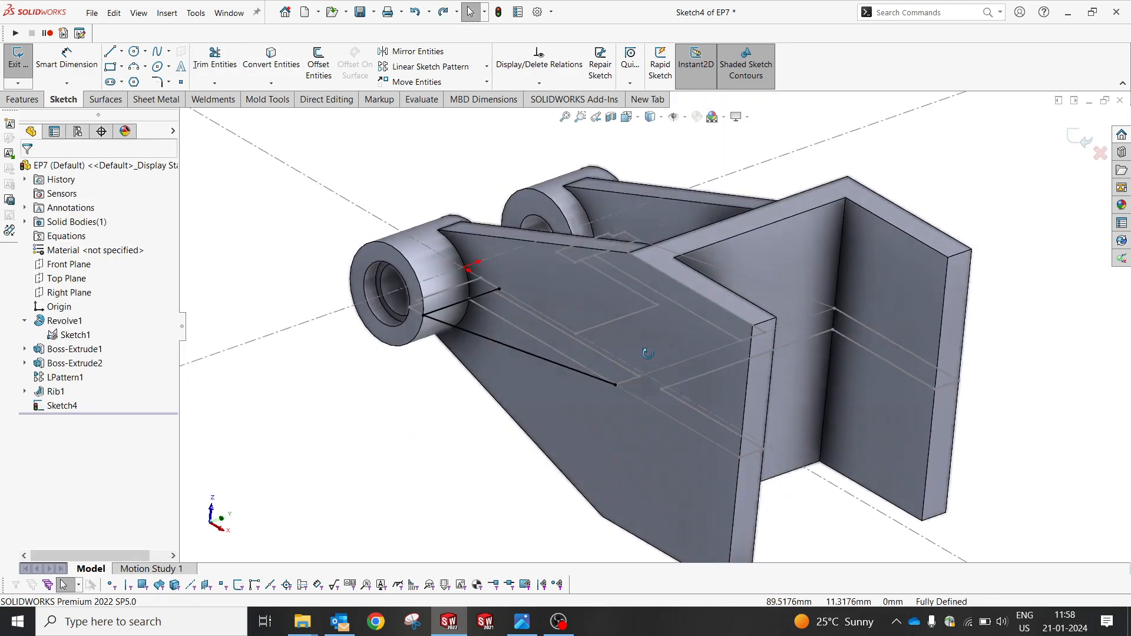
scroll(474, 342, "down", 3)
scroll(463, 330, "down", 2)
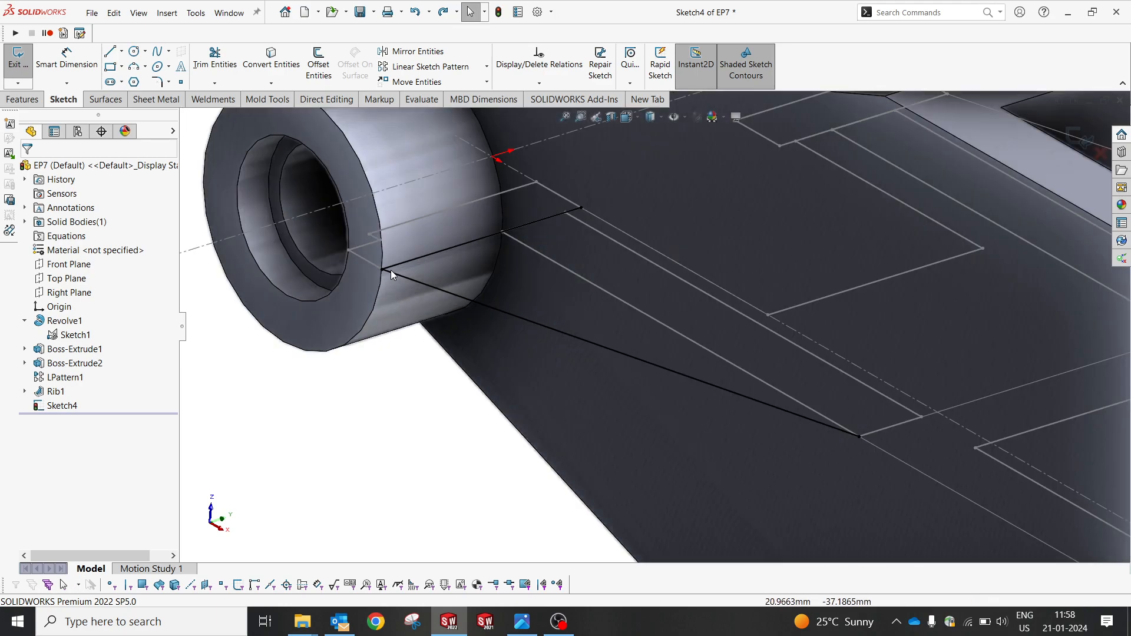
left_click(454, 251)
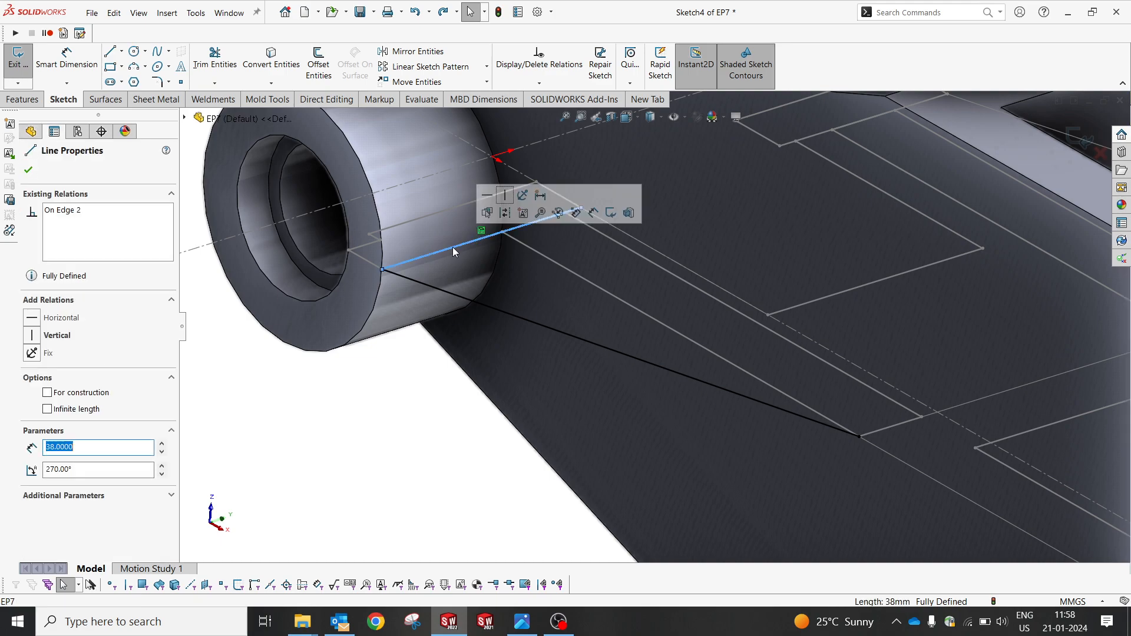
scroll(607, 253, "up", 2)
scroll(606, 253, "down", 2)
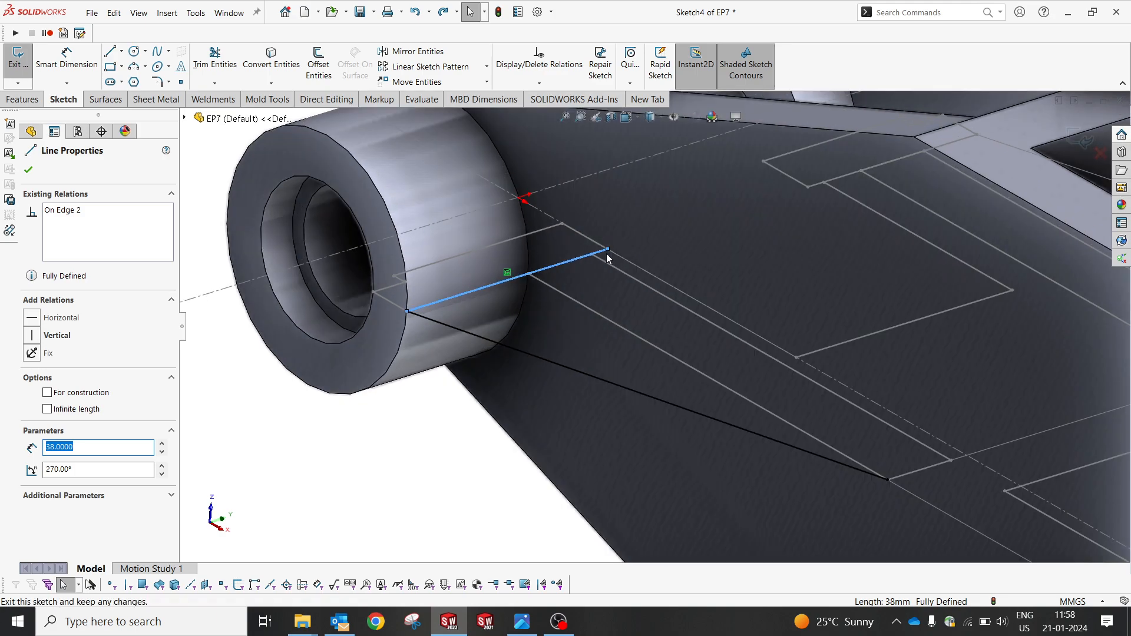
mouse_move(608, 248)
left_mouse_down()
mouse_move(554, 279)
mouse_move(559, 262)
mouse_move(527, 288)
mouse_move(560, 292)
mouse_move(535, 280)
left_mouse_up()
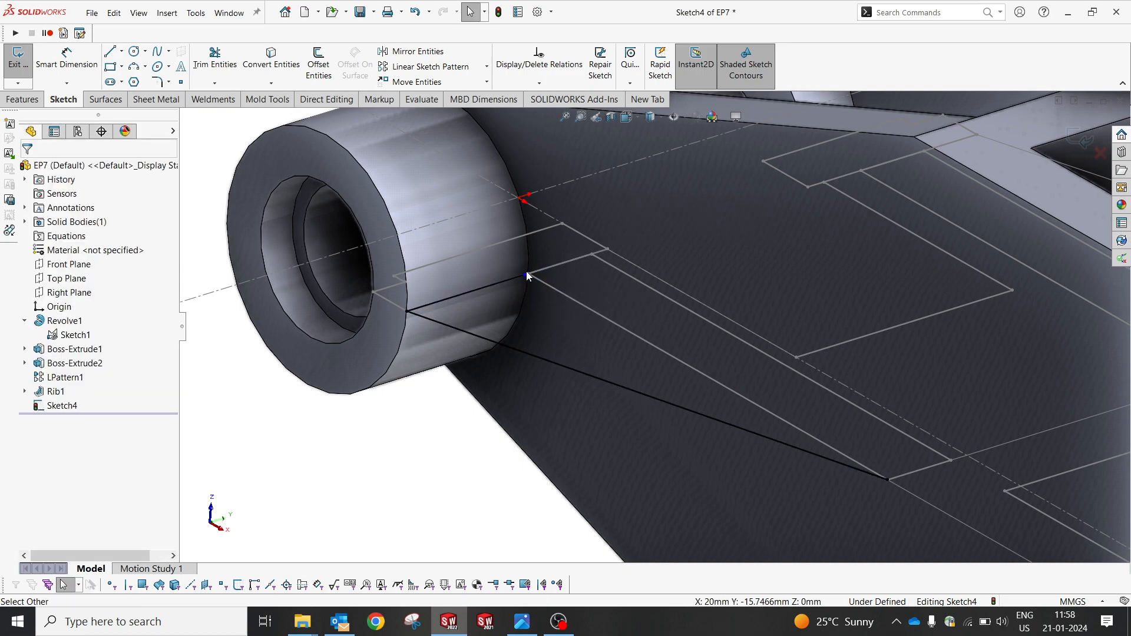
Make the vertical line's upper endpoint coincident with the revolve sketch's horizontal line along the lower arm's underside
left_click(527, 276)
scroll(536, 282, "down", 5)
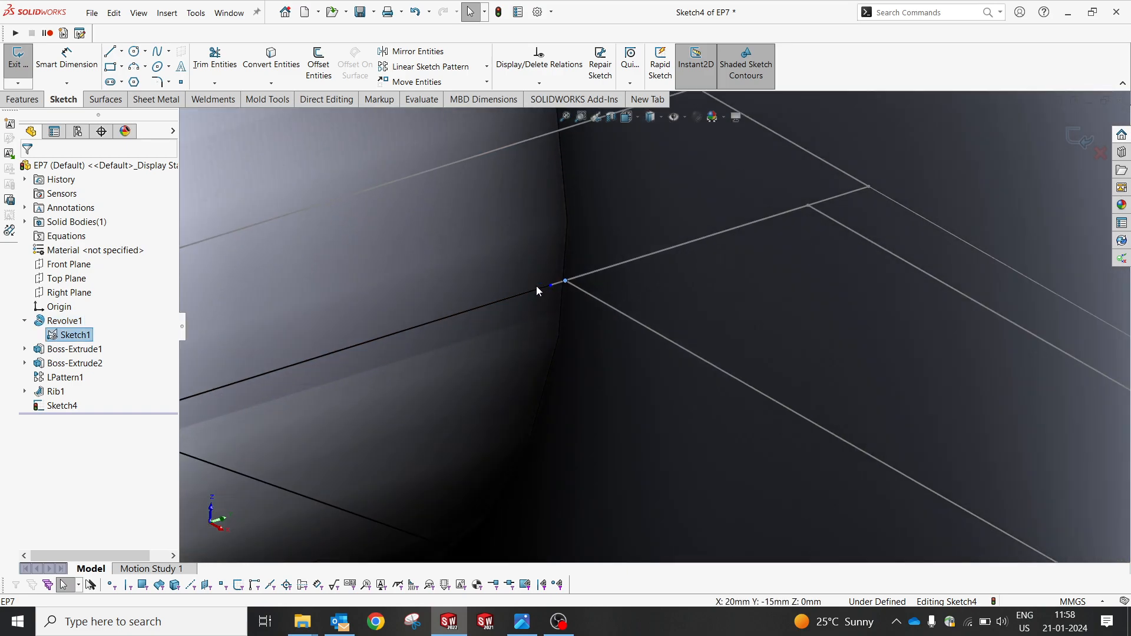
scroll(548, 289, "down", 1)
left_click(560, 288)
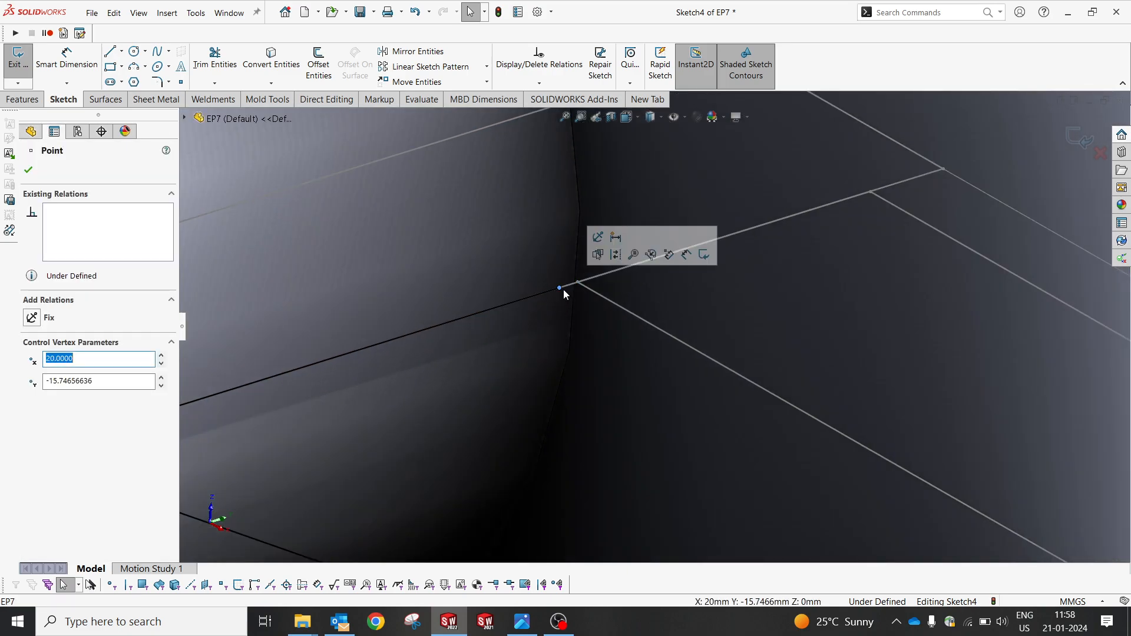
left_click(628, 313, "ctrl")
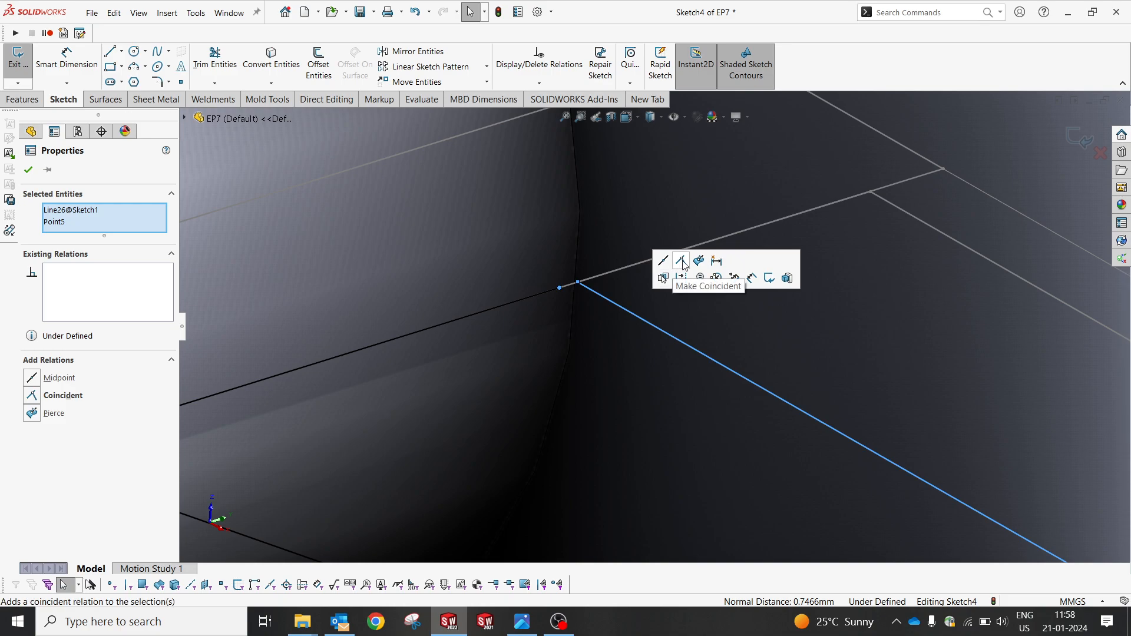
left_click(681, 261)
scroll(574, 312, "up", 6)
left_click(379, 408)
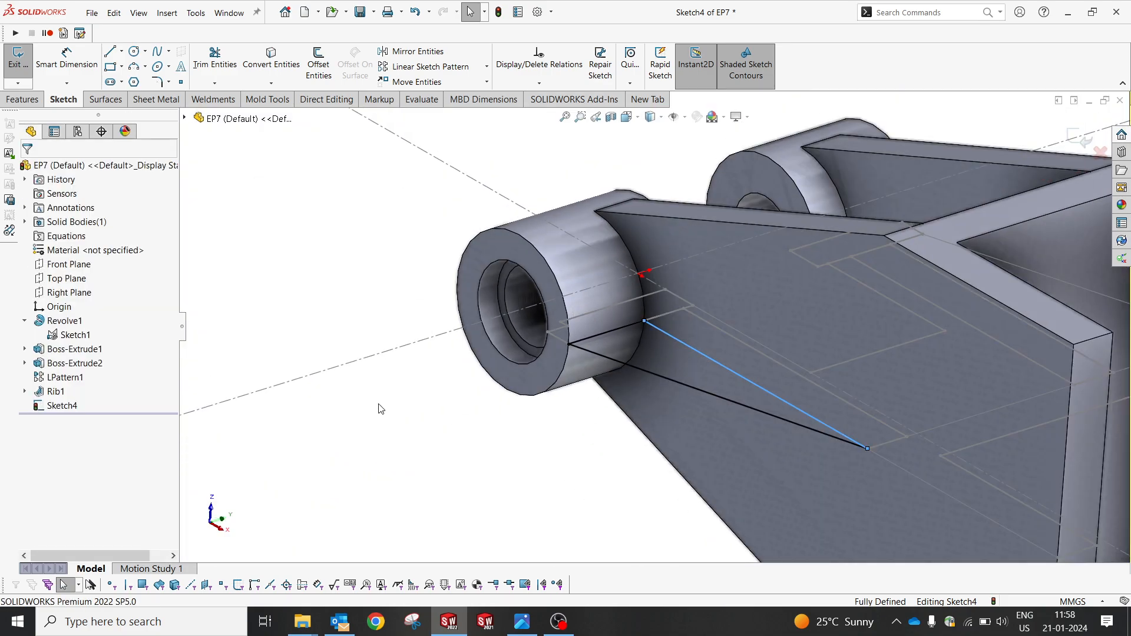
Try to create a 6 mm both-sides rib from the sloped line and shortened vertical line, with the material side flipped
left_click(22, 99)
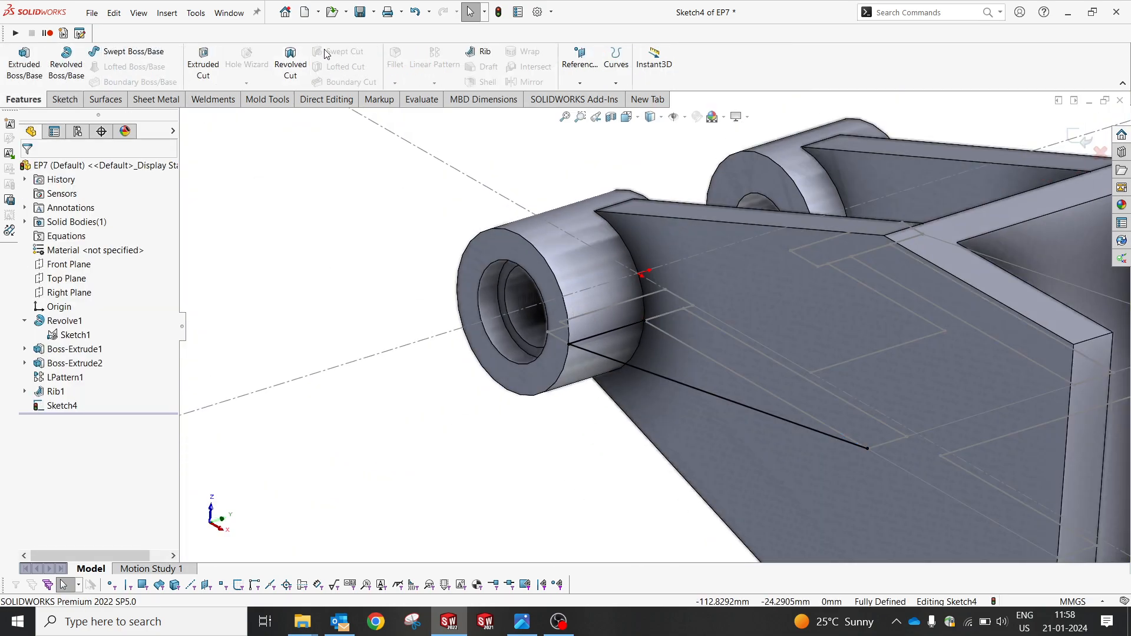
left_click(482, 52)
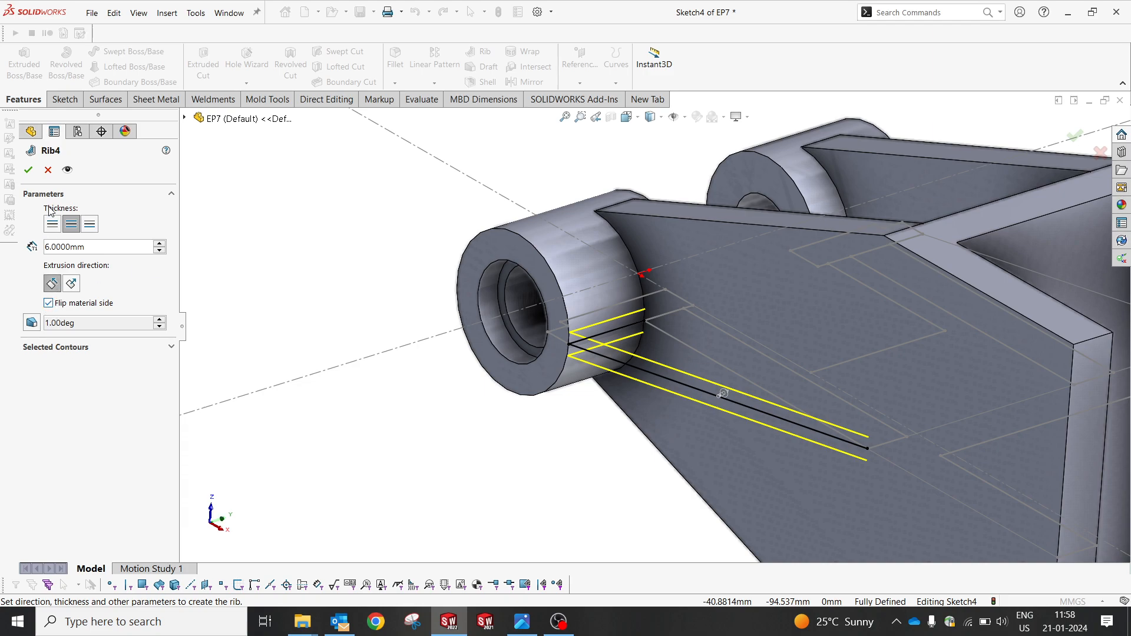
left_click(31, 172)
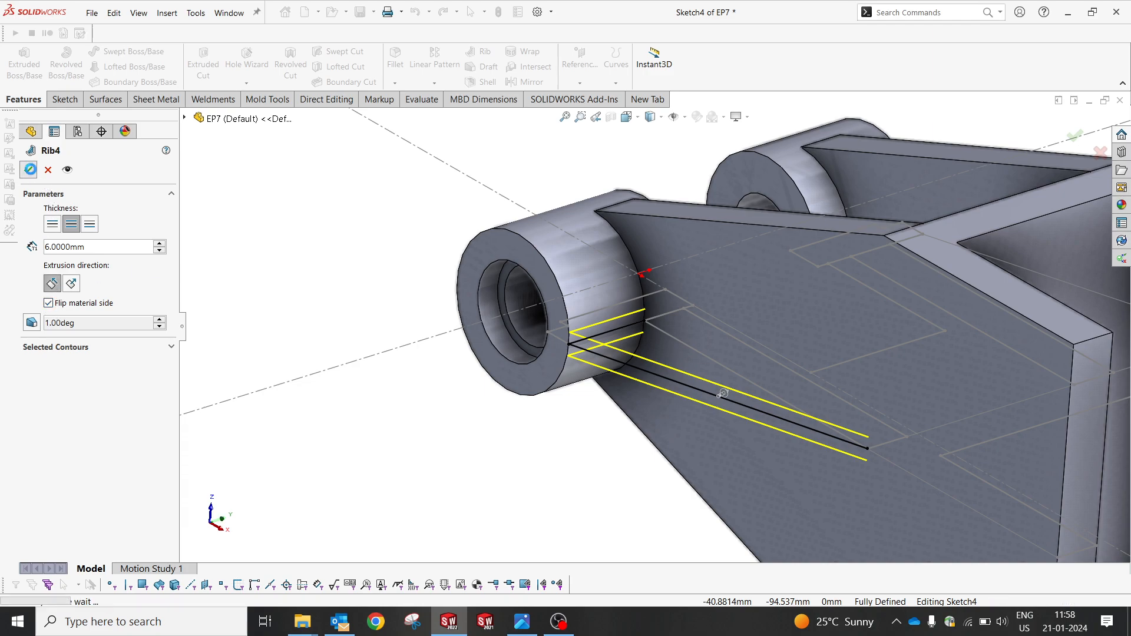
left_click(47, 170)
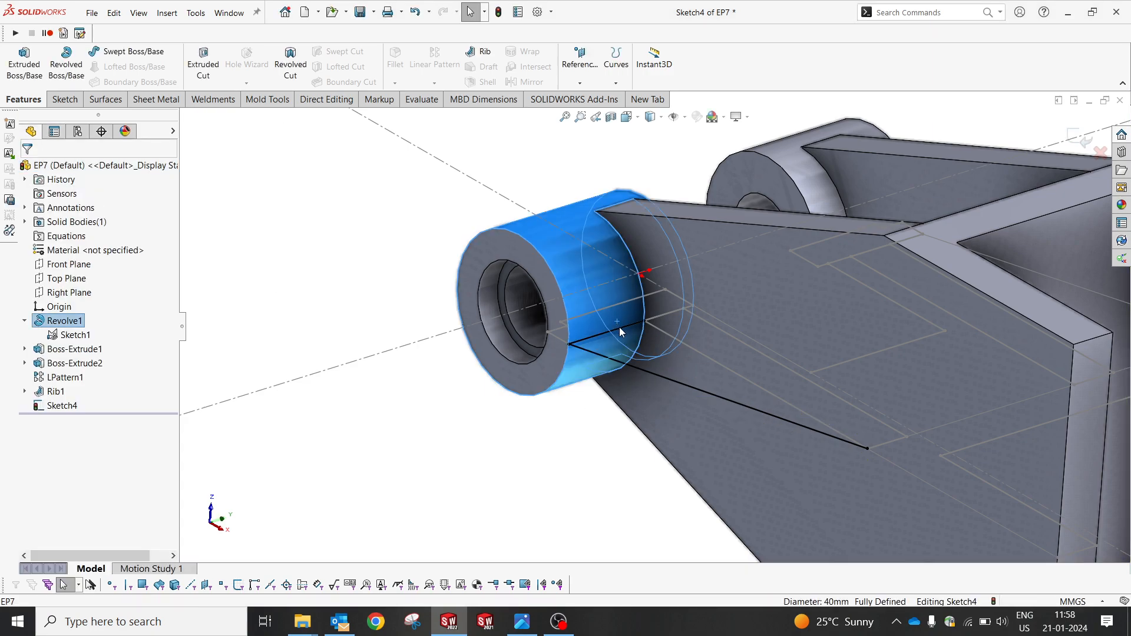
Delete the shortened vertical line along the lower boss from the rib sketch
key("Delete")
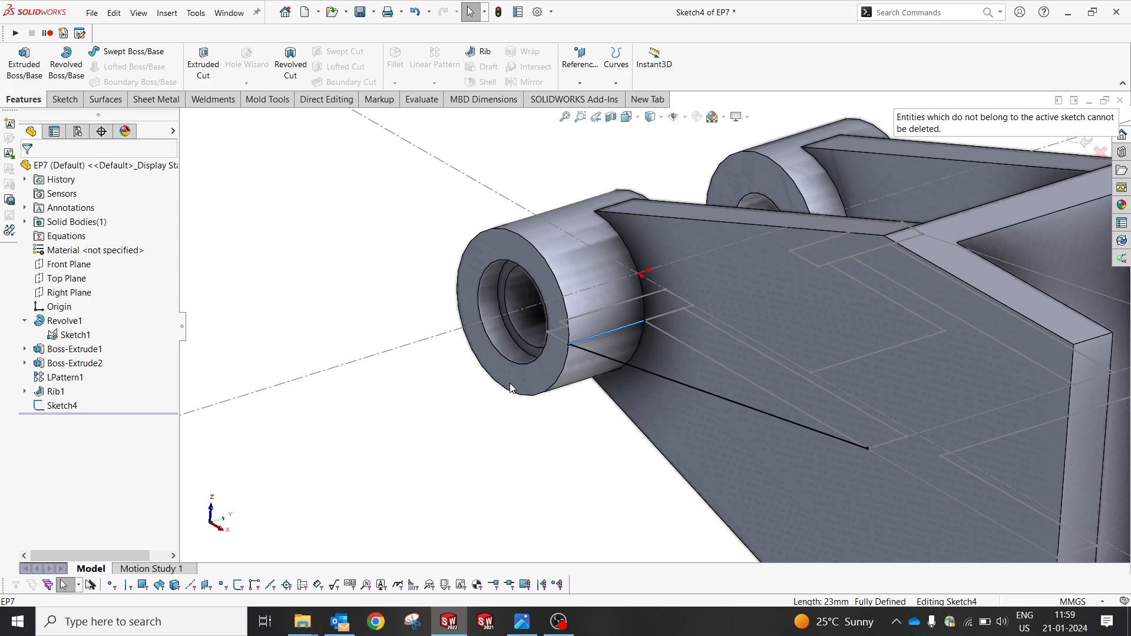
left_click_drag(470, 269, 694, 408)
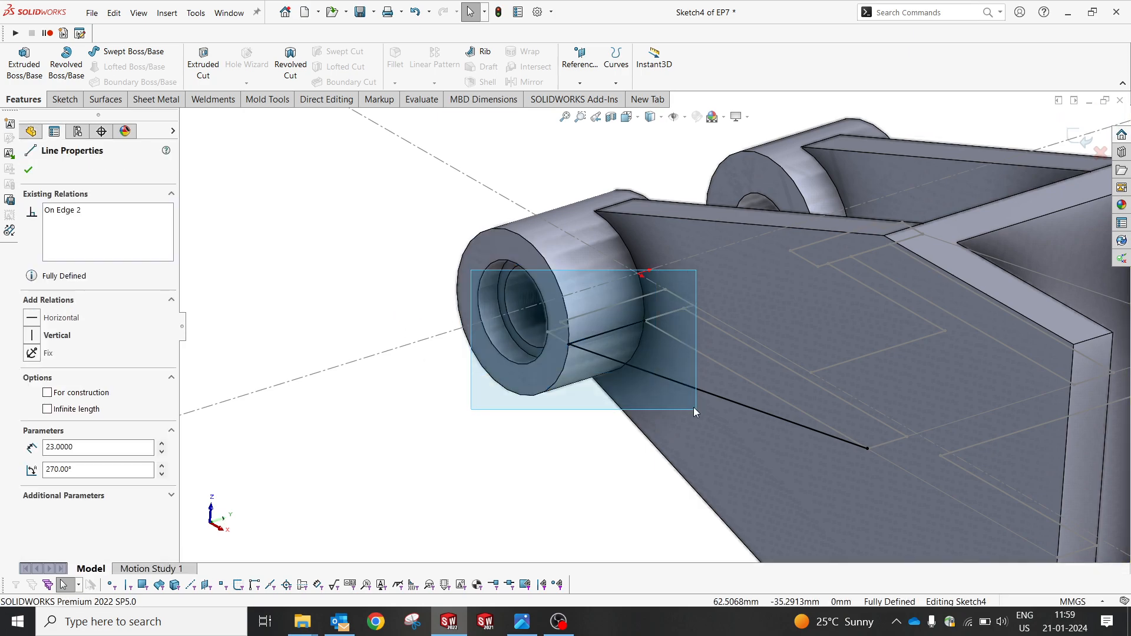
key("Delete")
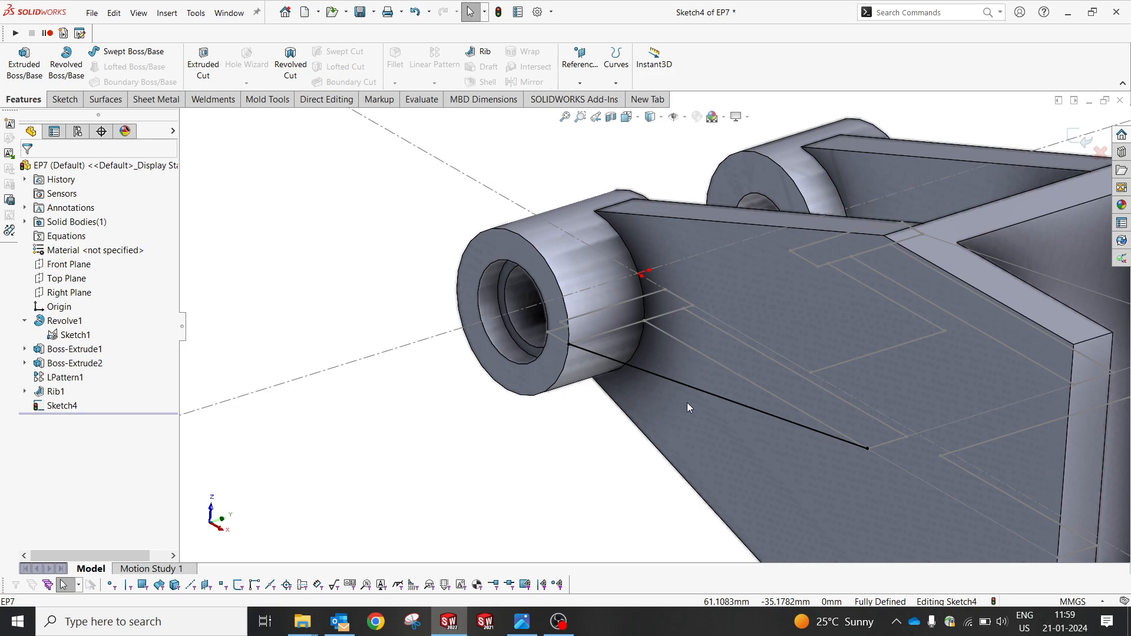
Exit the rib sketch and inspect where its sloped line meets the lower boss and the lower arm
scroll(611, 357, "down", 5)
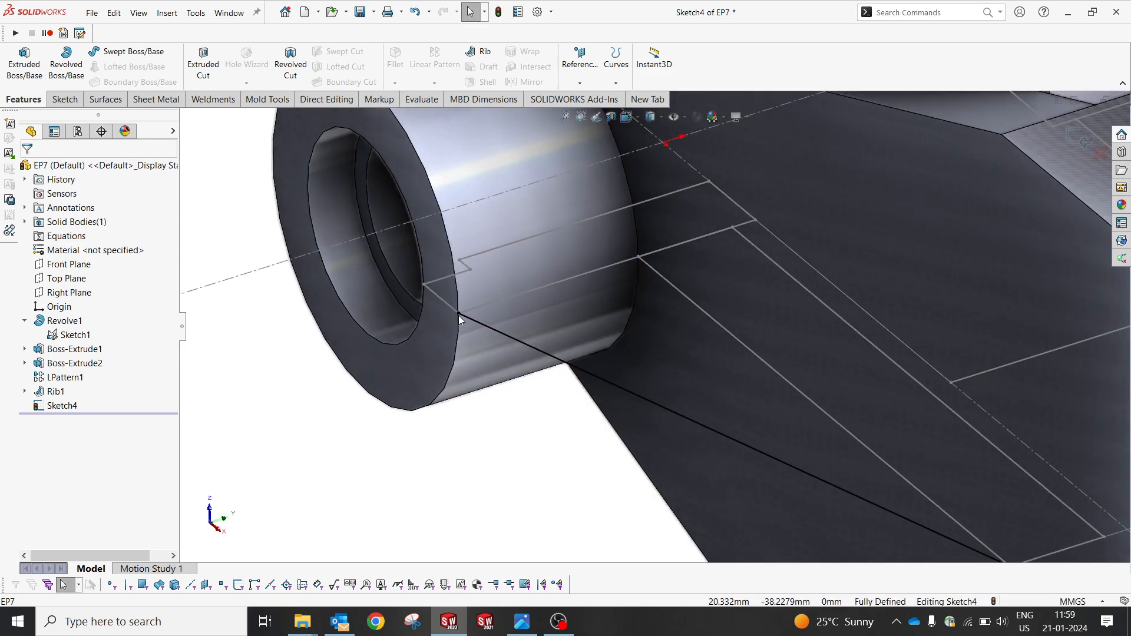
left_click(462, 314)
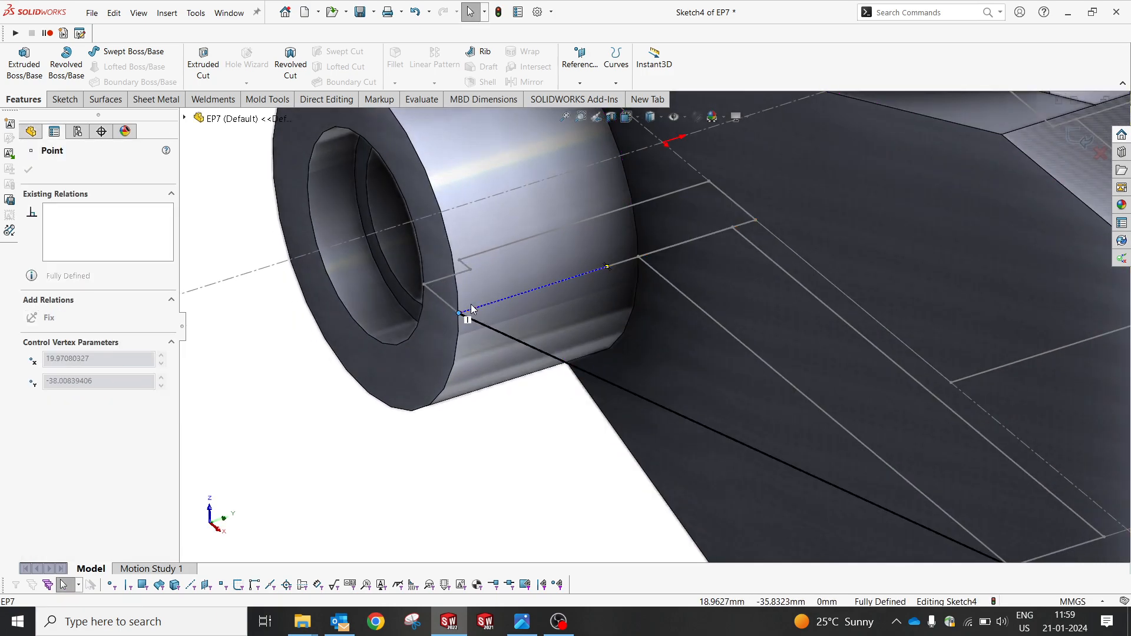
key("Escape")
left_click(1072, 133)
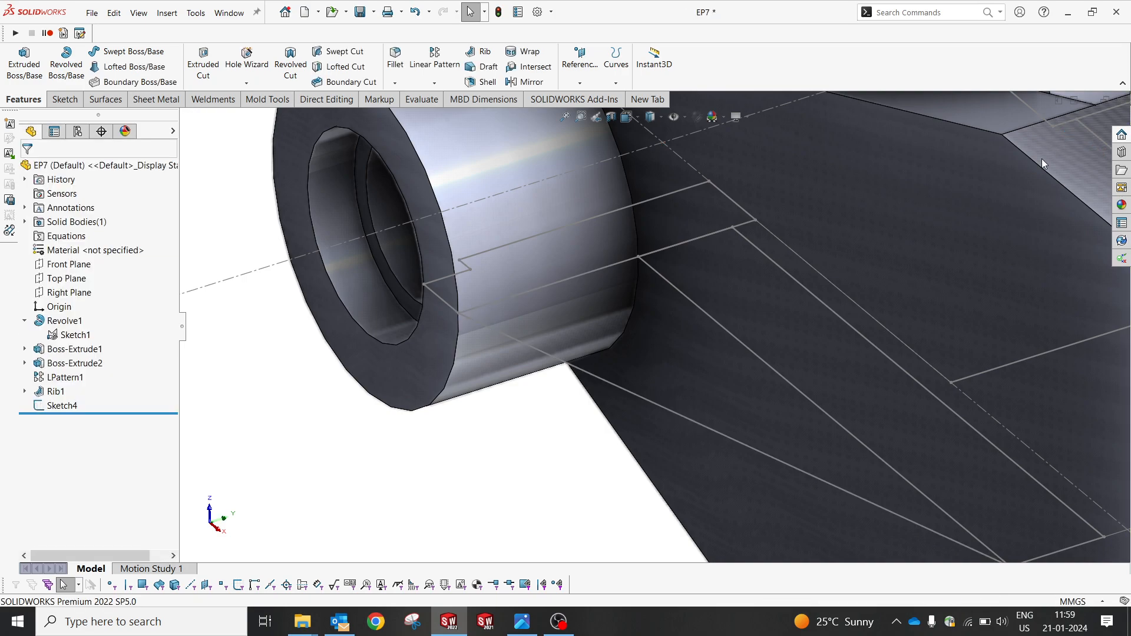
scroll(903, 358, "up", 3)
scroll(759, 489, "down", 8)
scroll(756, 478, "down", 4)
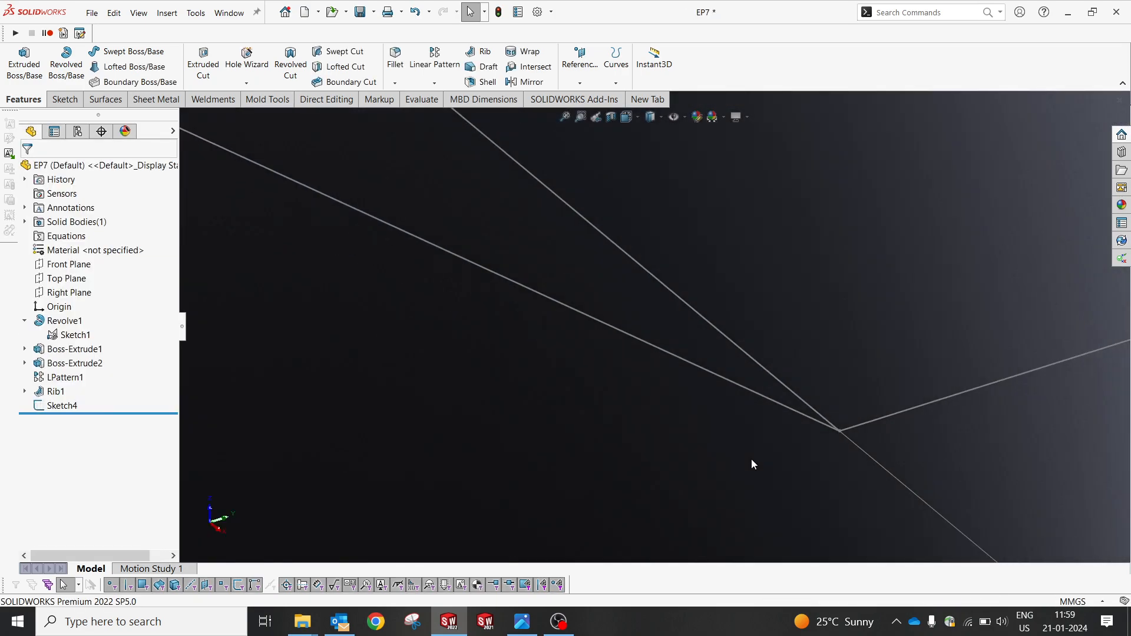
scroll(846, 412, "up", 4)
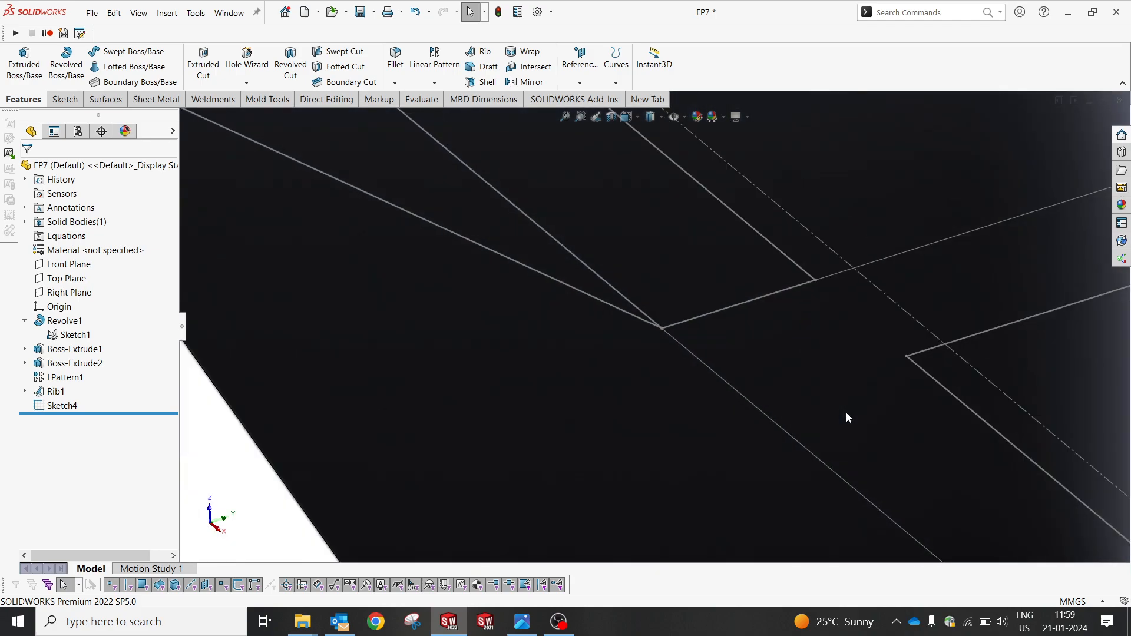
scroll(846, 412, "up", 5)
middle_click_drag(661, 336, 631, 372)
scroll(660, 373, "down", 5)
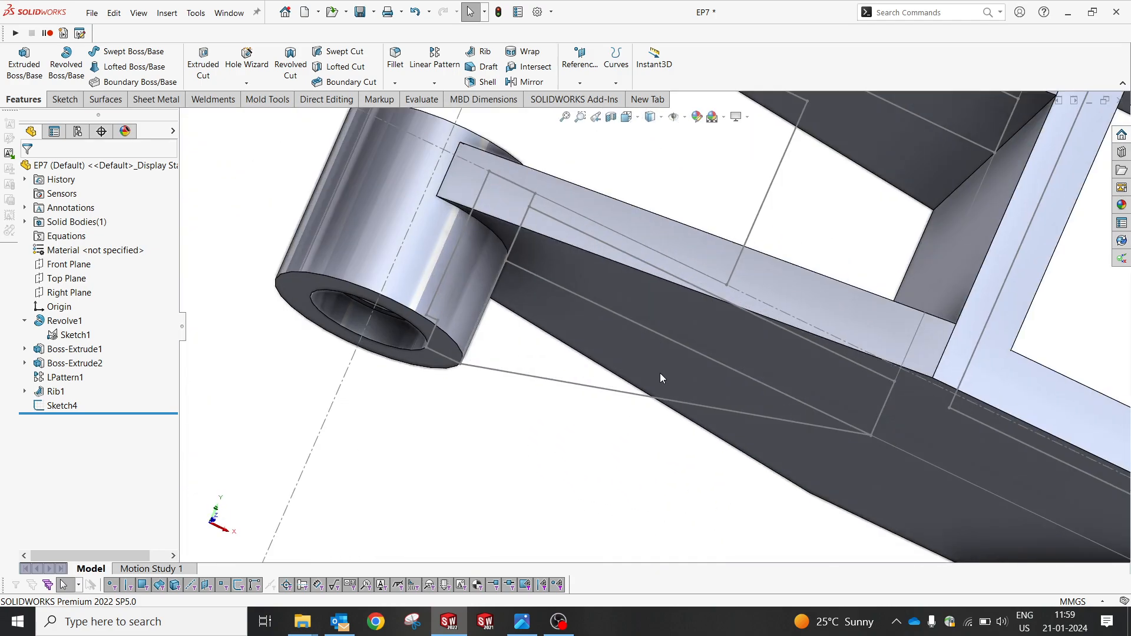
Edit the lower rib sketch, delete the sloped line's edge relation, and pull its lower end away from the boss corner
left_click(62, 405)
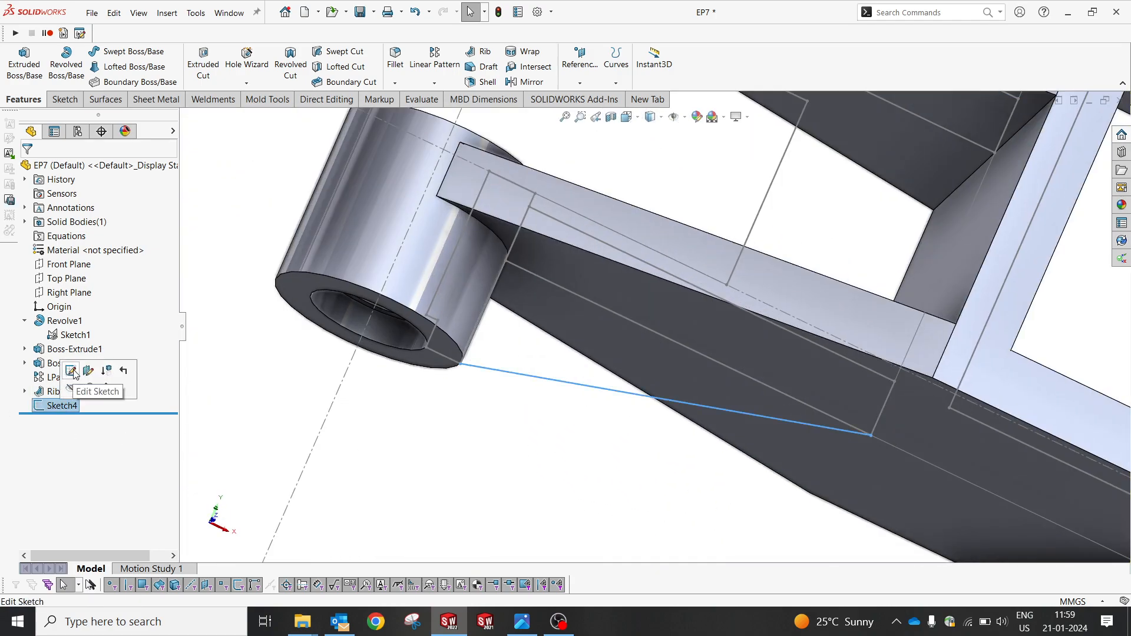
left_click(78, 372)
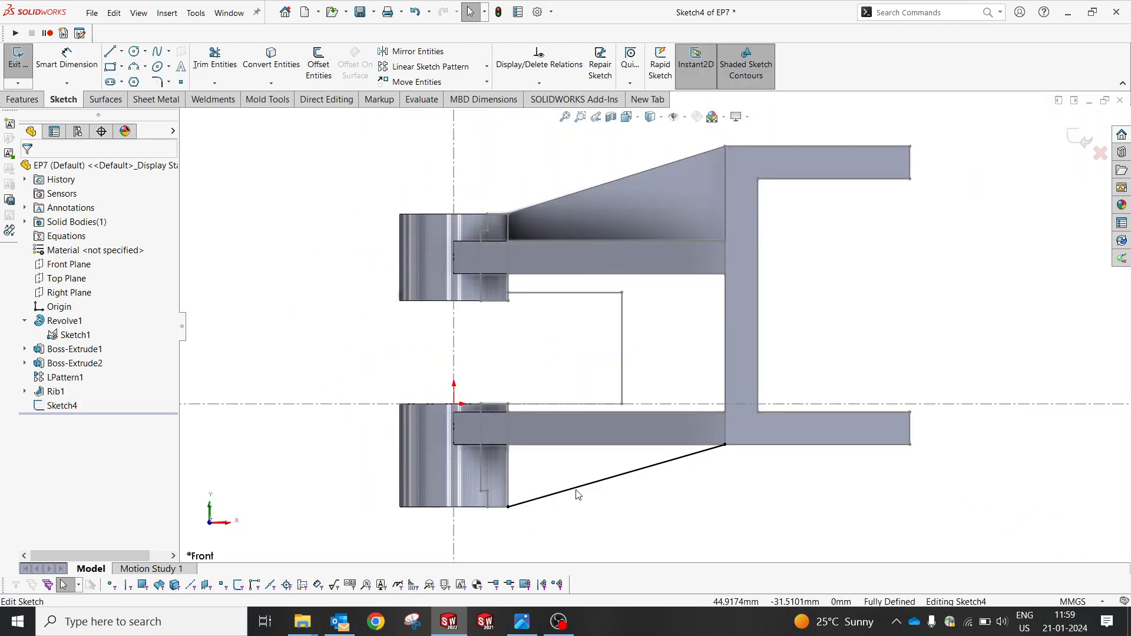
left_click(576, 489)
left_click(616, 484)
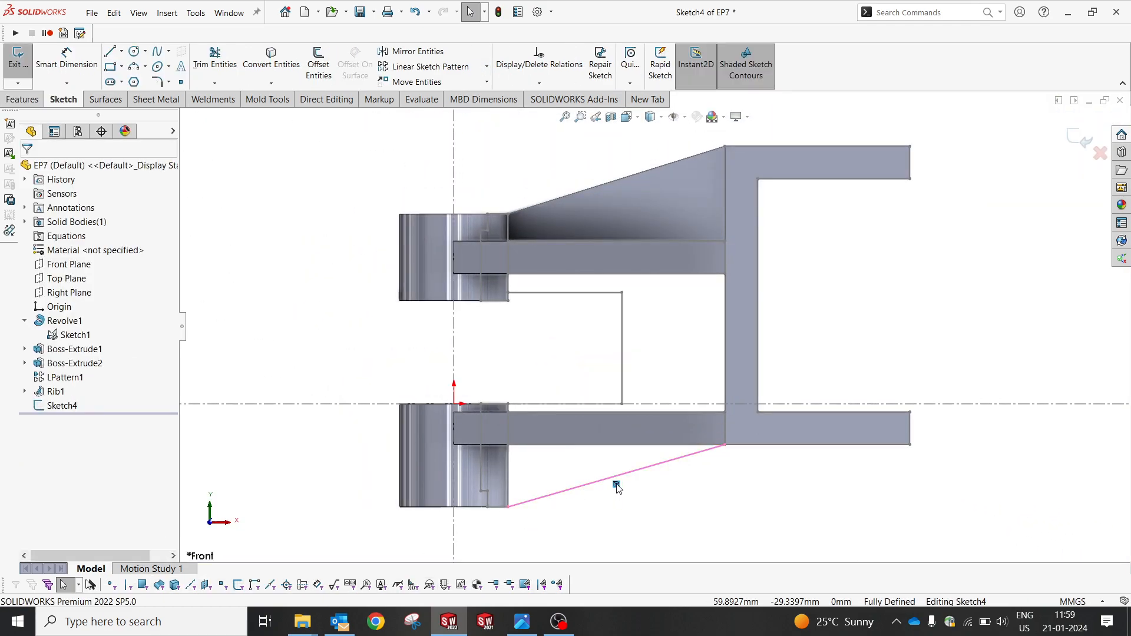
key("Delete")
scroll(518, 518, "down", 5)
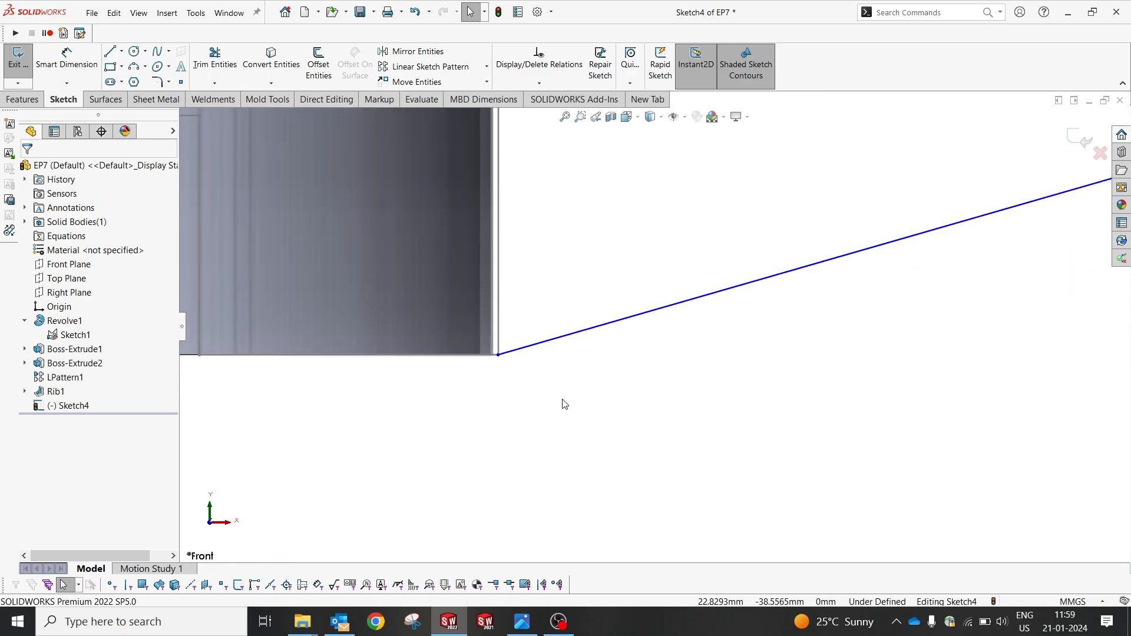
left_click_drag(498, 356, 549, 325)
Convert the lower boss's outer cylindrical face into the rib sketch and delete the resulting line on the side away from the arm
left_click(457, 333)
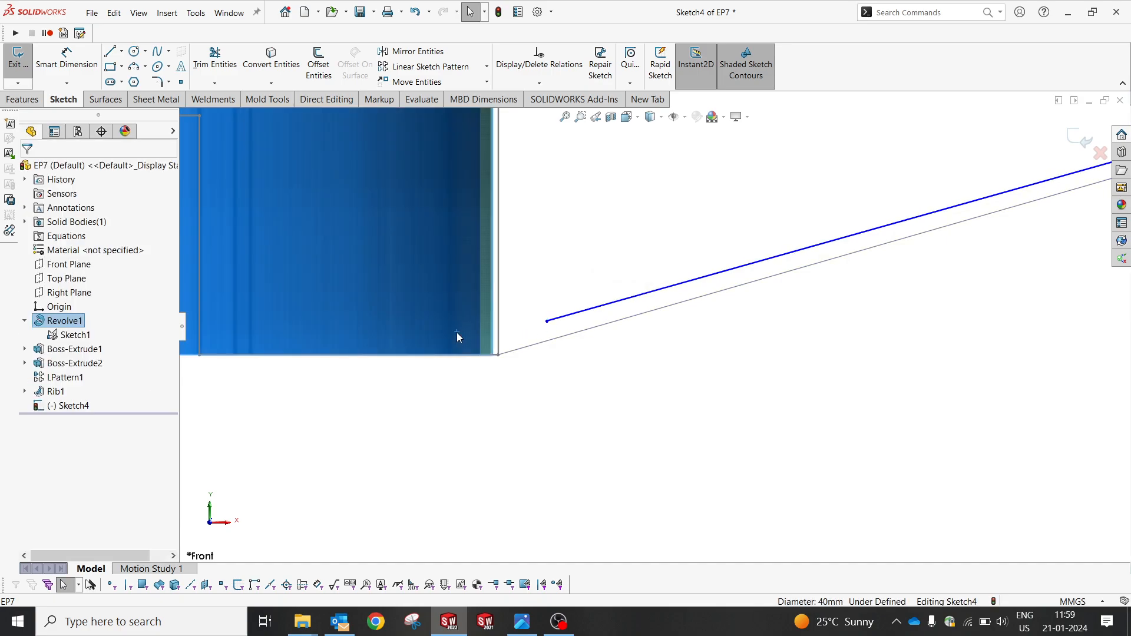
left_click(271, 83)
left_click(503, 436)
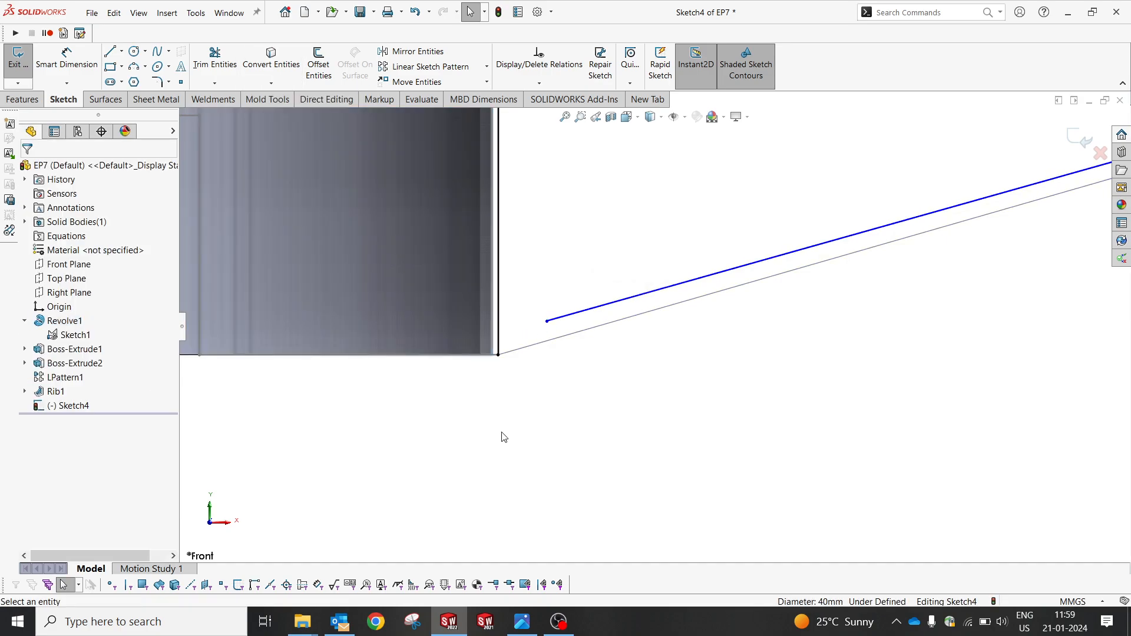
left_click(495, 295)
mouse_move(495, 295)
middle_mouse_down()
mouse_move(622, 372)
mouse_move(616, 267)
mouse_move(550, 267)
mouse_move(427, 165)
middle_mouse_up()
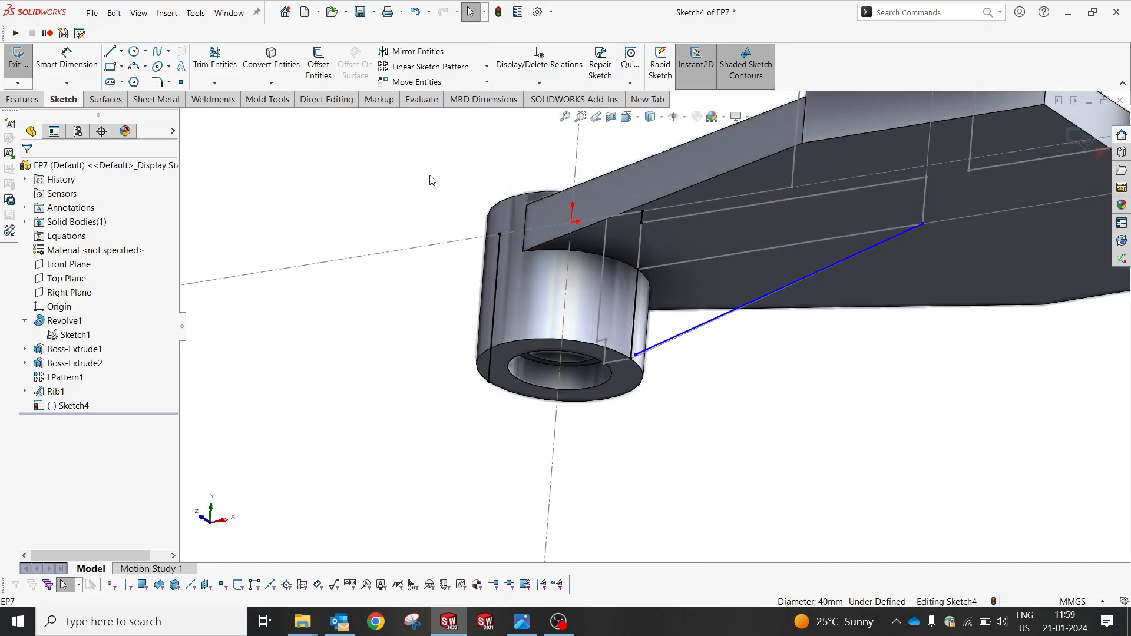
left_click_drag(426, 165, 558, 476)
left_click(554, 470)
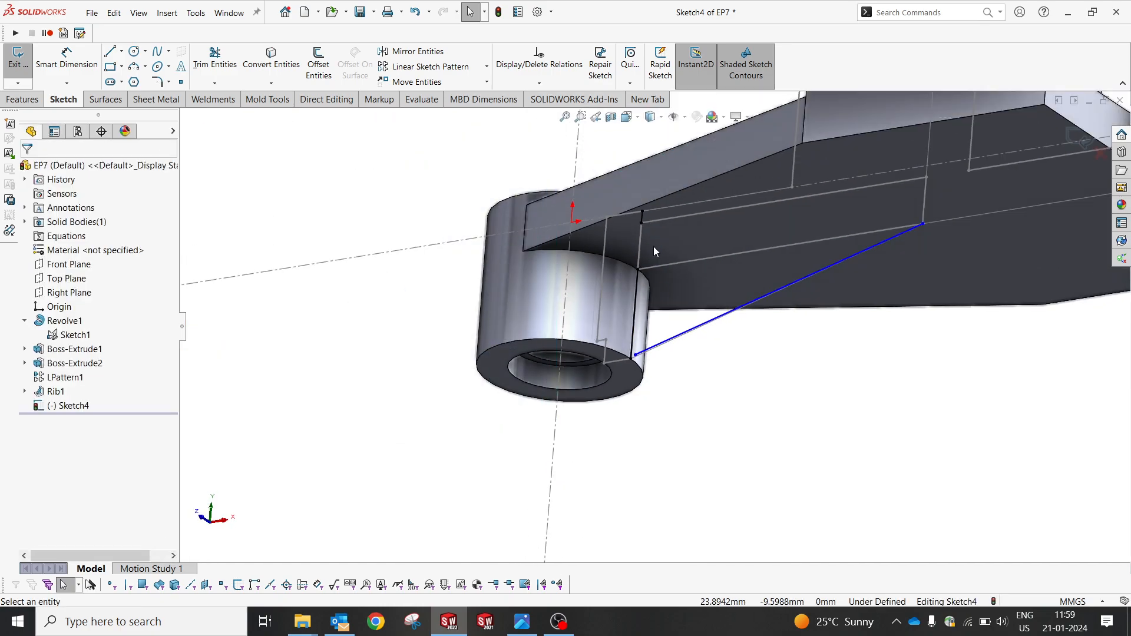
Make the sloped line's lower end coincident with the converted vertical line along the lower boss
scroll(653, 246, "down", 3)
scroll(567, 172, "up", 3)
left_click_drag(587, 163, 733, 331)
left_click(733, 336)
scroll(638, 389, "down", 3)
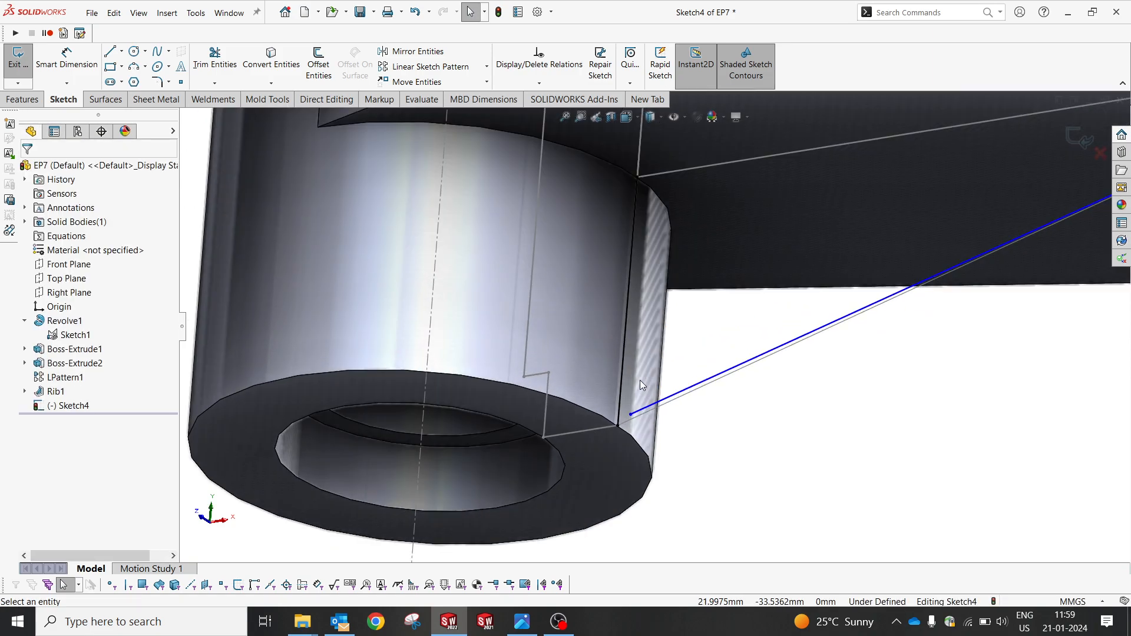
scroll(636, 397, "down", 2)
left_click(636, 397)
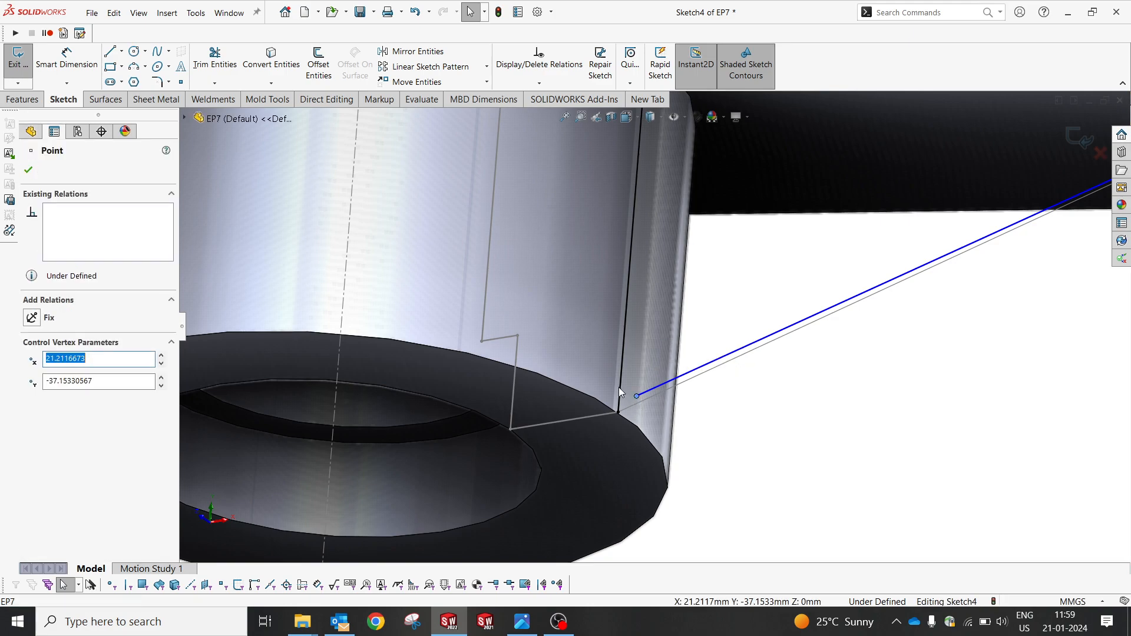
left_click(621, 389, "ctrl")
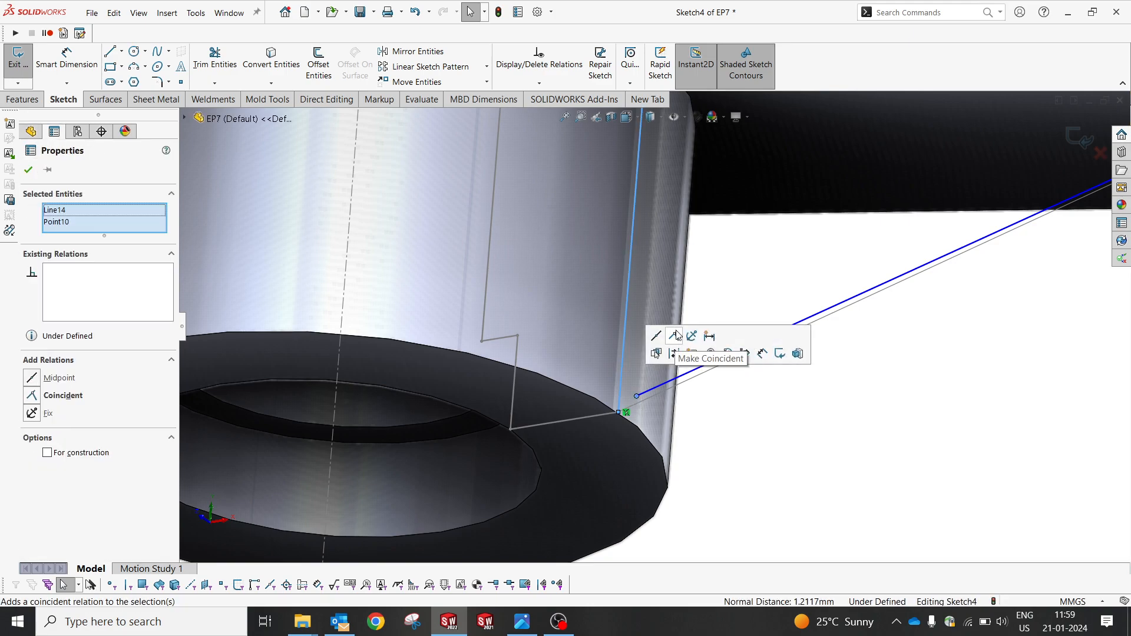
left_click(679, 334)
Dimension the sloped line's lower end 0.50 mm above the lower boss's bottom corner
right_click_drag(745, 472, 687, 378)
left_click(617, 412)
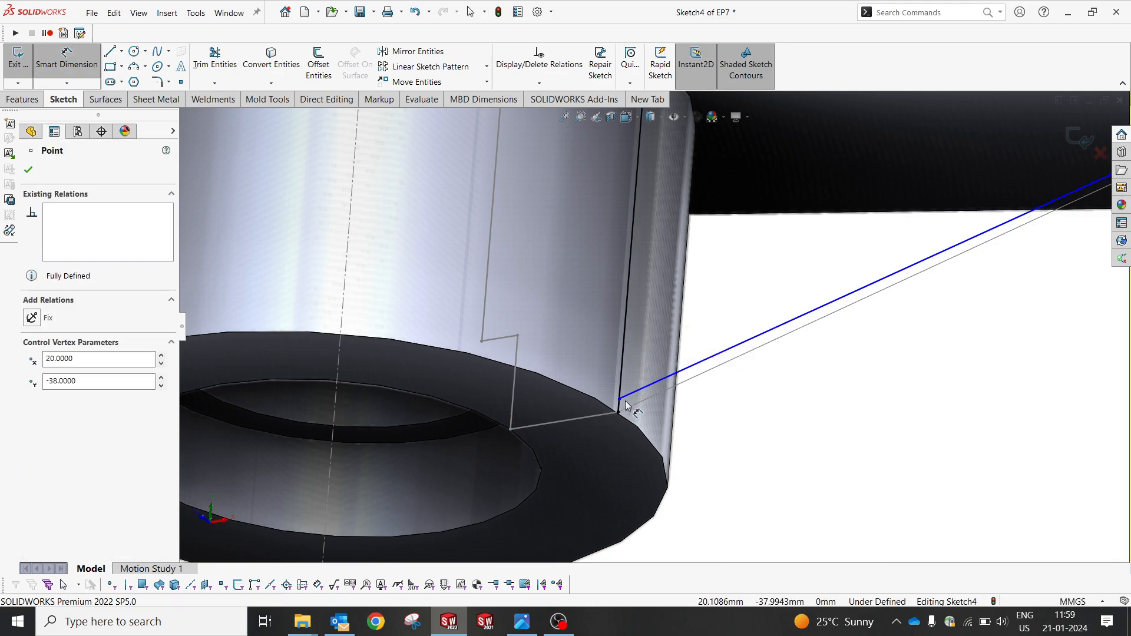
left_click(620, 400)
left_click(703, 459)
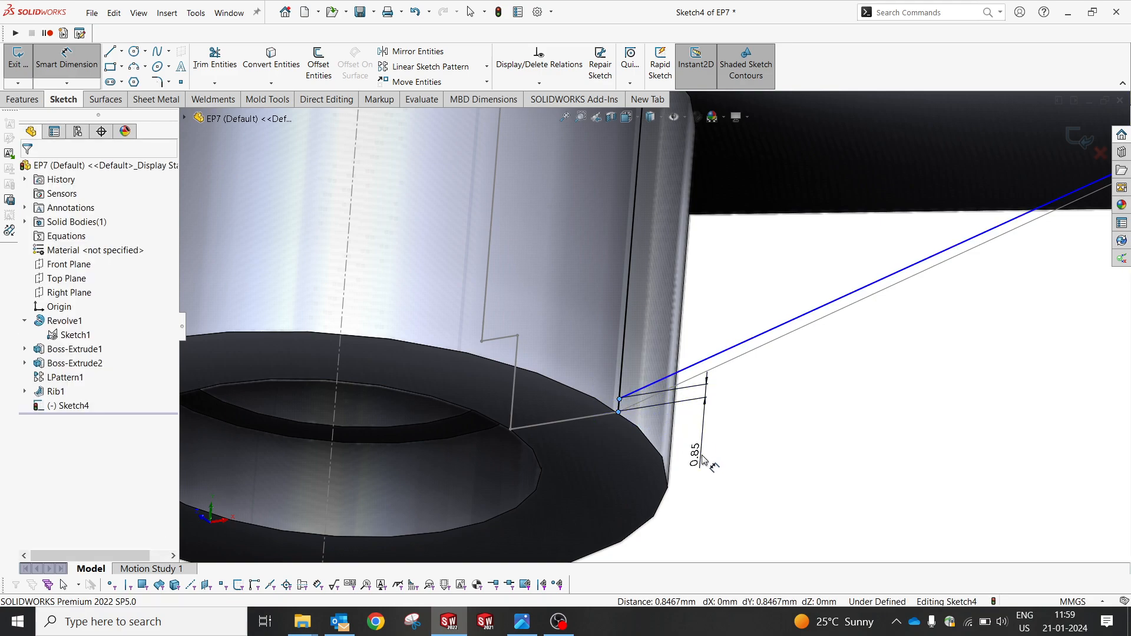
key("Return")
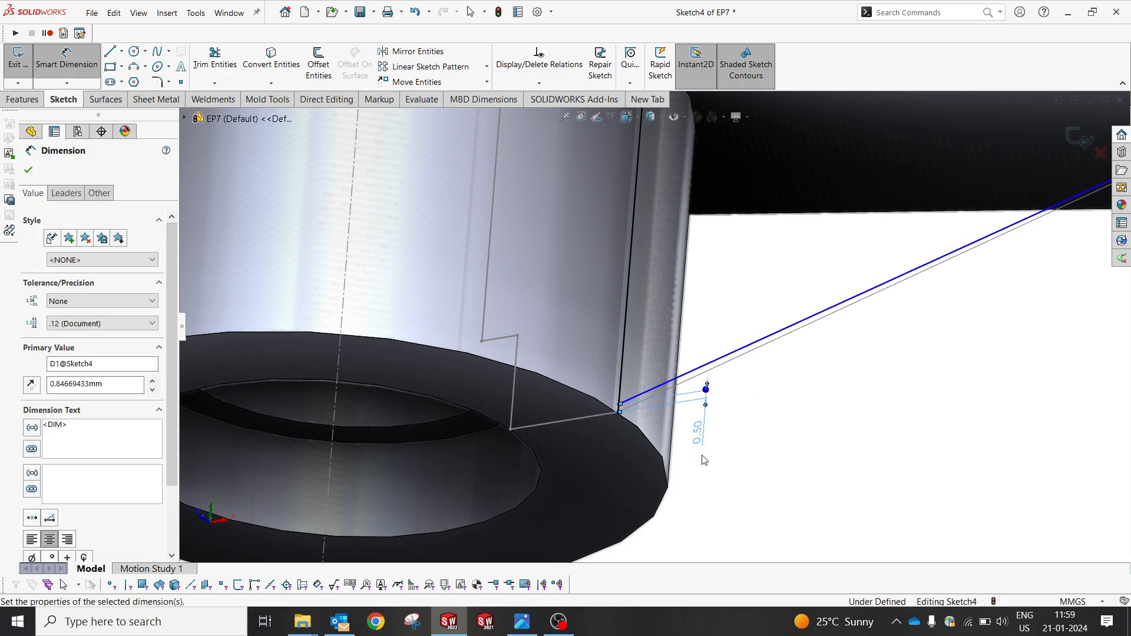
key("Escape")
Change the converted vertical line along the lower boss to construction geometry
left_click(624, 348)
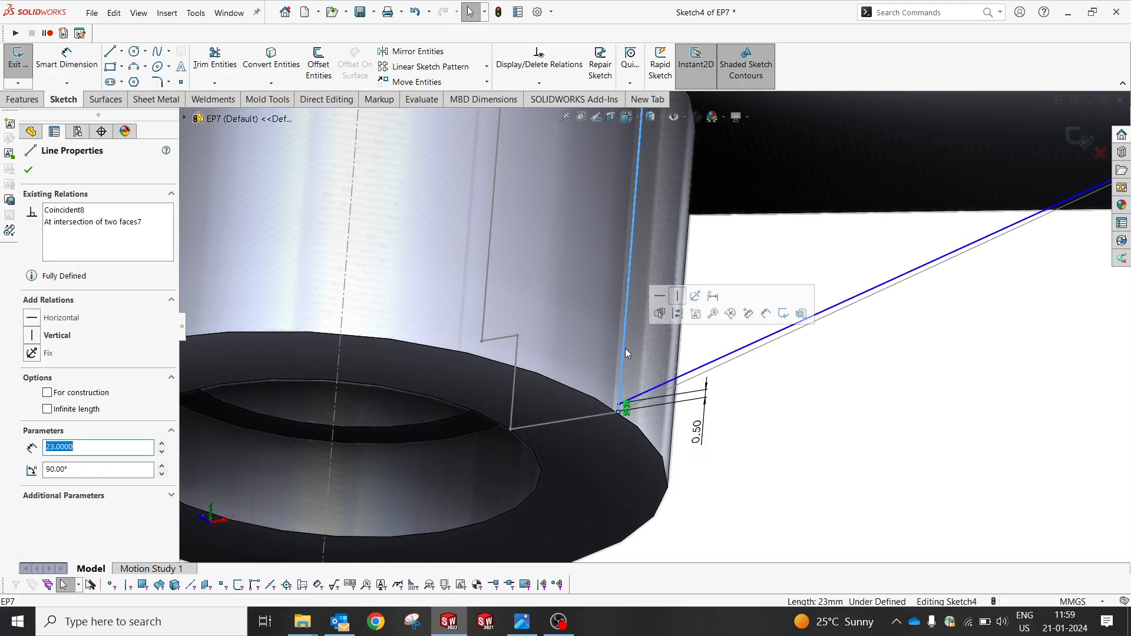
key("Escape")
left_click(618, 405)
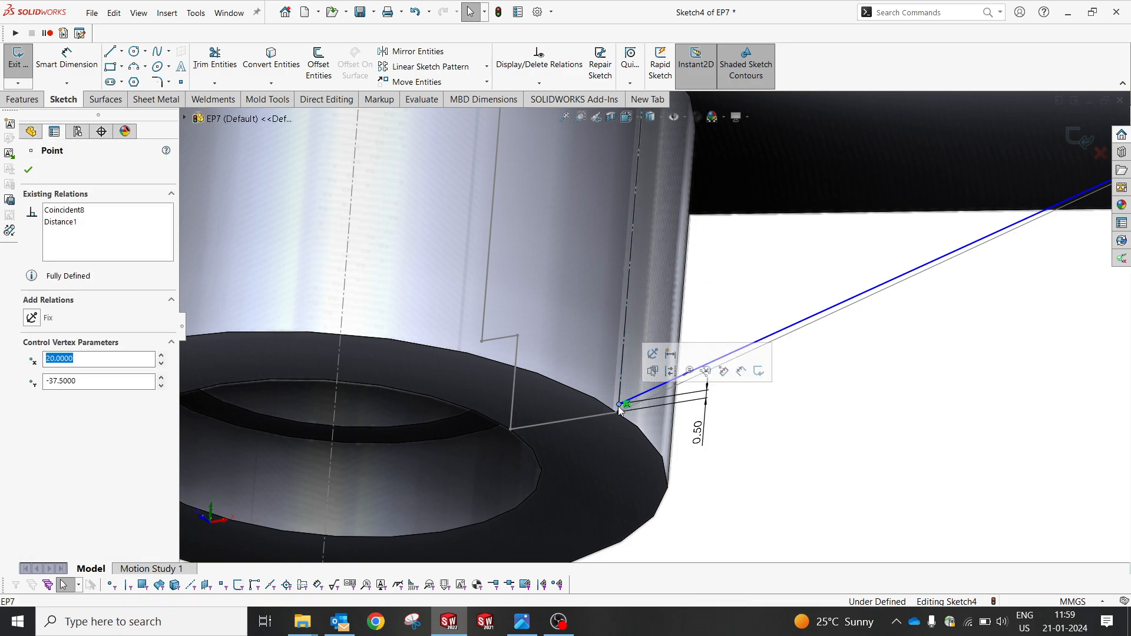
left_click(616, 383, "ctrl")
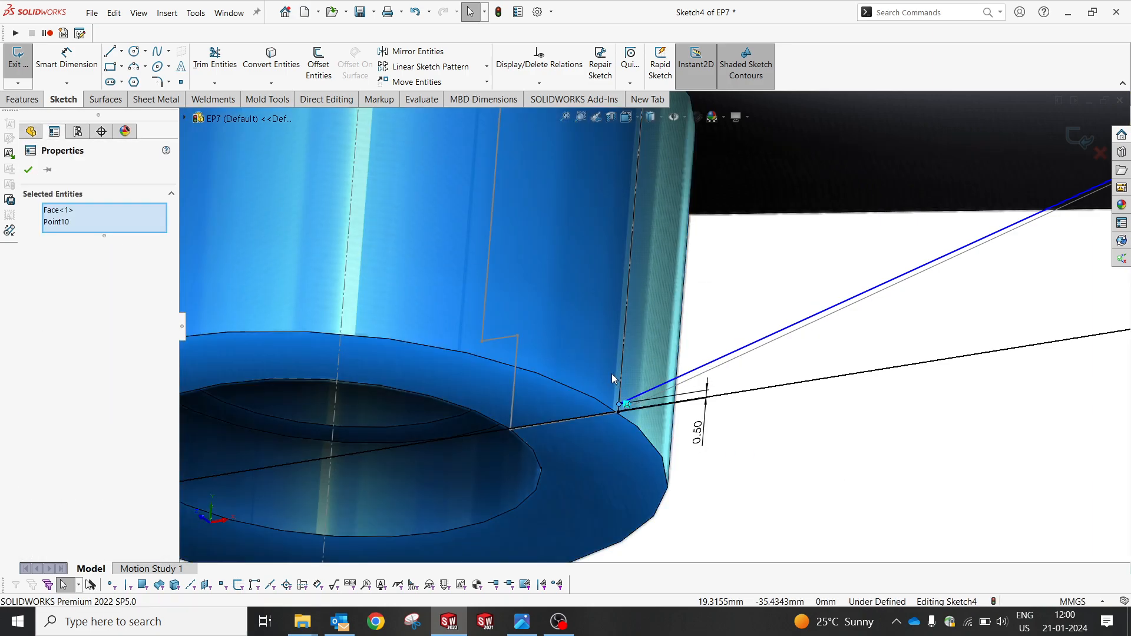
left_click(864, 494)
Make the sloped line's upper end coincident with the lower arm's bottom edge
scroll(863, 495, "up", 3)
scroll(845, 390, "up", 5)
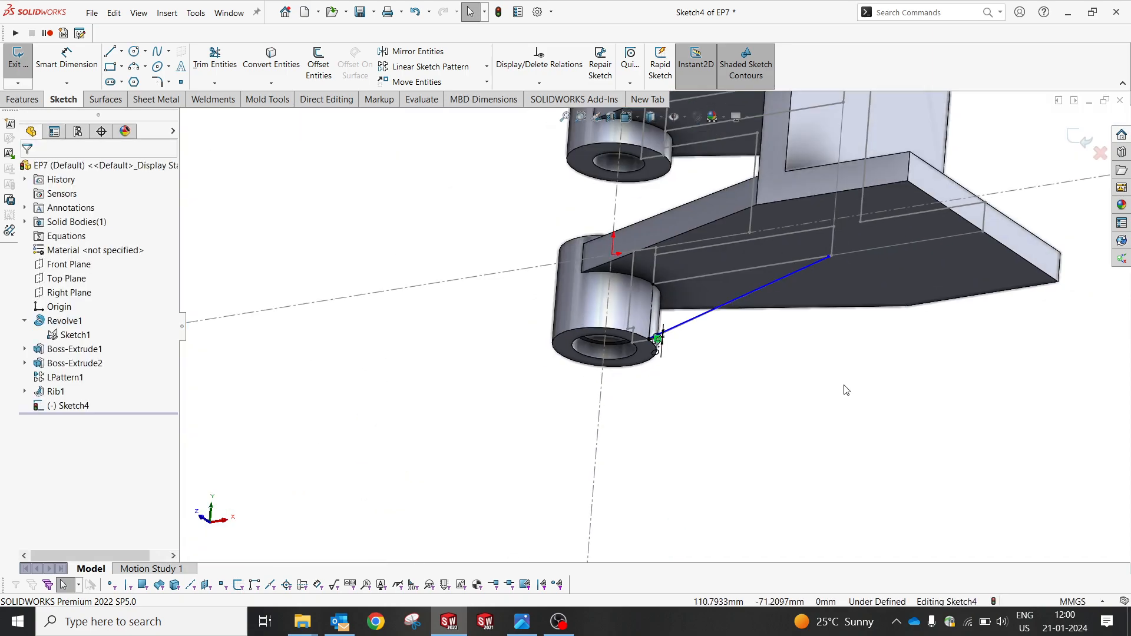
scroll(804, 238, "down", 8)
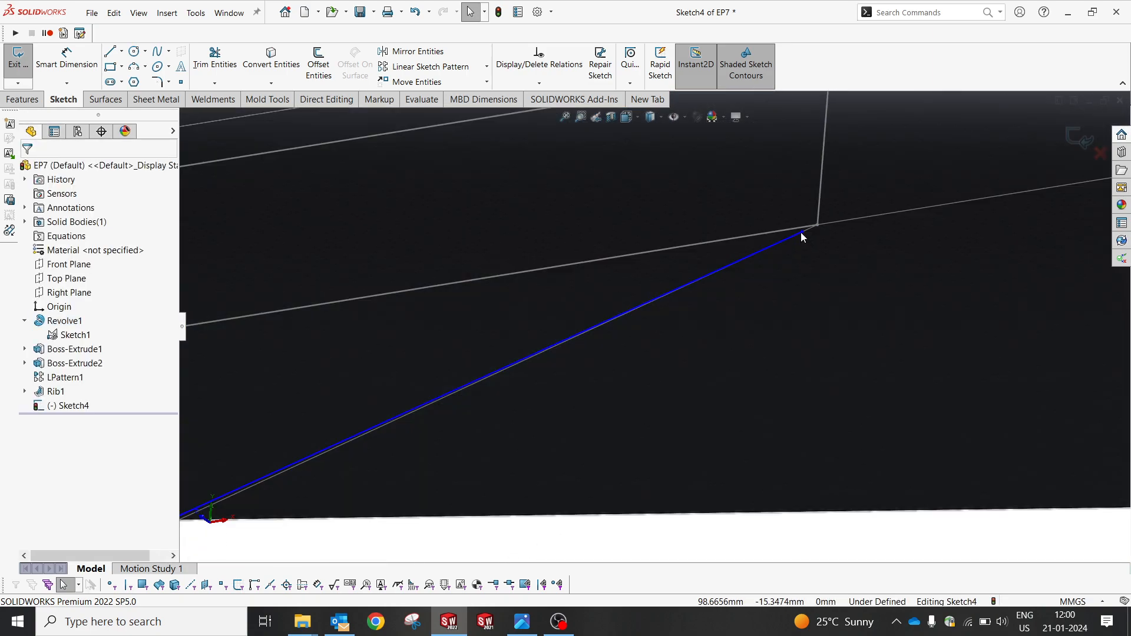
left_click(801, 232)
scroll(804, 287, "up", 5)
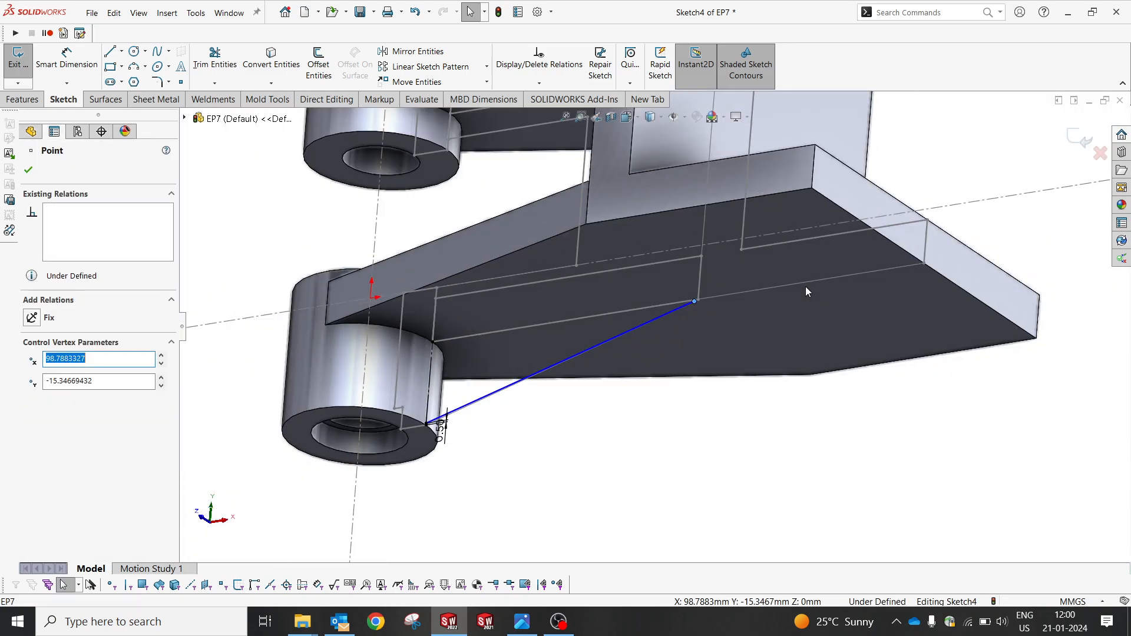
left_click(728, 202, "ctrl")
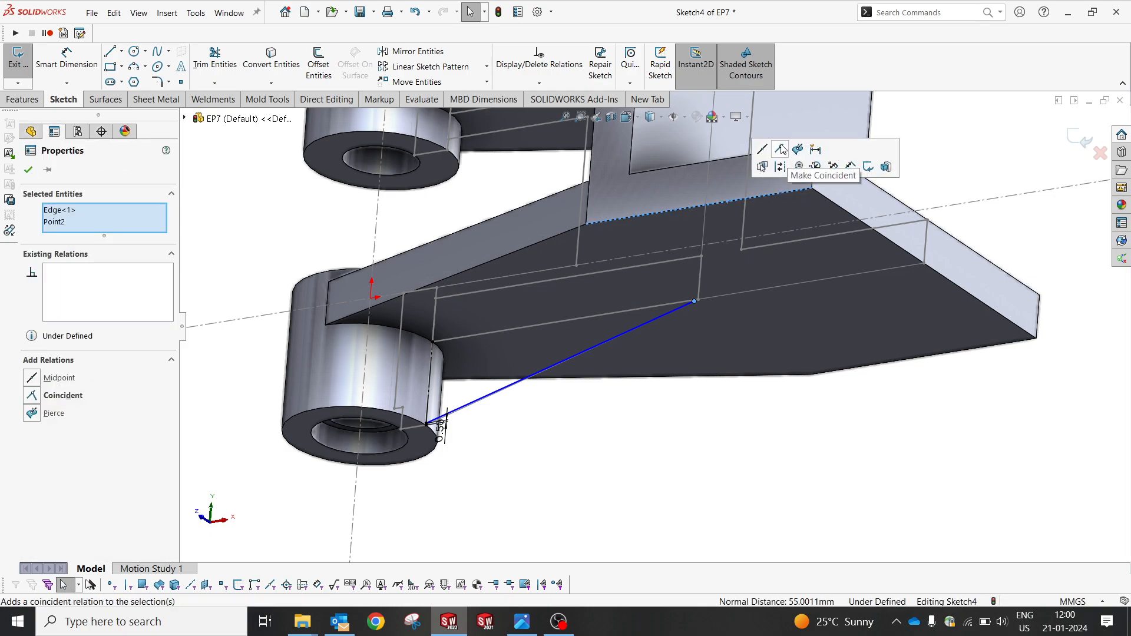
left_click(782, 149)
Create a 6 mm thick rib from the sloped line on both sides of the sketch, filling toward the lower arm
left_click(24, 99)
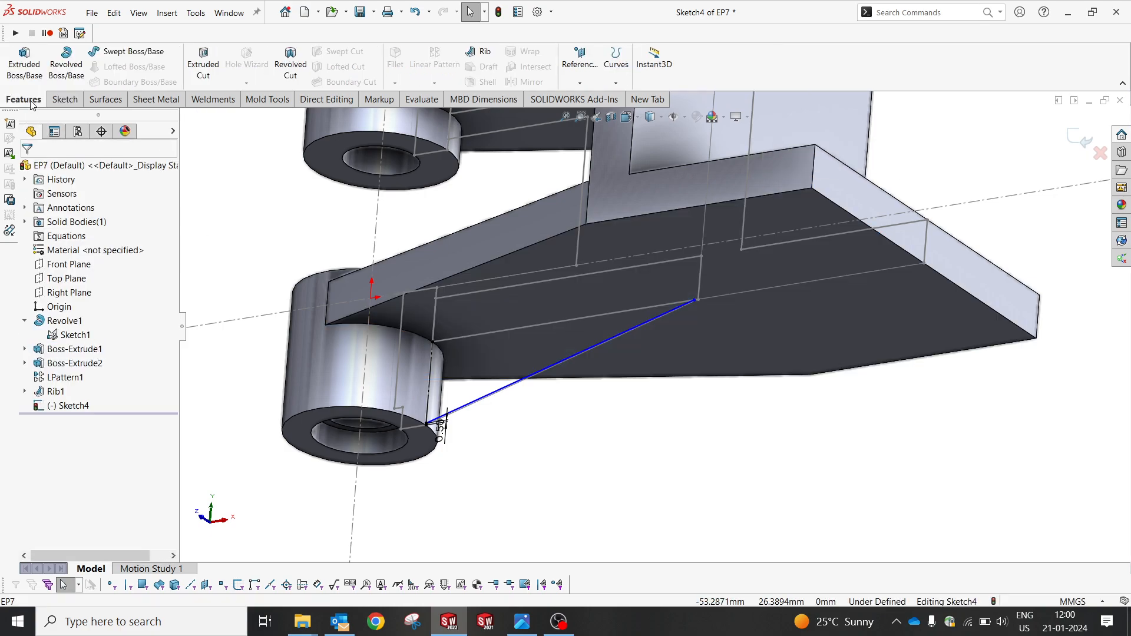
left_click(480, 53)
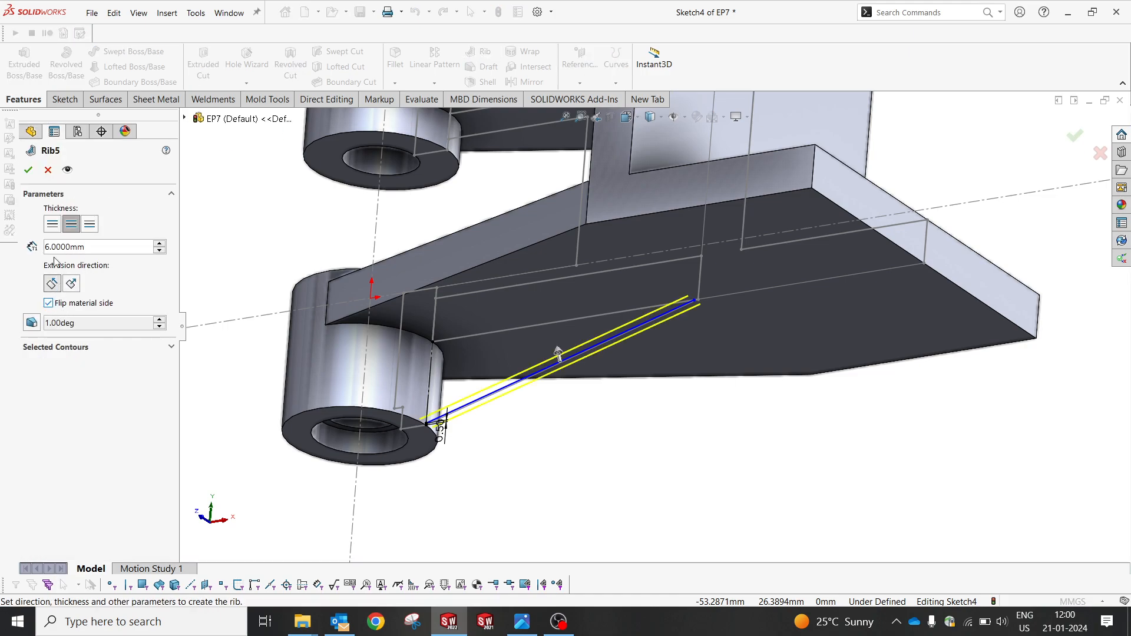
left_click(28, 170)
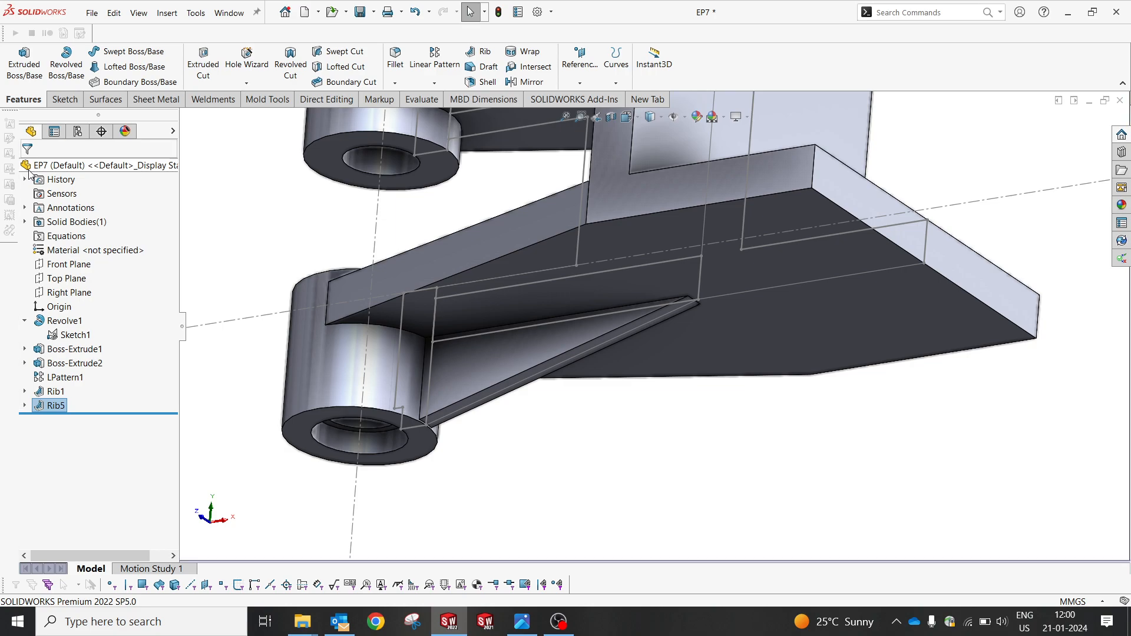
middle_click_drag(582, 339, 600, 351)
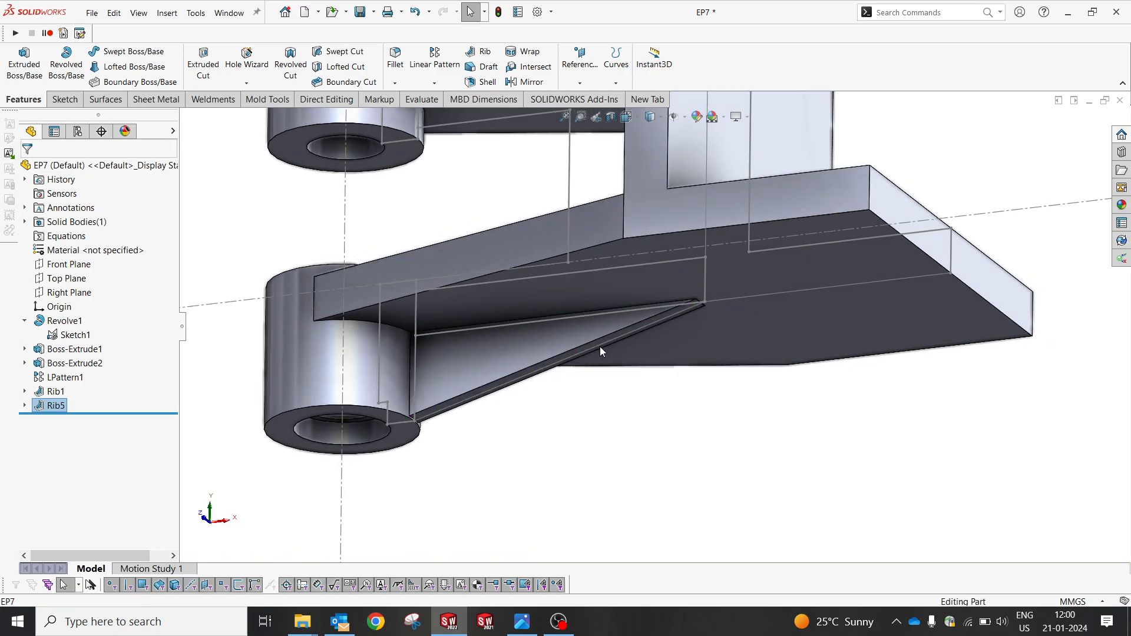
Try to attach the rib line to the lower boss's bottom corner by replacing its 0.50 mm offset dimension with a coincident relation
left_click(25, 406)
left_click(53, 419)
left_click(65, 381)
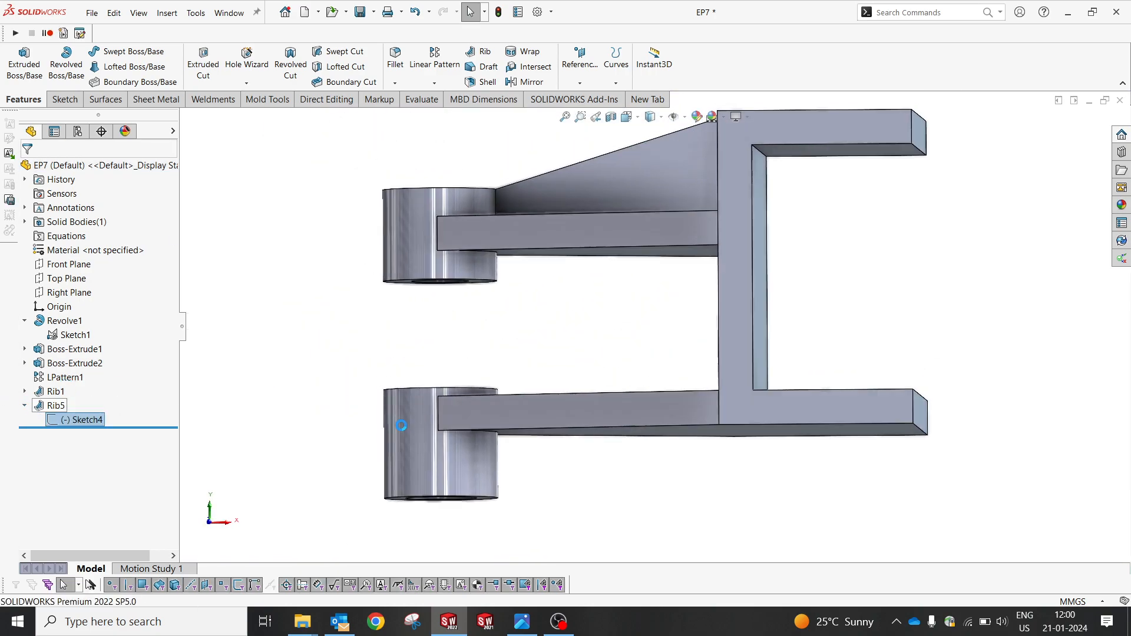
scroll(669, 527, "down", 6)
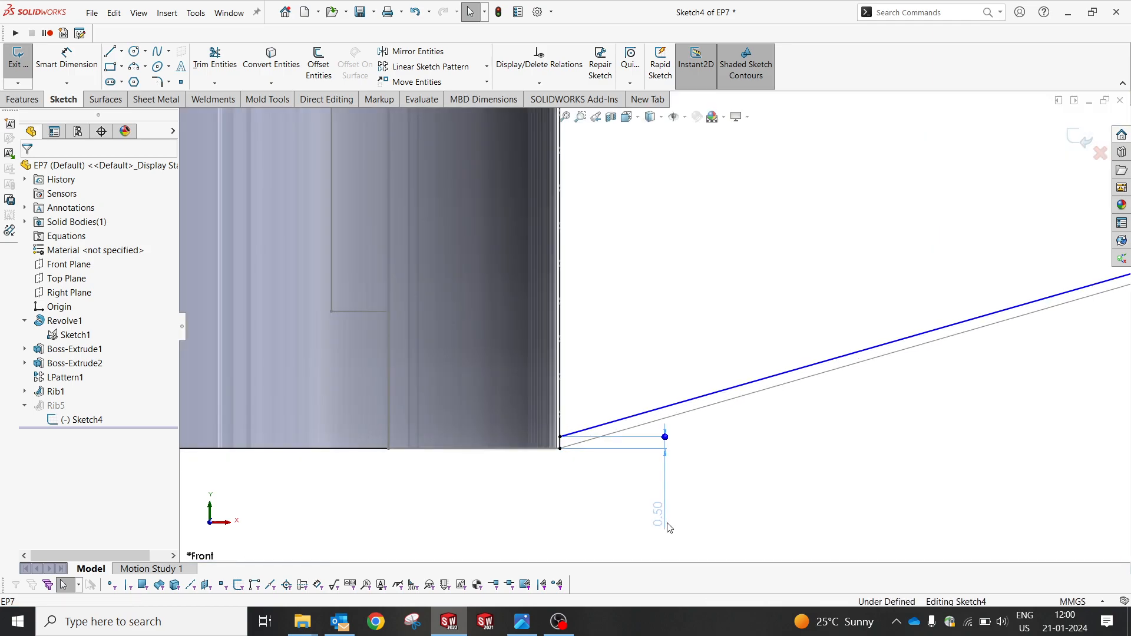
left_click(659, 515)
key("Delete")
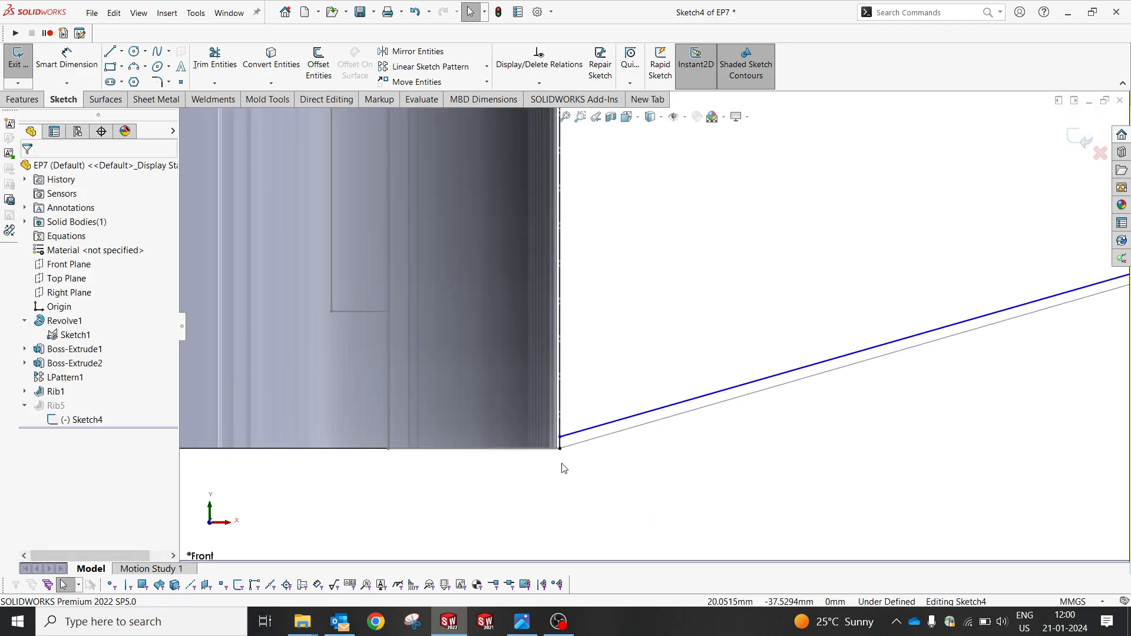
left_click(559, 437)
left_click(560, 448, "ctrl")
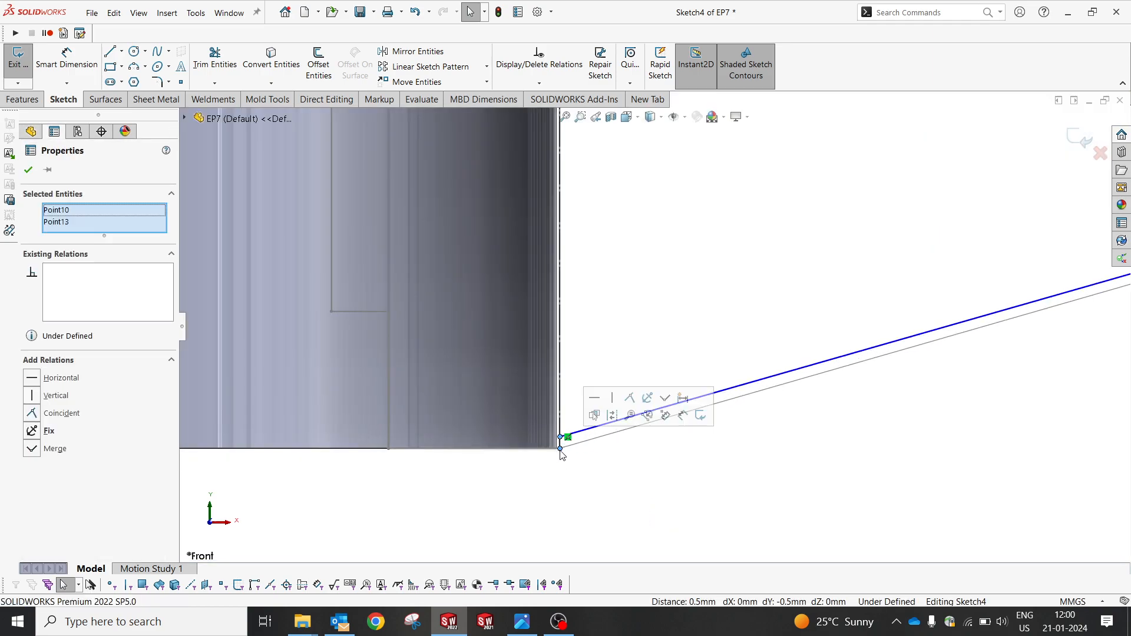
left_click(631, 398)
left_click(644, 484)
scroll(737, 464, "up", 6)
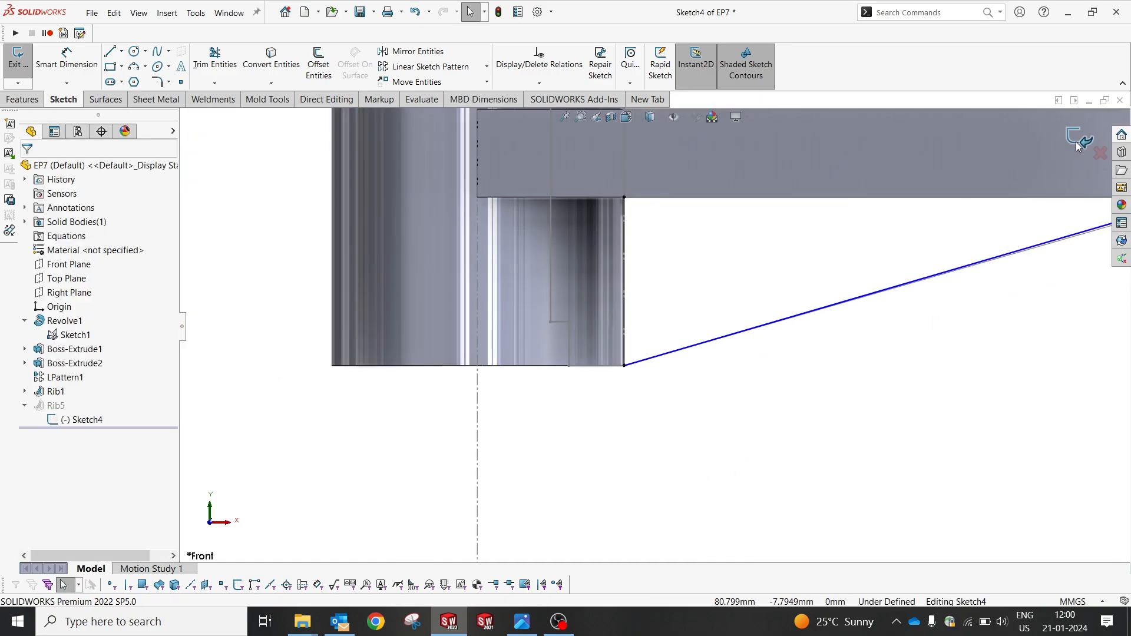
left_click(1079, 144)
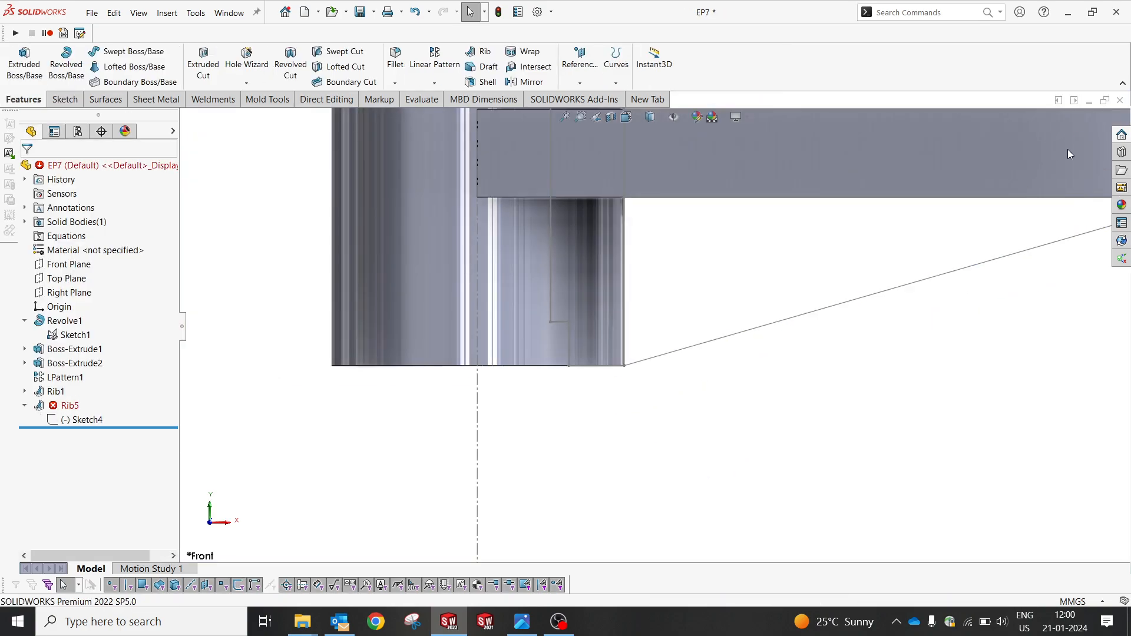
Reopen the lower rib's sketch and undo the corner relation and the deletion of the 0.50 mm dimension
key("ctrl+z")
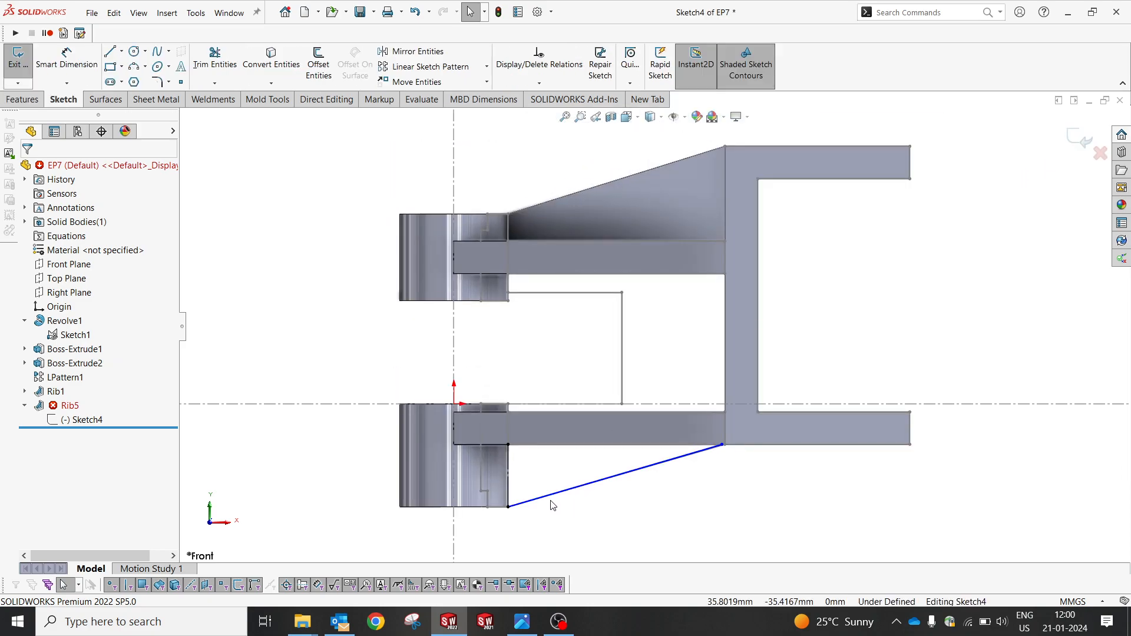
scroll(553, 505, "down", 5)
left_click_drag(462, 478, 500, 495)
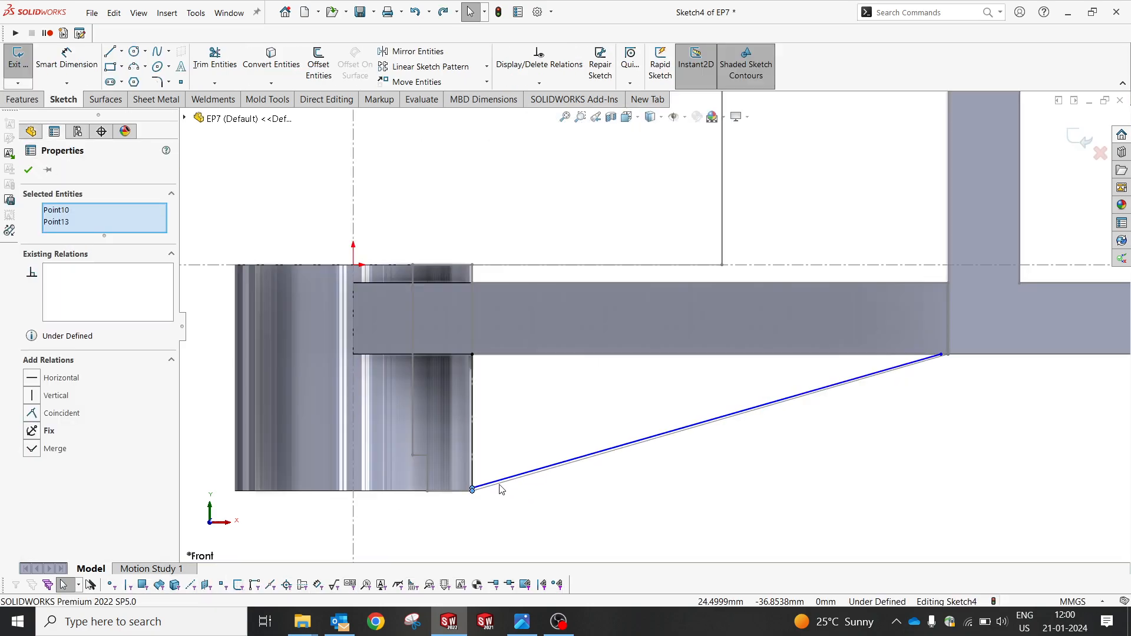
left_click(515, 503)
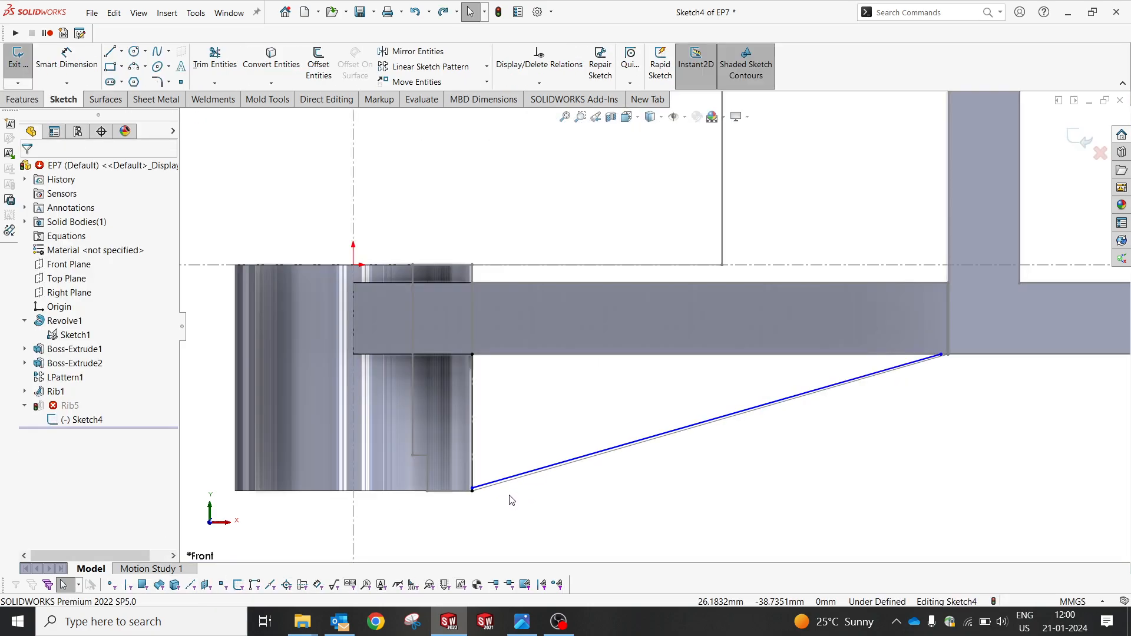
left_click(510, 500)
left_click(514, 501)
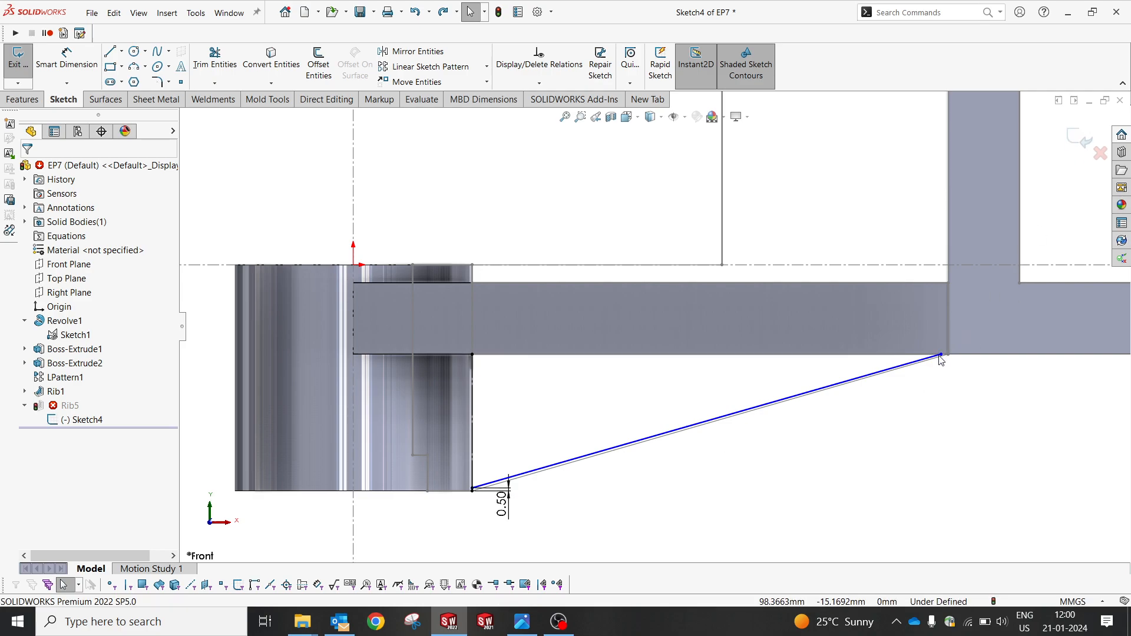
Make the rib line's upper end coincident with the corner where the lower arm meets the vertical wall, and exit the sketch
scroll(940, 358, "down", 2)
left_click(848, 335)
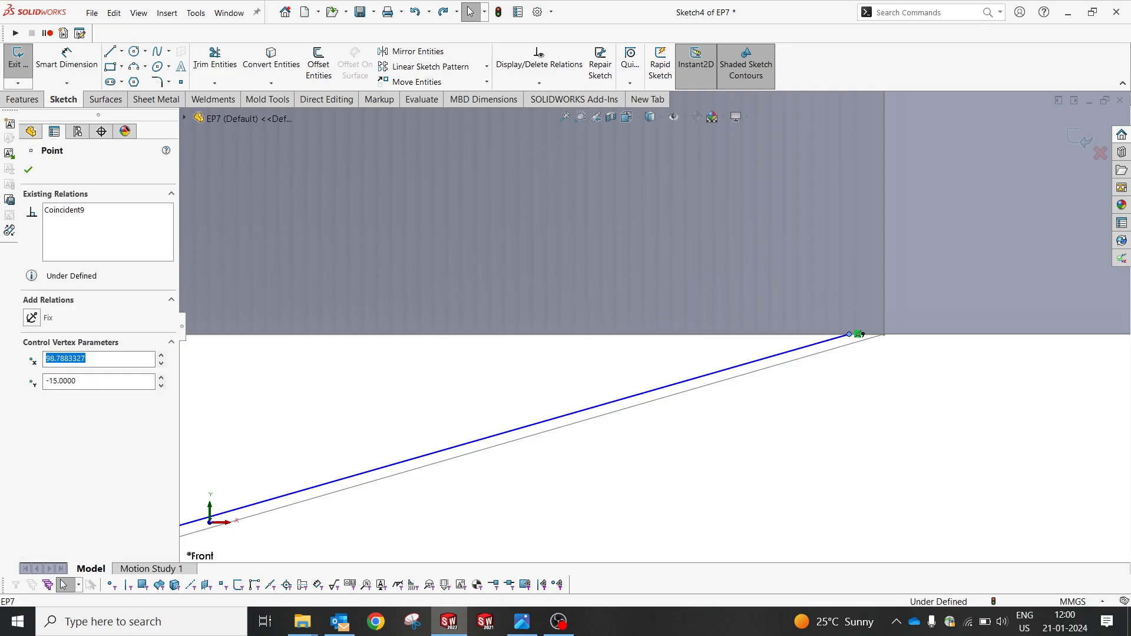
left_click(884, 335, "ctrl")
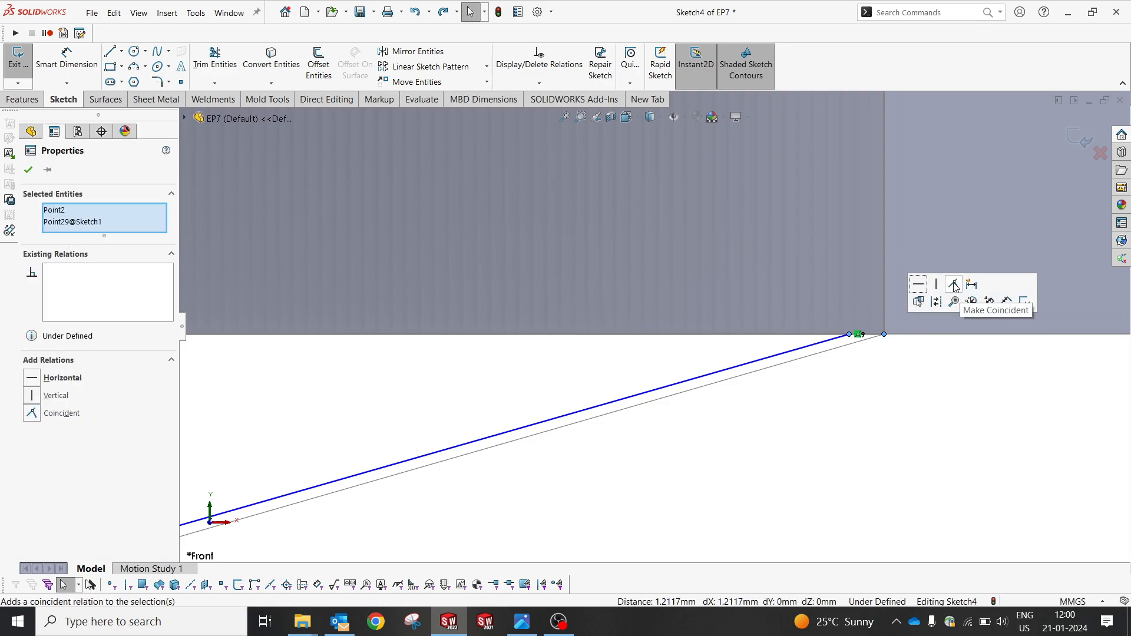
left_click(954, 284)
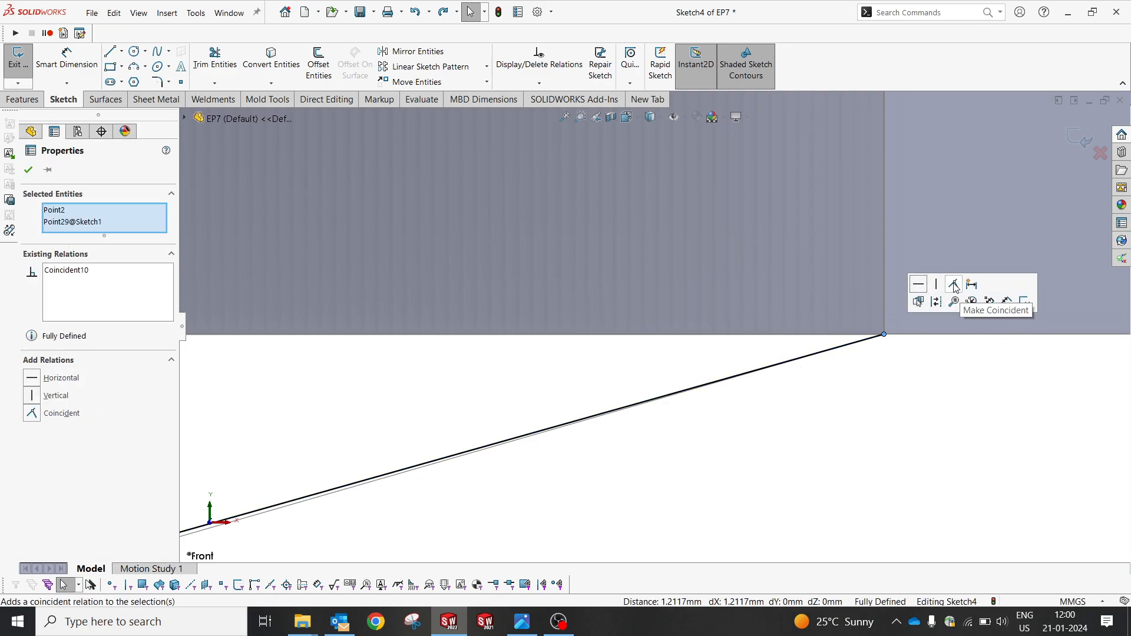
scroll(872, 389, "up", 8)
key("Escape")
left_click(1079, 139)
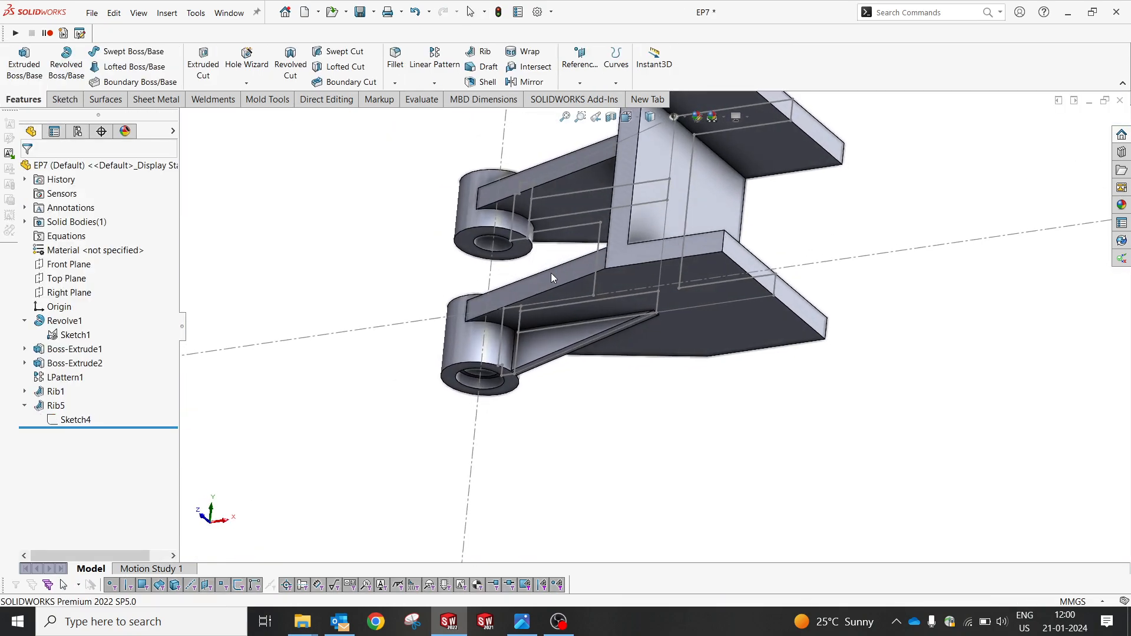
Start a Front Plane sketch and convert the three-line U-shaped outline between the two bosses from the revolve's sketch into it
left_click(76, 419)
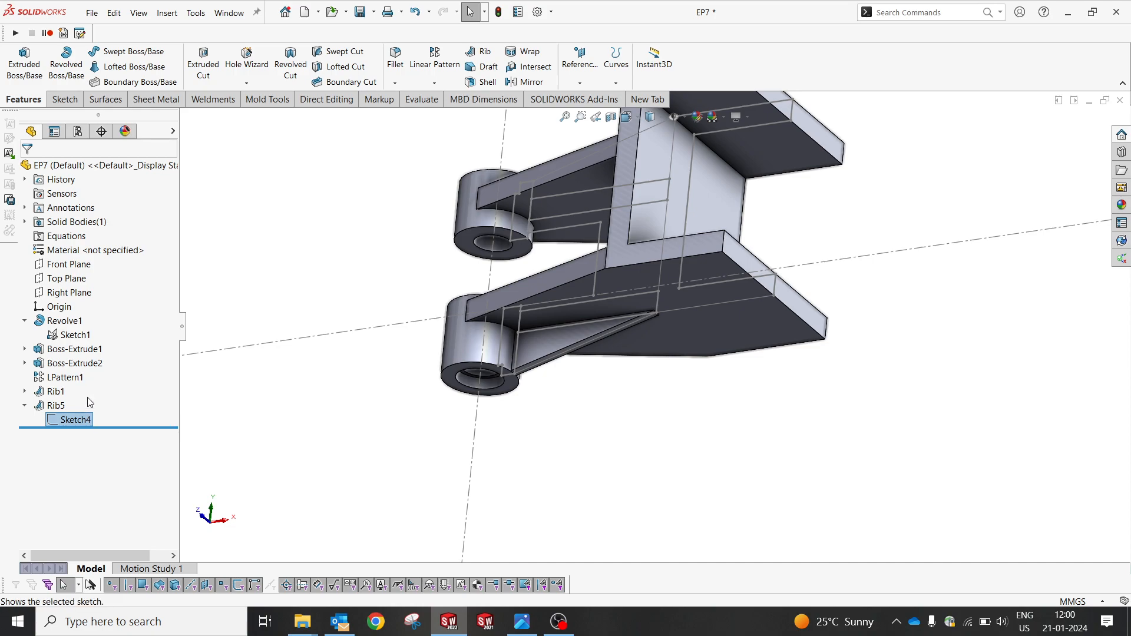
mouse_move(605, 345)
middle_mouse_down()
mouse_move(631, 422)
mouse_move(653, 441)
middle_mouse_up()
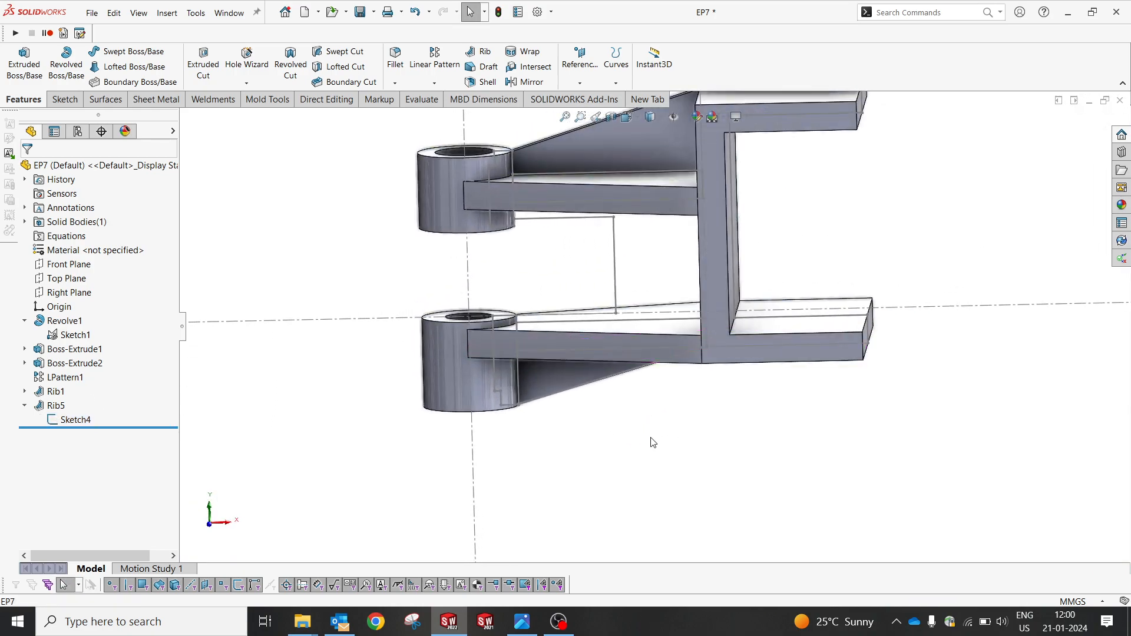
key("space")
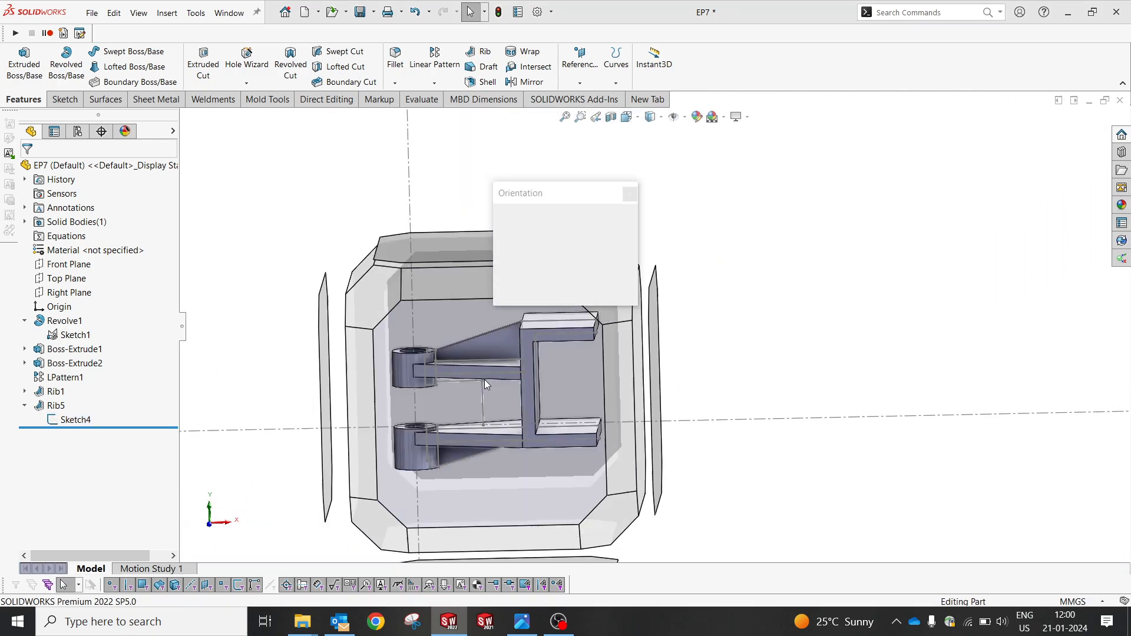
left_click(485, 381)
left_click(66, 264)
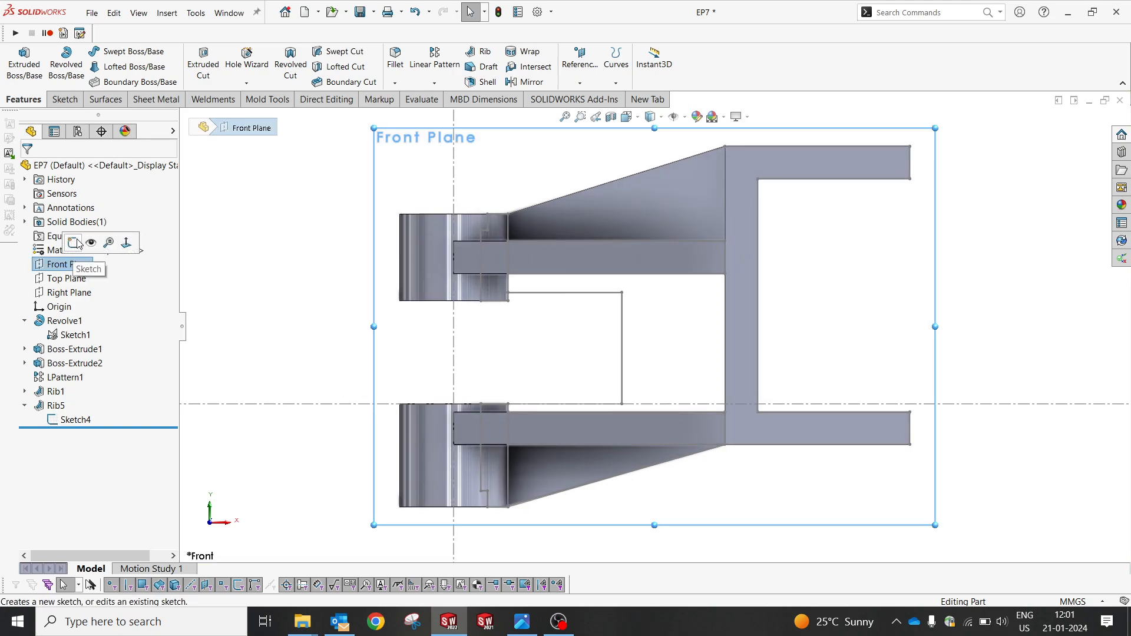
left_click(73, 242)
left_click(538, 293)
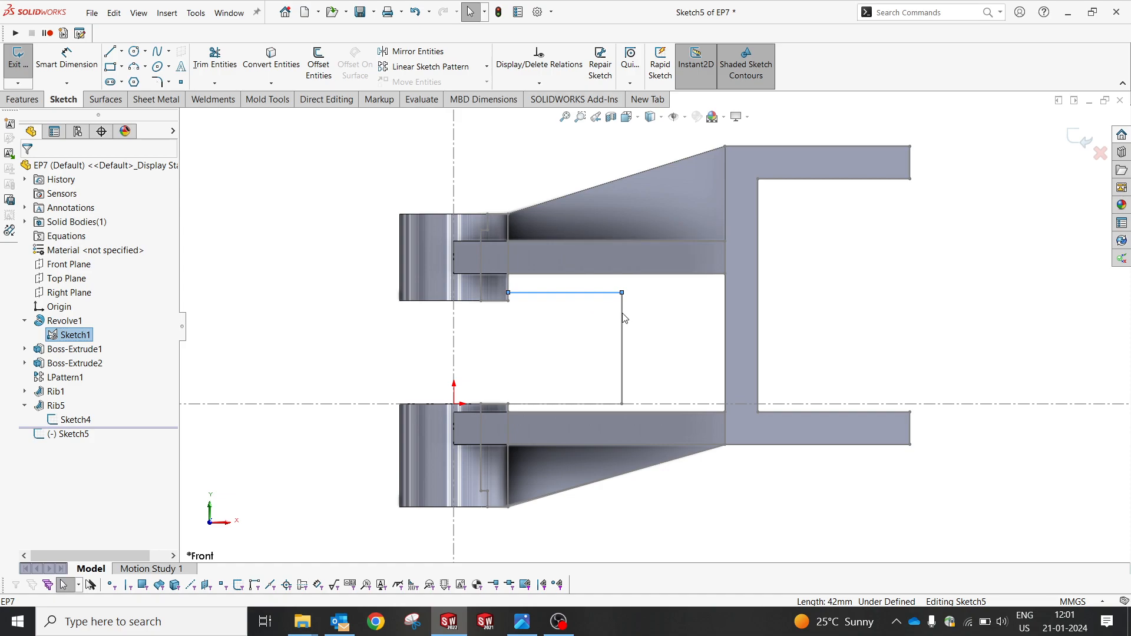
left_click(541, 404, "ctrl")
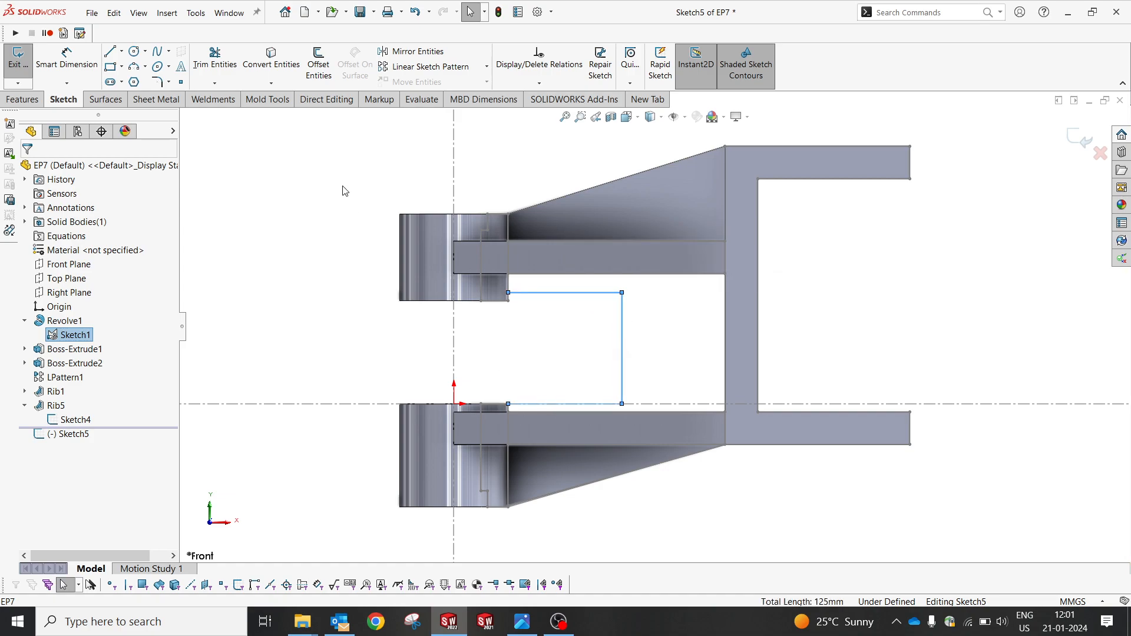
left_click(255, 74)
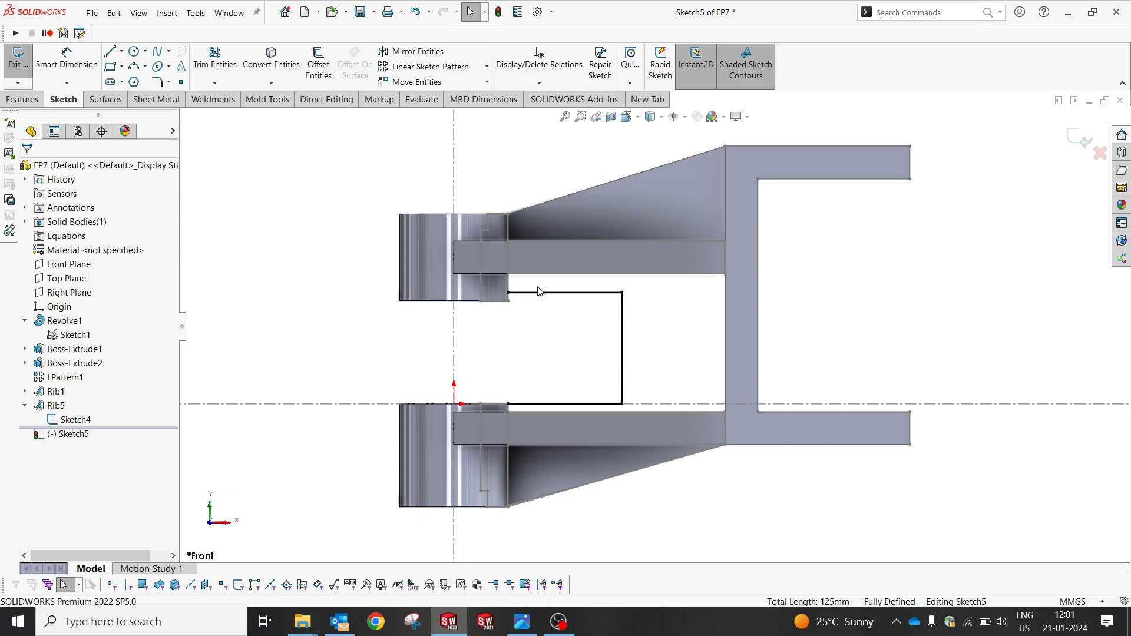
Create a 6 mm thick rib from the U-shaped outline on both sides of the sketch, with the material side flipped toward the wall
left_click(16, 101)
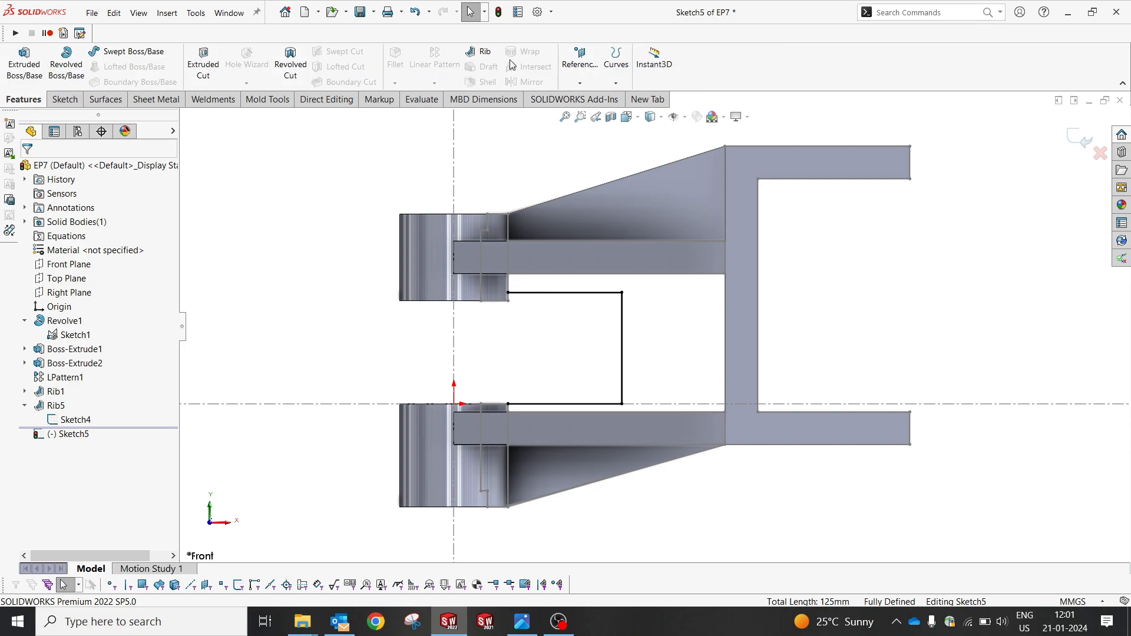
left_click(484, 51)
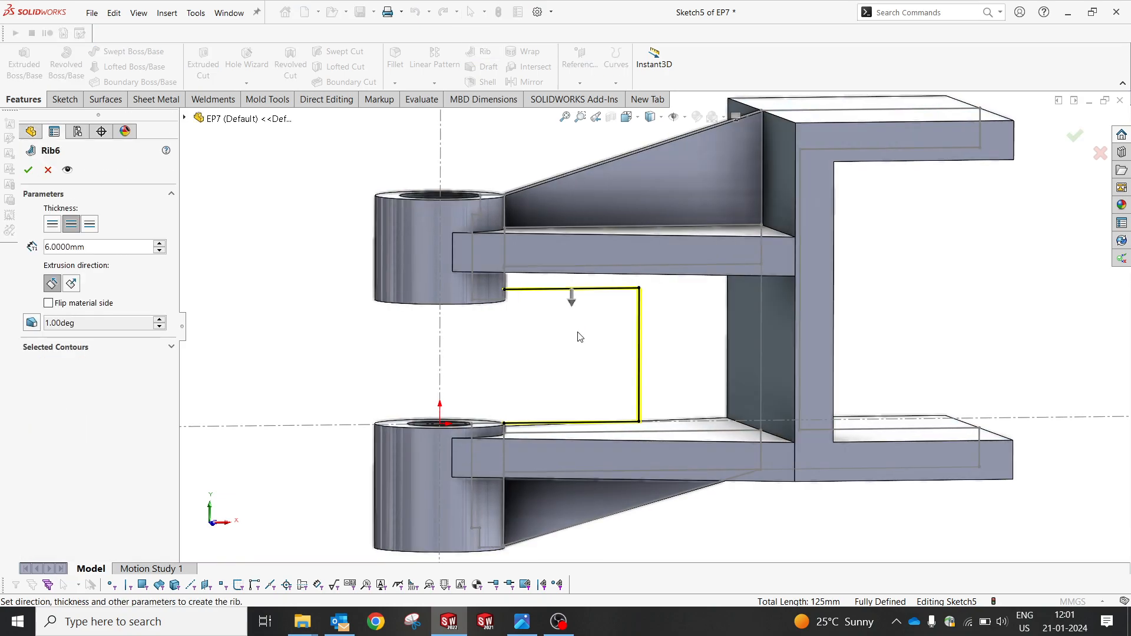
mouse_move(577, 336)
middle_mouse_down()
mouse_move(599, 374)
mouse_move(580, 336)
middle_mouse_up()
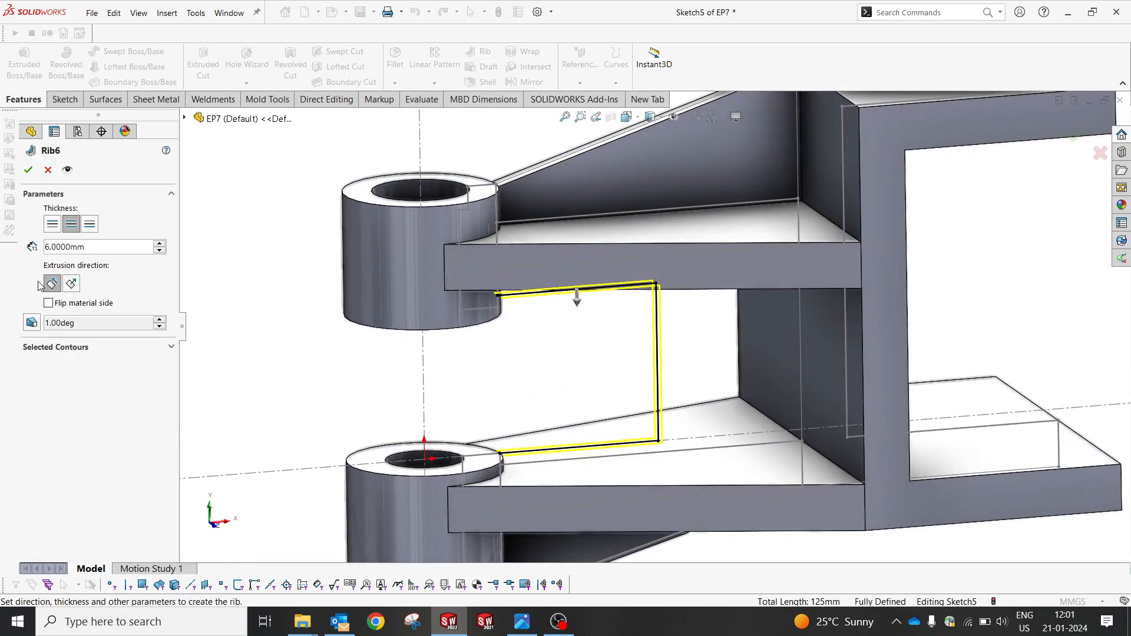
left_click(28, 169)
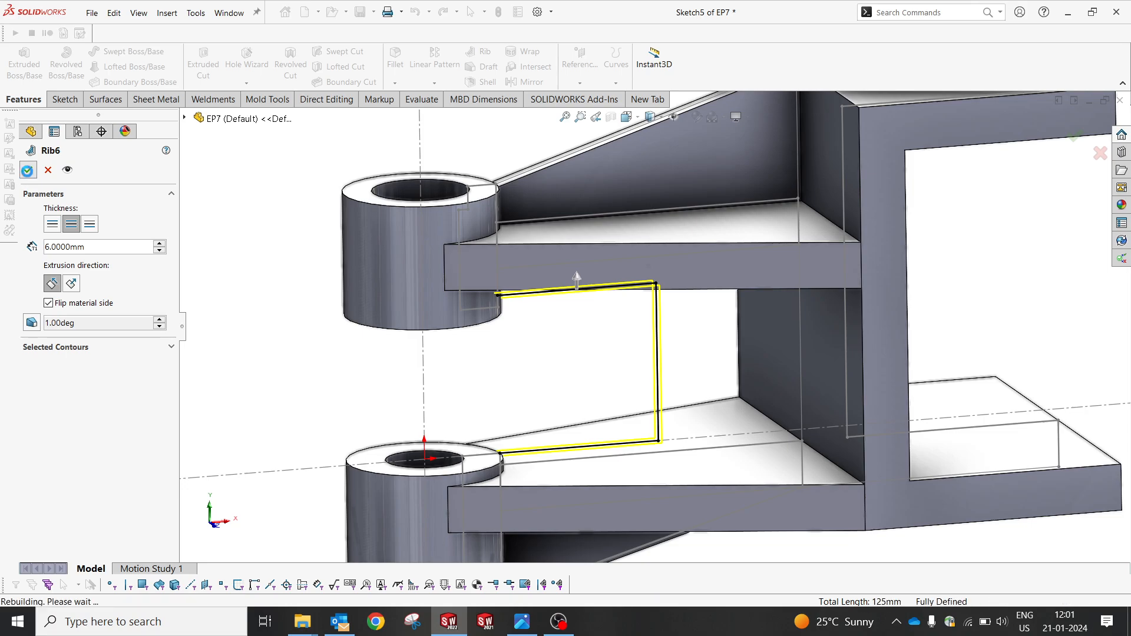
middle_click_drag(568, 417, 610, 317)
scroll(610, 317, "up", 3)
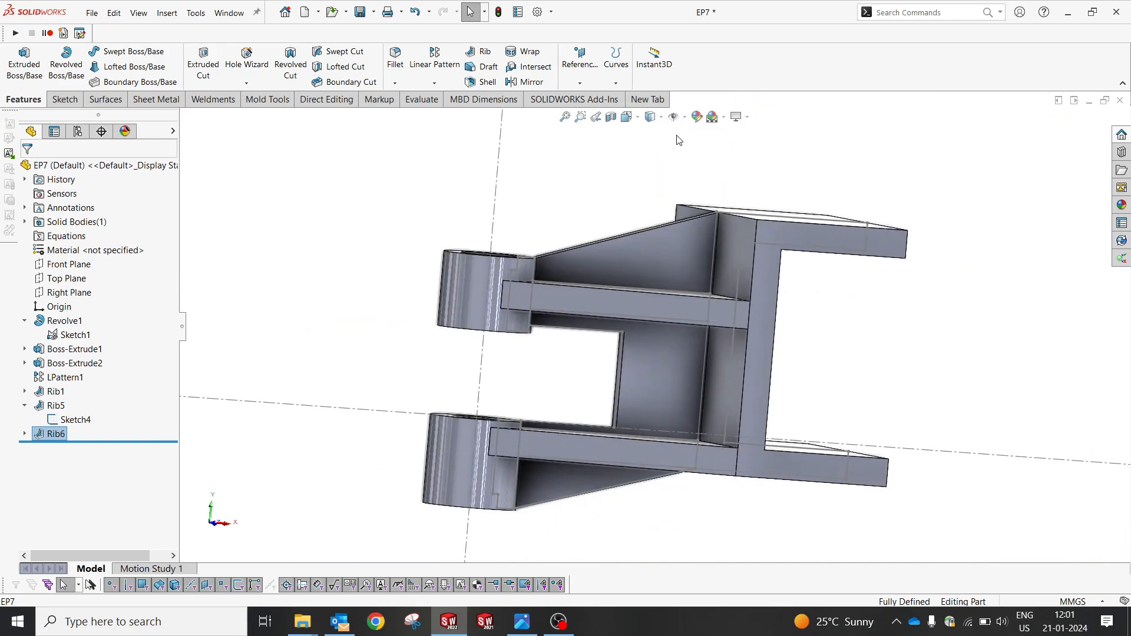
Hide all sketches and auxiliary items in the model view and consult the scanned drawing scan0016.jpg for the hole details
left_click(673, 117)
left_click(639, 206)
mouse_move(639, 206)
middle_mouse_down()
mouse_move(710, 253)
mouse_move(689, 232)
mouse_move(562, 181)
mouse_move(571, 221)
mouse_move(624, 240)
mouse_move(624, 295)
middle_mouse_up()
left_click(535, 629)
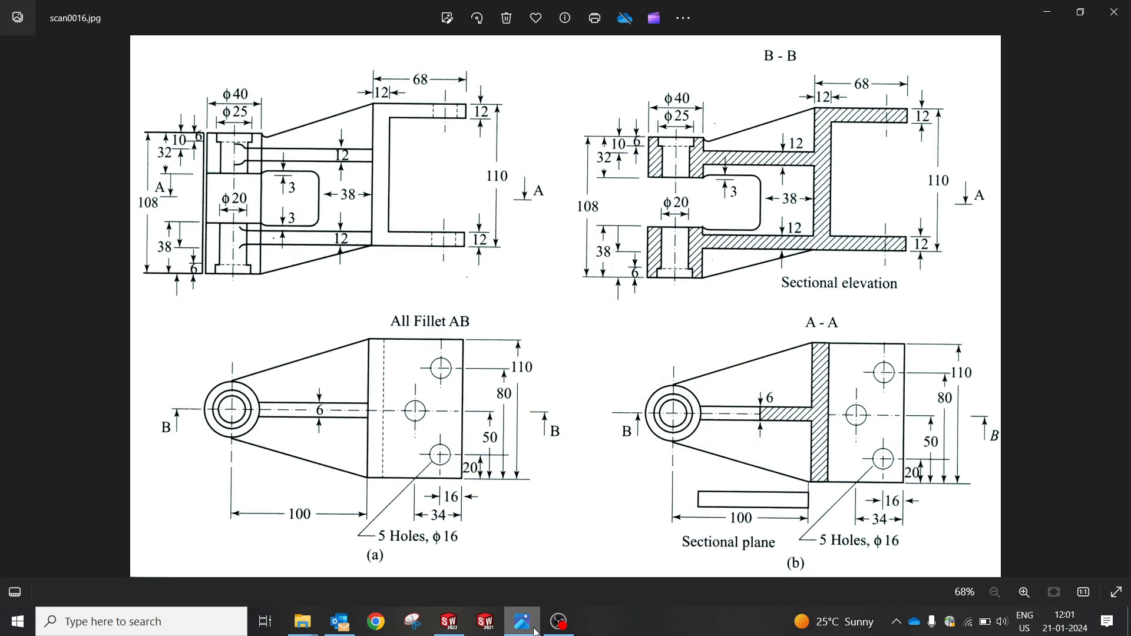
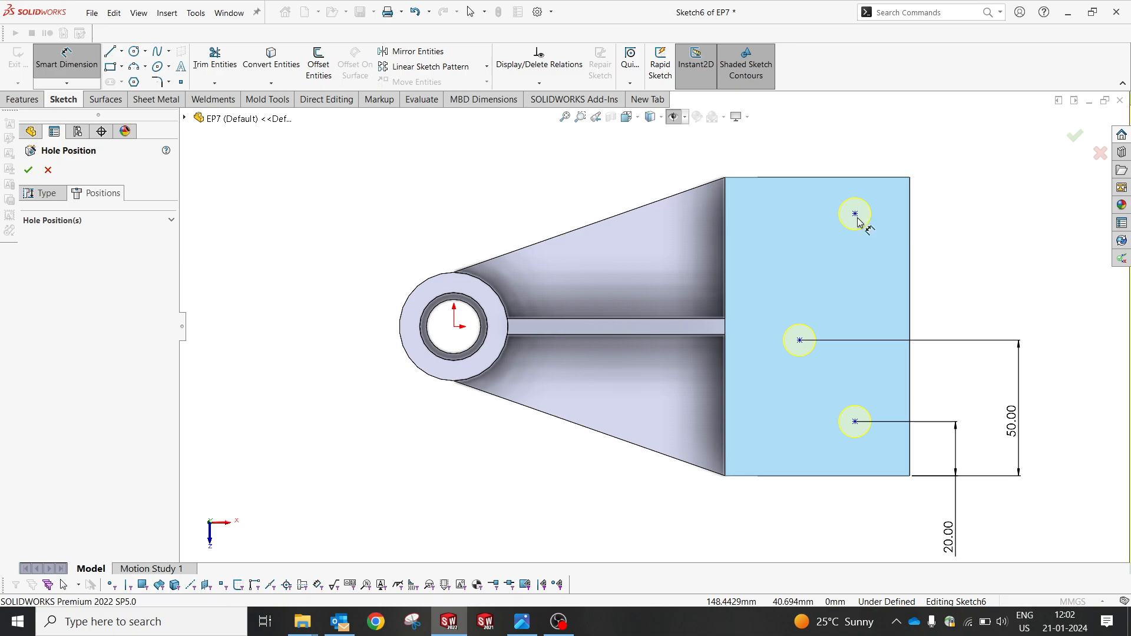
Dimension the upper hole's centre 80 mm from the plate's lower edge
left_click(852, 482)
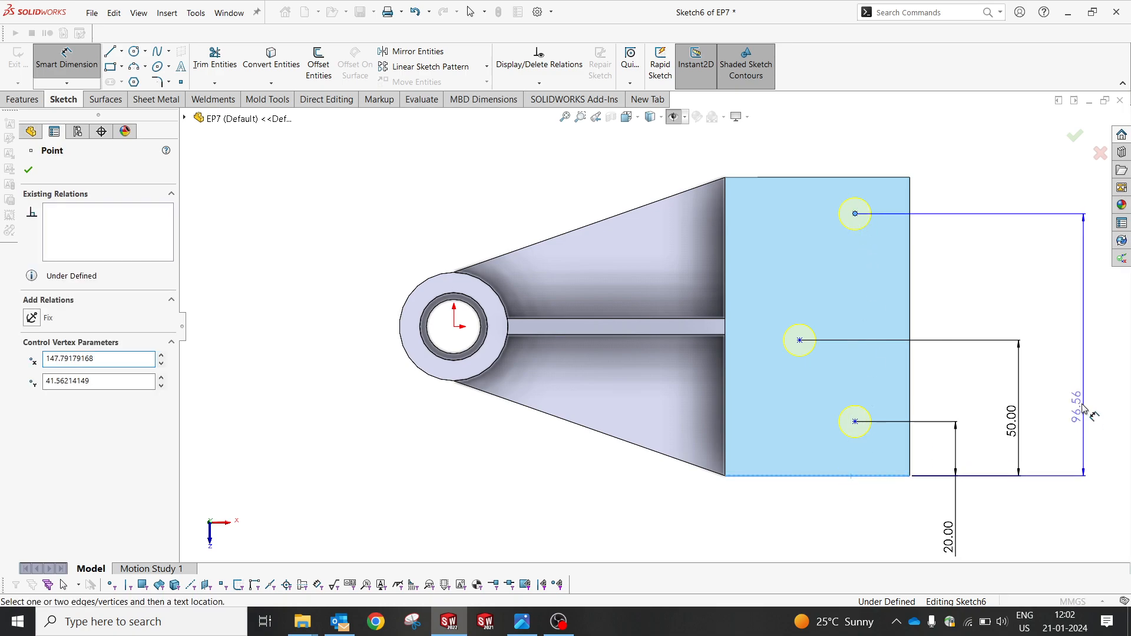
left_click(1054, 404)
type("80")
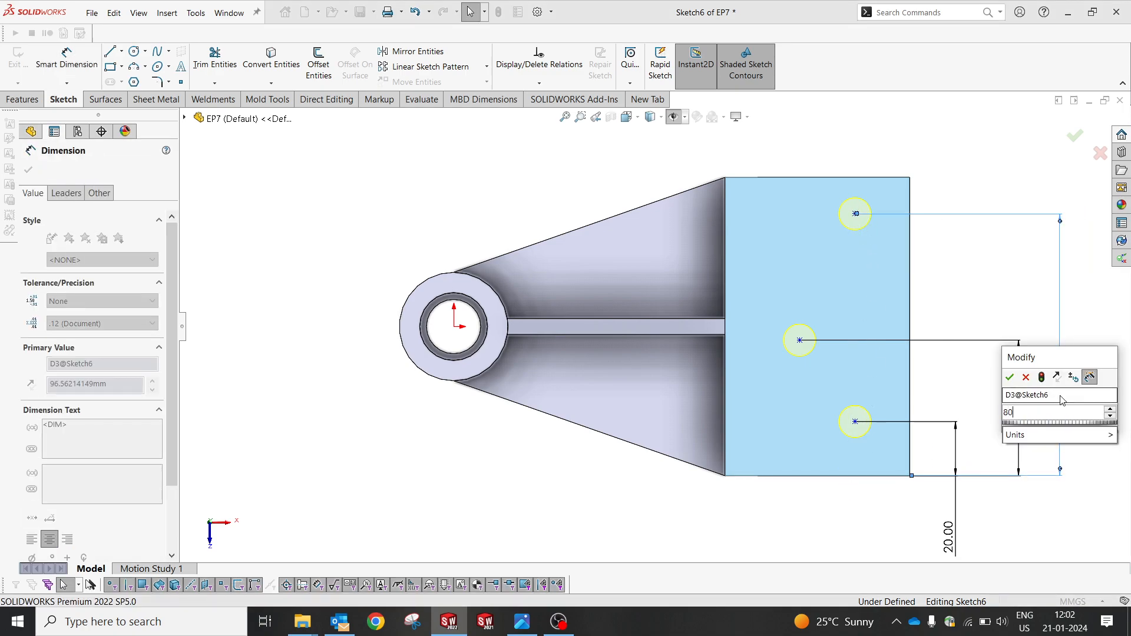
key("Return")
Check the scanned drawing and dimension the lower hole's centre 16 mm from the plate's outer vertical edge
left_click(536, 623)
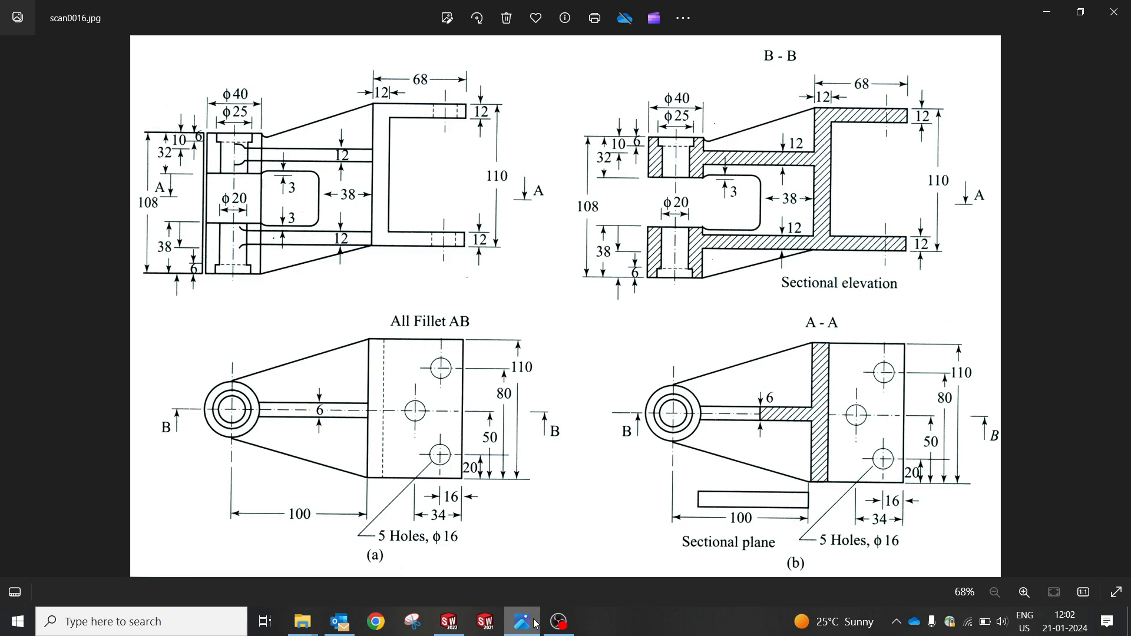
left_click(536, 625)
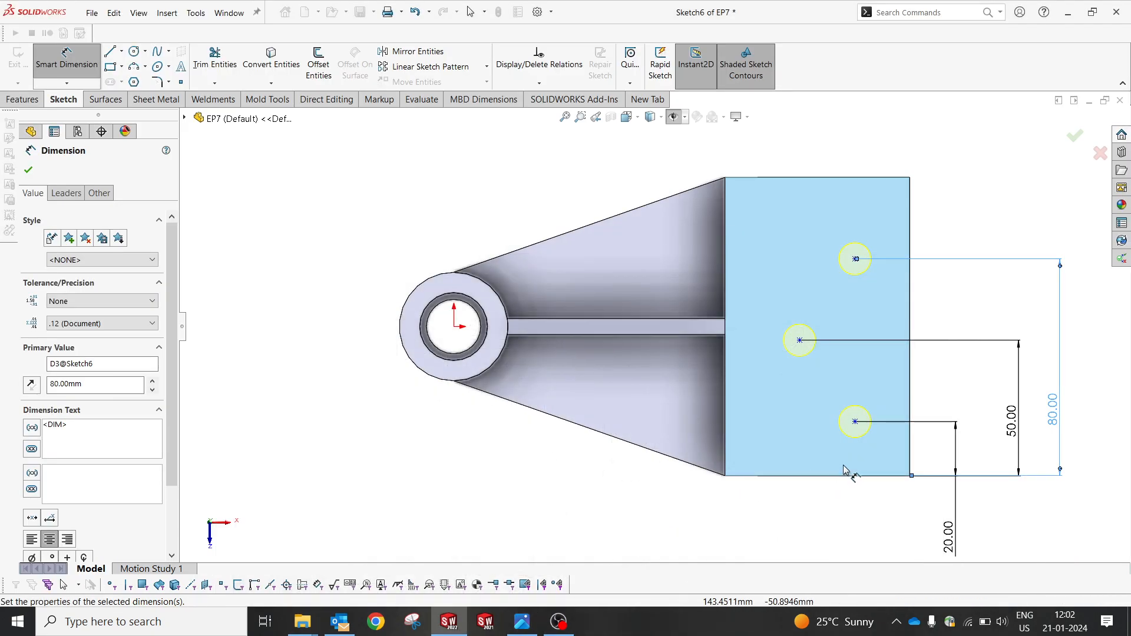
left_click(855, 422)
left_click(910, 399)
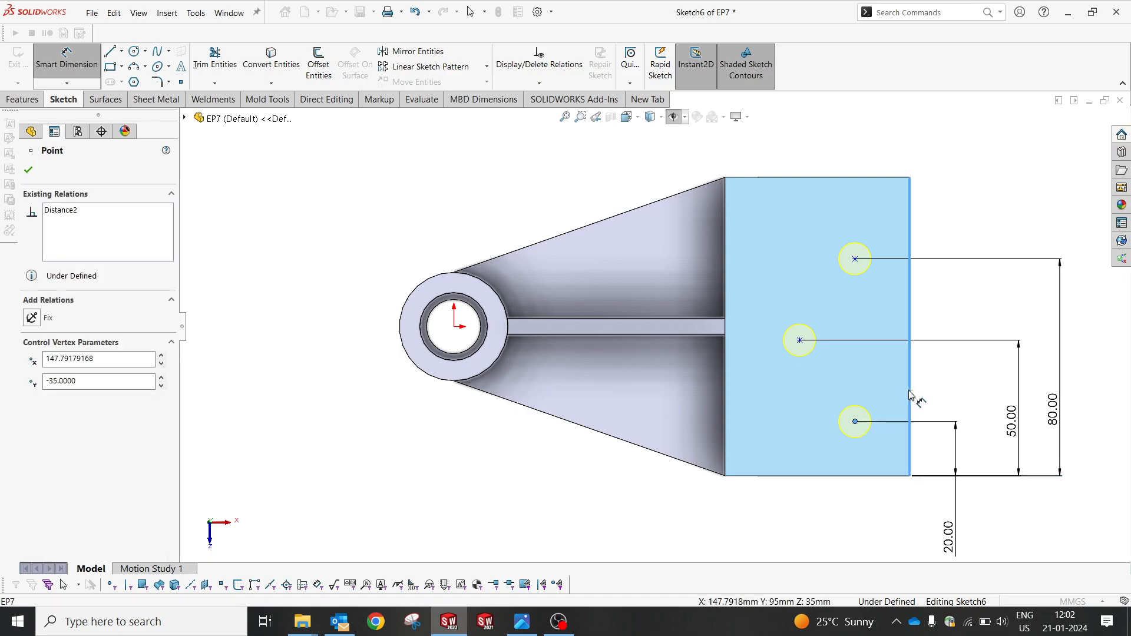
left_click(892, 506)
type("16")
key("Return")
Dimension the middle hole's centre 34 mm from the plate's outer vertical edge and leave the dimension command
left_click(799, 340)
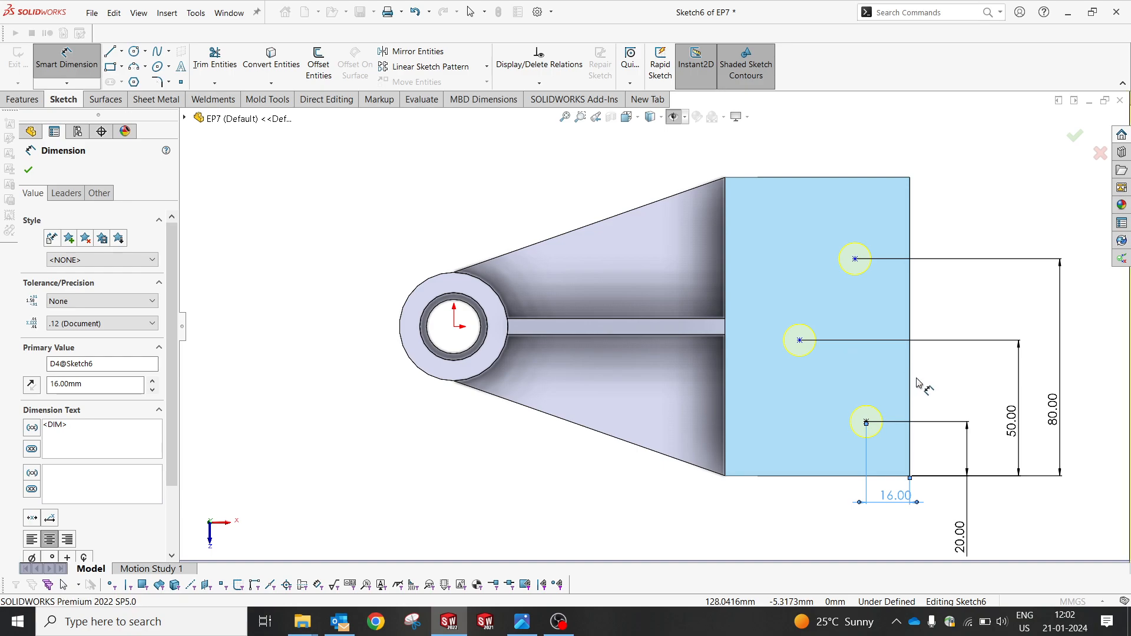
left_click(910, 377)
left_click(881, 542)
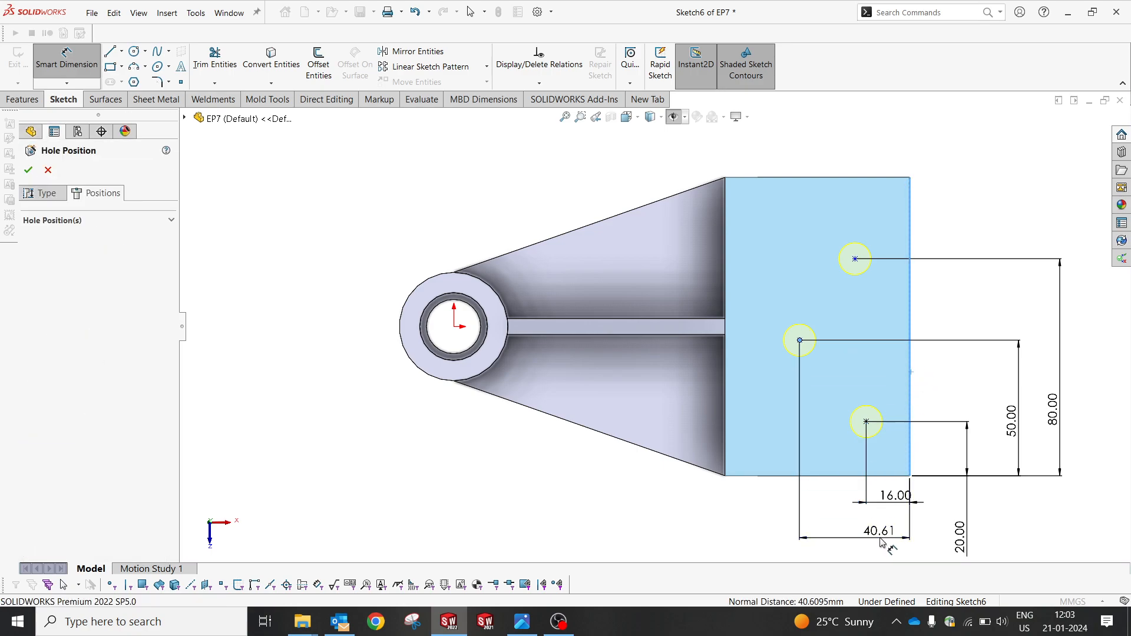
key("Return")
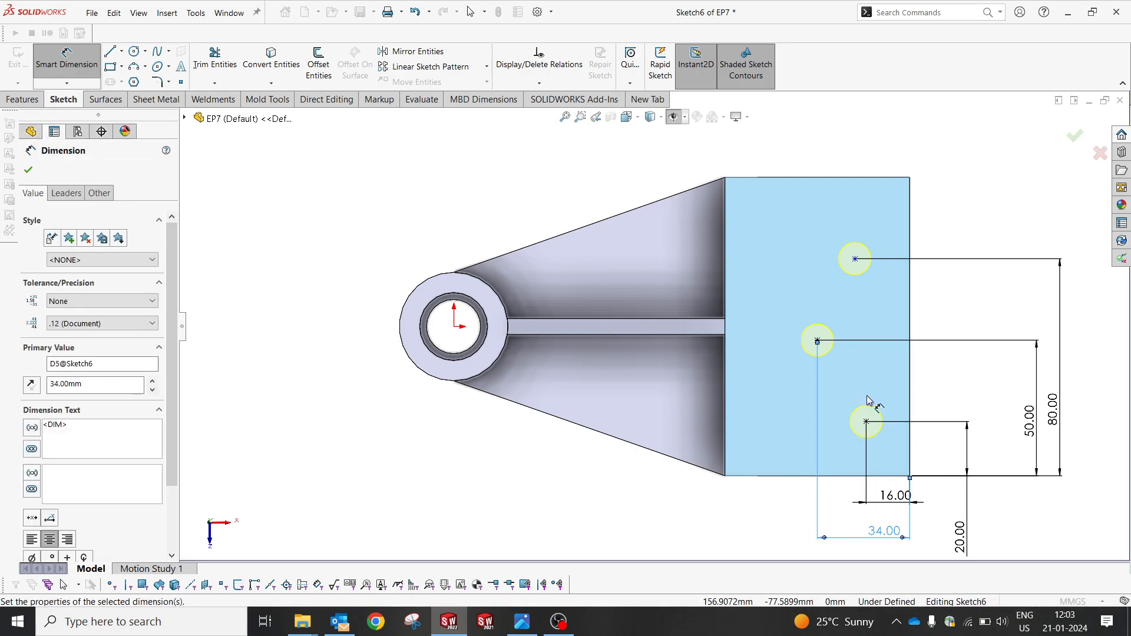
key("Escape")
Align the upper and lower hole centres with a vertical relation
left_click(866, 422)
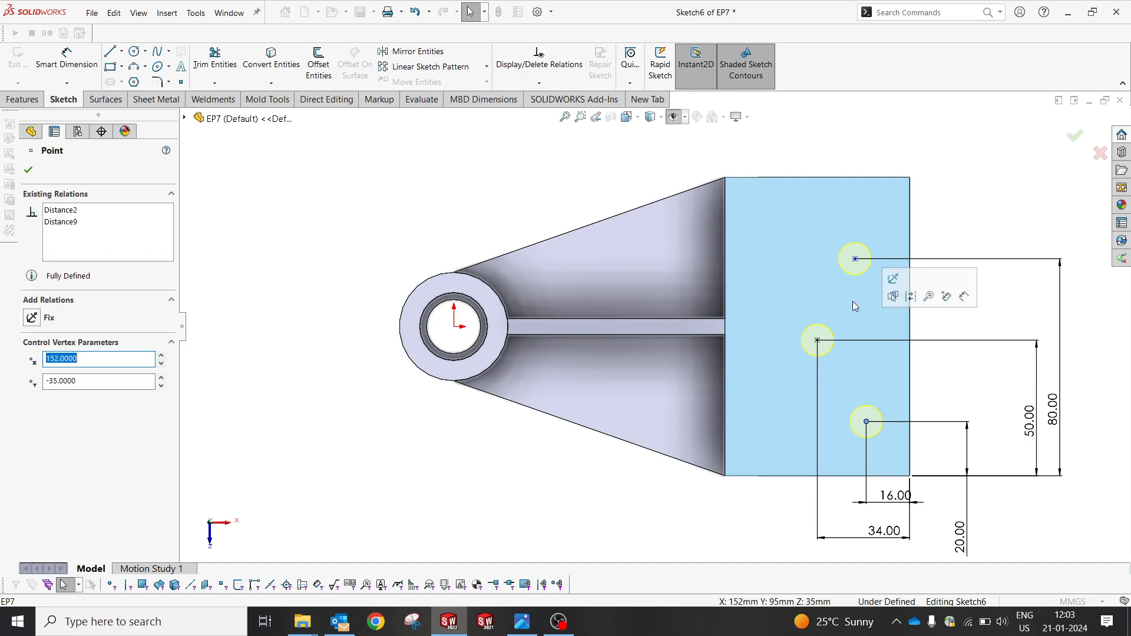
left_click(854, 259, "ctrl")
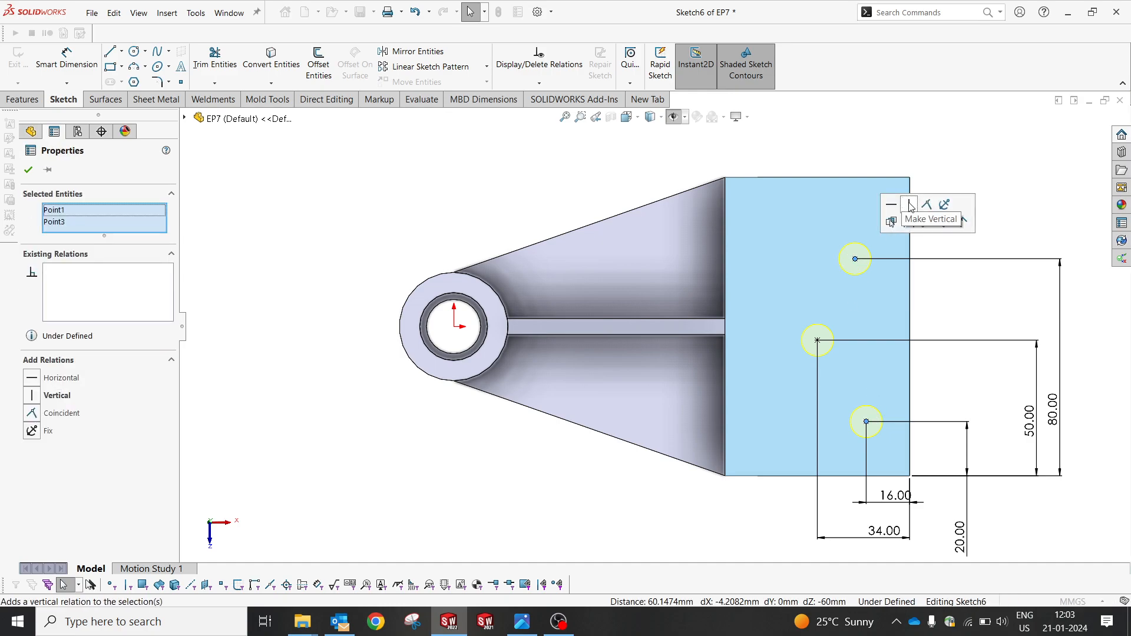
left_click(905, 204)
left_click(1022, 149)
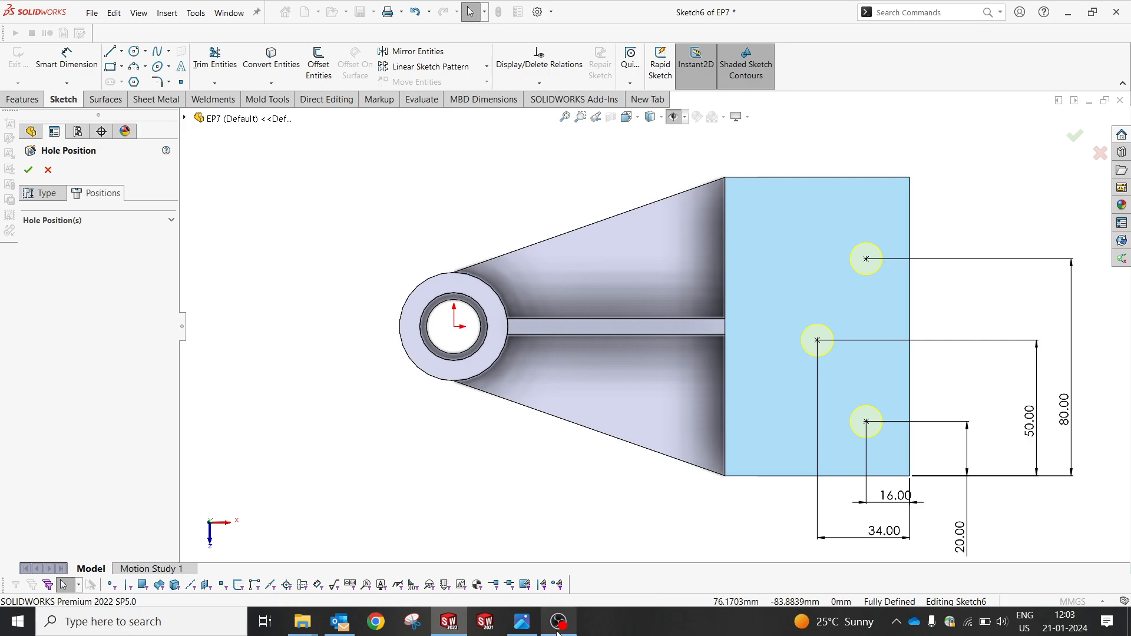
Check the scanned drawing and roll the model back to directly after Boss-Extrude1
left_click(523, 621)
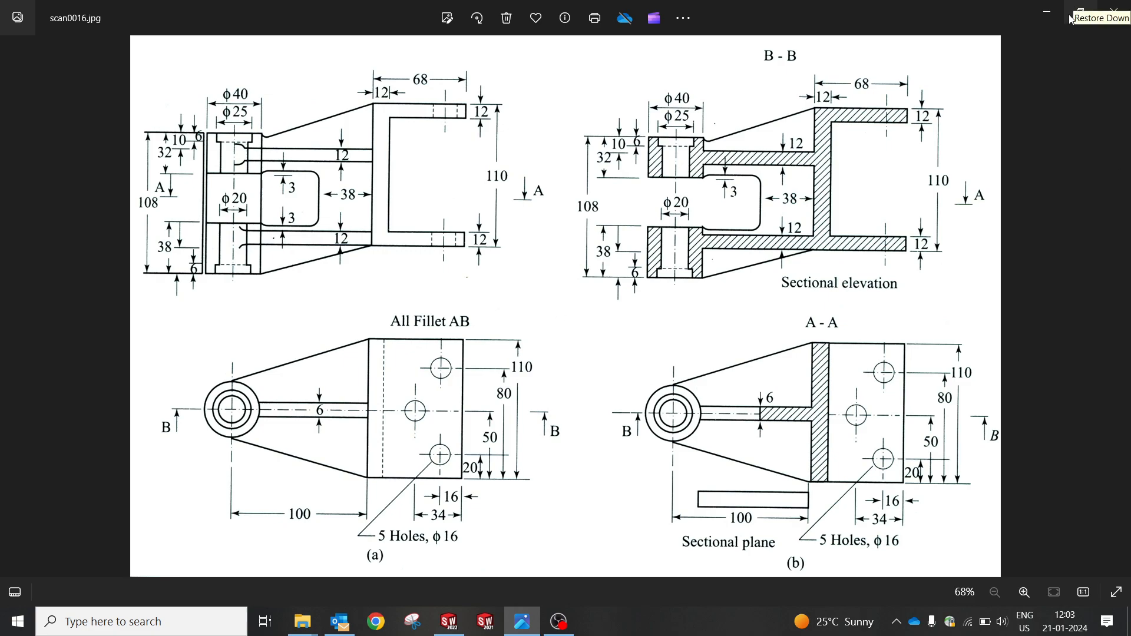
left_click(1047, 11)
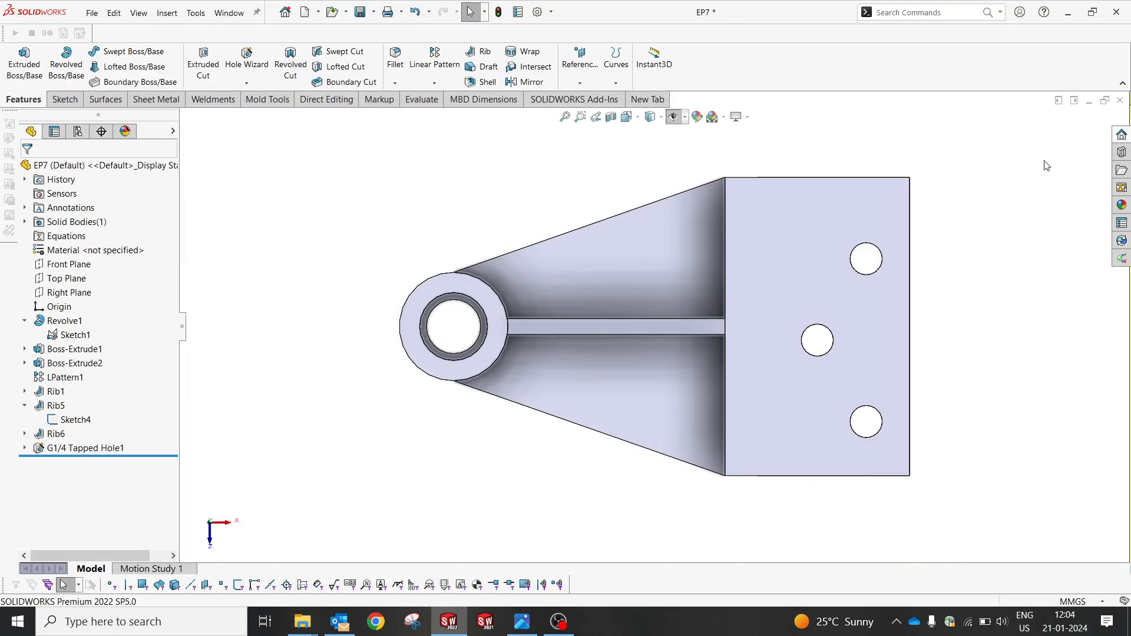
left_click(24, 406)
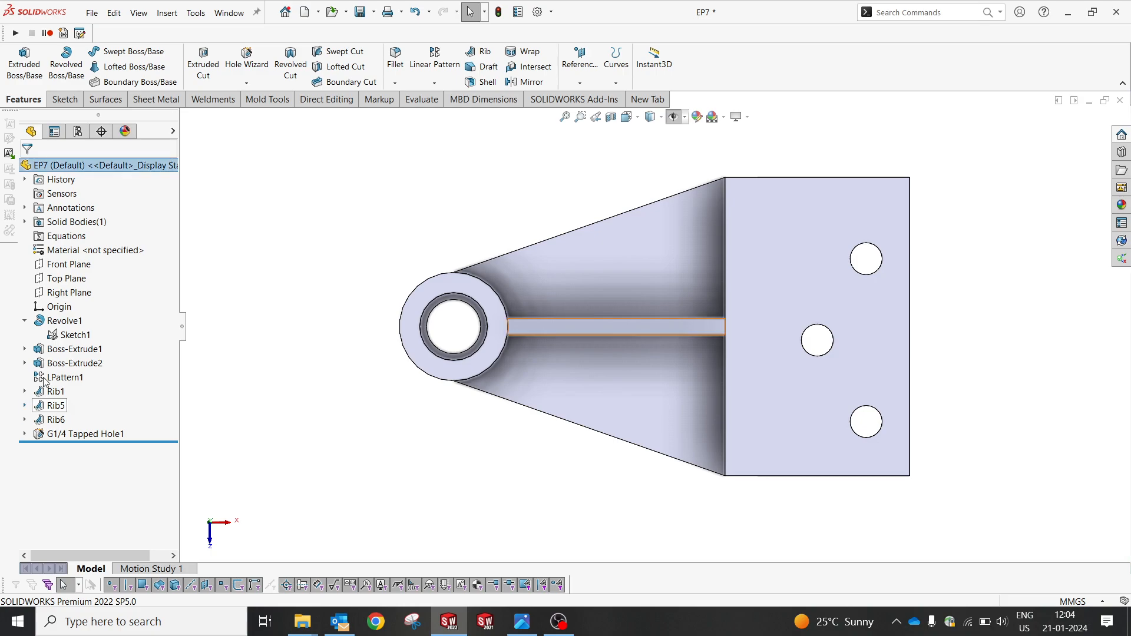
left_click(71, 363)
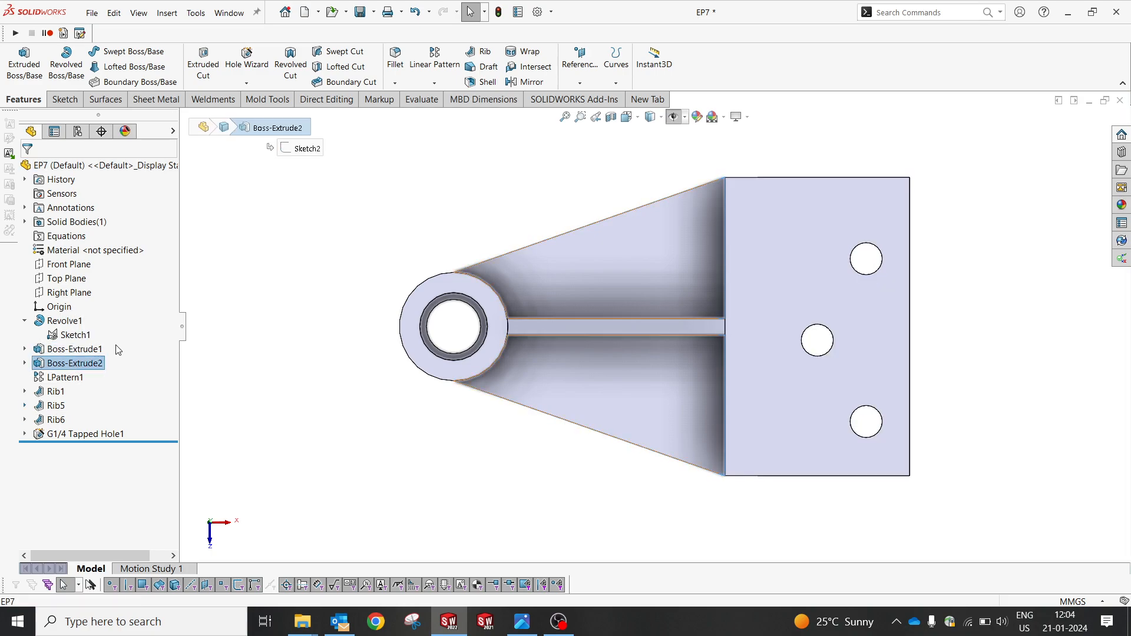
left_click(222, 387)
left_click_drag(140, 441, 142, 356)
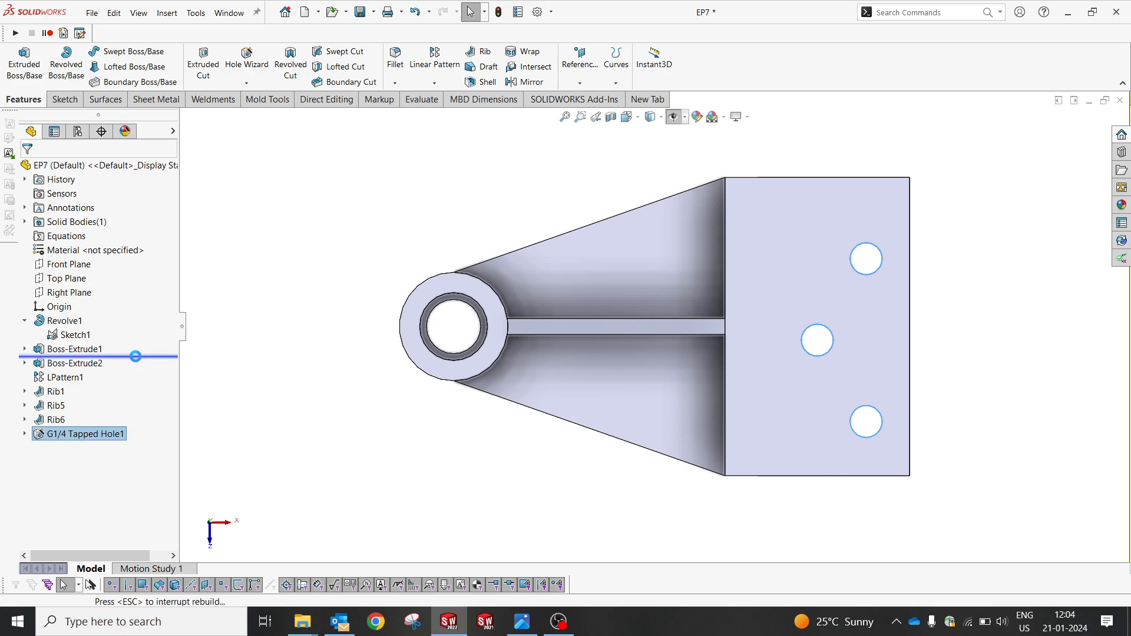
Change Boss-Extrude1's end condition to Blind and add a second blind direction with a depth of 60 mm
left_click(815, 295)
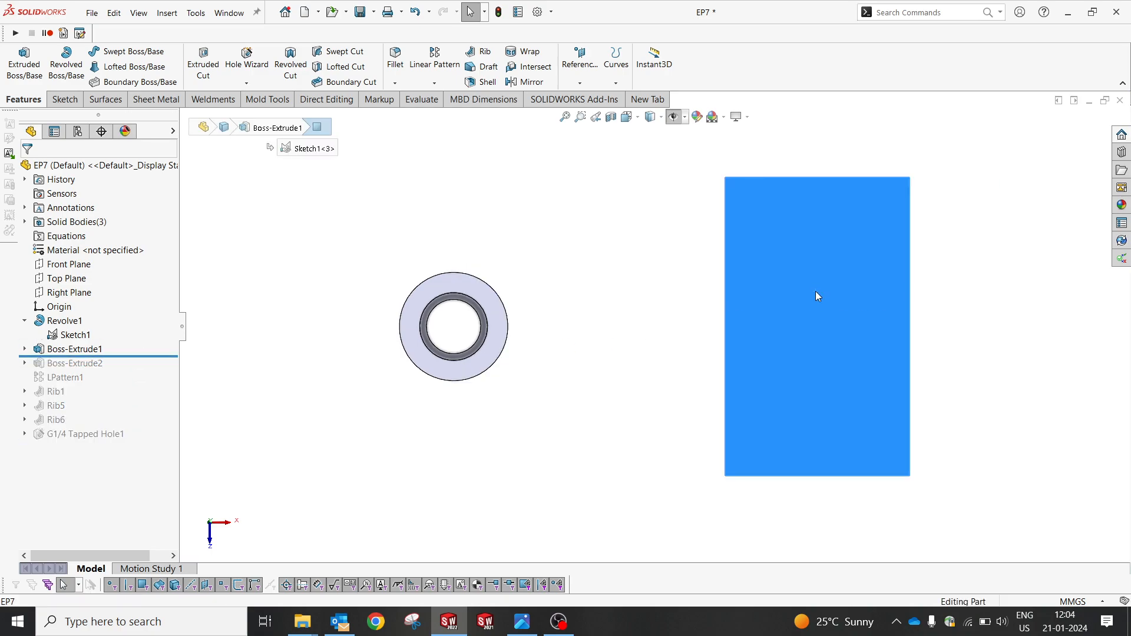
right_click(39, 352)
left_click(52, 297)
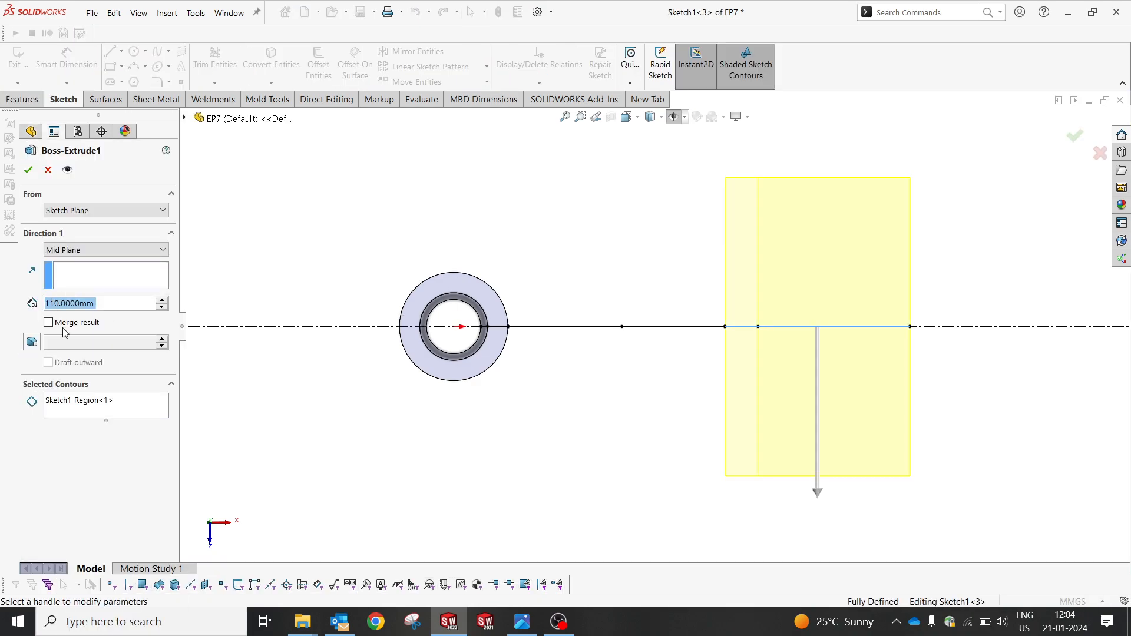
left_click(71, 251)
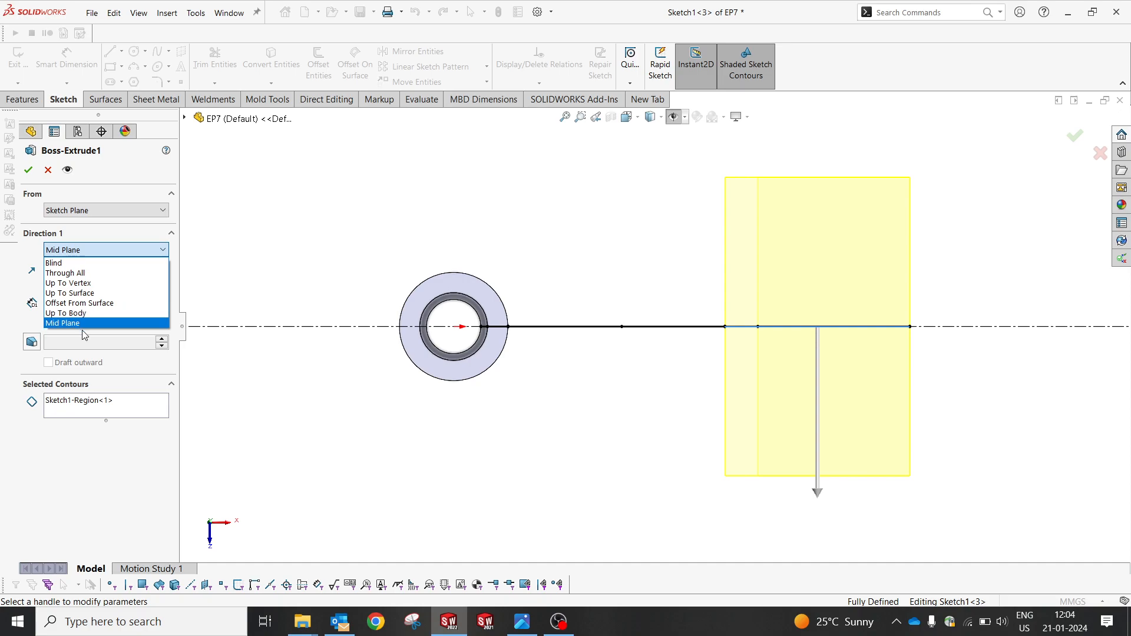
left_click(82, 263)
left_click(27, 385)
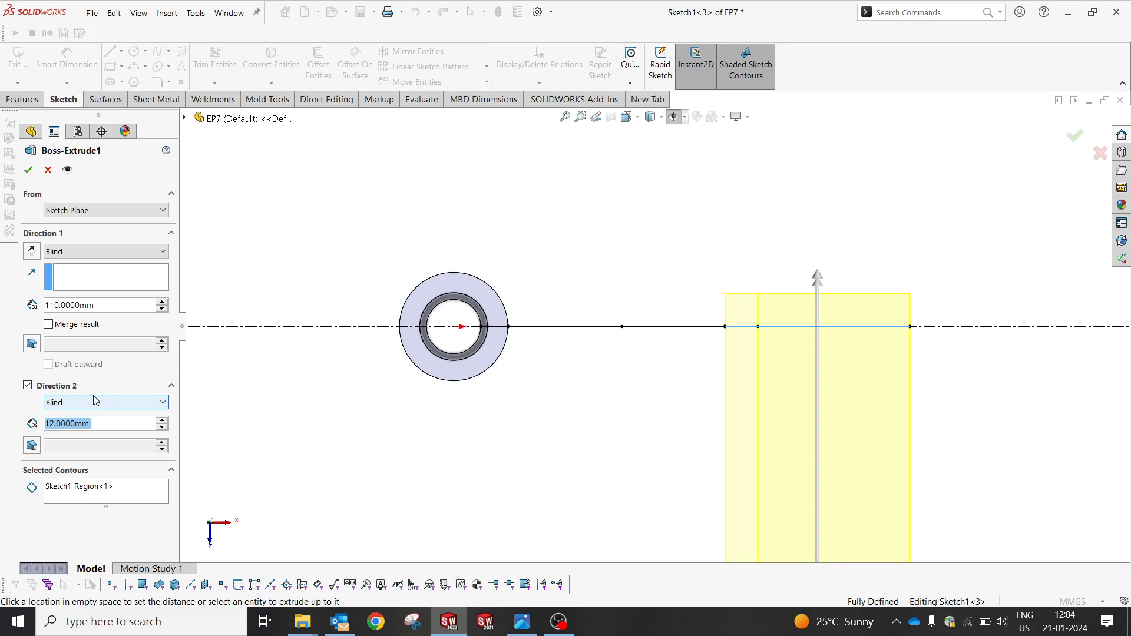
type("60")
key("Return")
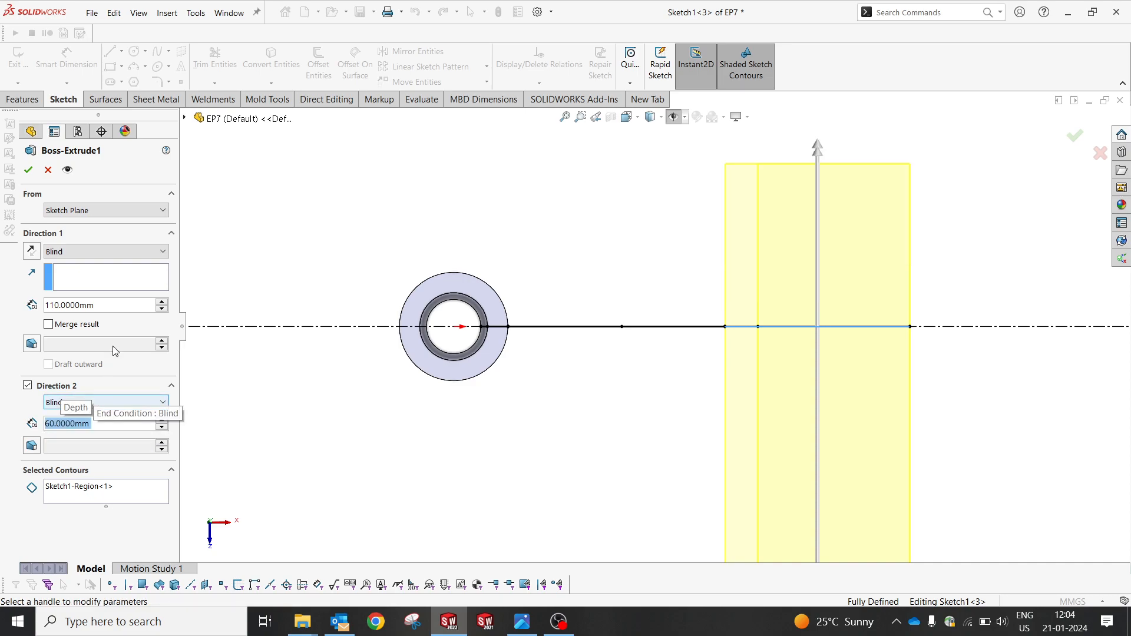
Set Boss-Extrude1's Direction 1 depth to 50 mm, apply it and roll the model forward past the last feature
left_click_drag(126, 306, 1, 331)
type("50")
key("Return")
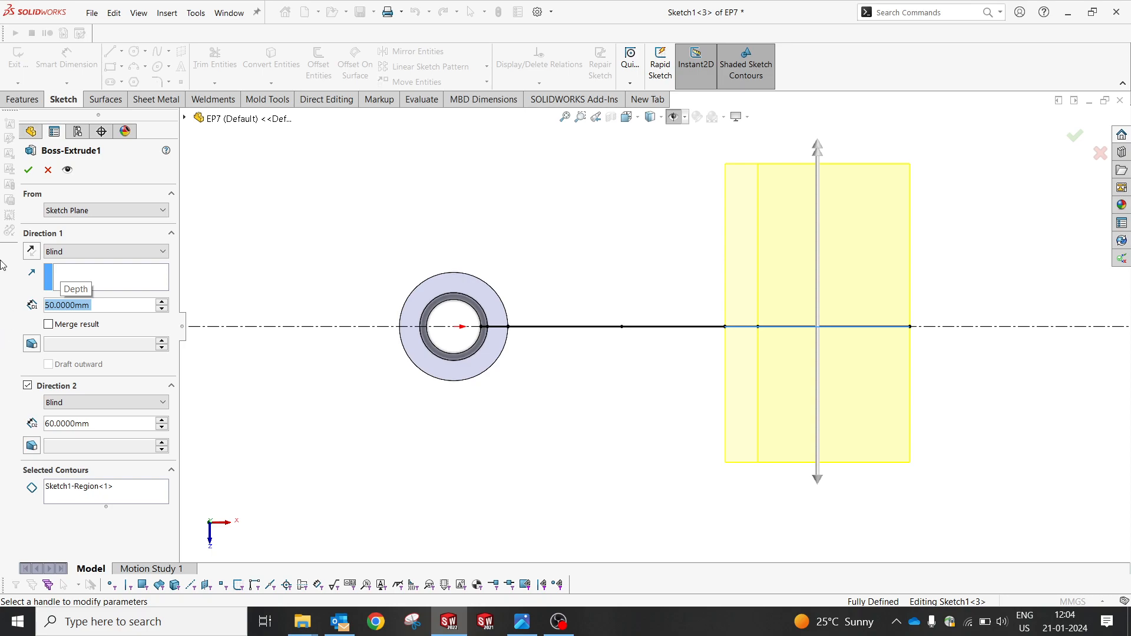
left_click(30, 172)
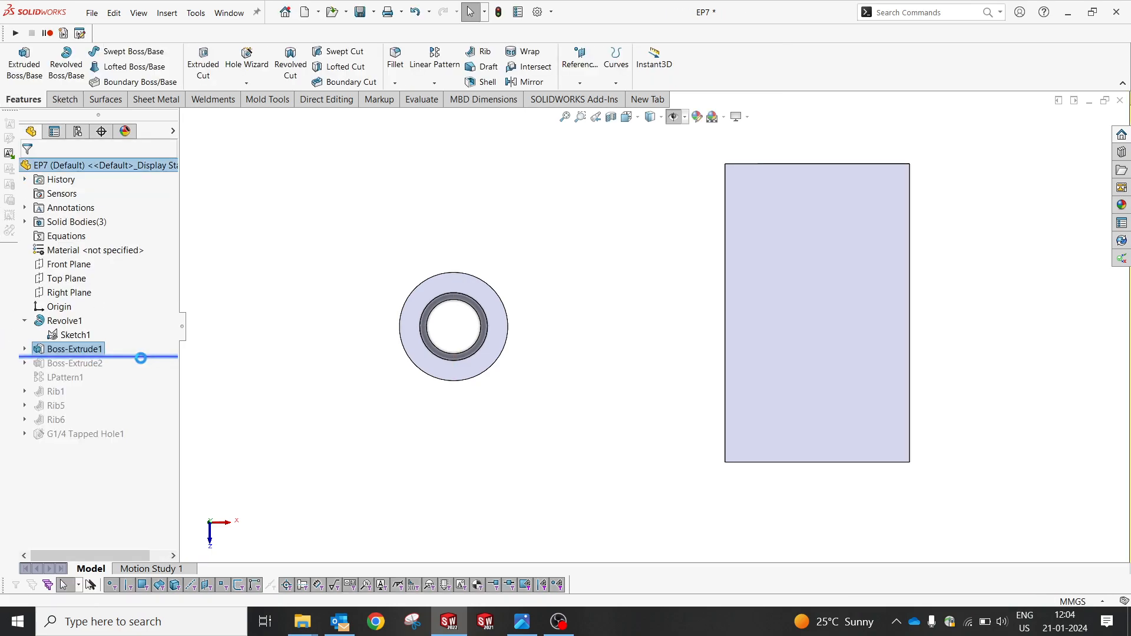
left_click_drag(145, 356, 143, 370)
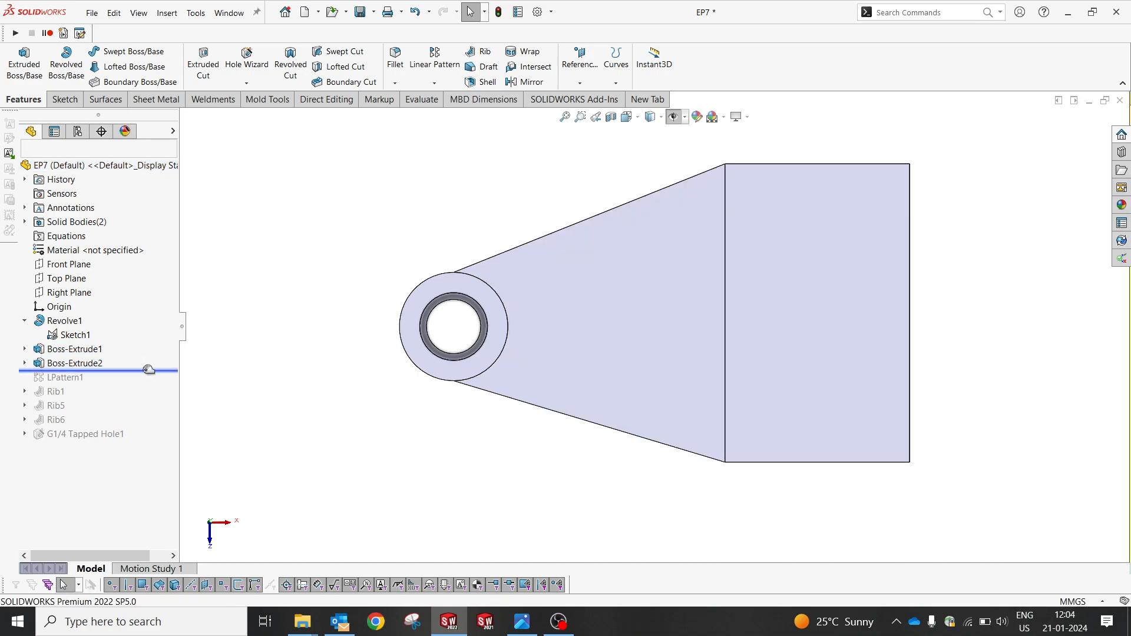
left_click_drag(149, 369, 122, 465)
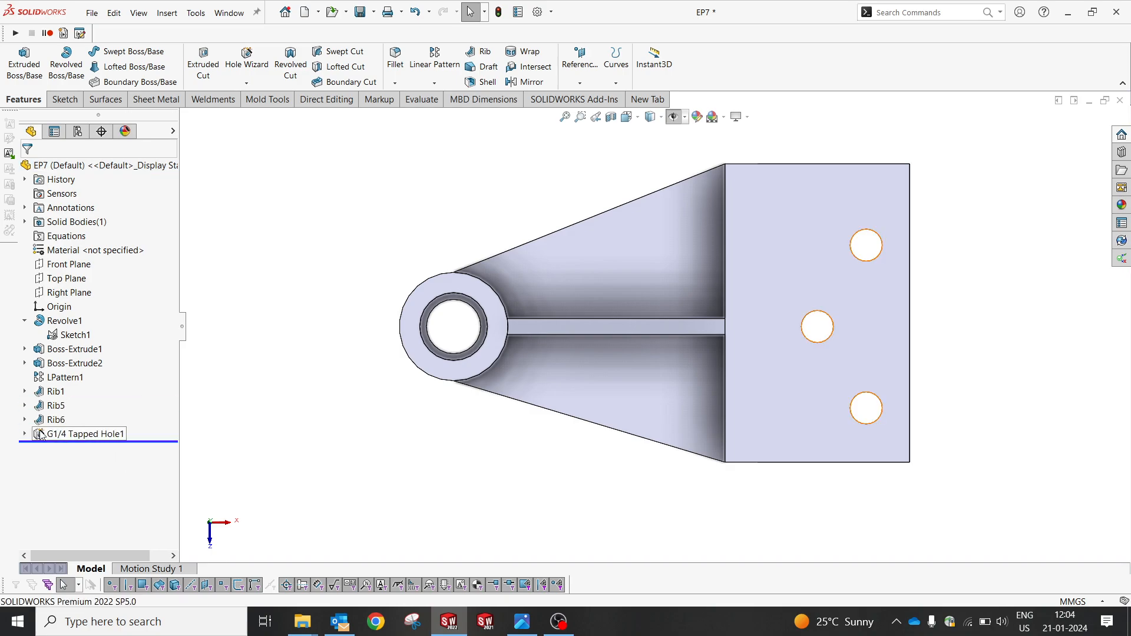
Edit the G1/4 tapped hole feature and change it to a plain ISO hole of type Drill sizes
left_click(67, 433)
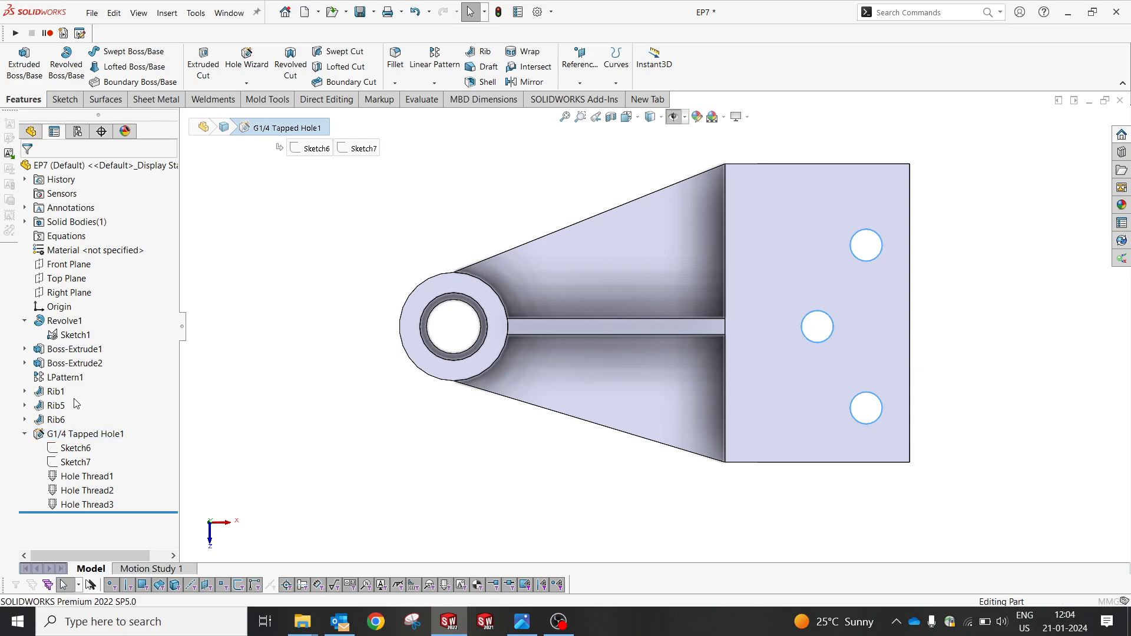
left_click(74, 430)
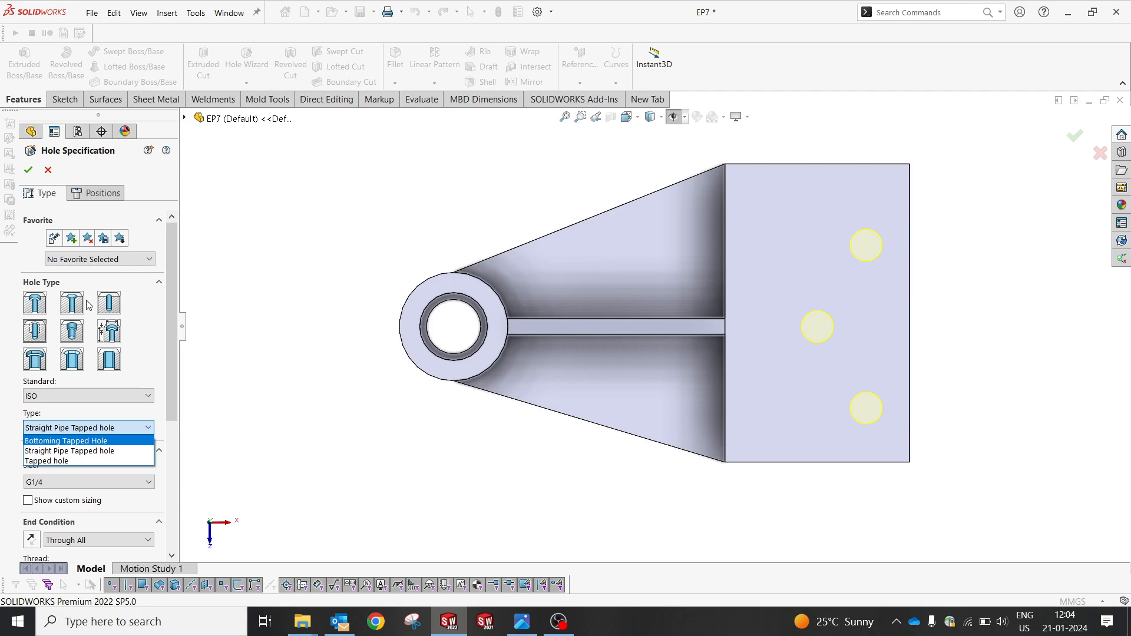
left_click(109, 304)
left_click(109, 304)
left_click(73, 428)
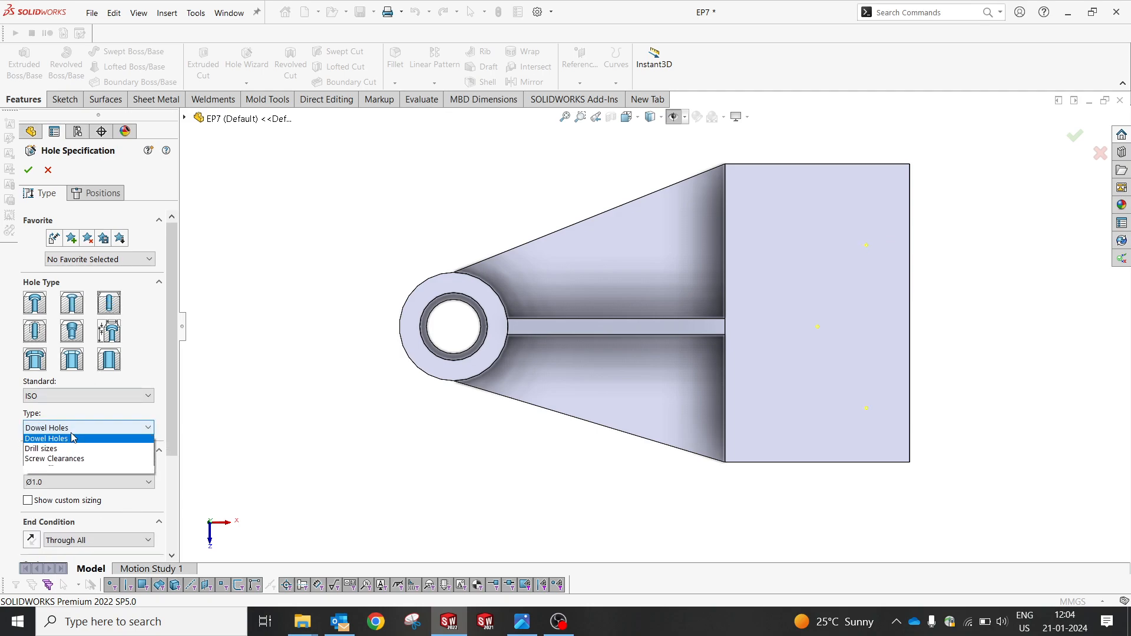
left_click(59, 441)
Set the plate holes' drill size to Ø15.75 and apply the hole specification
left_click(88, 481)
scroll(85, 527, "down", 5)
scroll(86, 527, "down", 20)
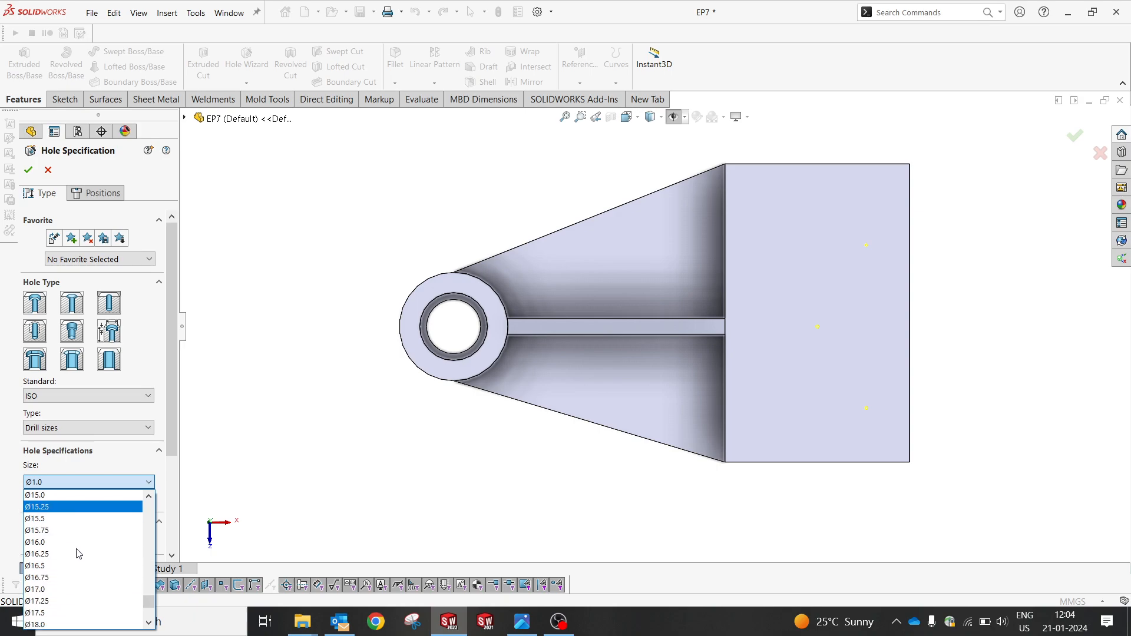
left_click(65, 538)
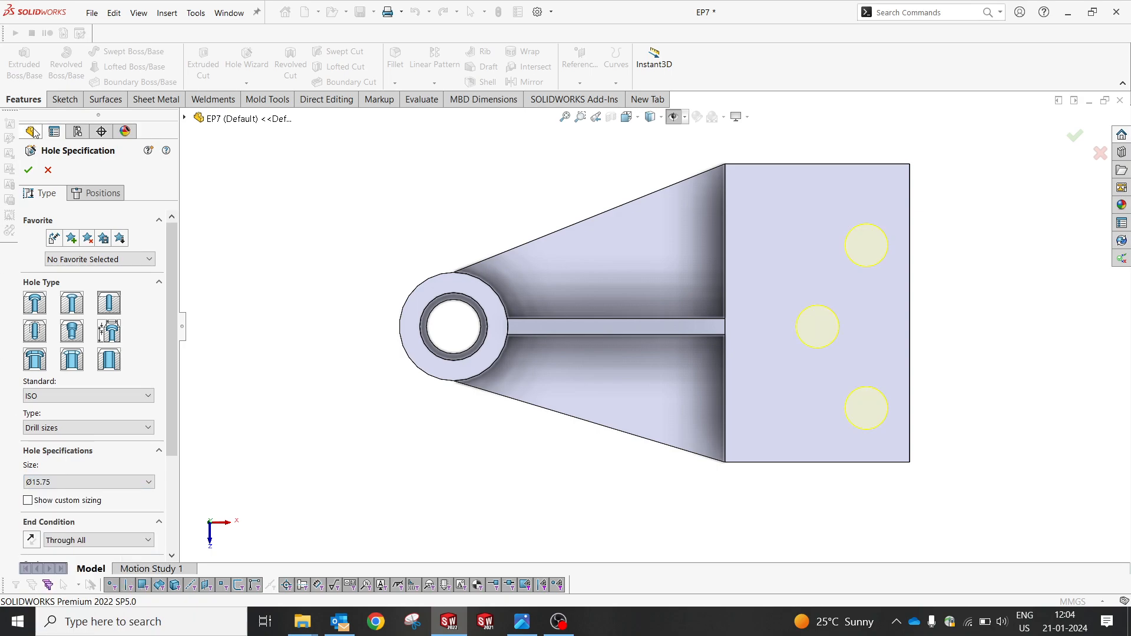
left_click(29, 169)
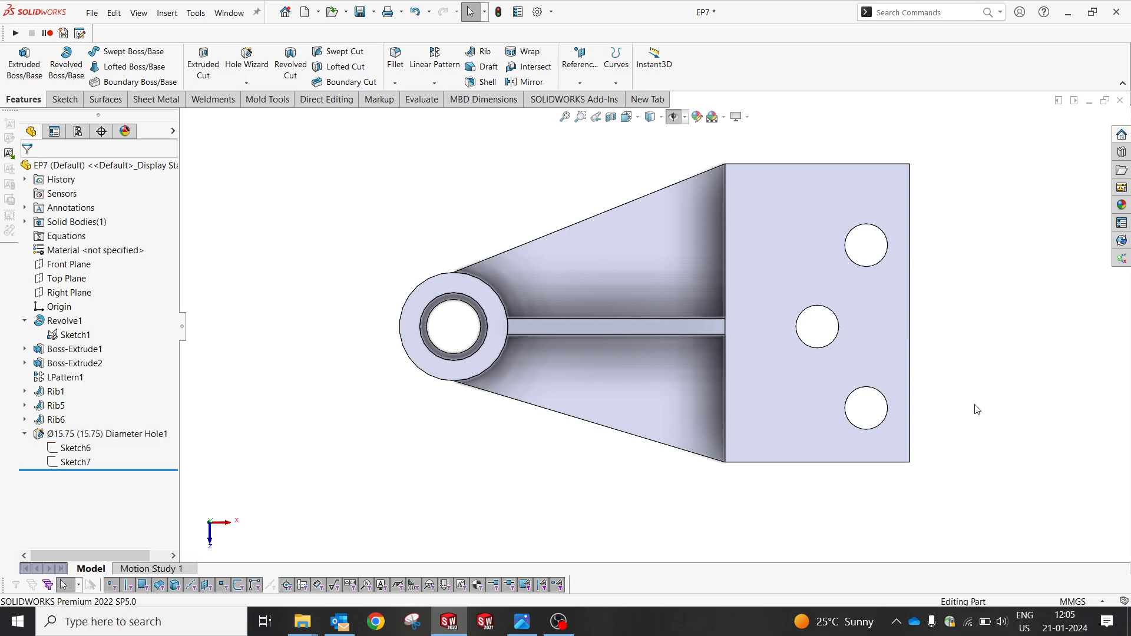
Start a constant-radius fillet and select the short edge at the upper inner corner of the middle rib's rectangular cutout
middle_click_drag(878, 404, 512, 346)
left_click(24, 433)
scroll(599, 274, "down", 3)
middle_click_drag(599, 270, 476, 136)
left_click(395, 57)
scroll(676, 323, "down", 5)
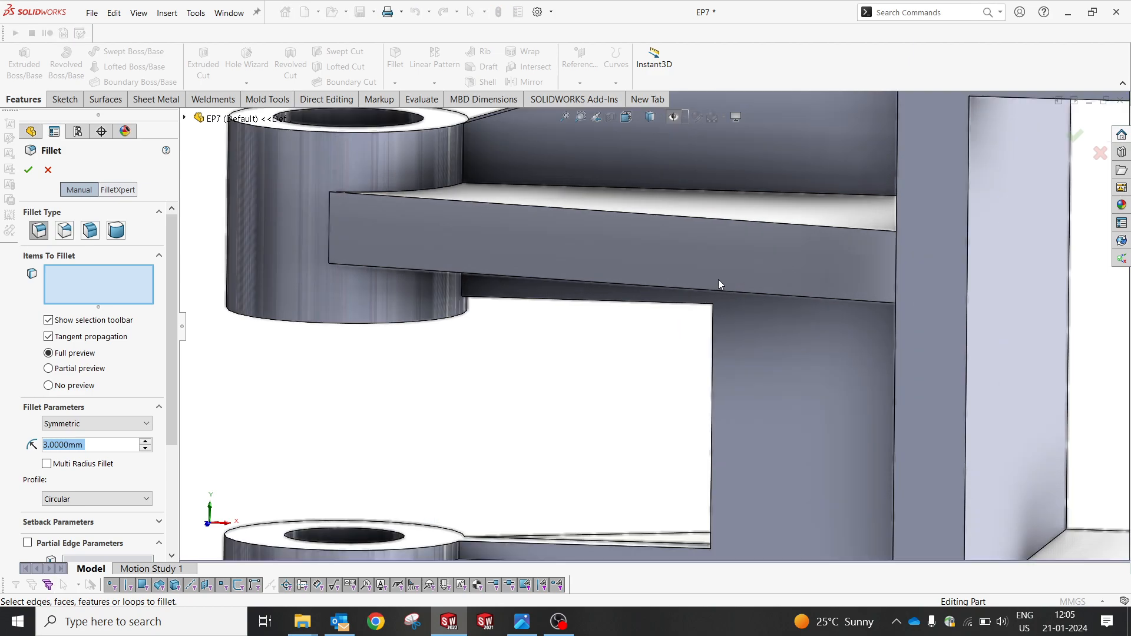
middle_click_drag(716, 280, 667, 344)
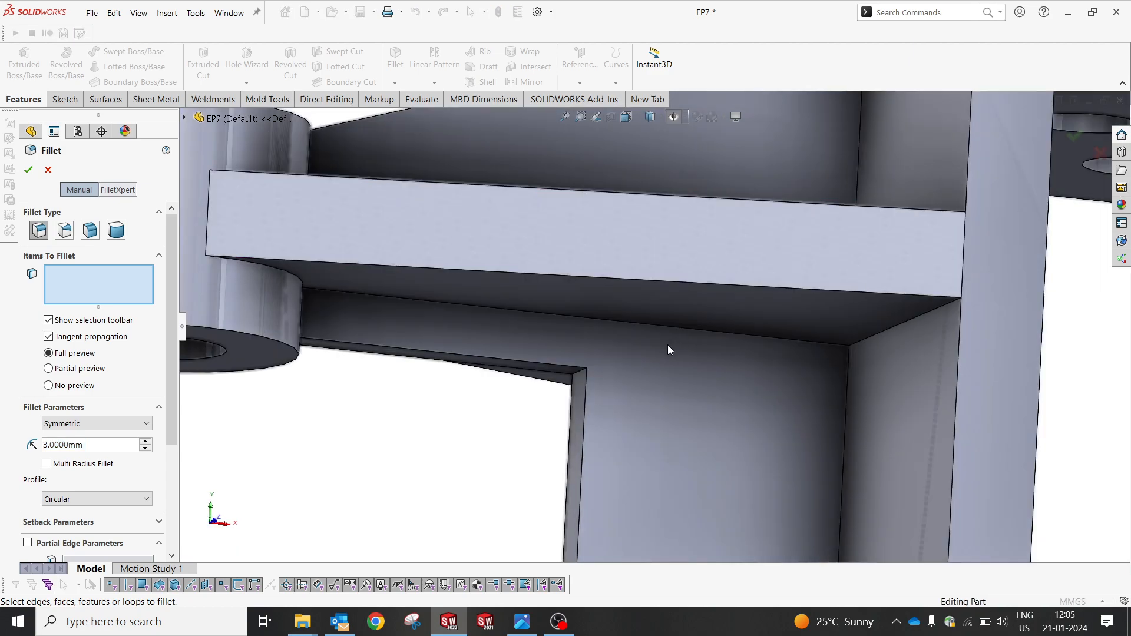
left_click(583, 370)
scroll(583, 368, "down", 3)
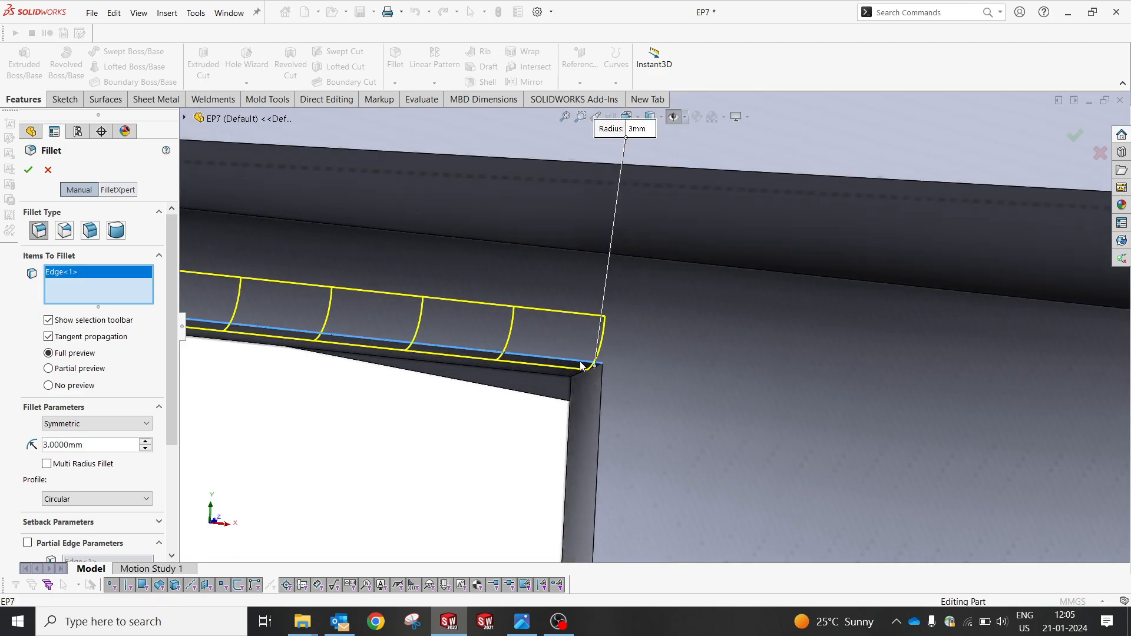
left_click(583, 369)
left_click(583, 370)
left_click(586, 373)
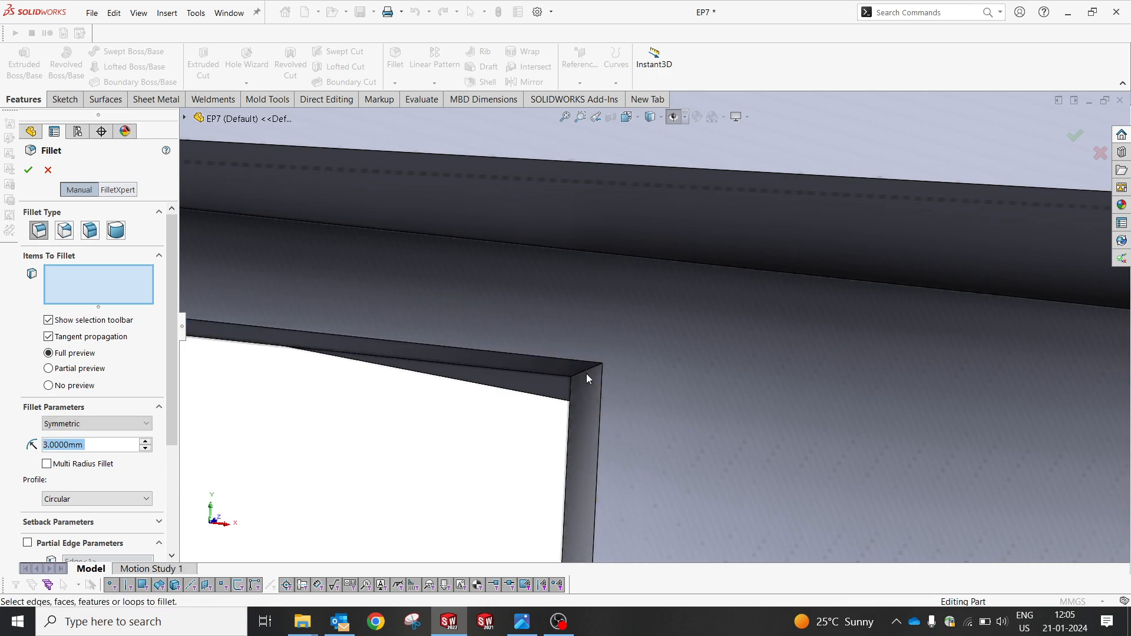
left_click(584, 372)
Add the cutout's lower inner corner edge and fillet both corners with a 5 mm radius
scroll(589, 389, "up", 5)
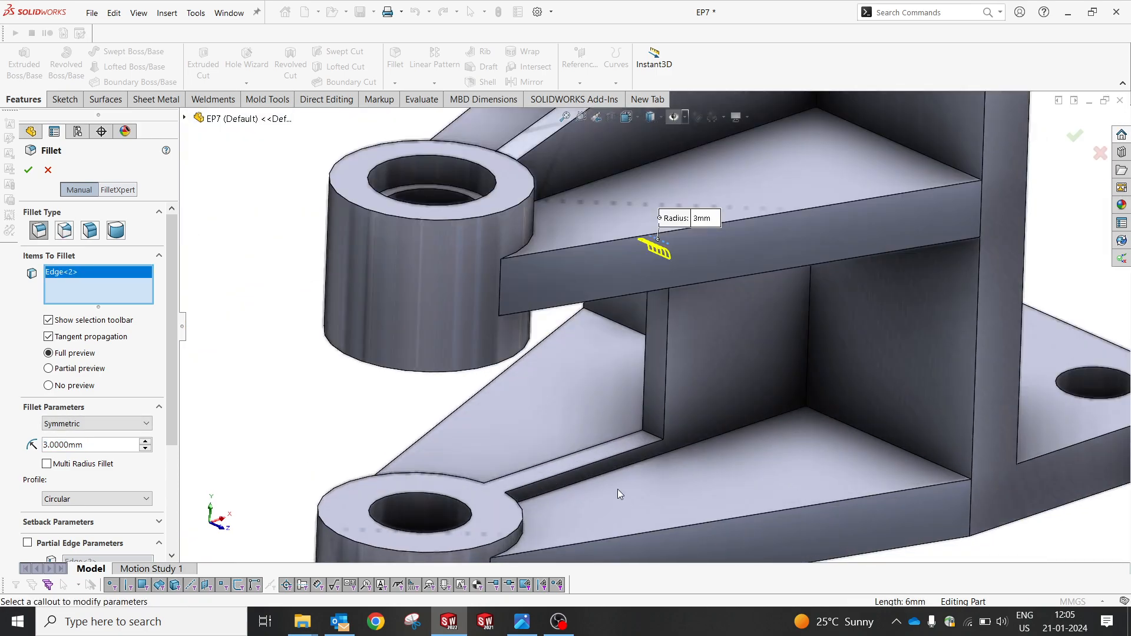
left_click(647, 436)
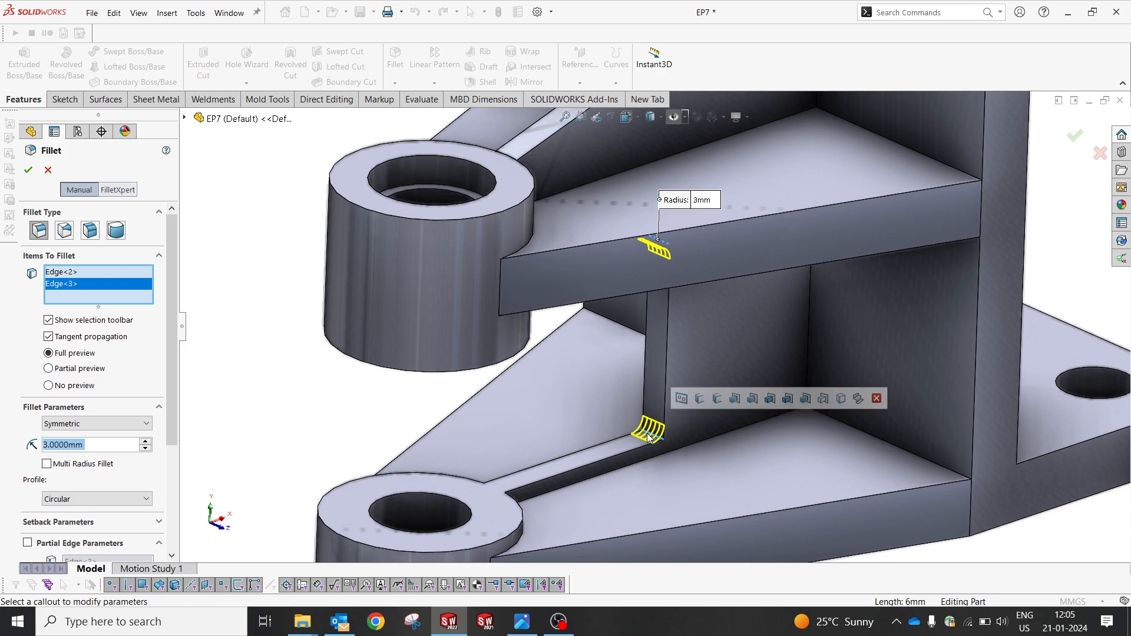
right_click(651, 436)
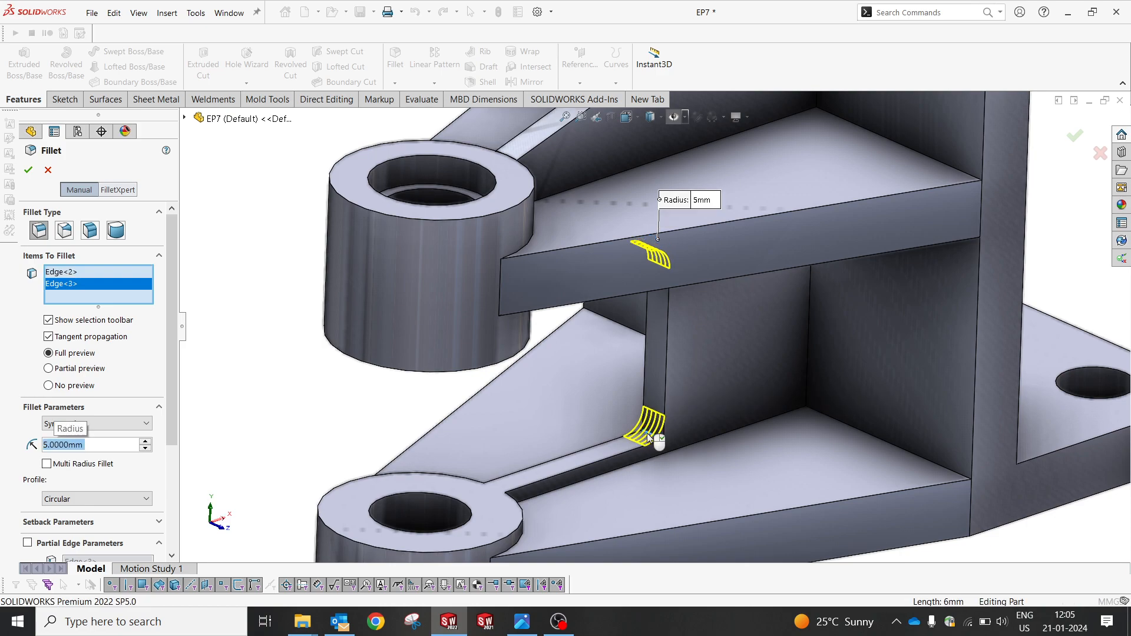
View the bracket from the front and compare the rounded rib cutout with the scanned drawing scan0016.jpg
scroll(650, 437, "up", 3)
middle_click_drag(650, 437, 638, 354)
key("space")
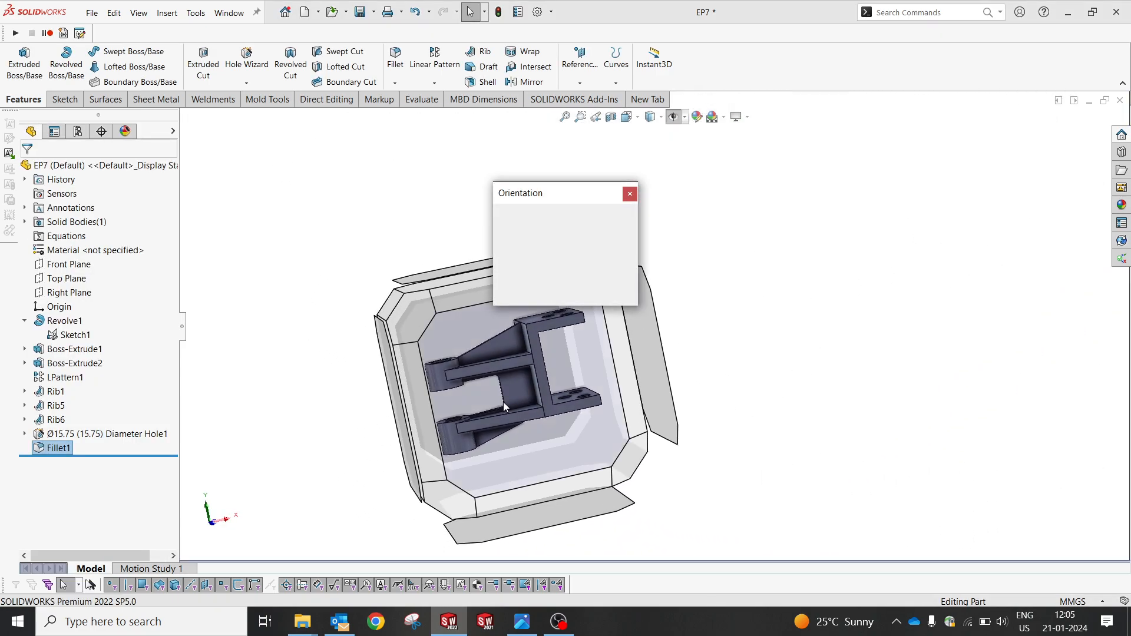
left_click(503, 402)
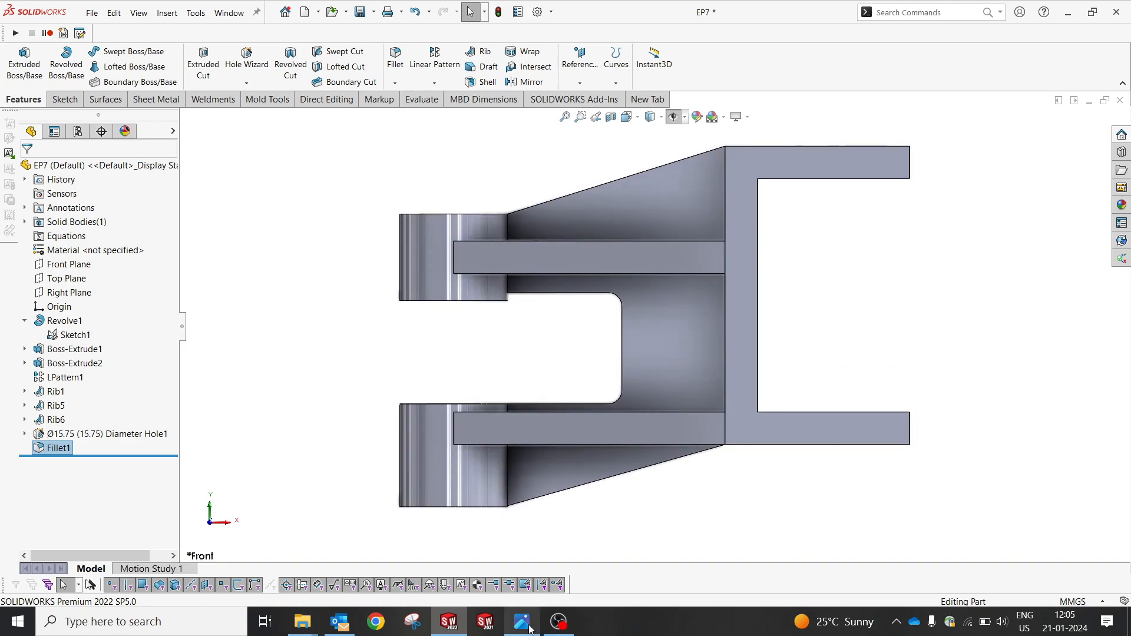
key("ctrl+5")
mouse_move(528, 625)
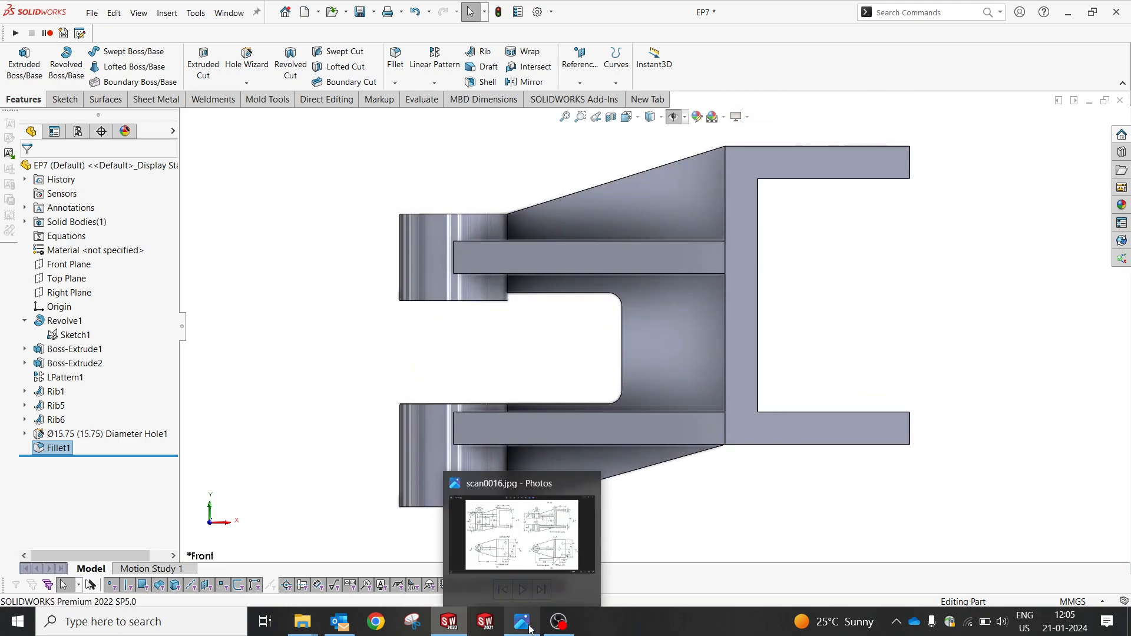
left_click(530, 628)
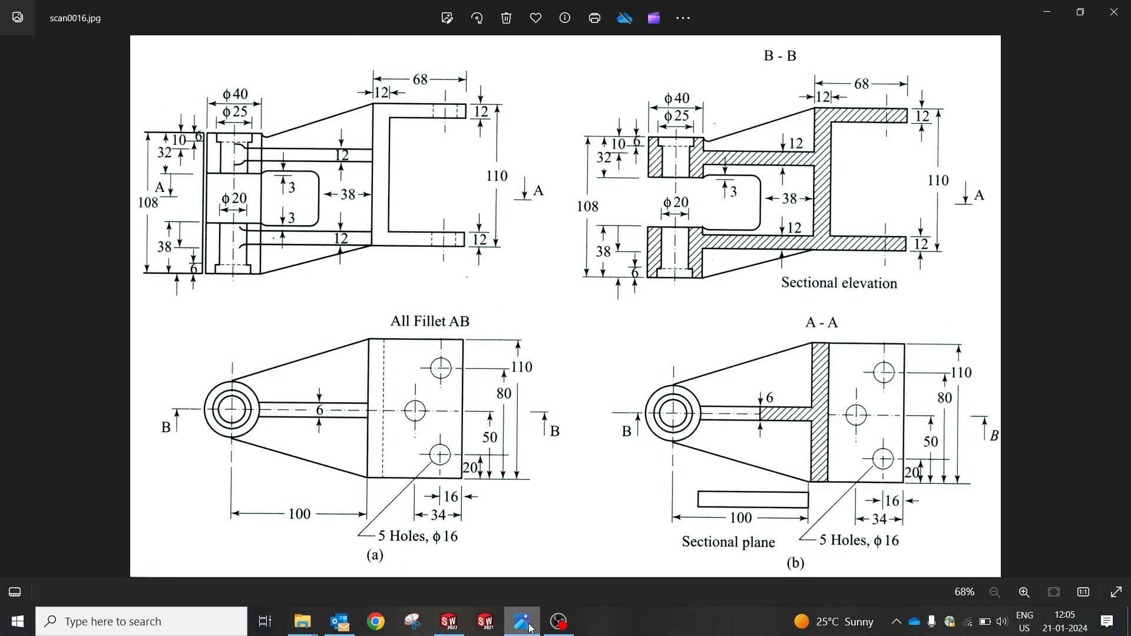
left_click(530, 626)
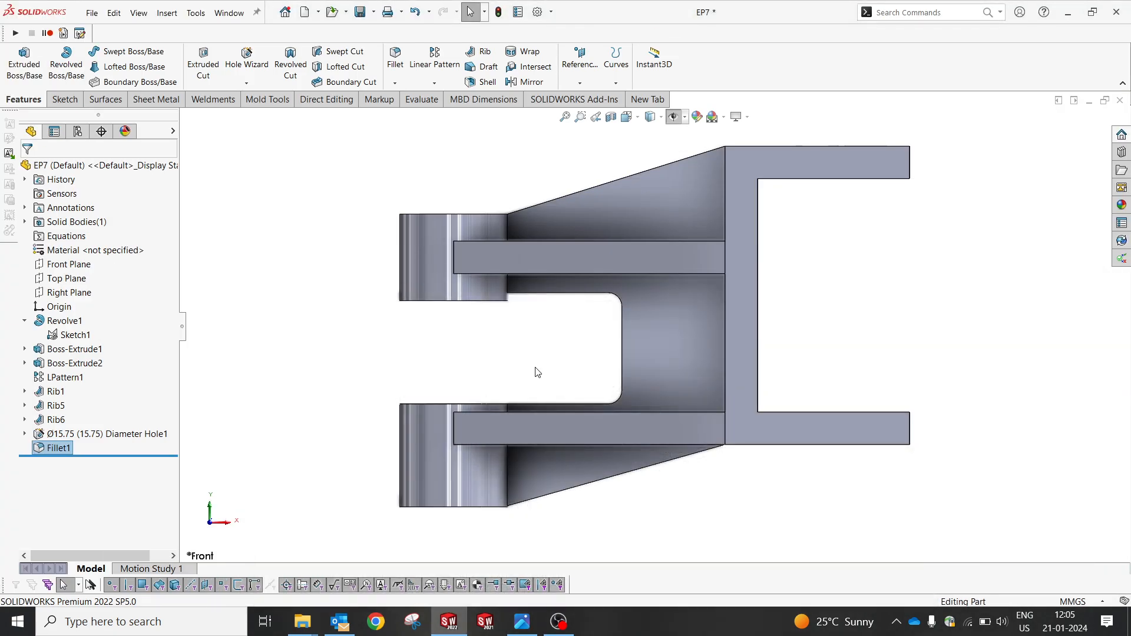